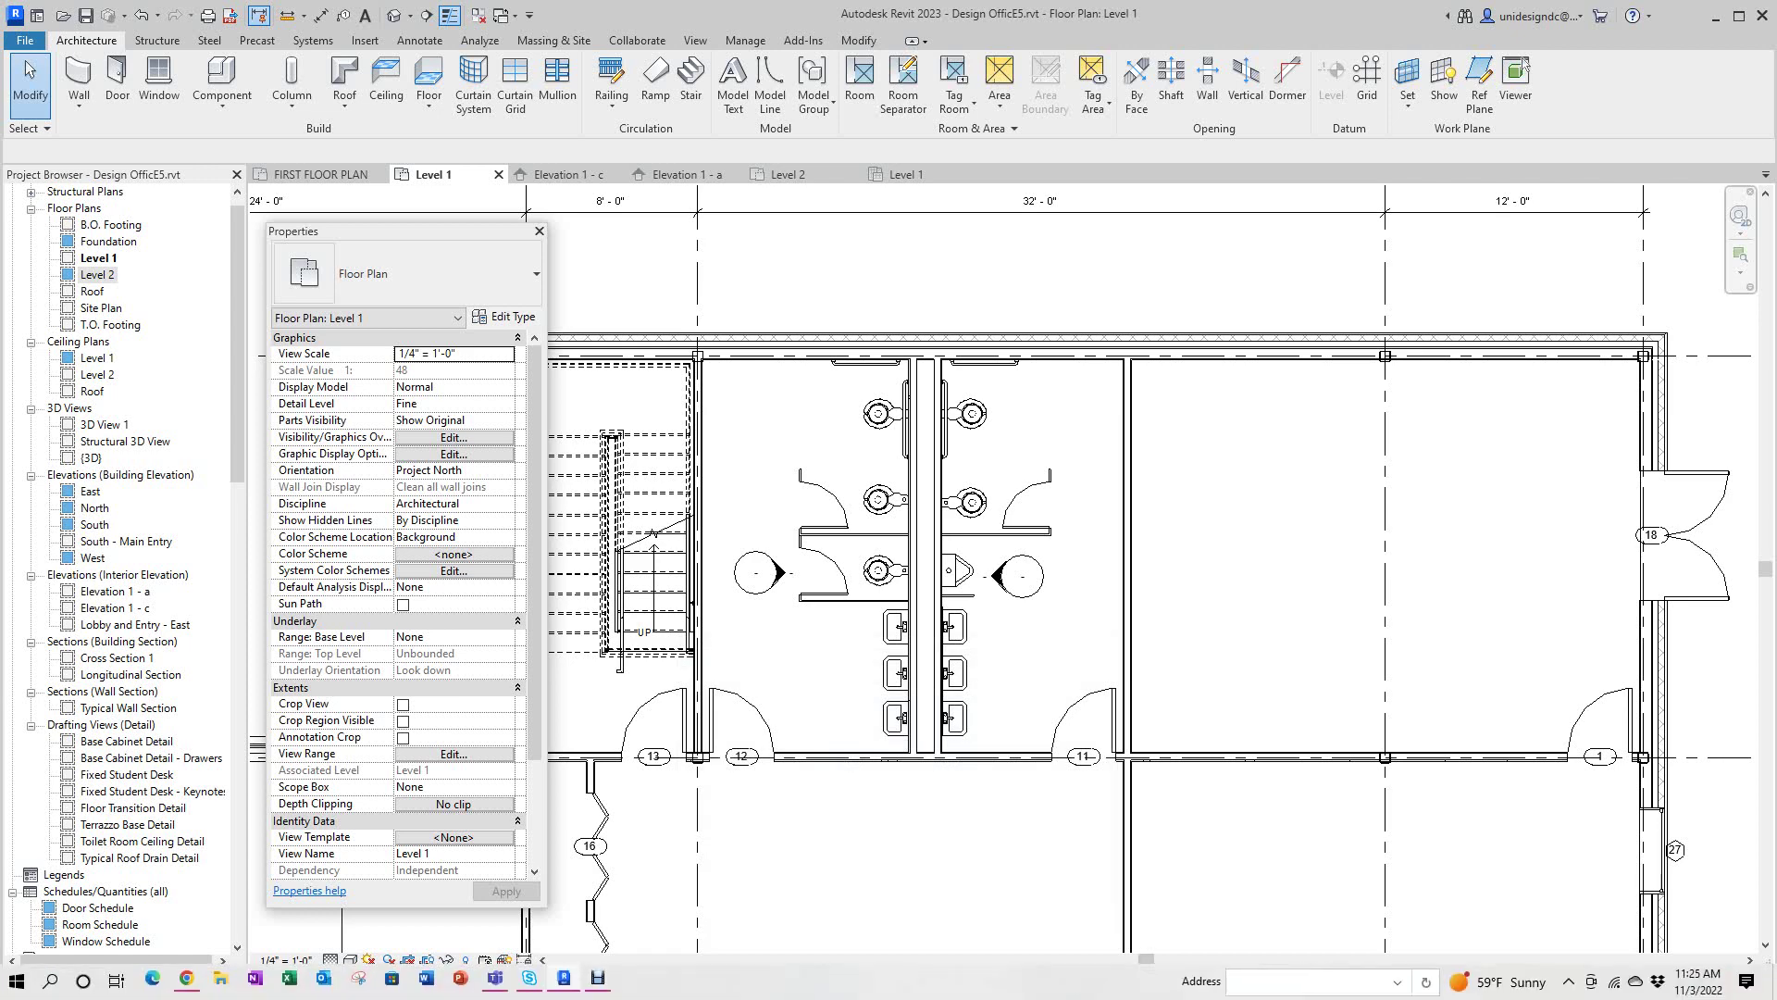
- Examine the toilets, stalls, urinal and lavatories in the two restrooms on the Level 1 floor plan
middle_drag(1296, 648, 1302, 649)
middle_drag(1024, 649, 1291, 660)
scroll(1171, 659, up, 2)
scroll(1291, 660, down, 1)
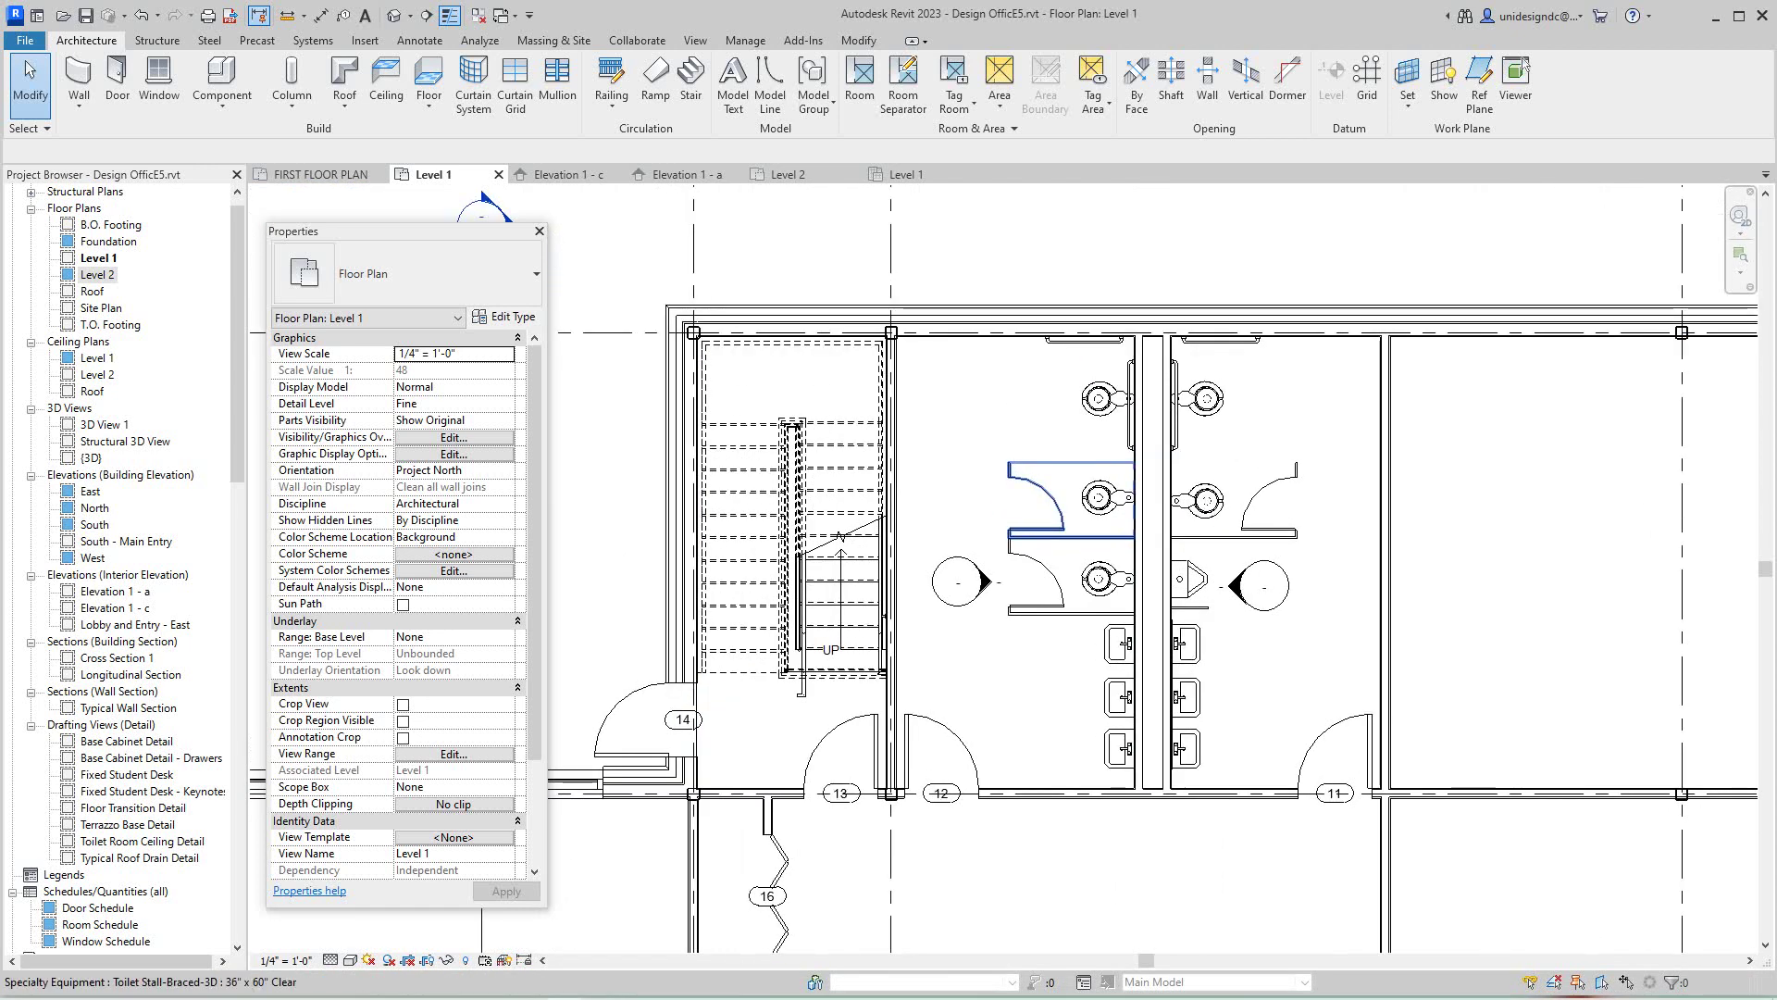
scroll(1048, 523, down, 1)
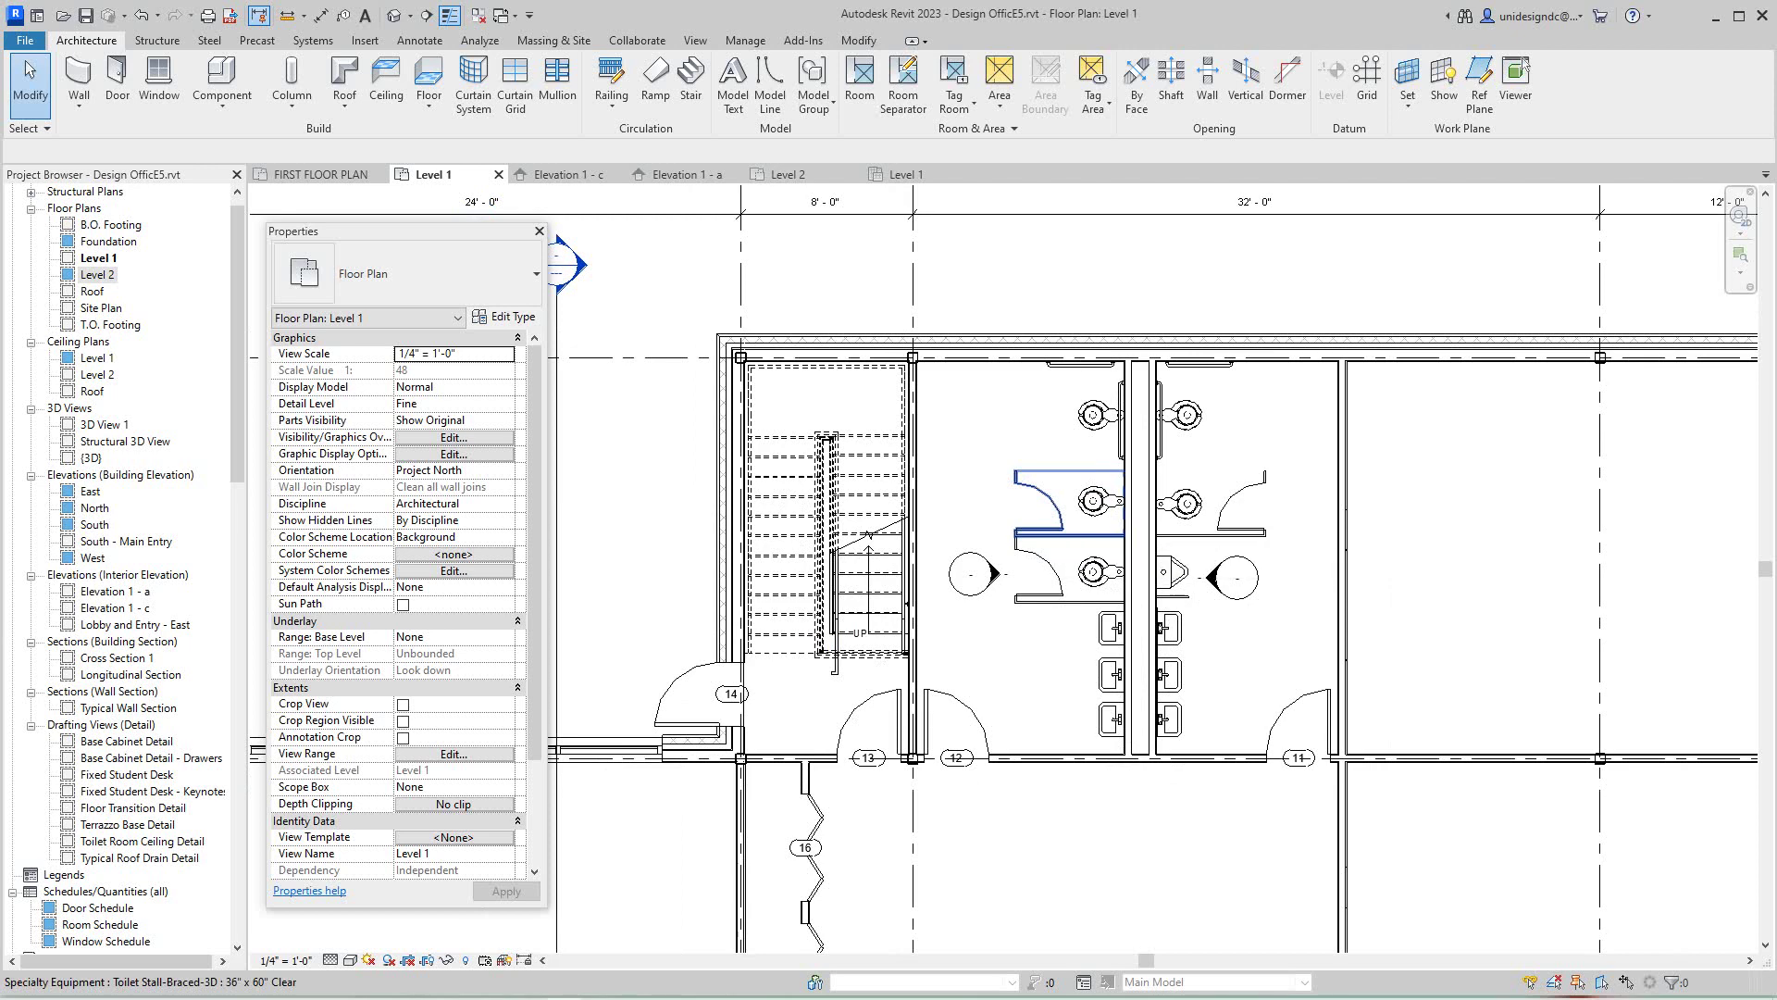
scroll(1052, 554, up, 2)
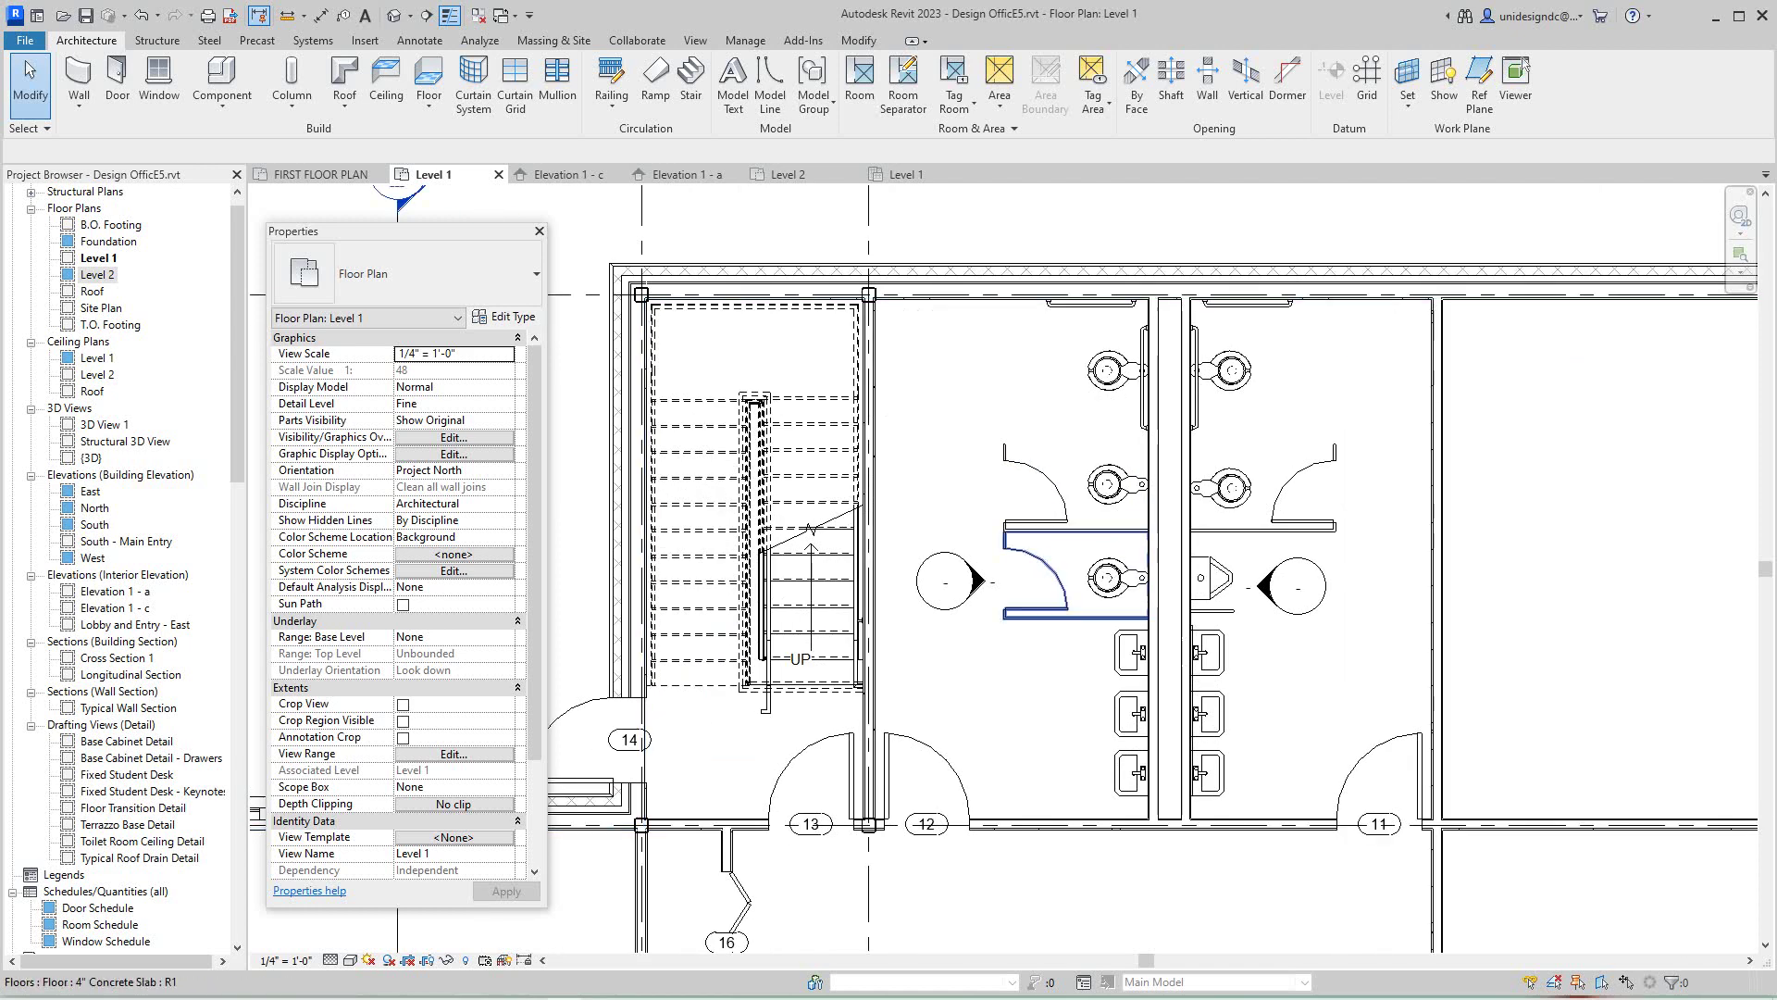
scroll(1095, 539, down, 1)
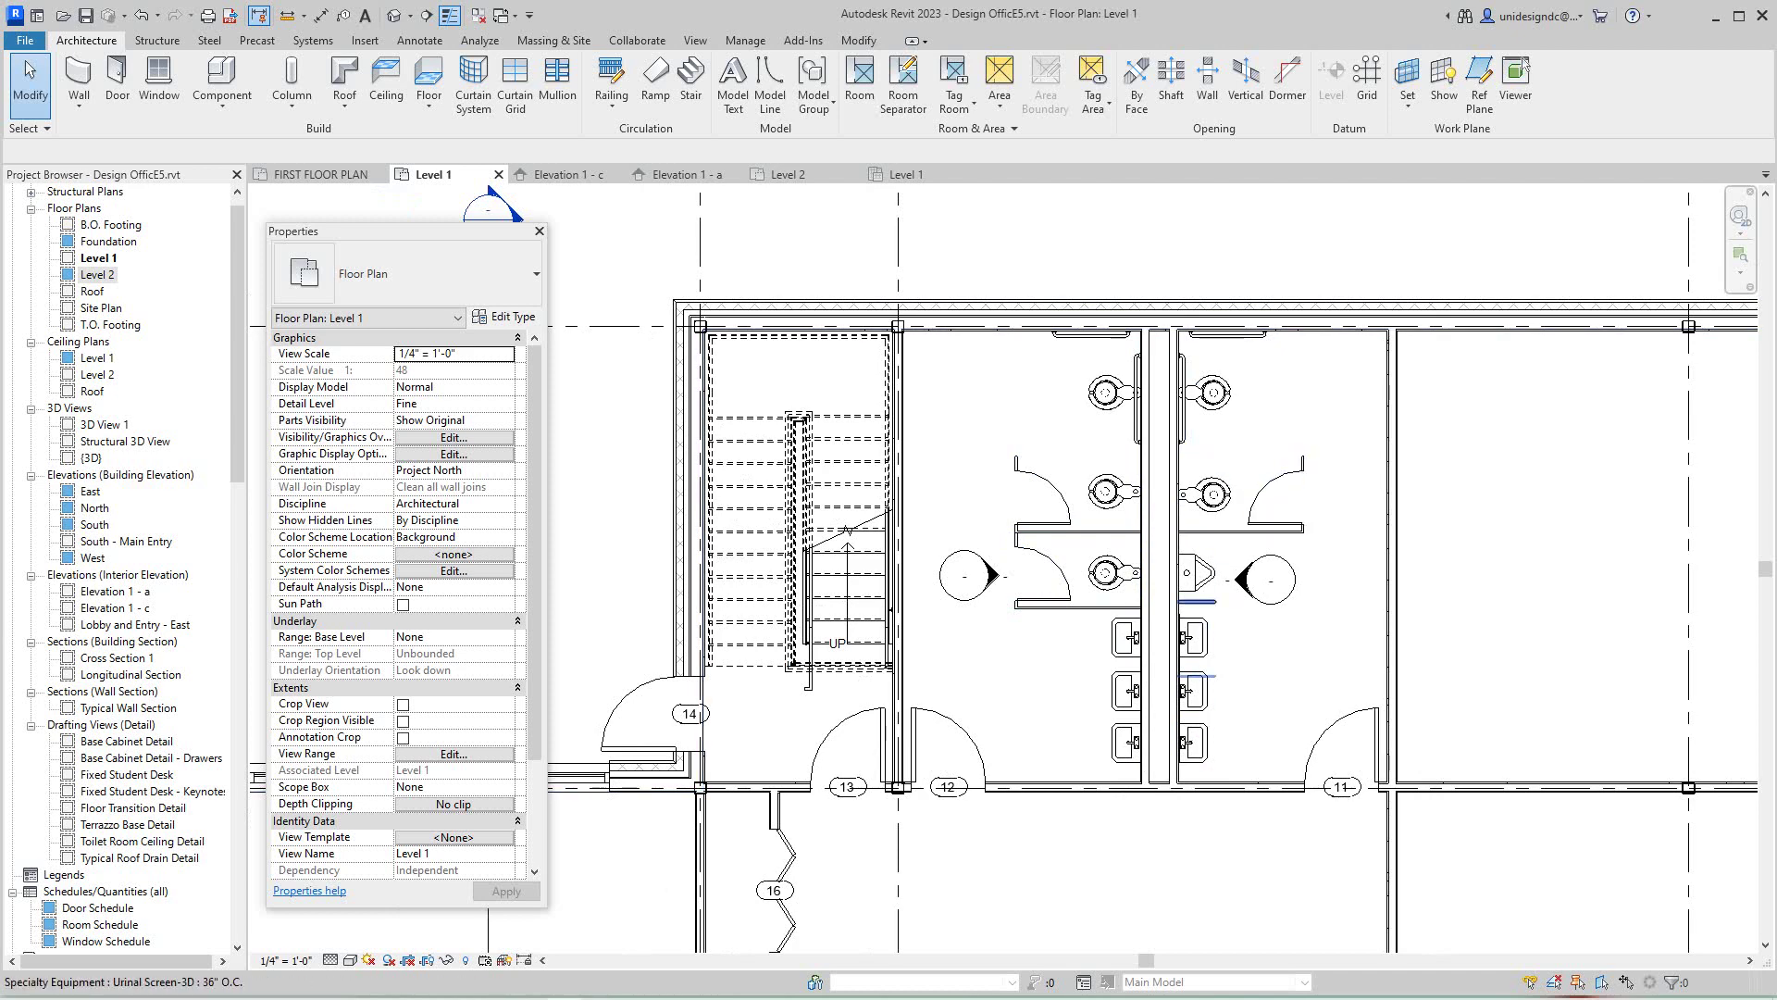
scroll(1173, 695, up, 1)
scroll(1174, 694, down, 1)
middle_drag(1174, 694, 1029, 747)
scroll(1068, 441, up, 3)
scroll(1067, 442, down, 1)
scroll(1036, 444, down, 2)
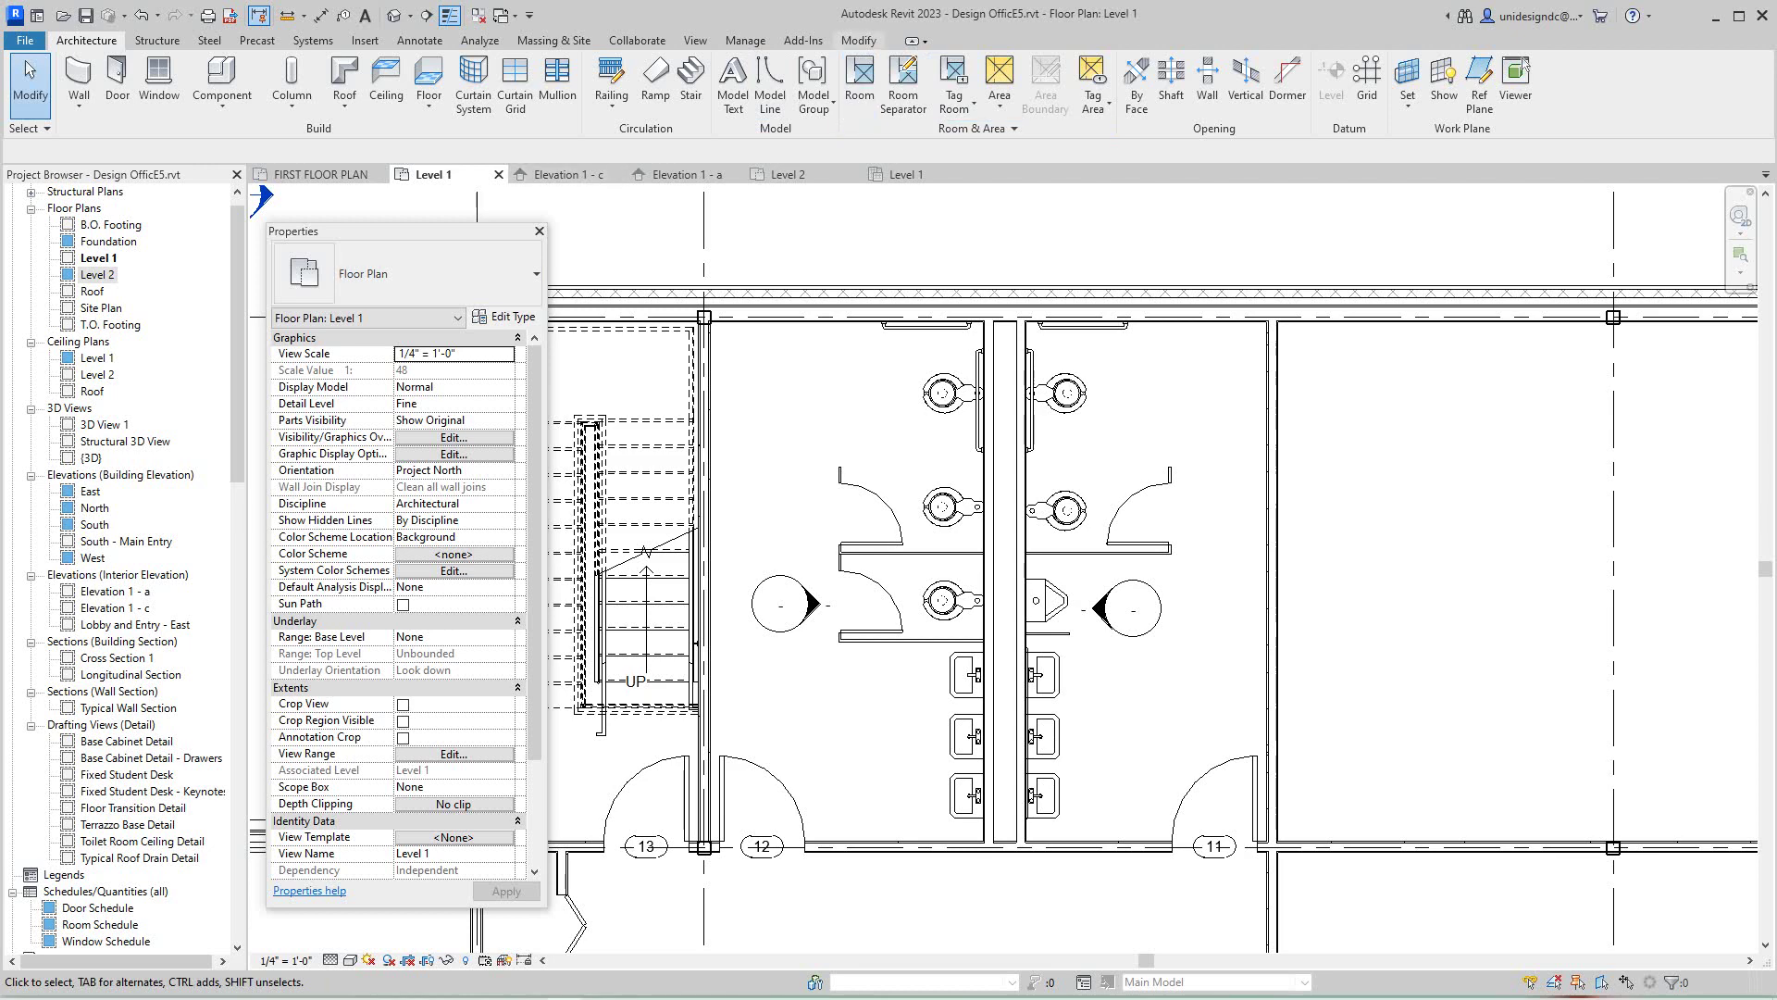
- Create a model group named "Toilet 1" for the restroom elements
click(858, 40)
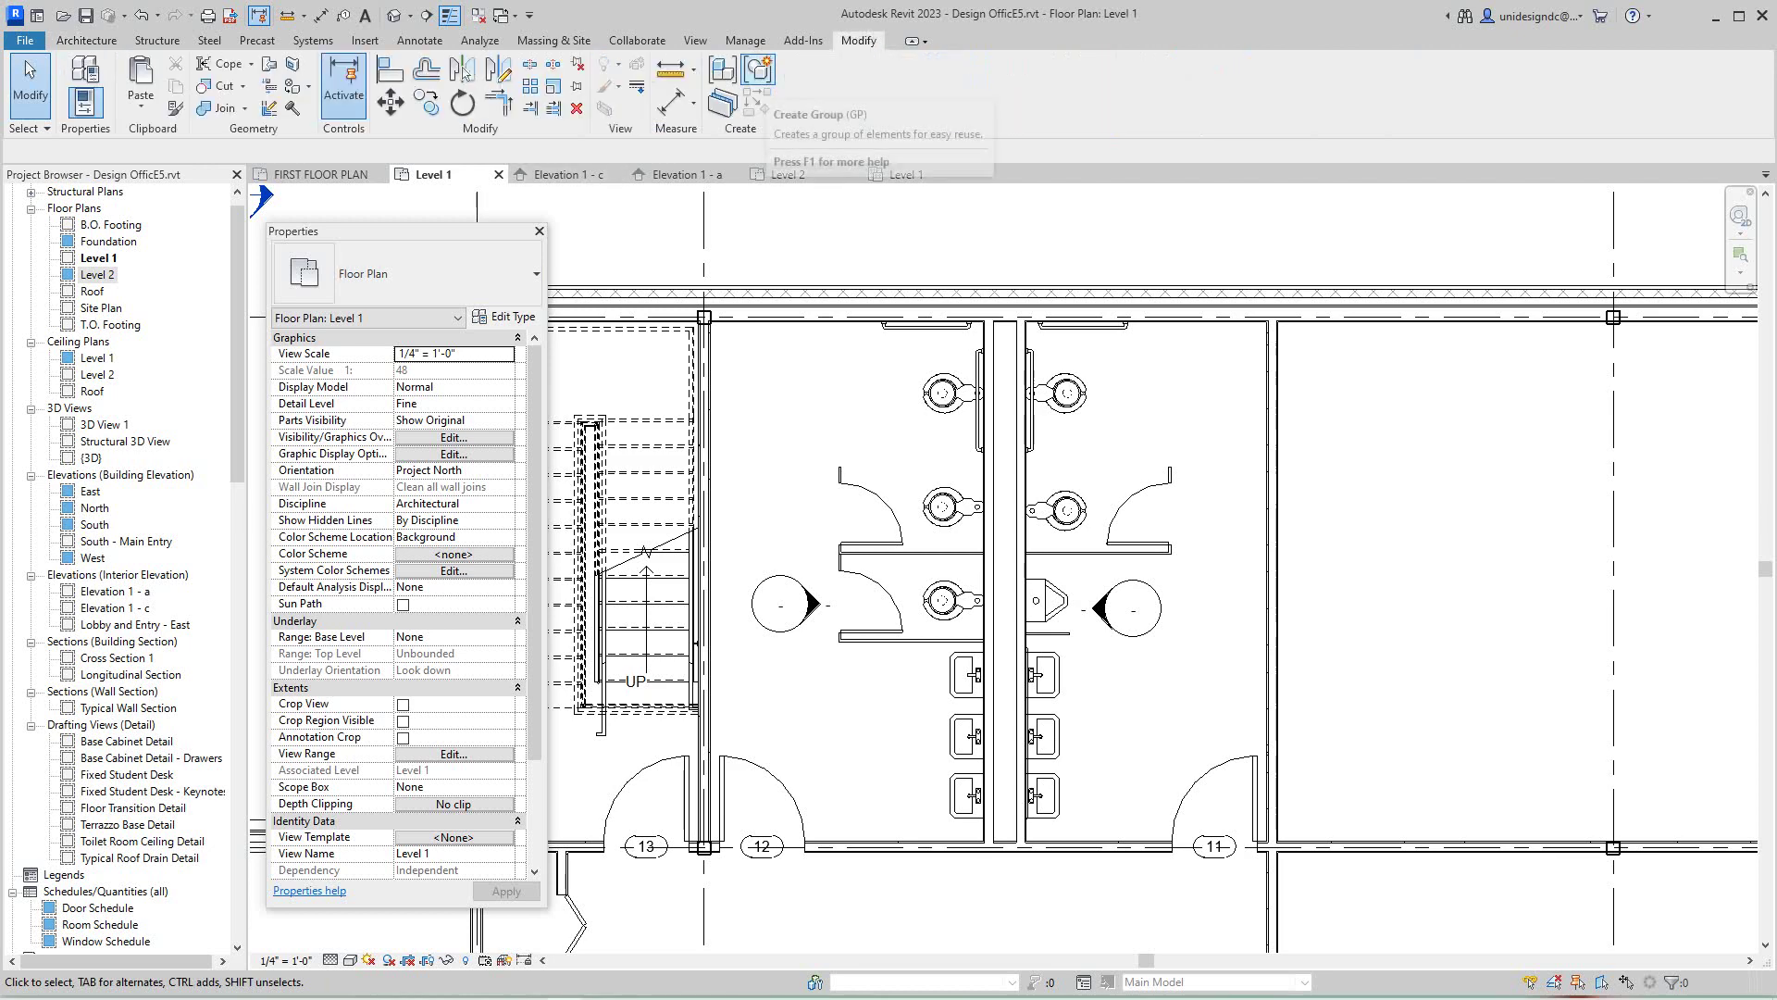
click(757, 70)
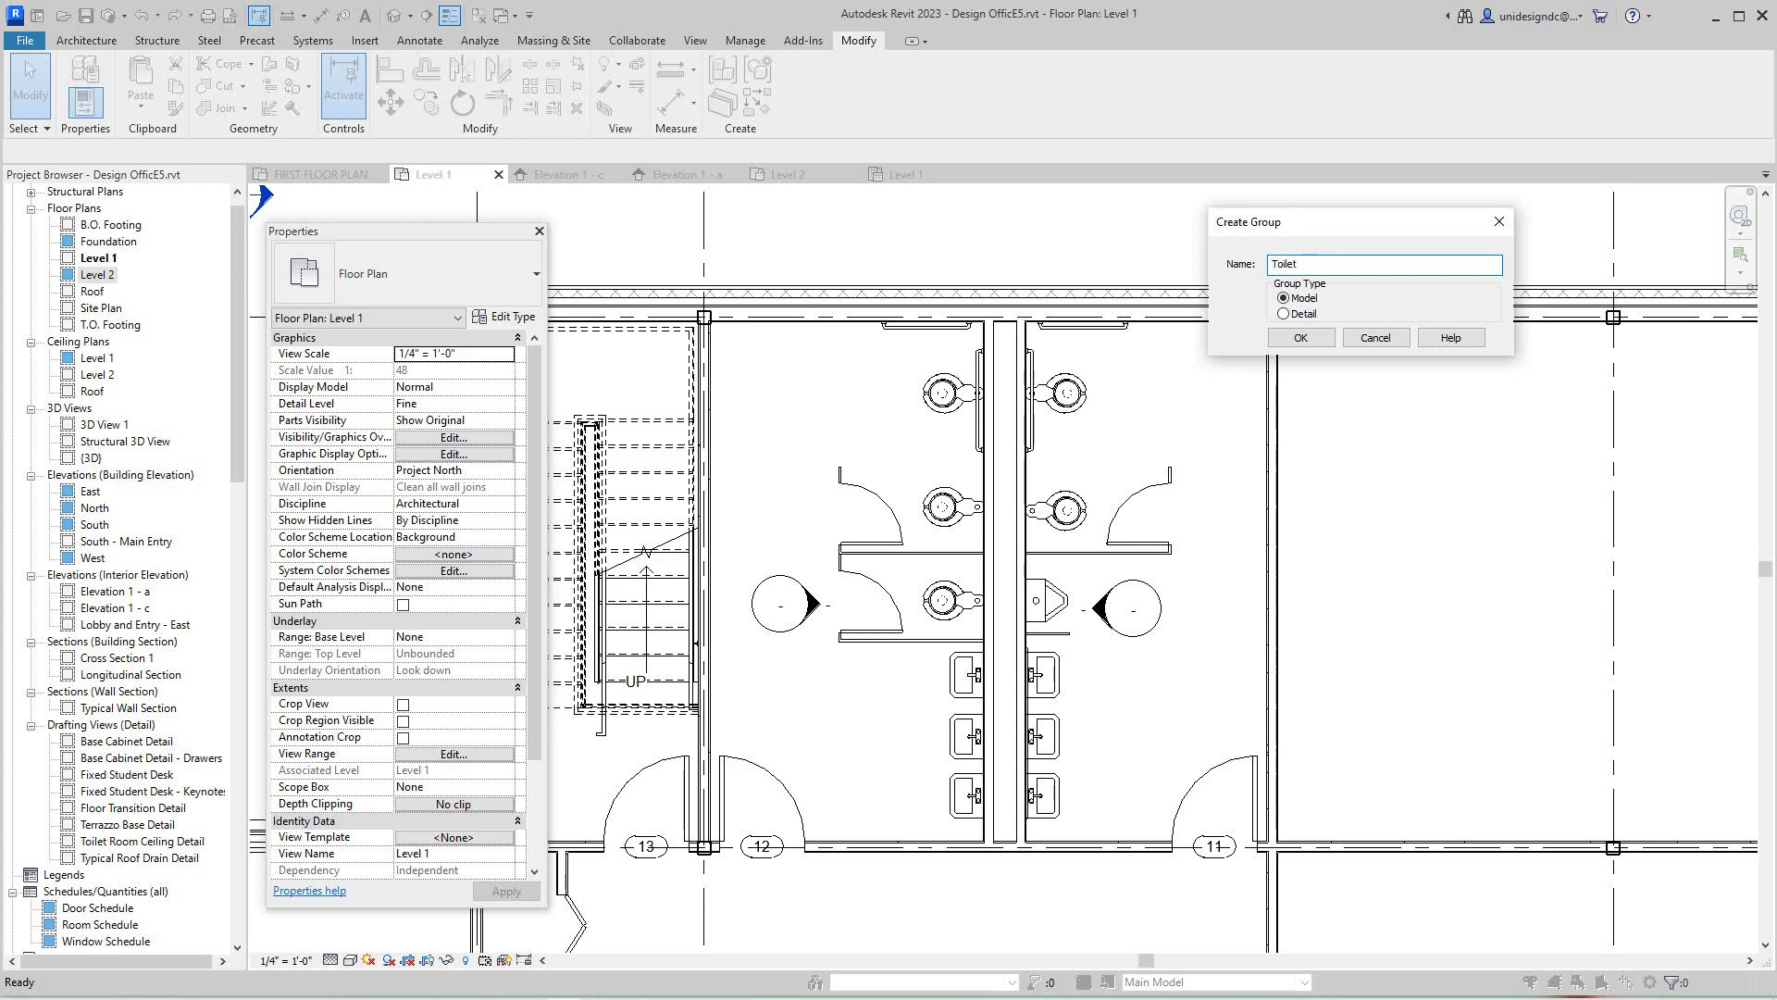
key(Return)
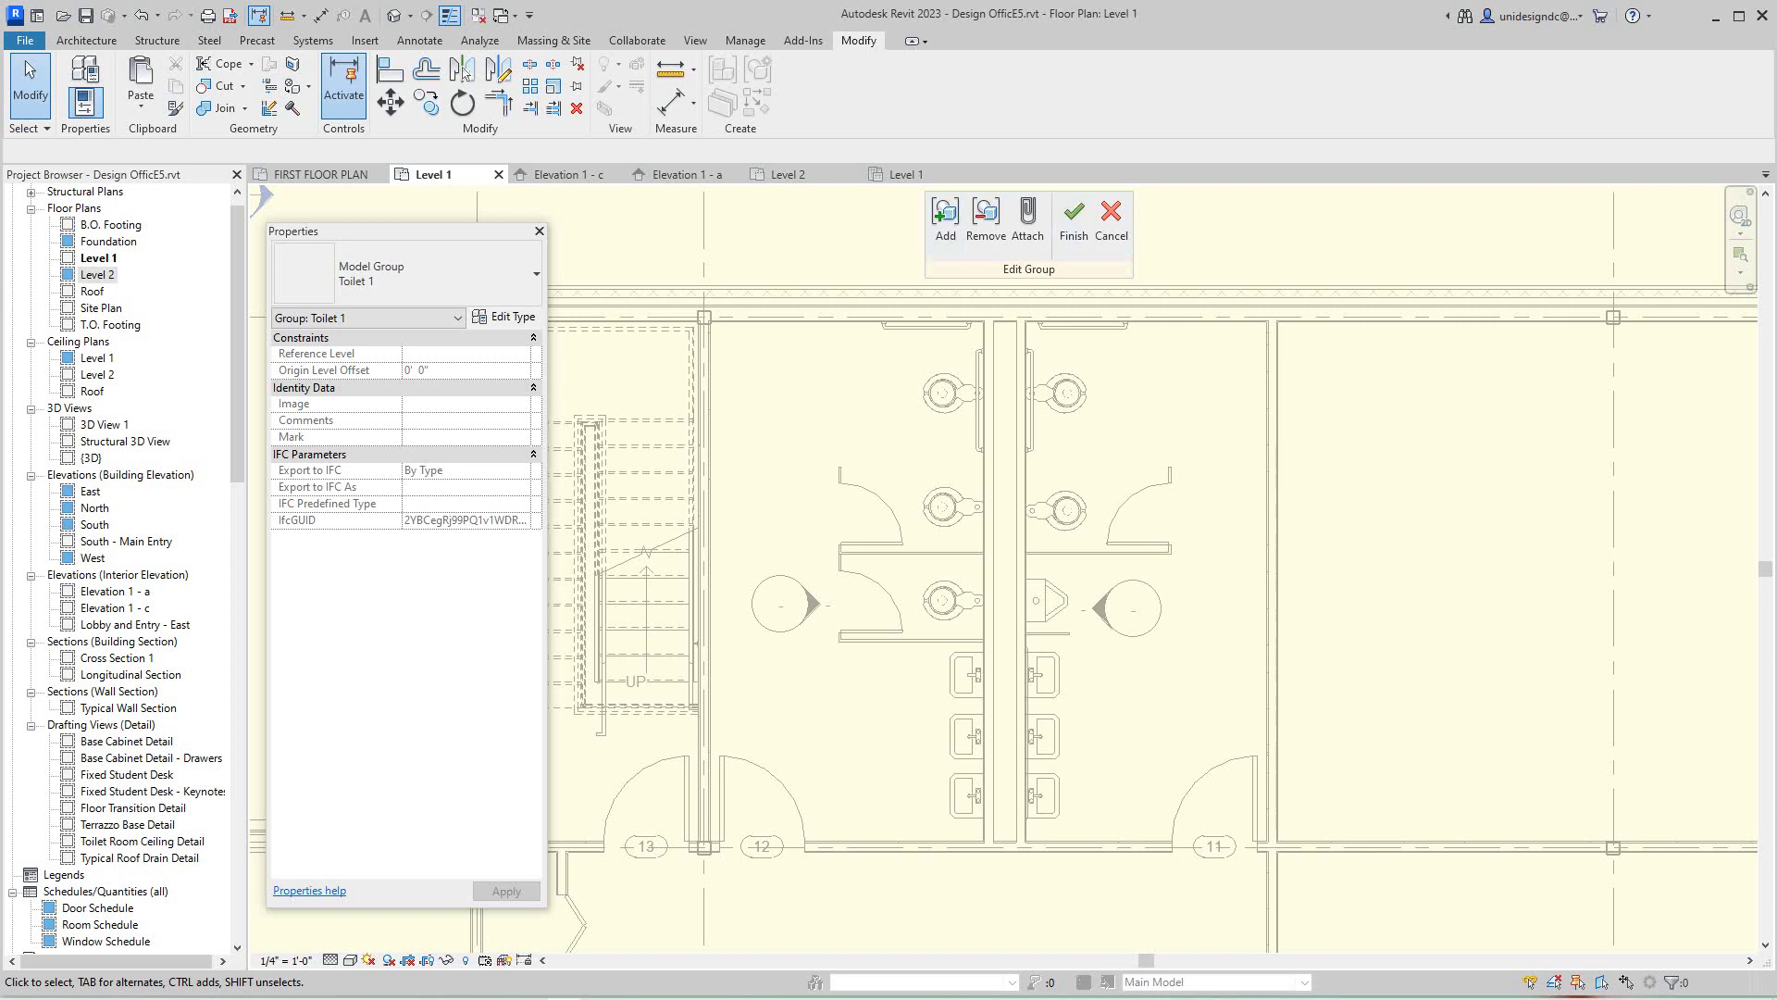
- Add the grab bars, toilets, stalls and lavatories of the restroom beside the stair, plus two lavatories across the plumbing wall, to the group
scroll(1093, 454, down, 1)
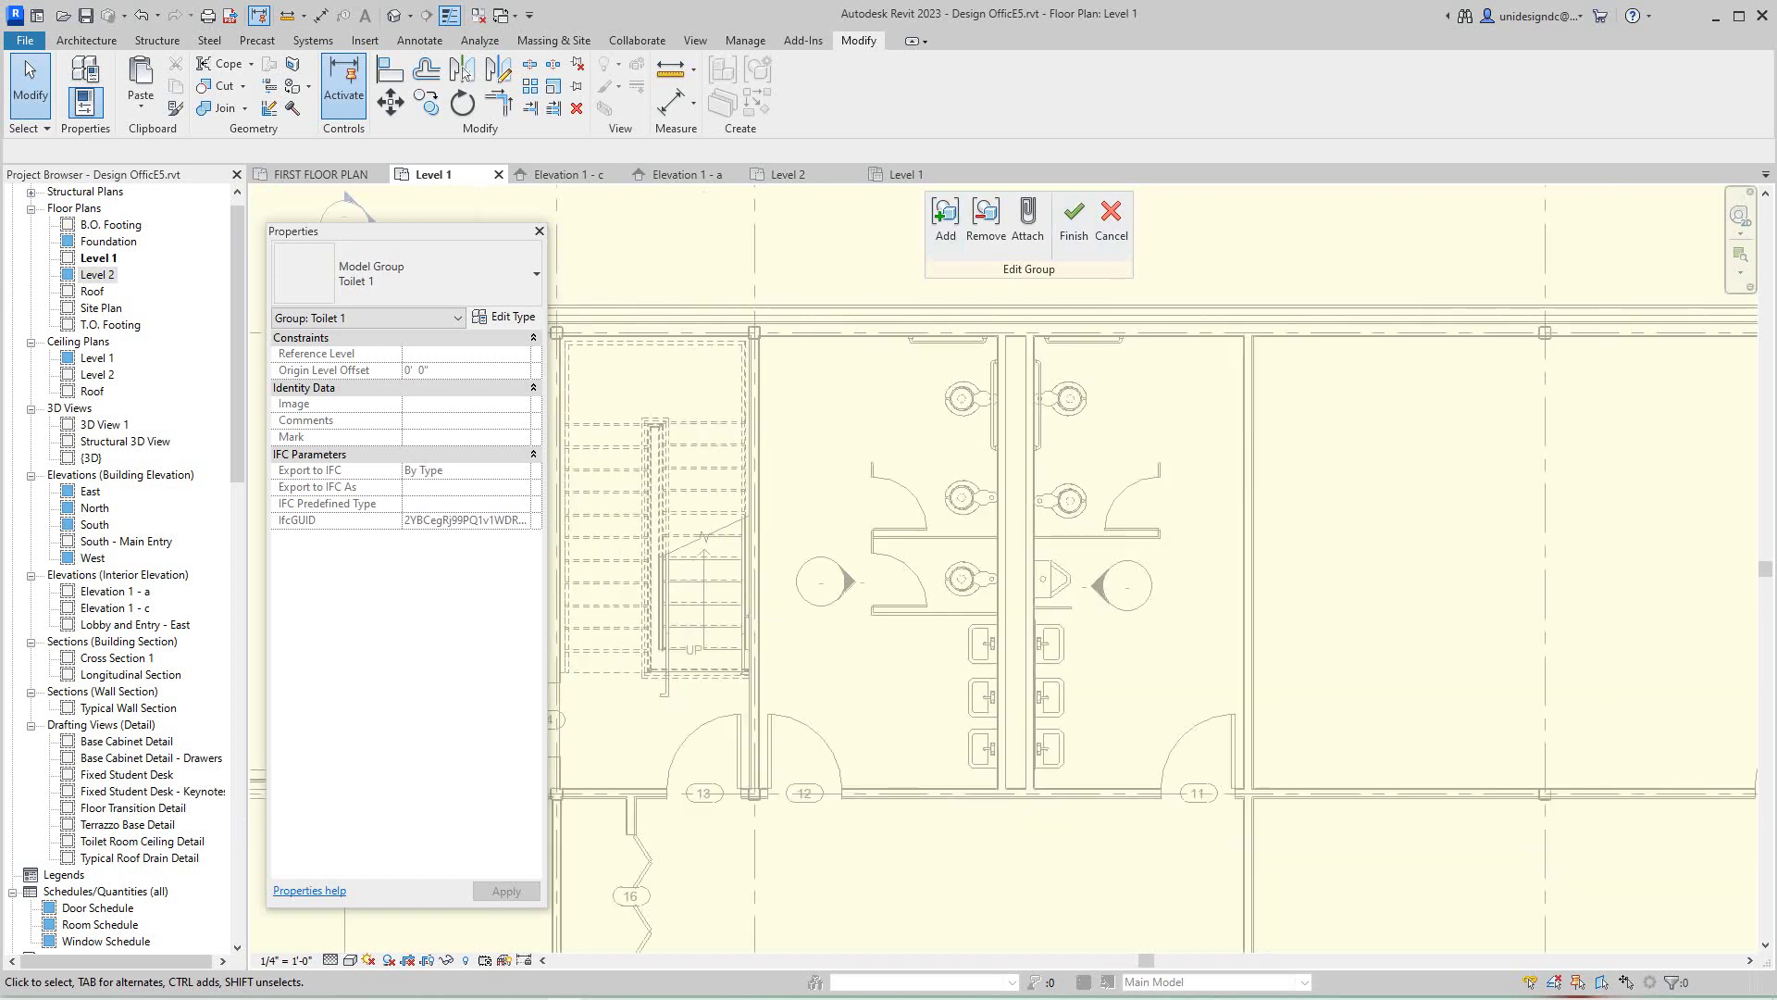
middle_drag(1092, 454, 1117, 495)
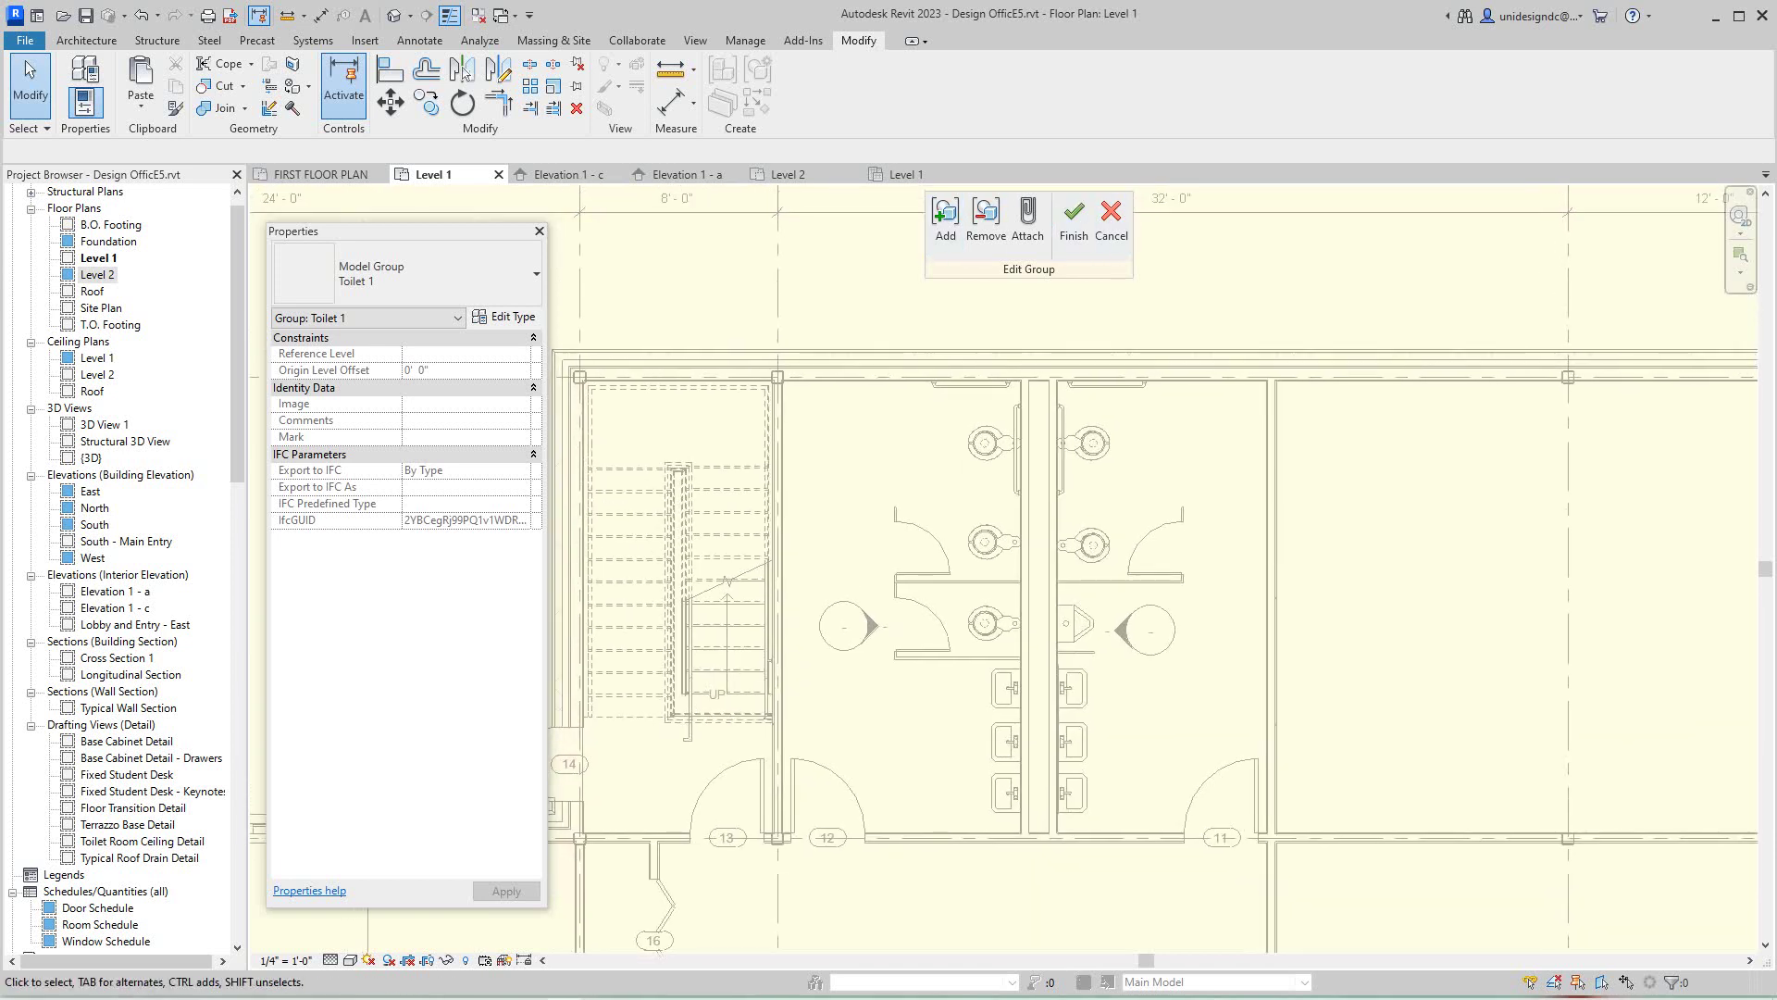
click(945, 222)
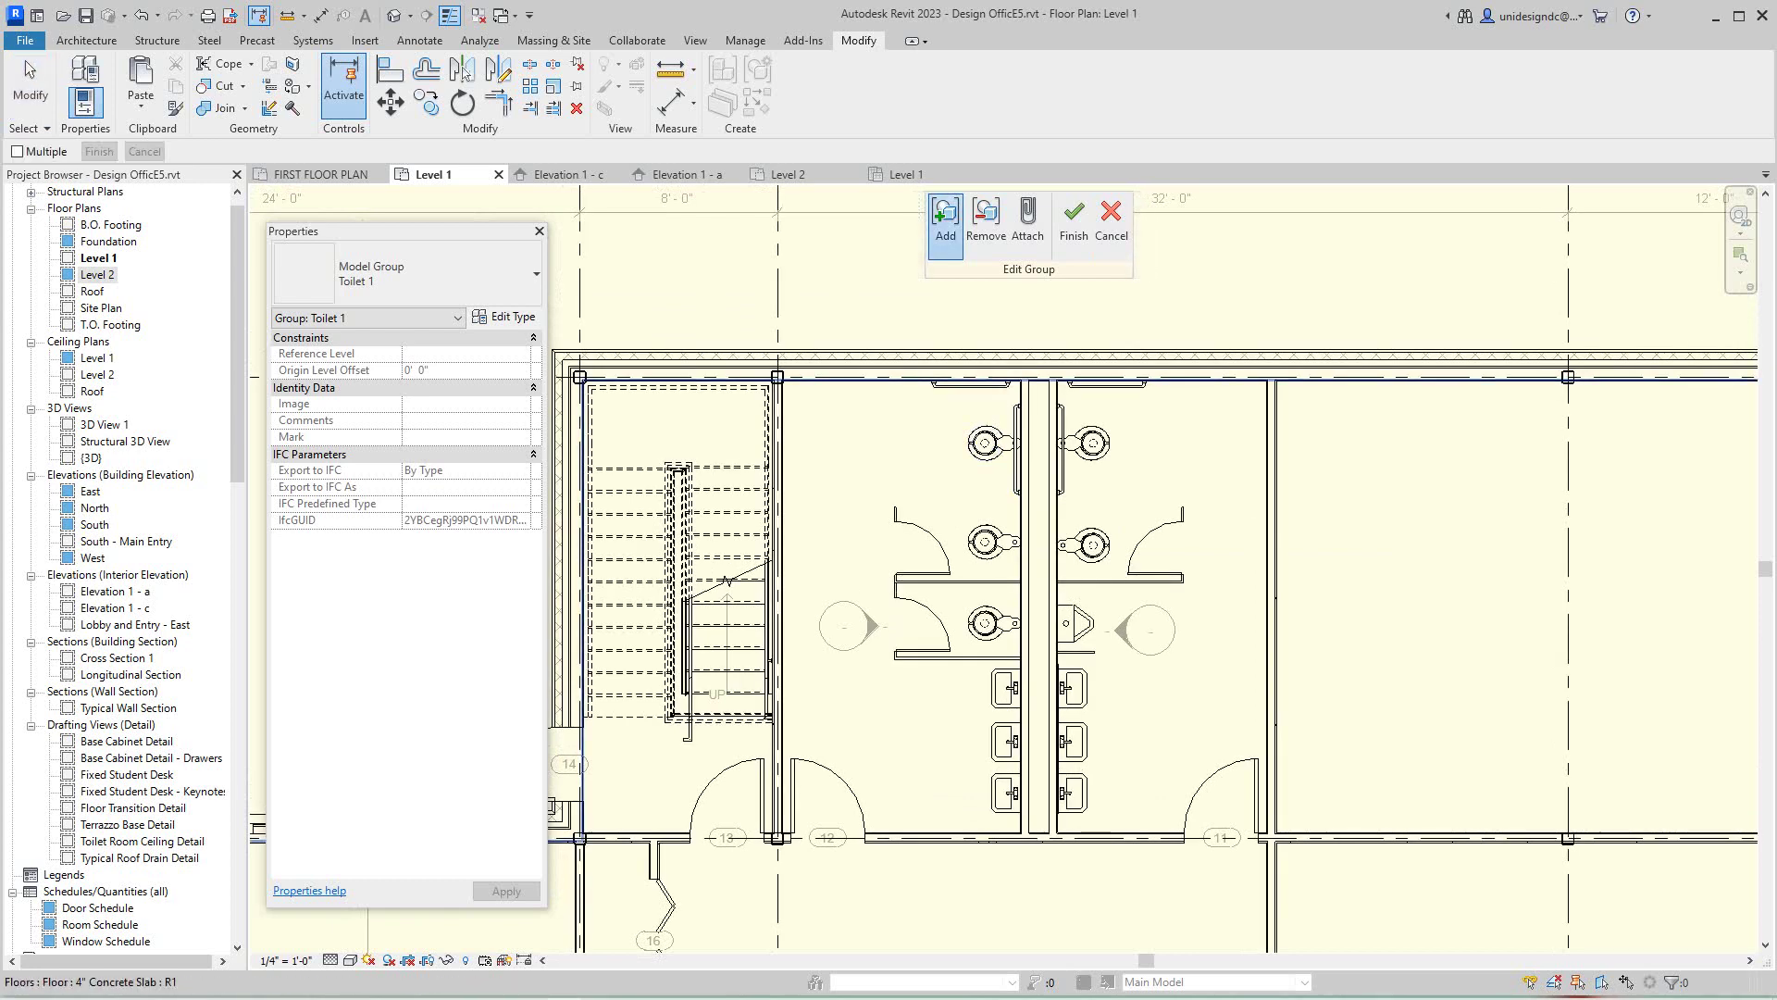
scroll(955, 403, up, 2)
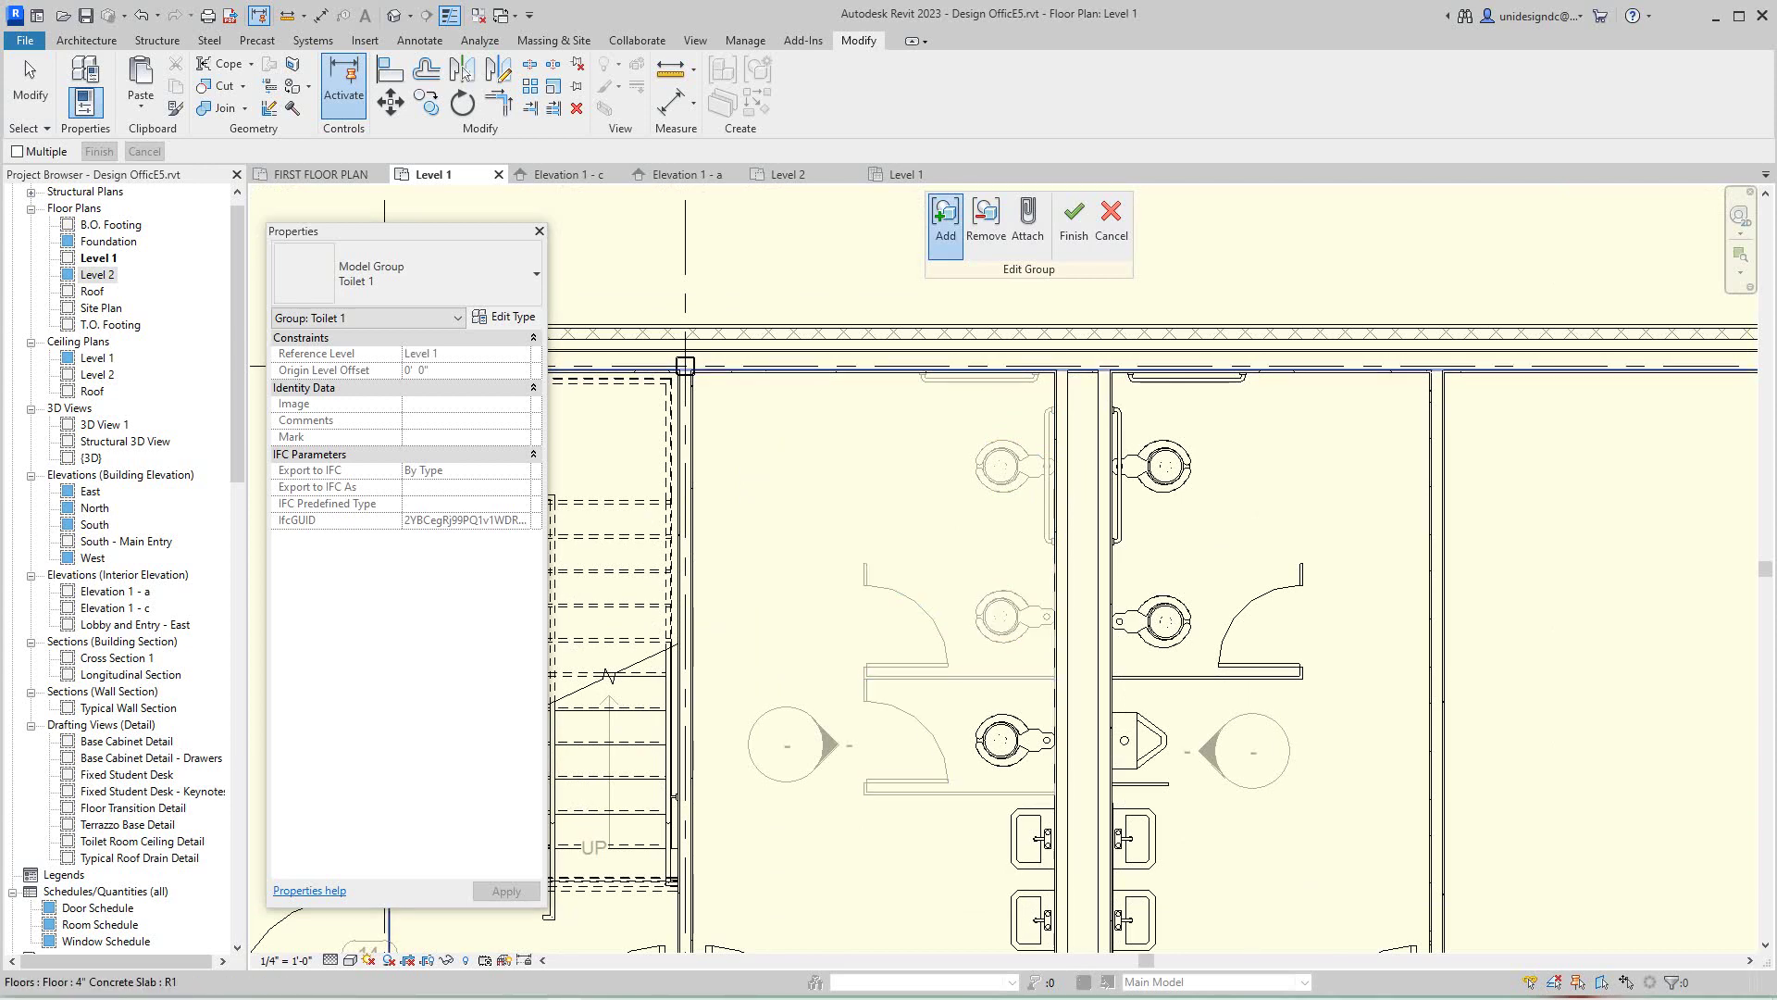
middle_drag(1000, 740, 939, 532)
click(944, 643)
scroll(944, 643, down, 1)
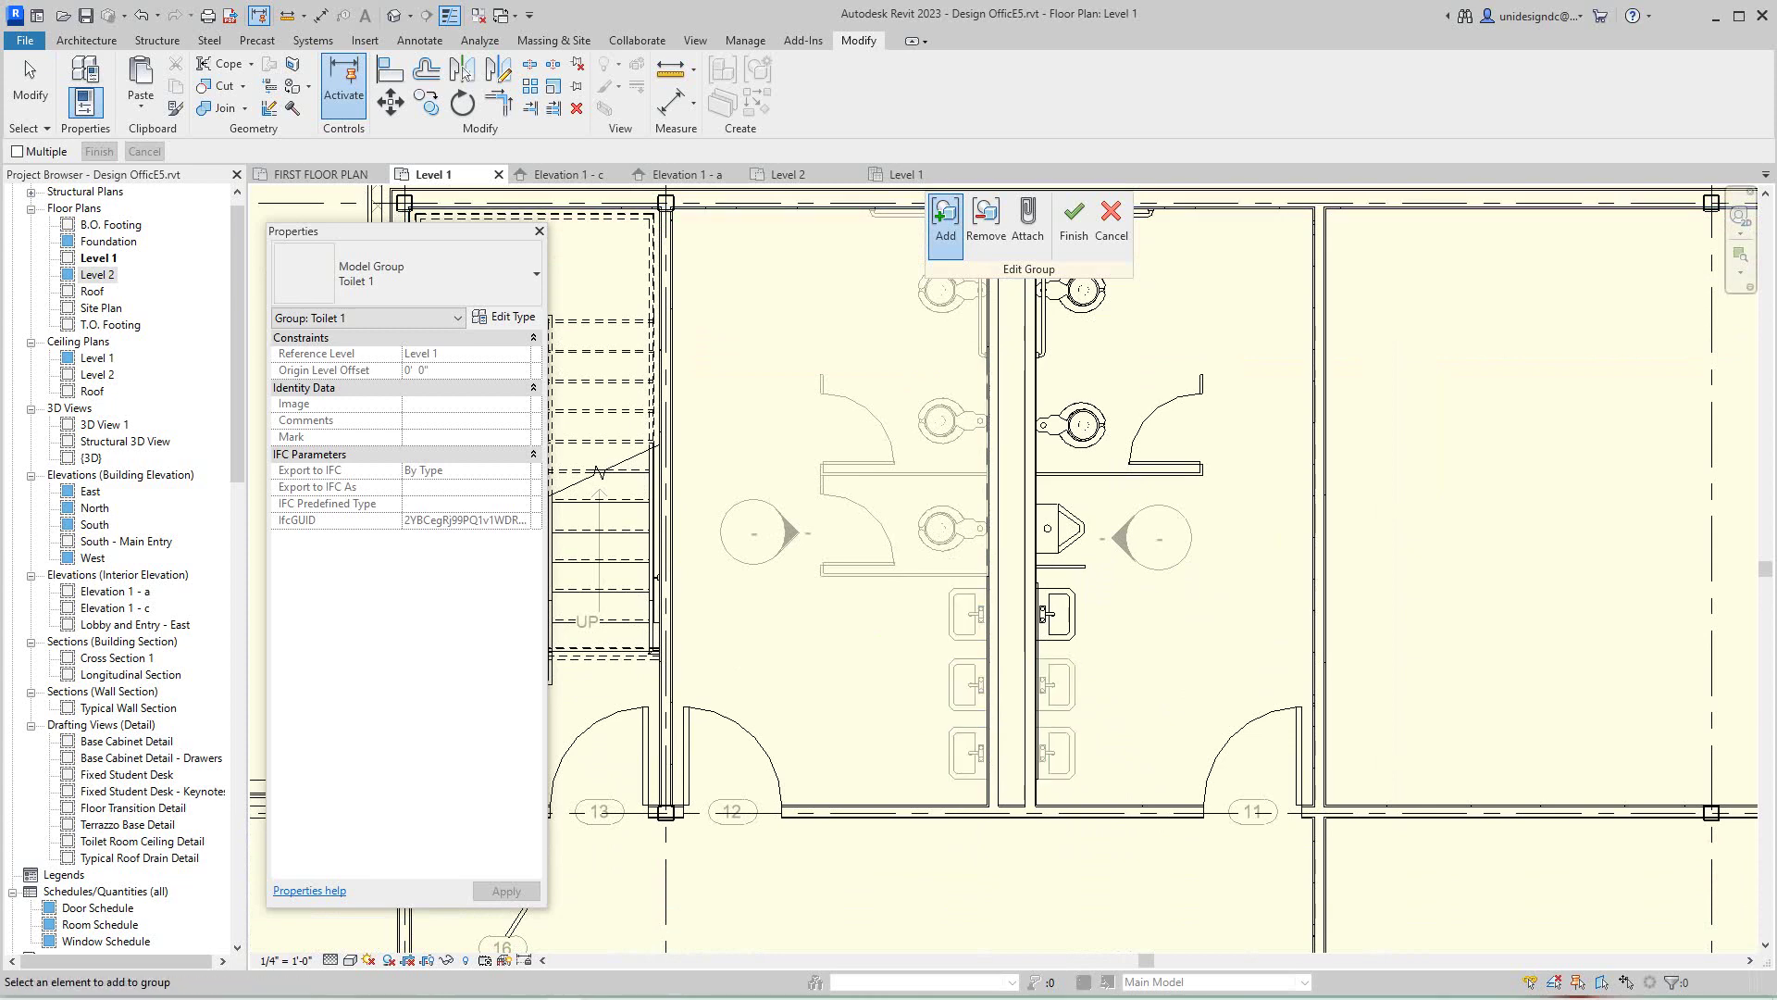
- Add the remaining lavatory, urinal, toilets, stall and grab bars of the restroom with the urinal to the group
scroll(1047, 613, up, 2)
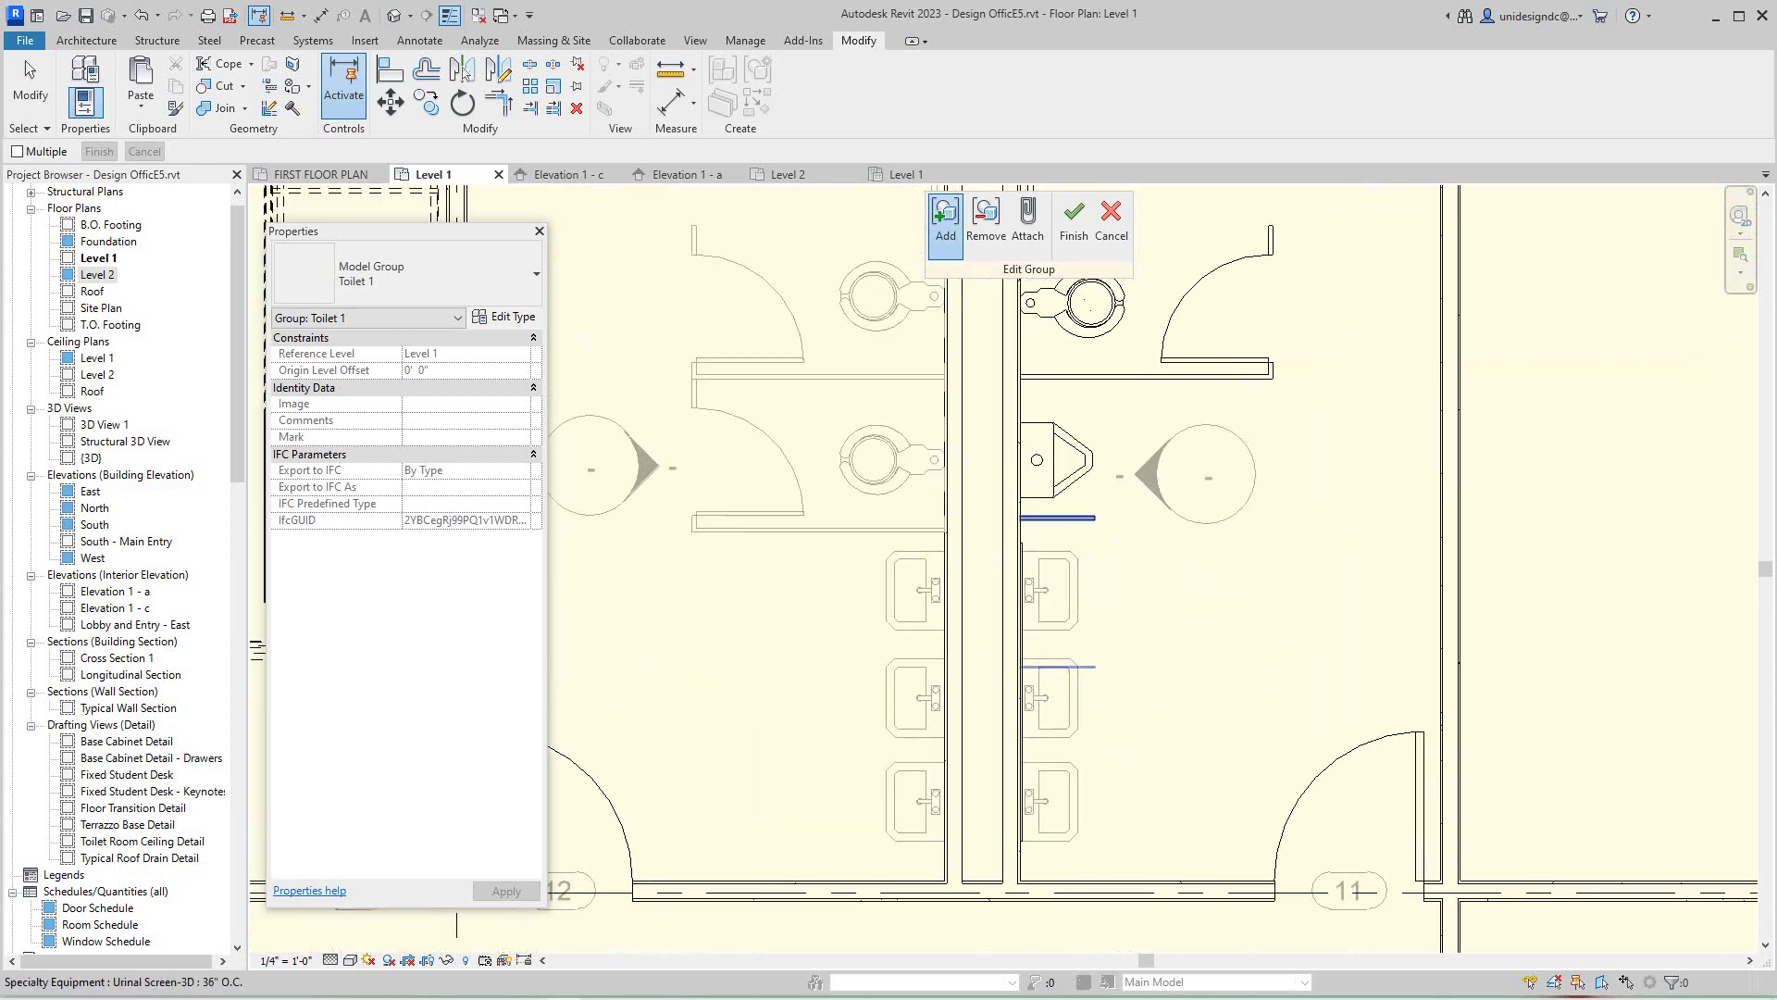
middle_drag(1065, 518, 1055, 638)
scroll(1064, 581, down, 3)
scroll(1055, 639, up, 1)
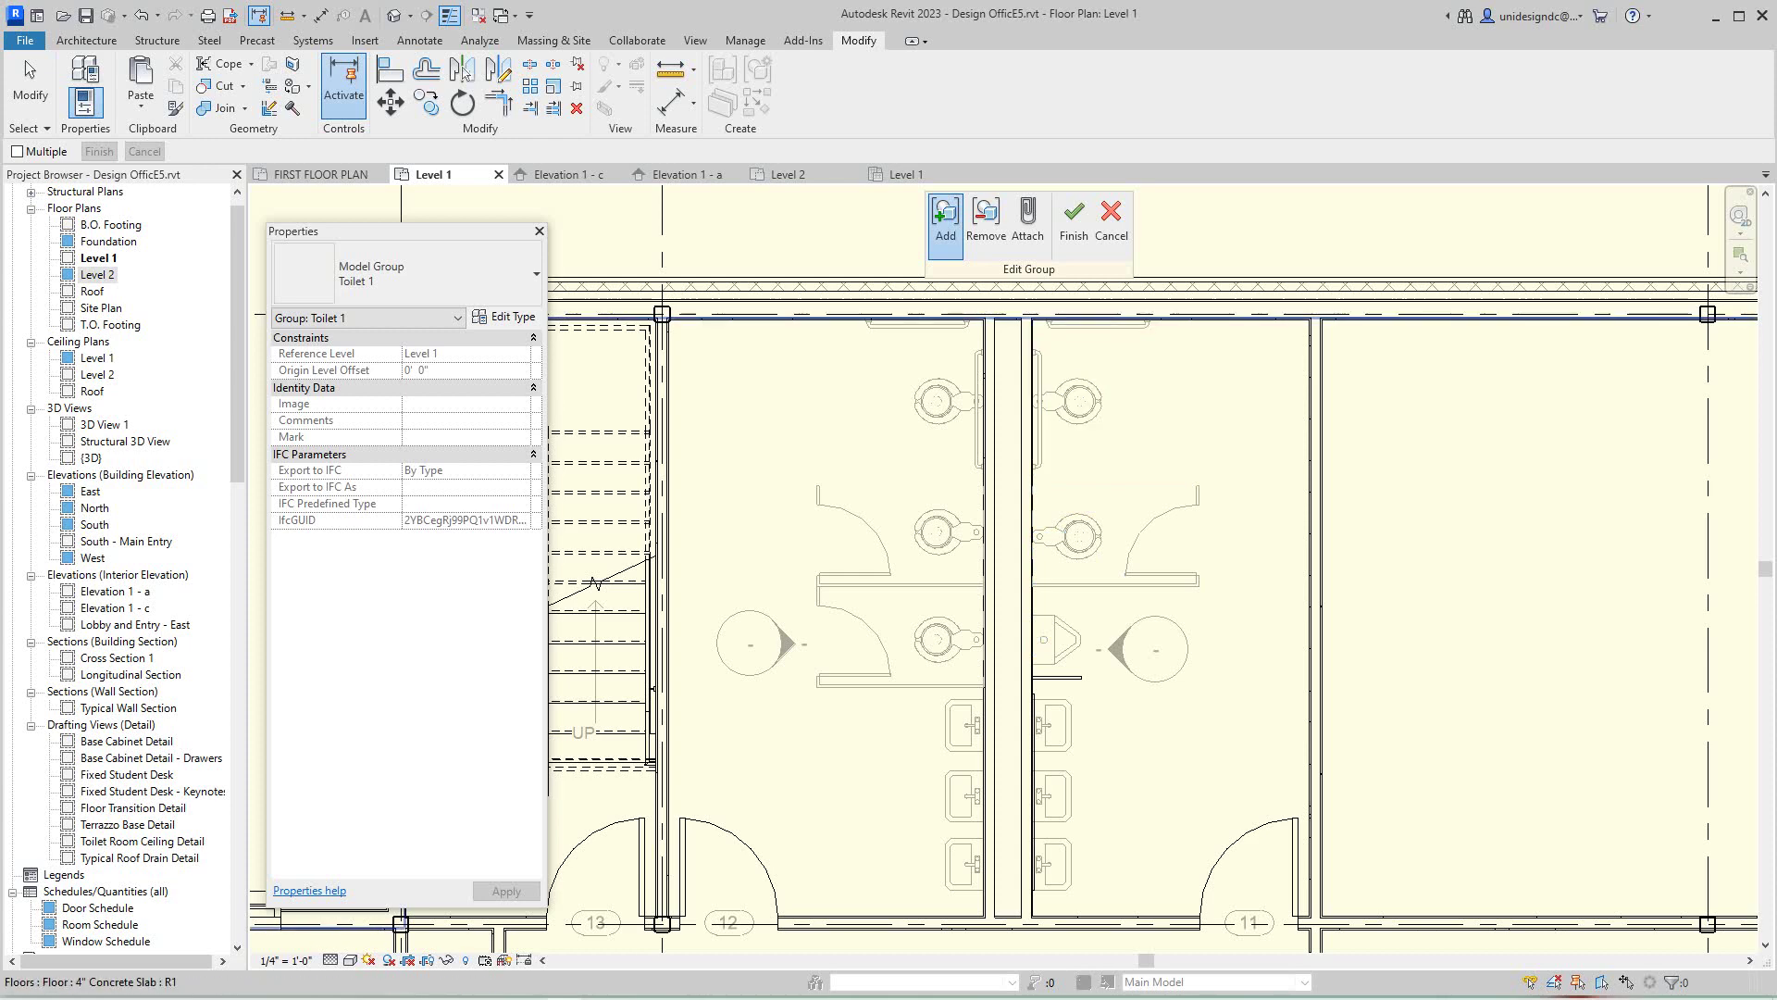
scroll(1143, 446, down, 2)
scroll(1066, 788, down, 3)
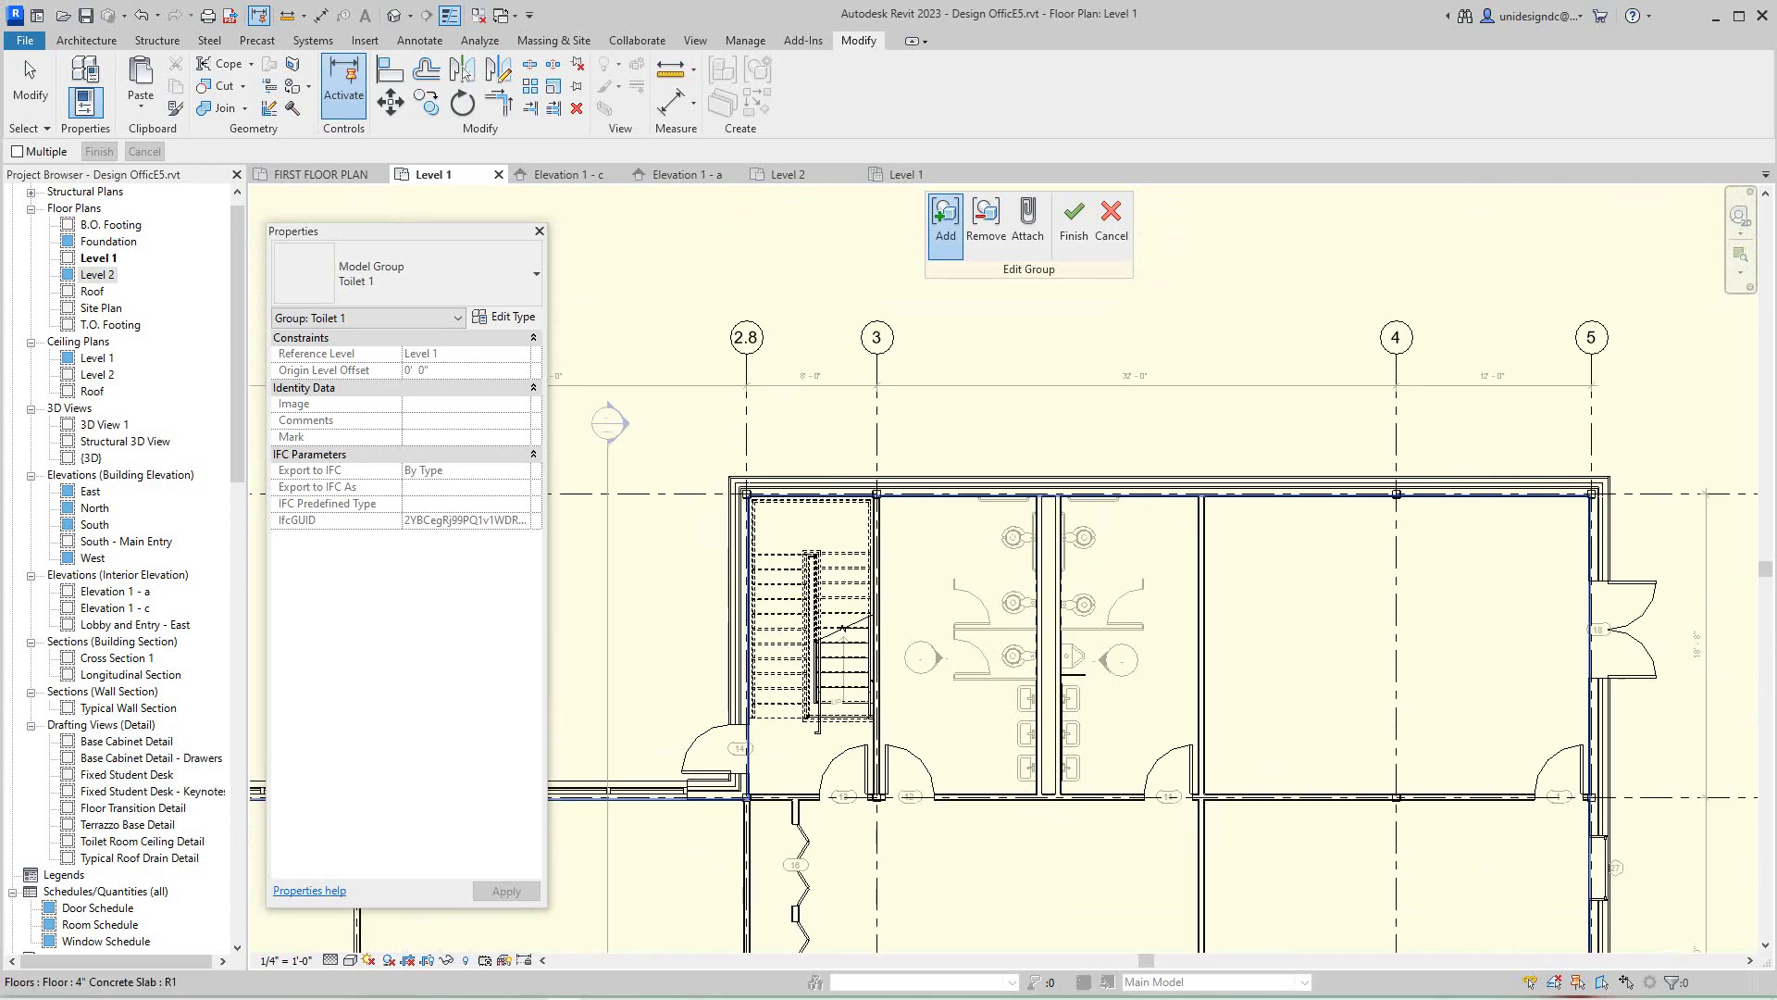
scroll(1189, 768, up, 2)
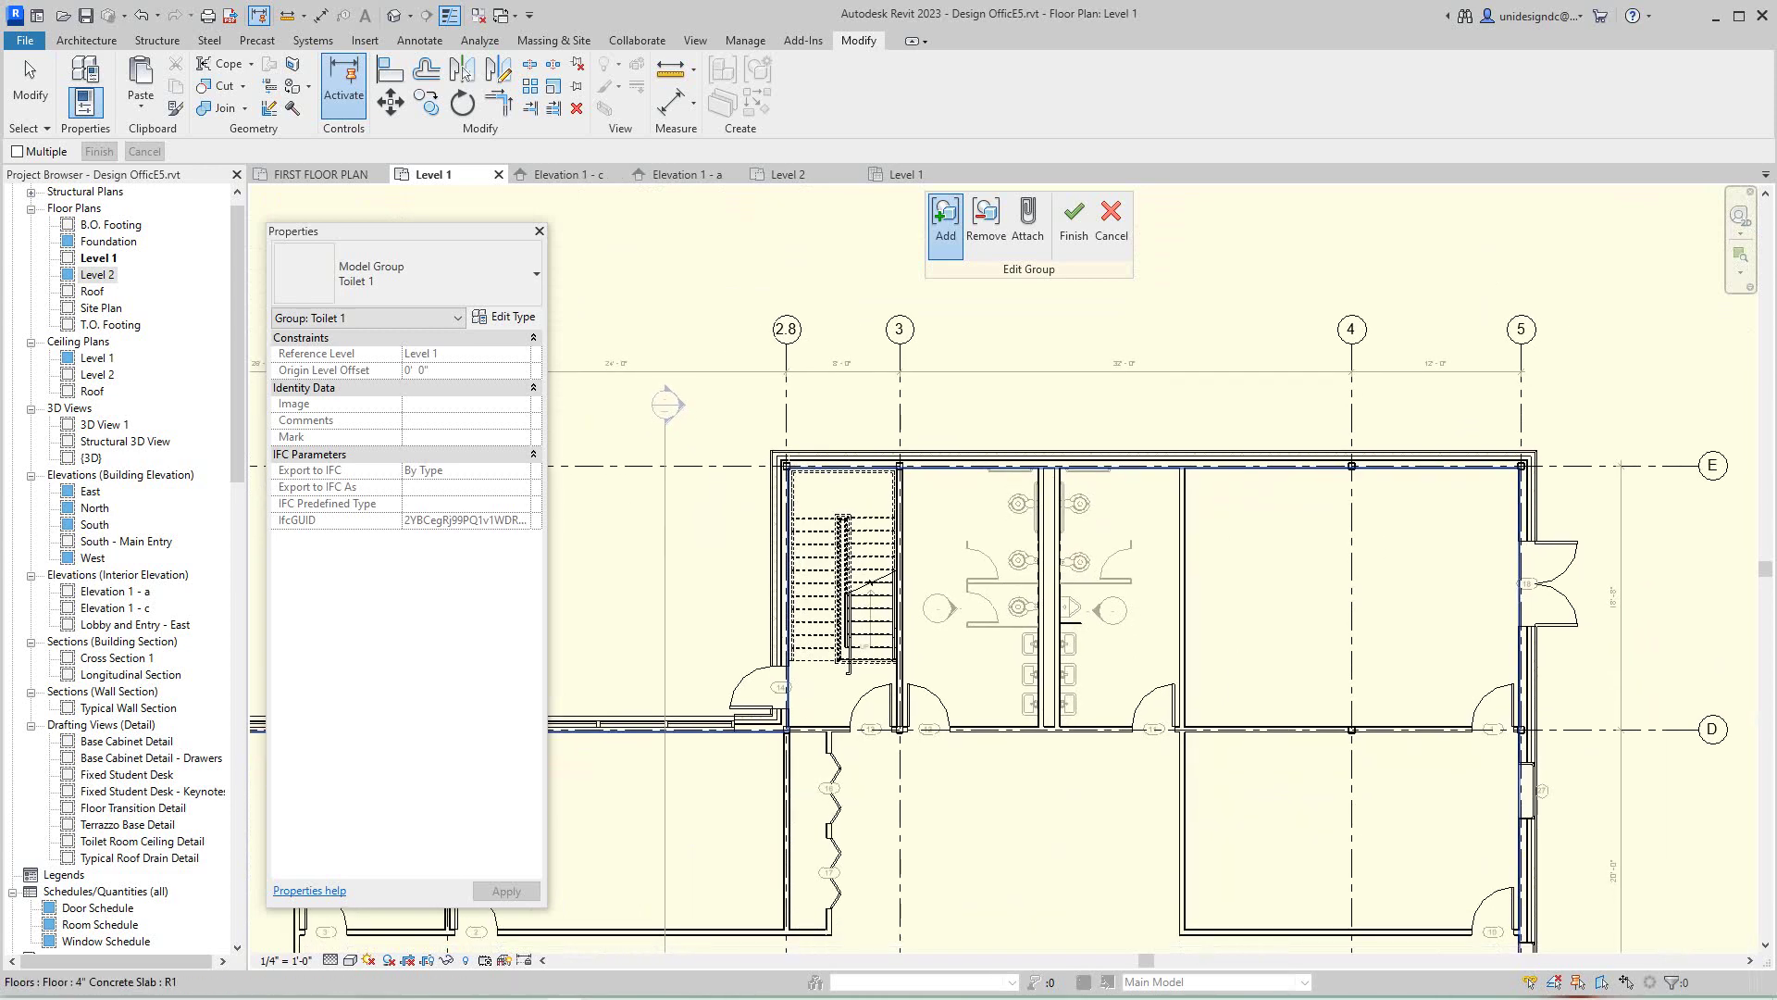
scroll(1022, 655, down, 2)
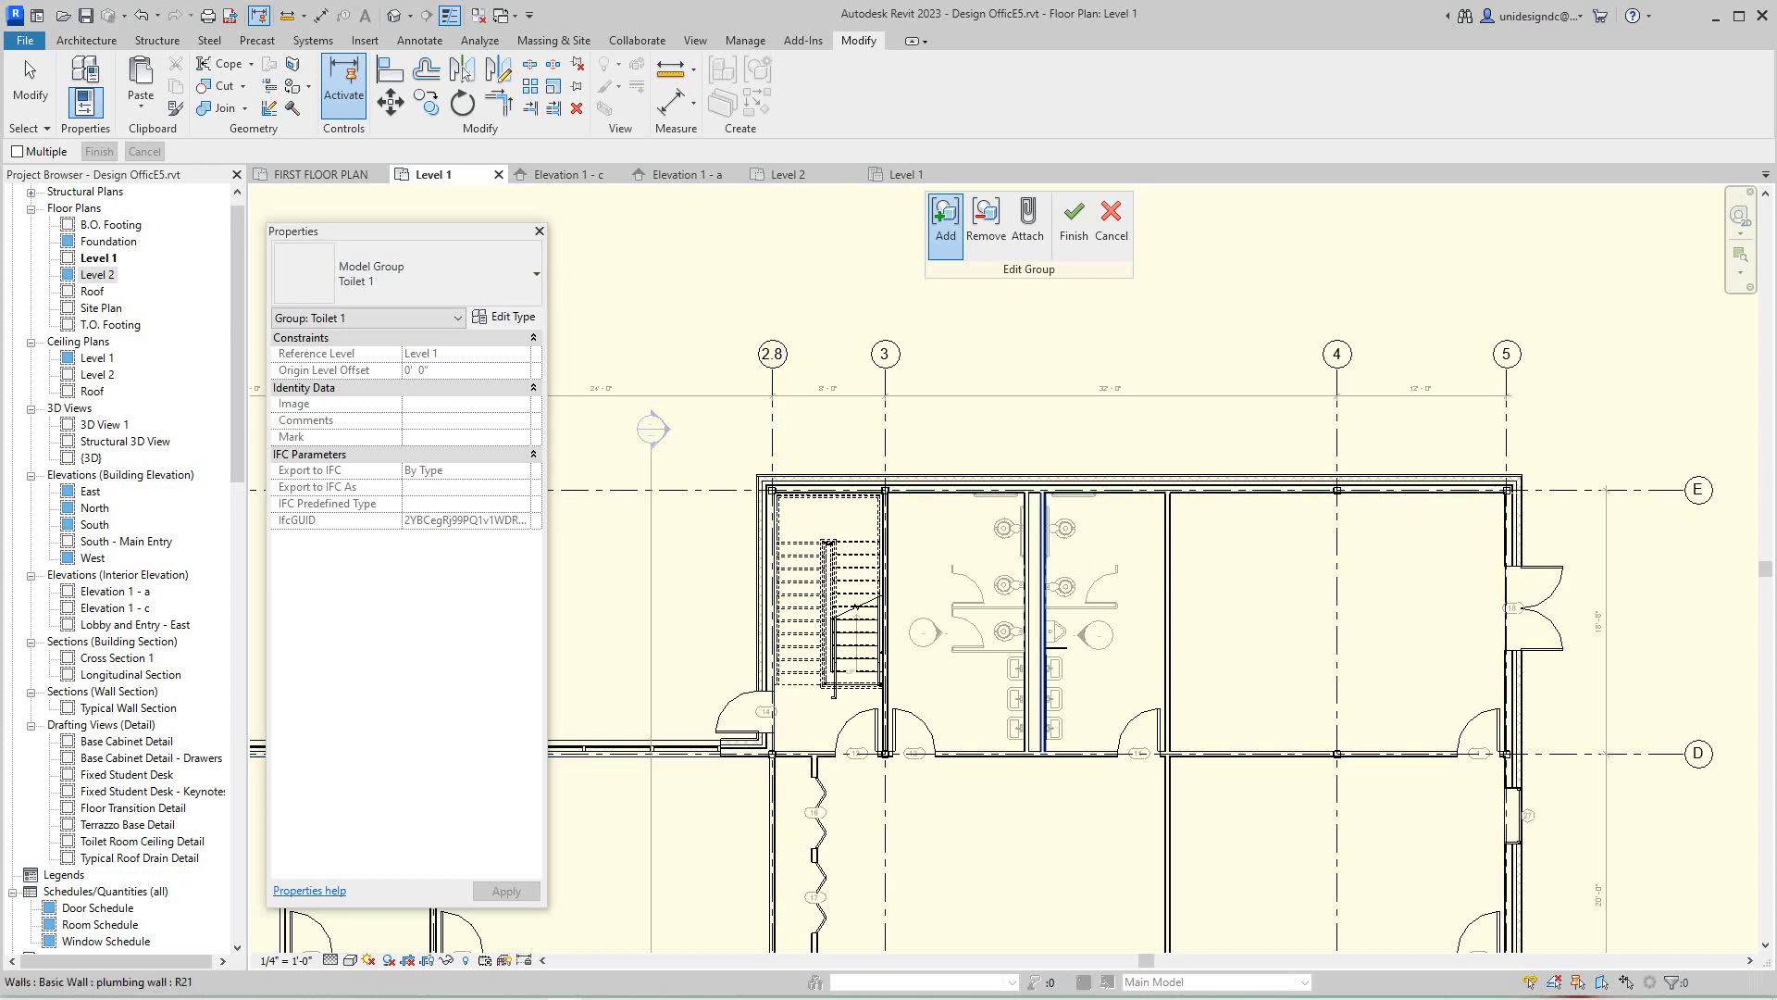
scroll(1034, 600, up, 2)
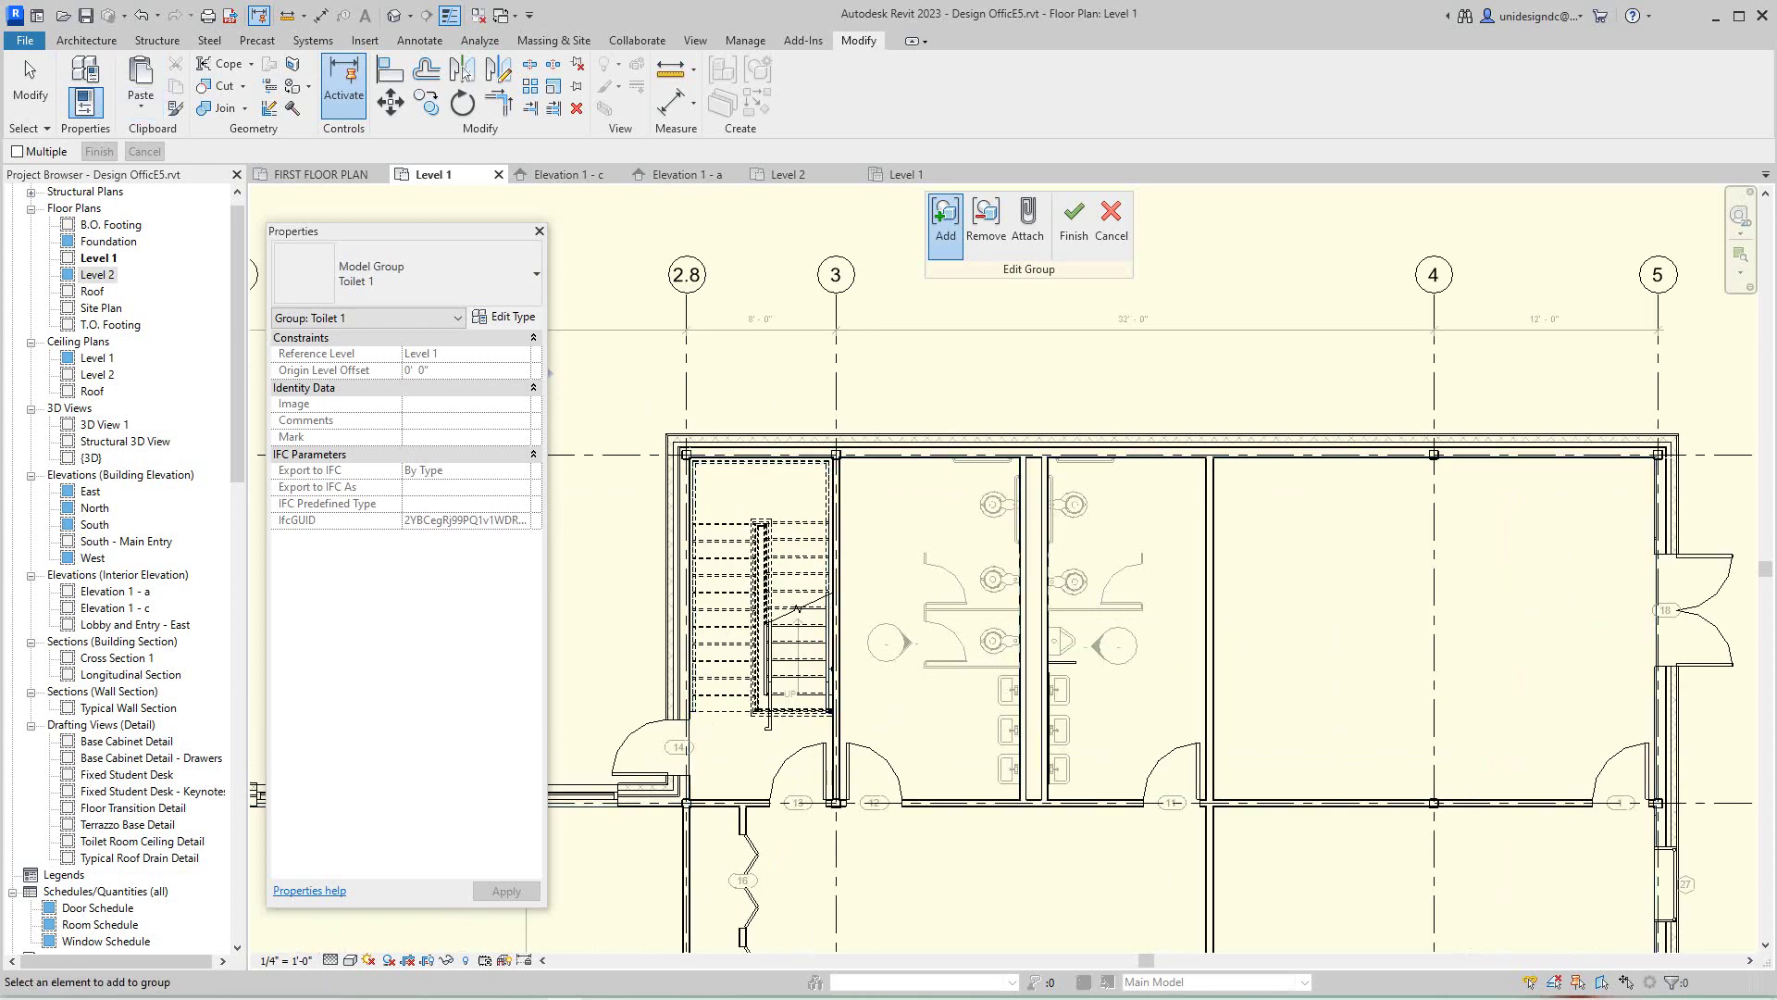
- Place Toilet Stall-Accessible-Front-Braced-3D components, 60" x 60" Clear, around the end toilets of both restrooms, mirrored about the plumbing wall
click(86, 40)
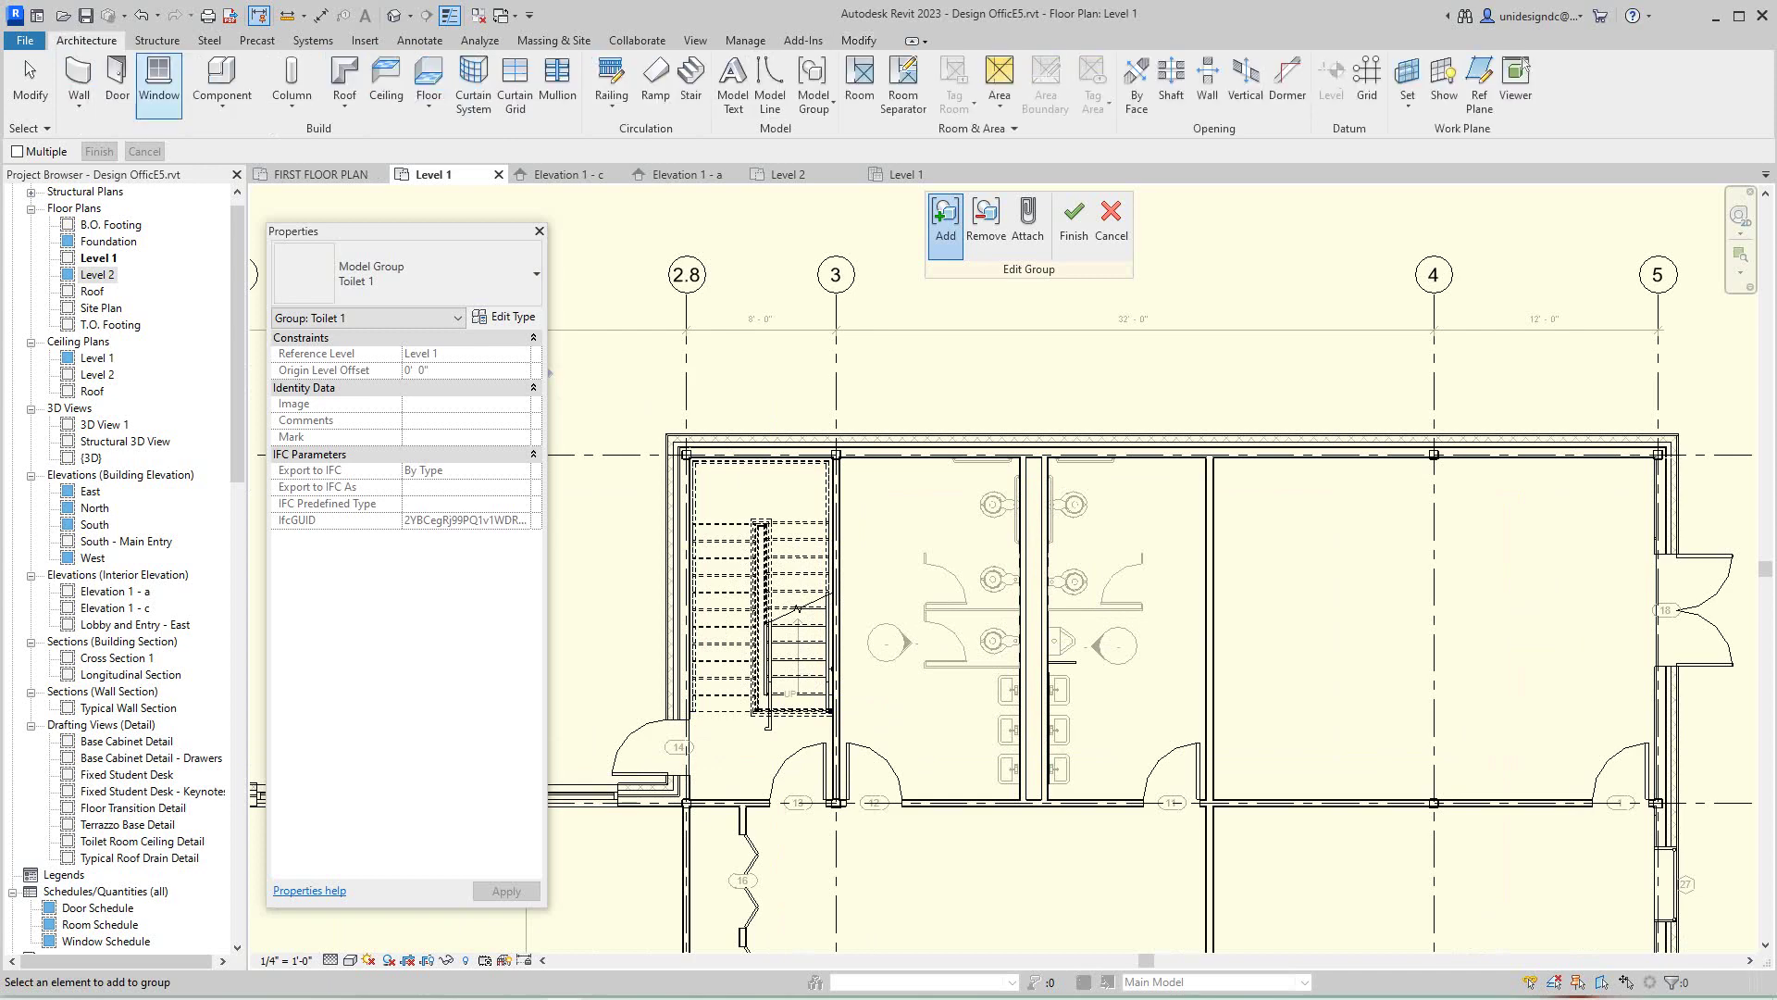
click(222, 102)
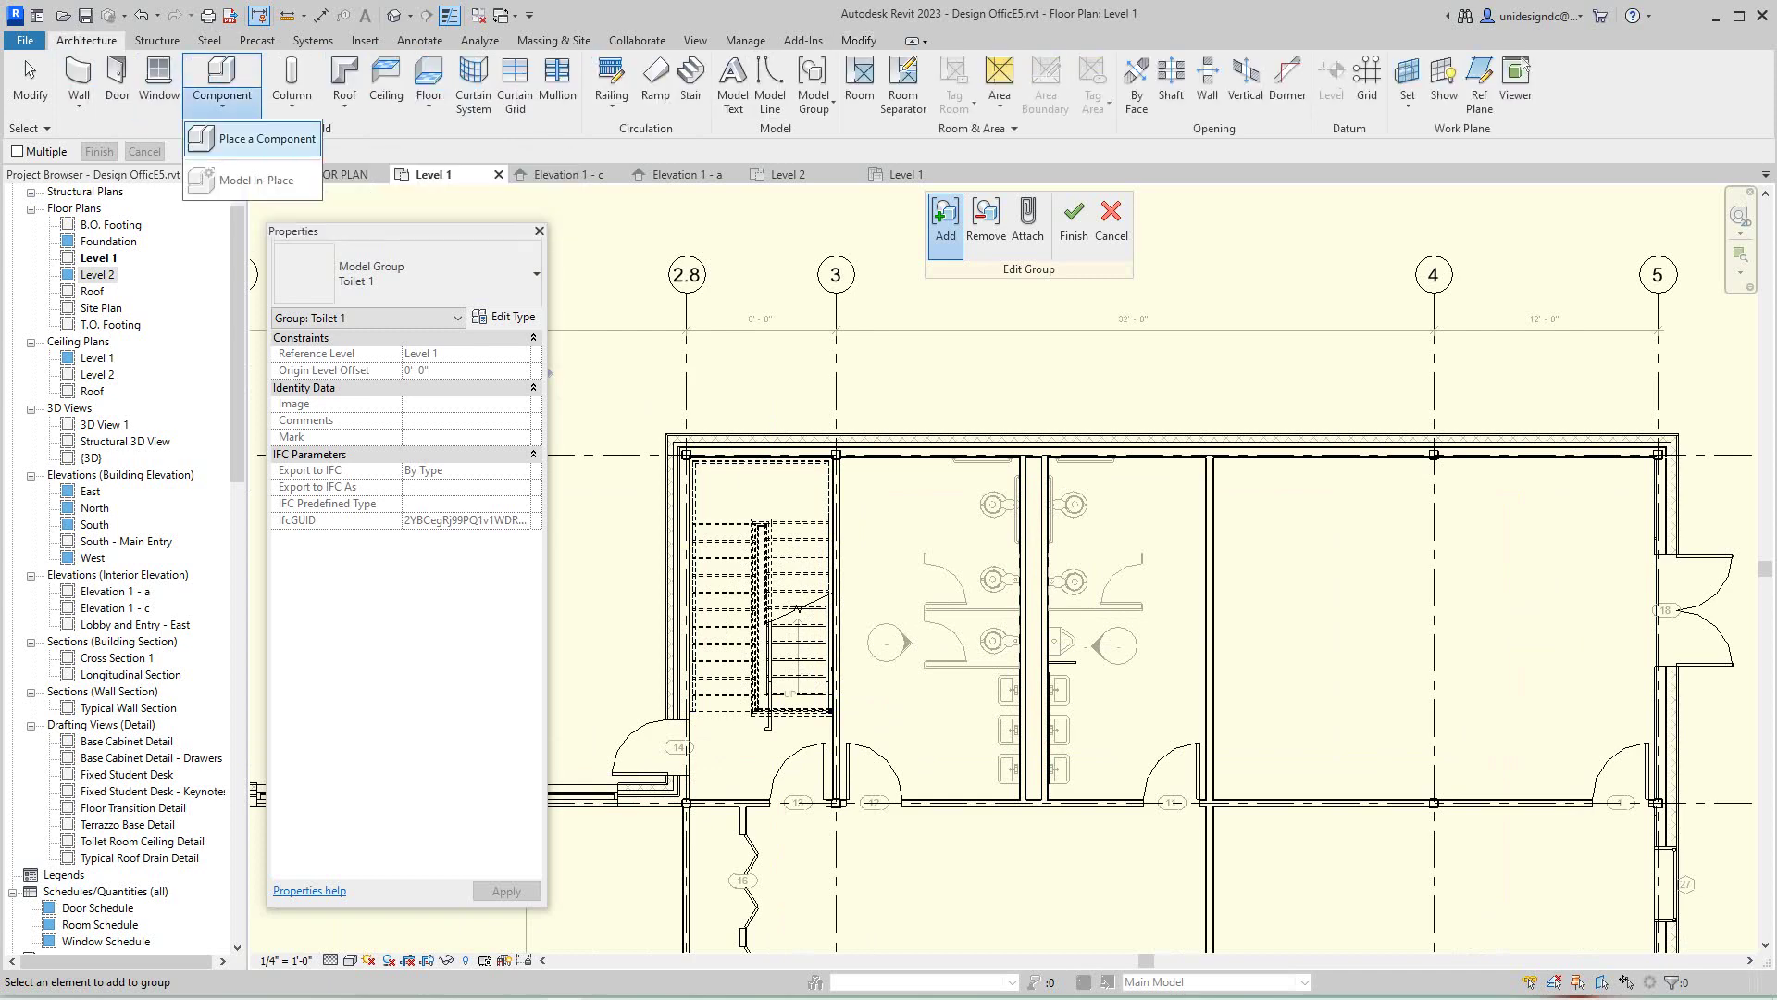
click(250, 139)
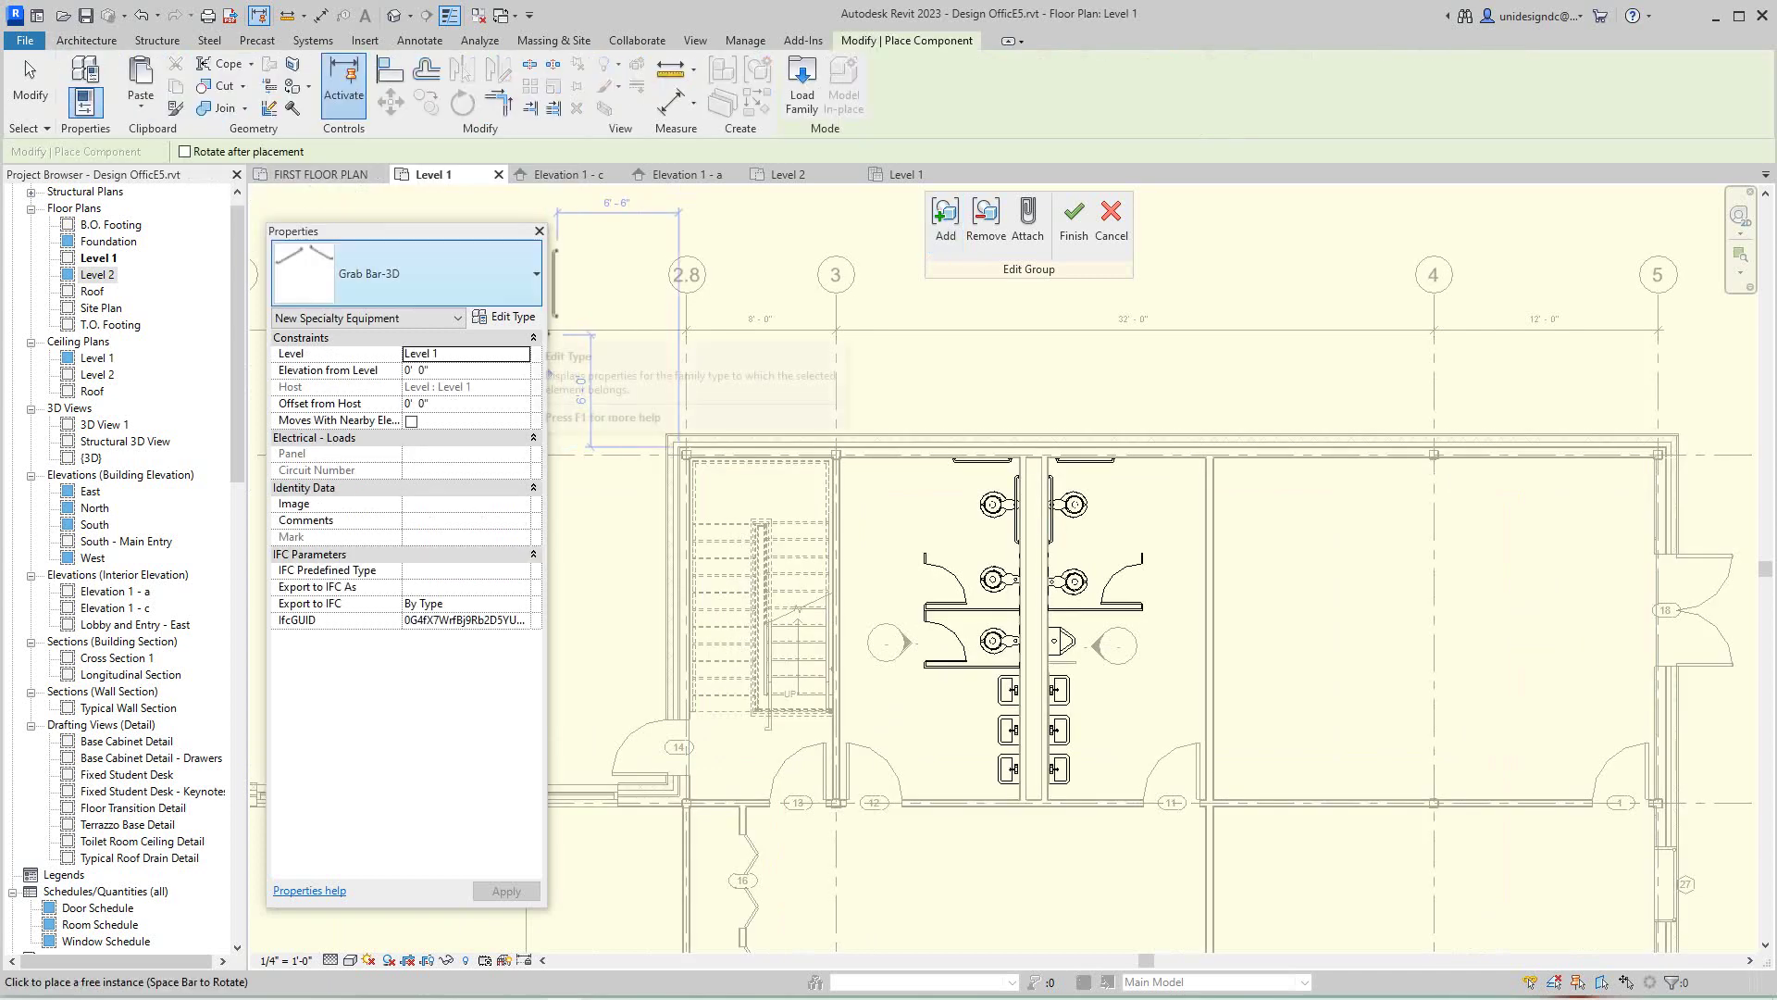
click(536, 275)
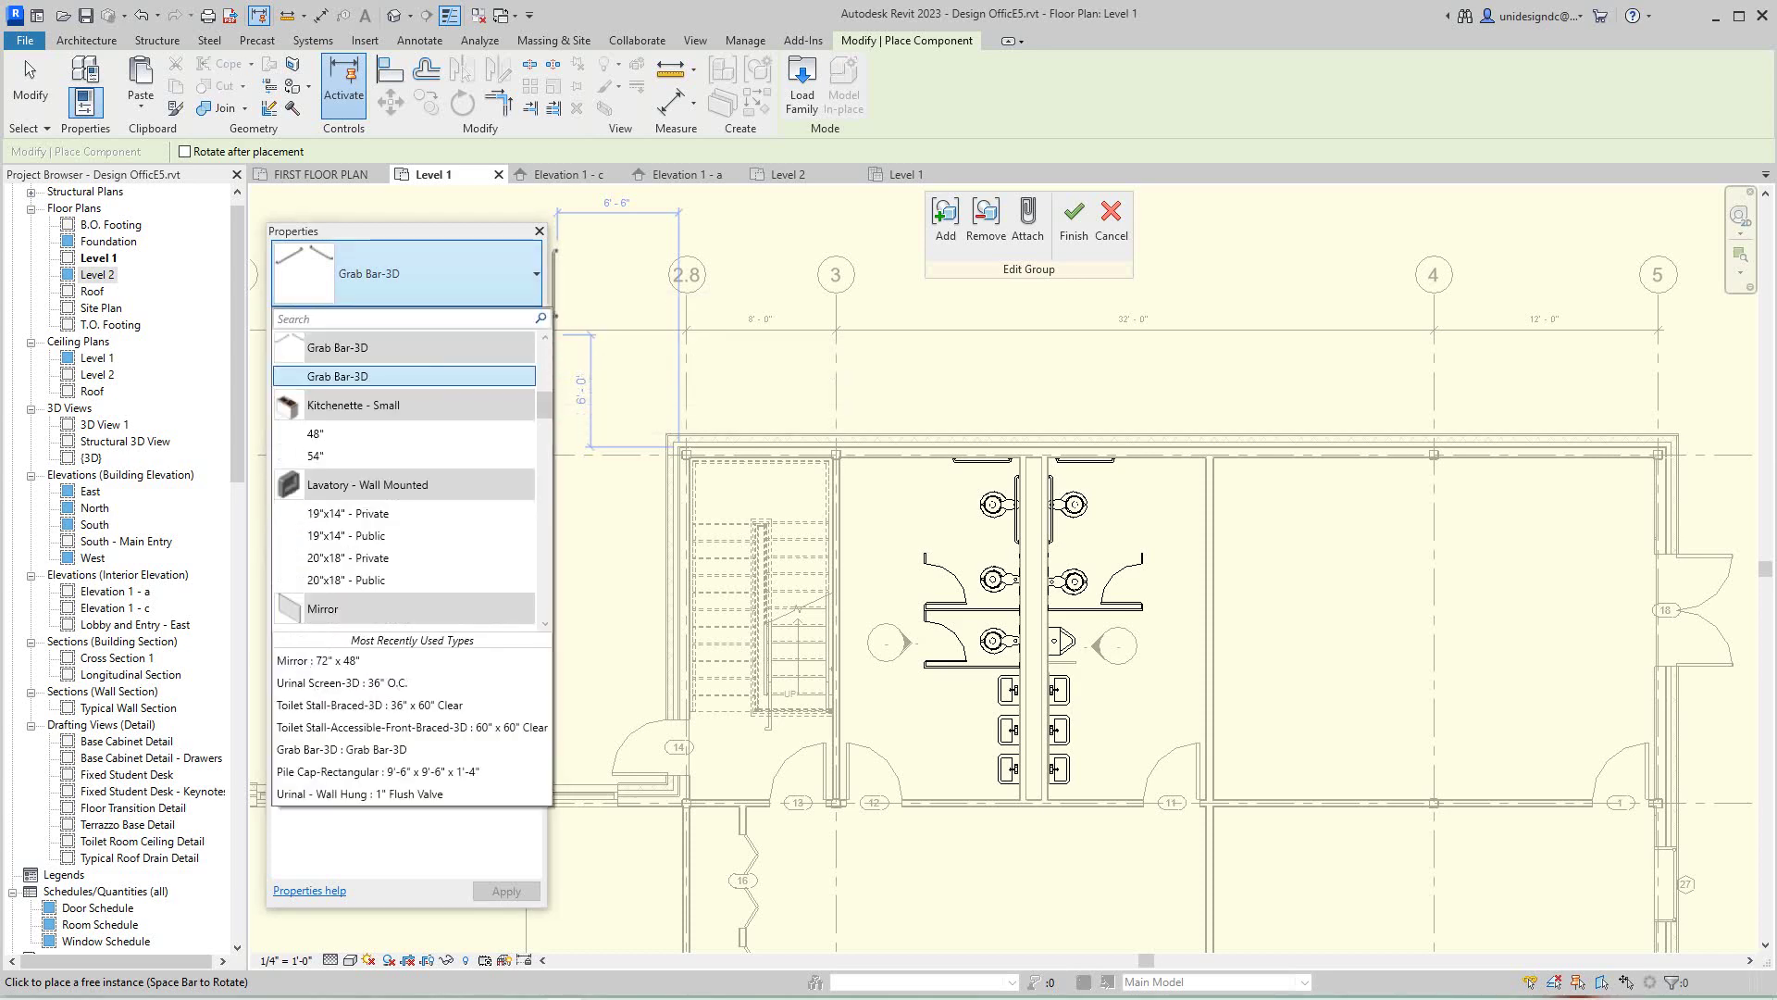
scroll(408, 477, down, 10)
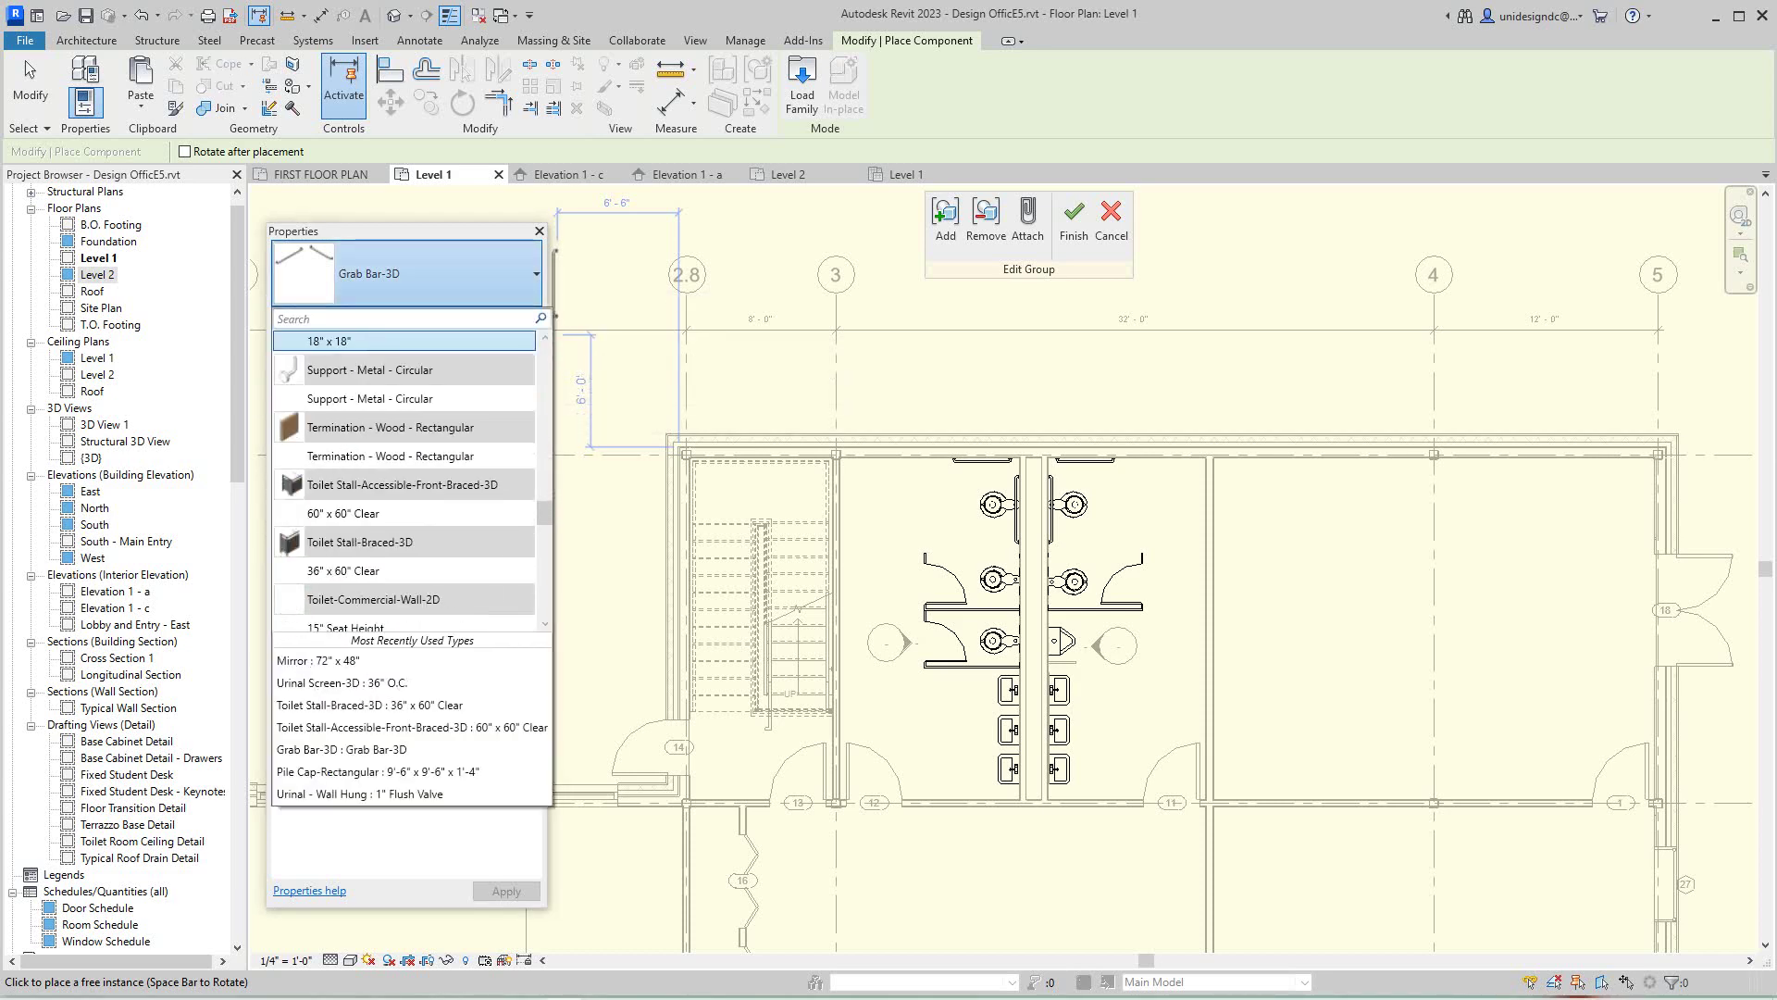
scroll(407, 433, down, 1)
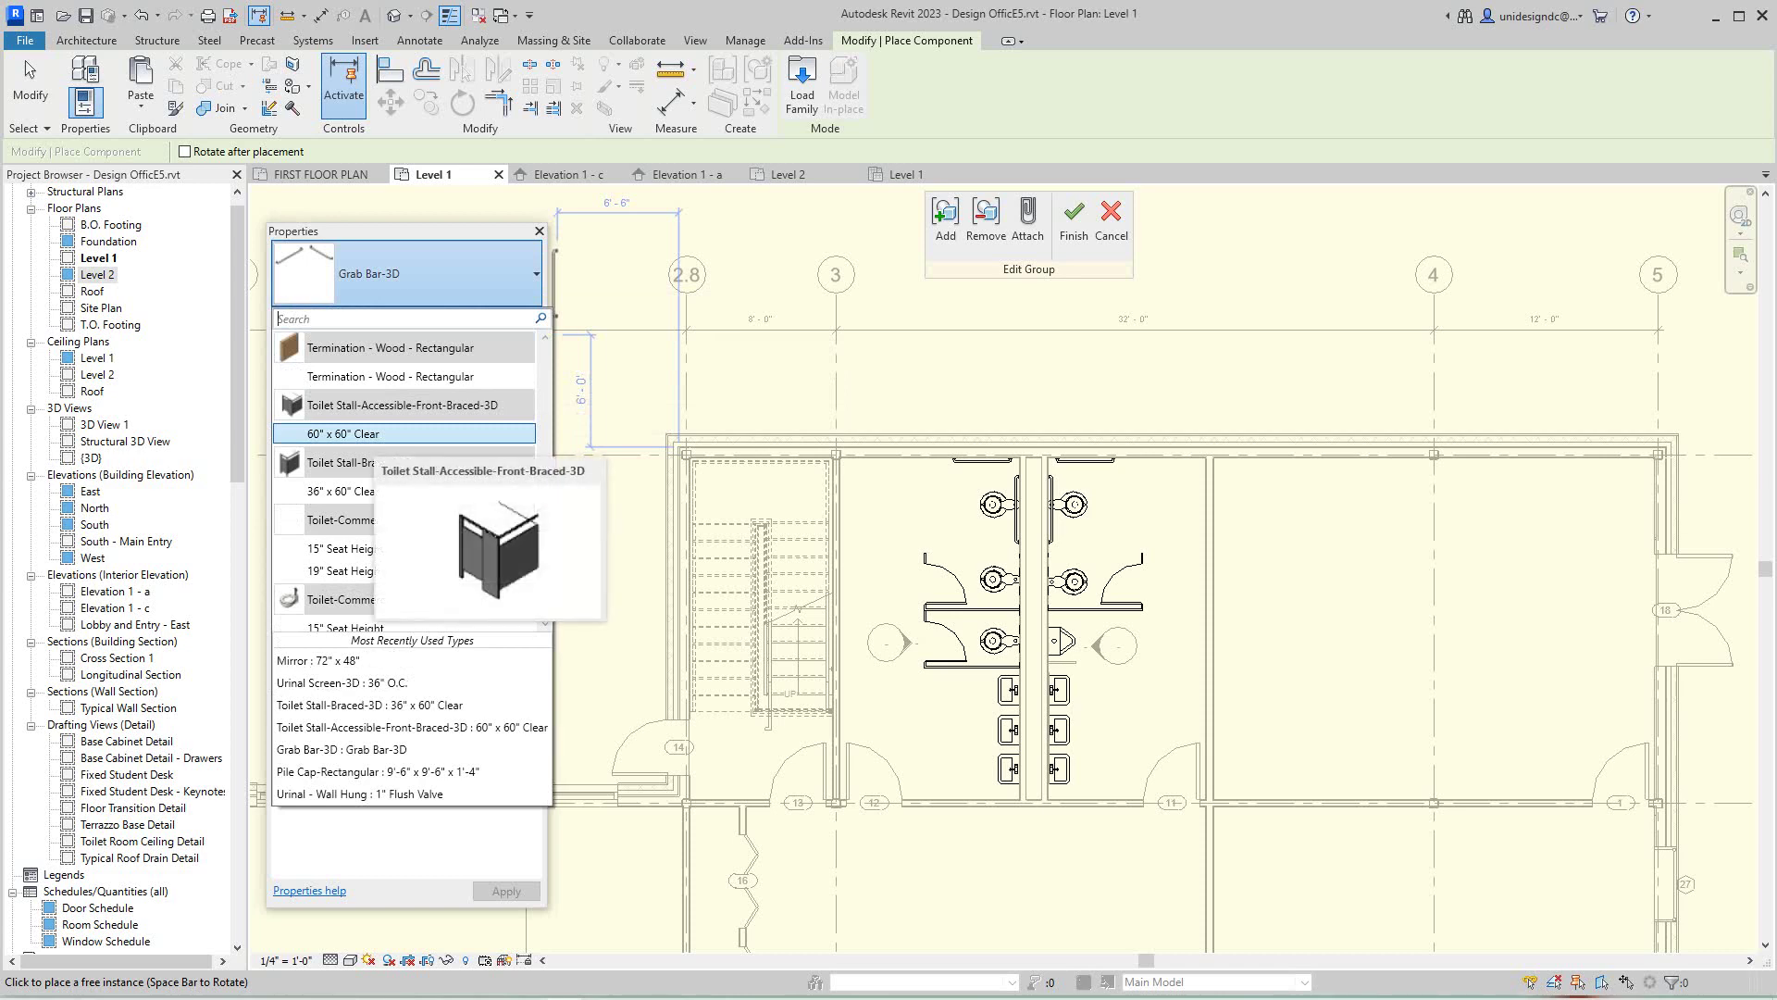
click(389, 433)
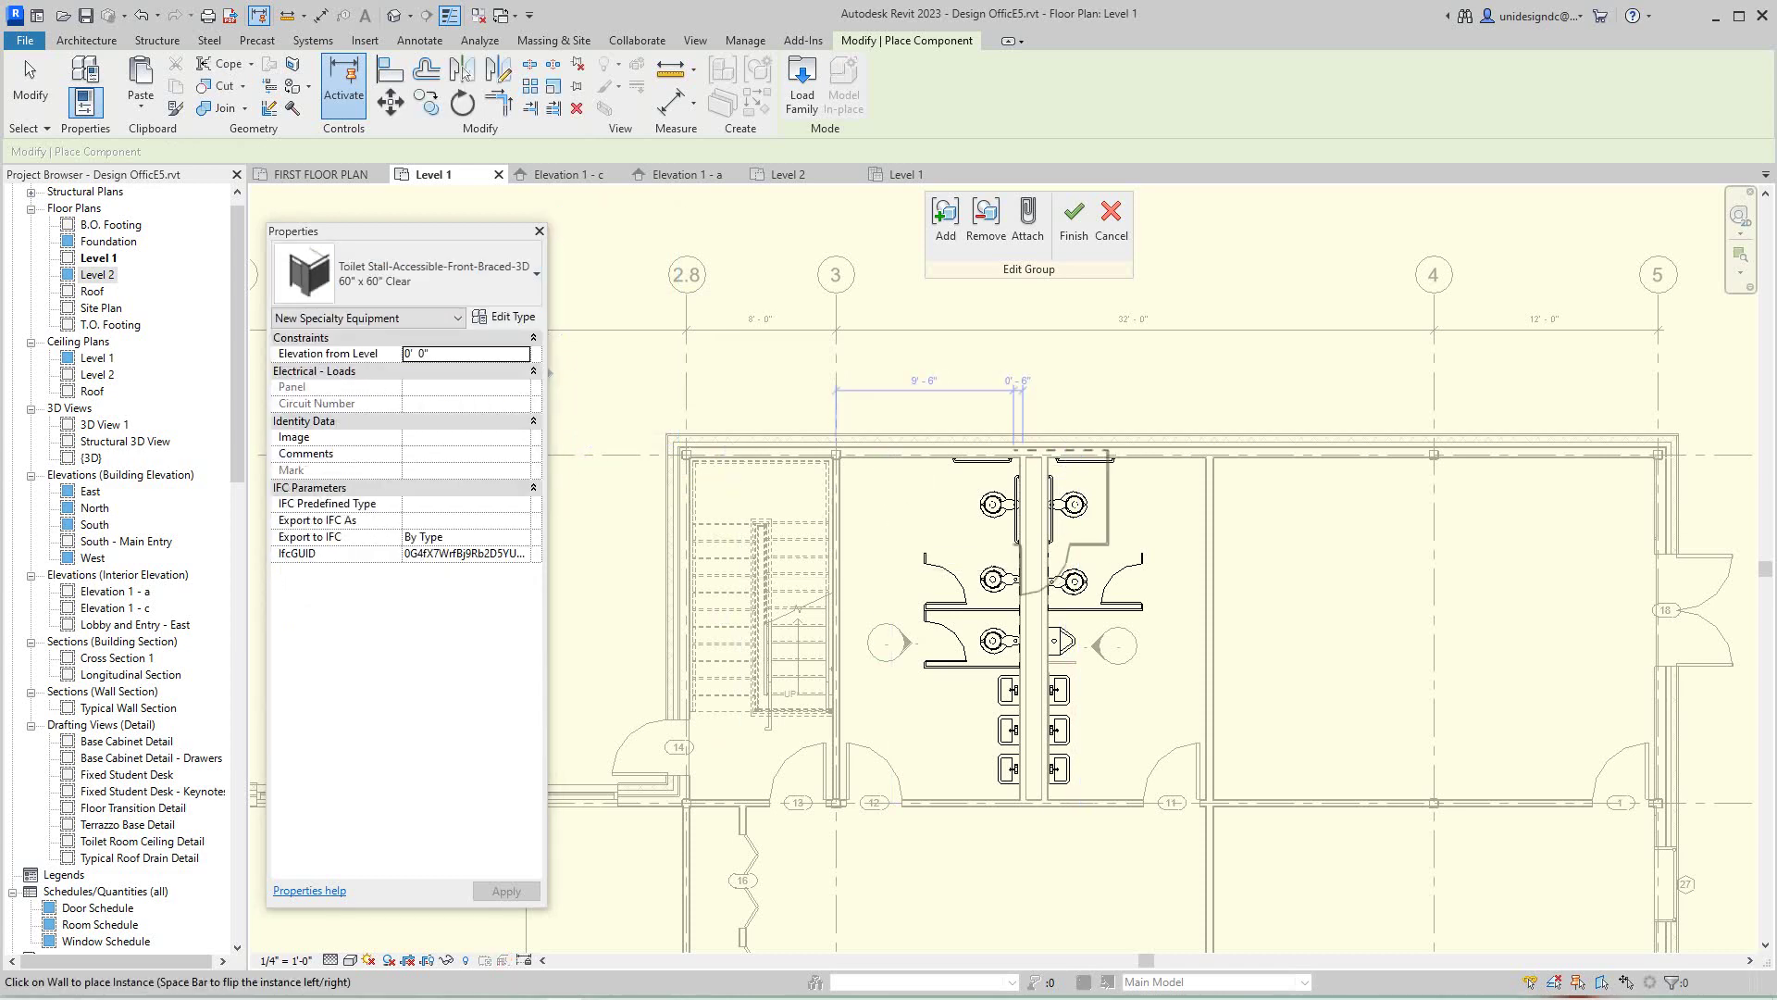
scroll(1016, 453, up, 2)
scroll(1019, 459, up, 2)
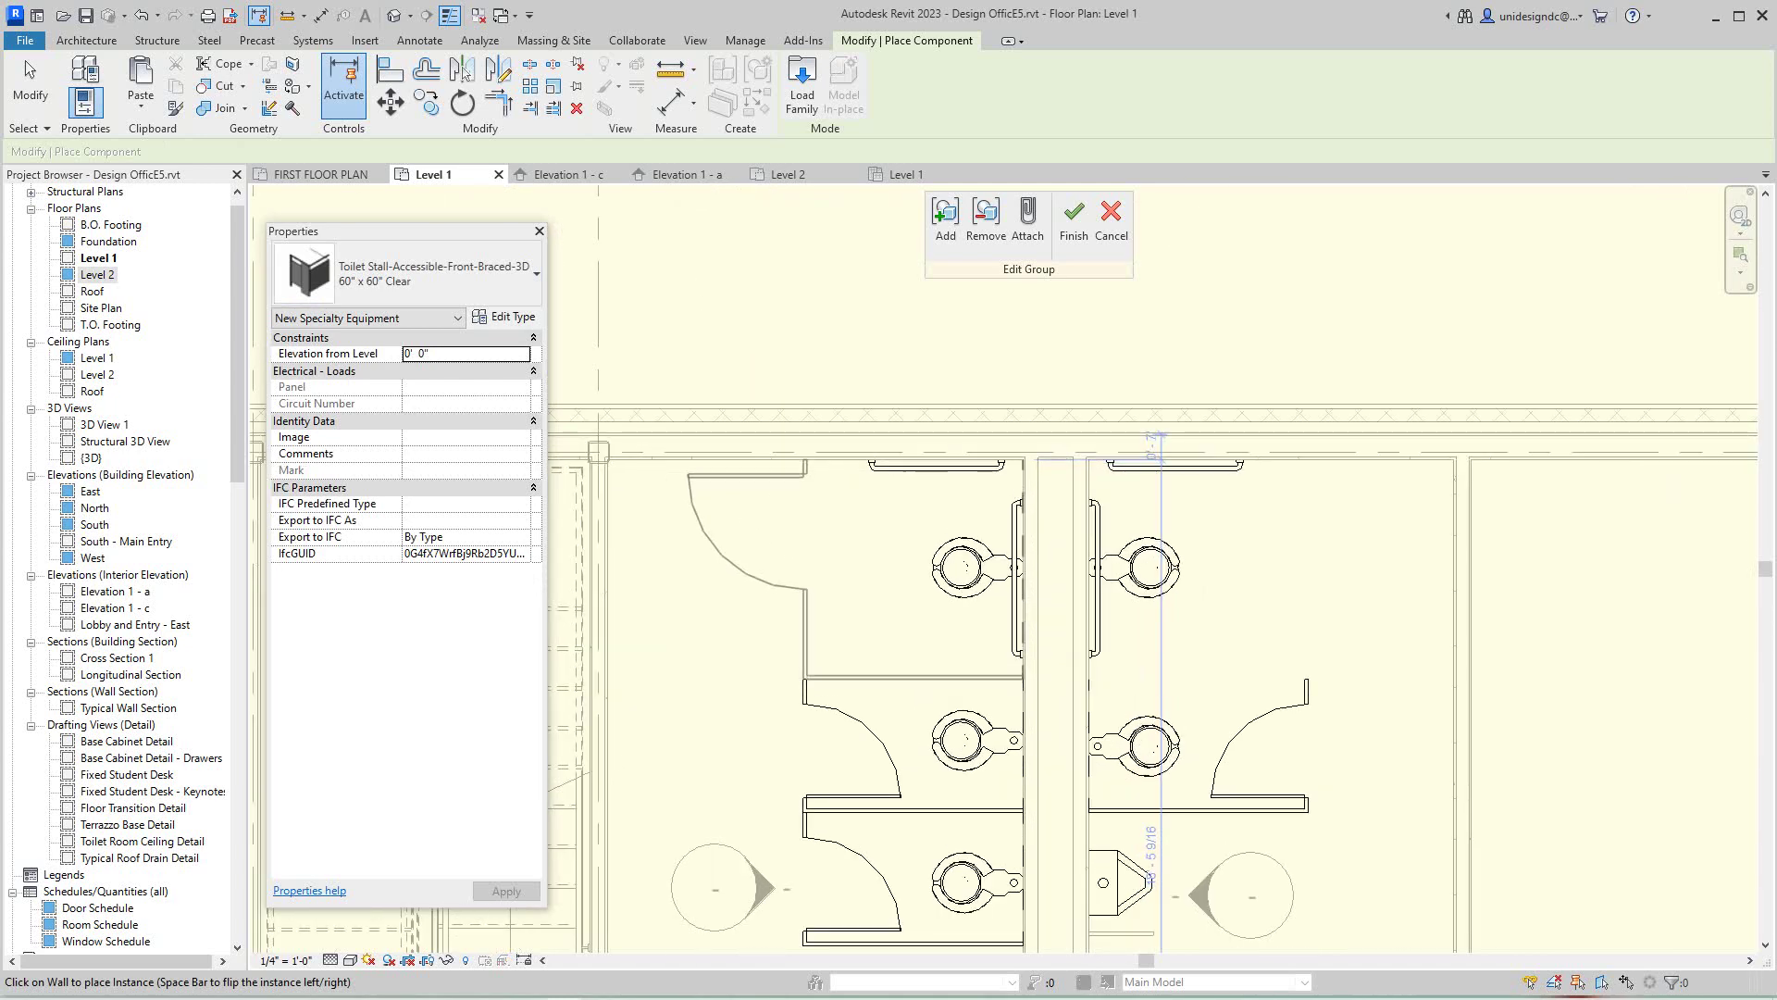
click(1022, 459)
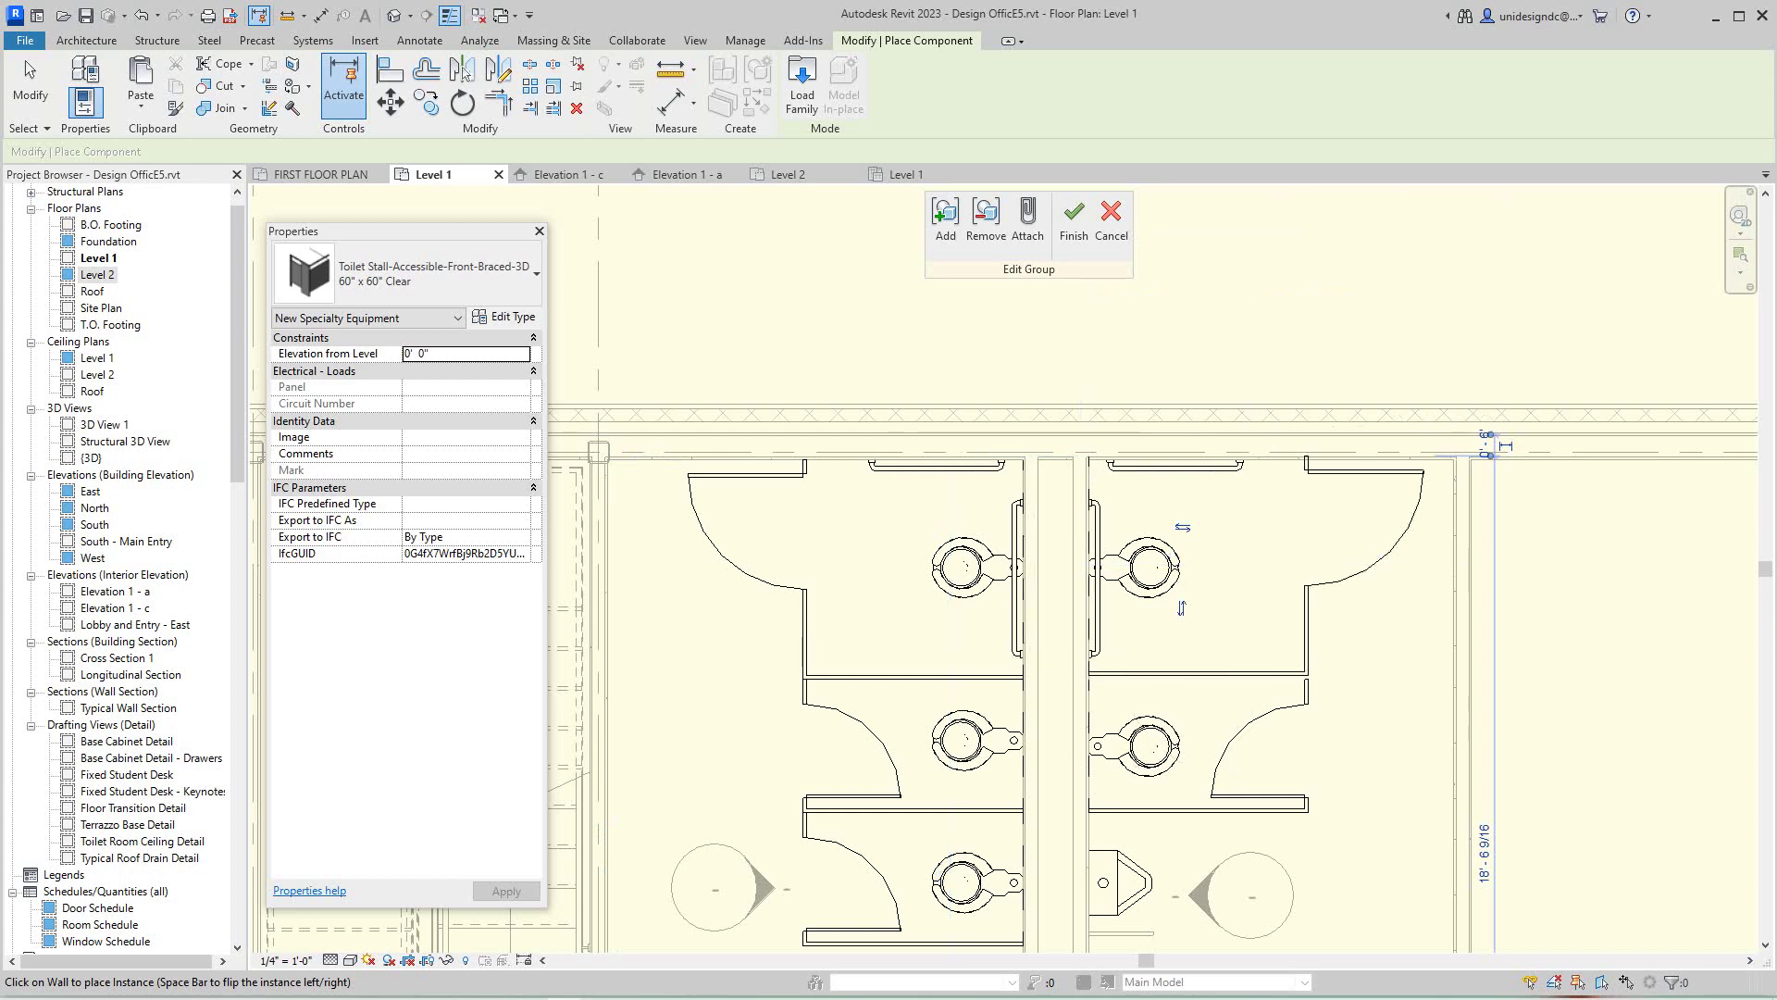
- Check the stalls and lavatories along the plumbing walls for elements not yet included in the group
scroll(1215, 361, down, 2)
scroll(1261, 727, up, 2)
scroll(1171, 736, up, 1)
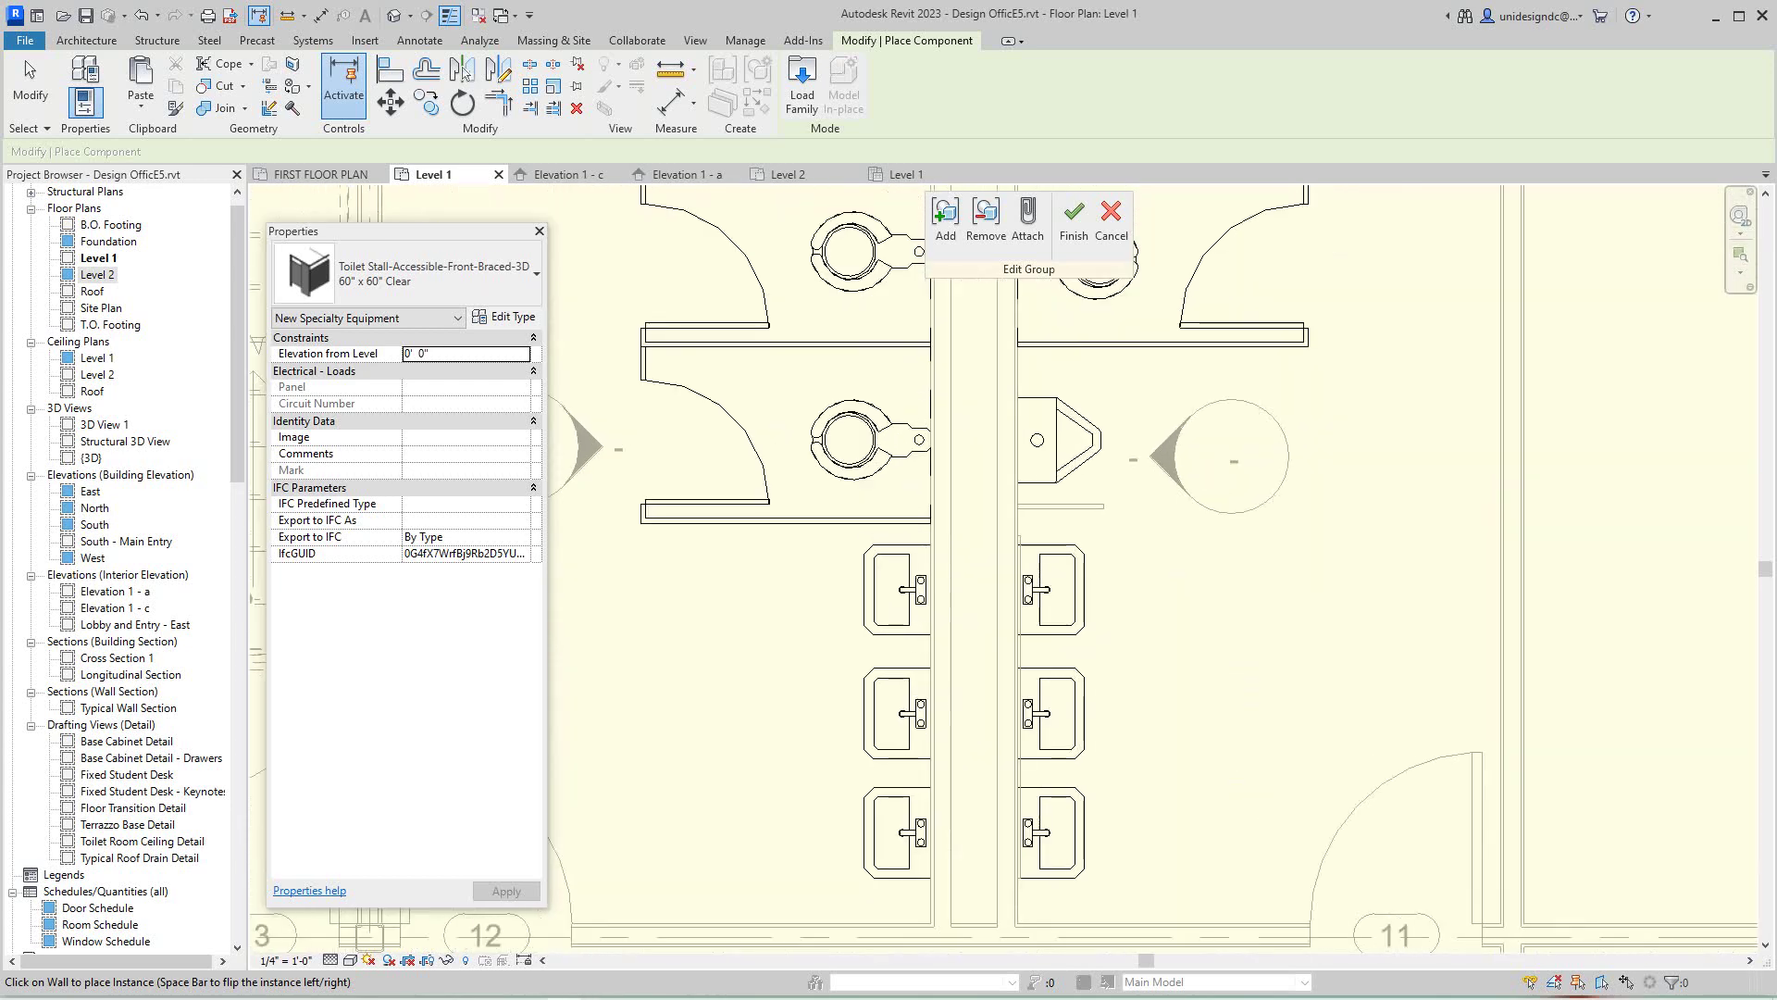
scroll(1168, 563, down, 2)
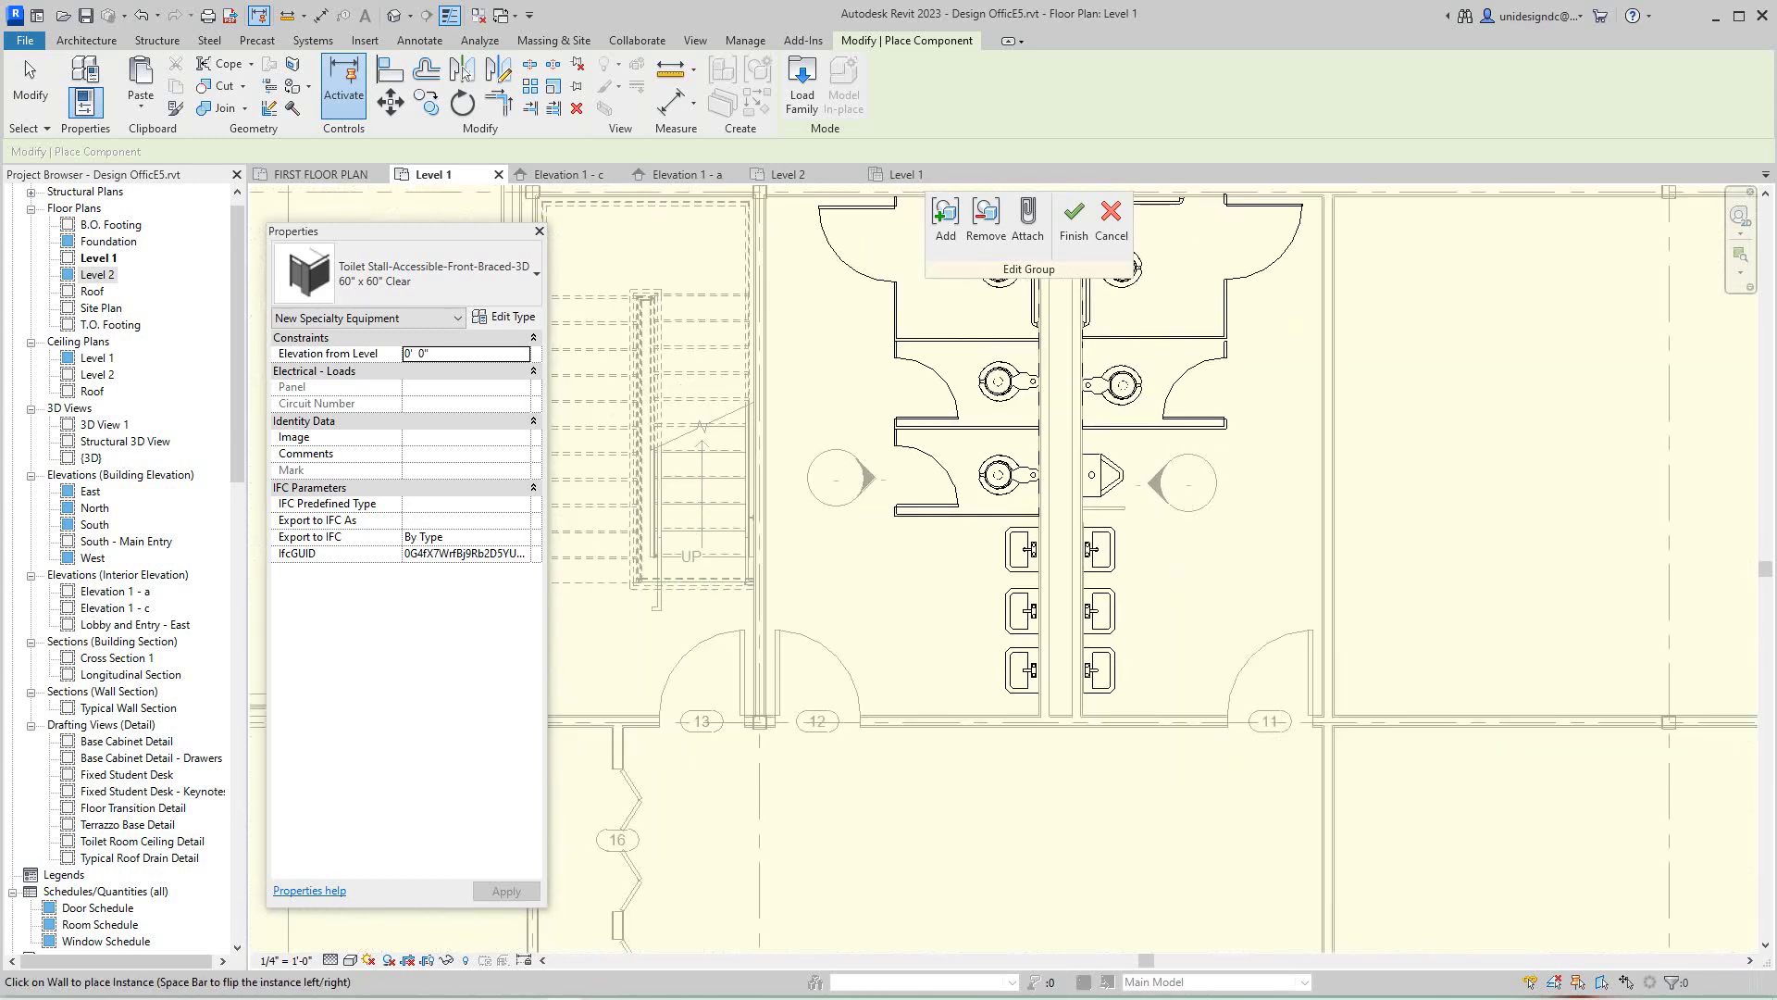
scroll(1138, 618, up, 1)
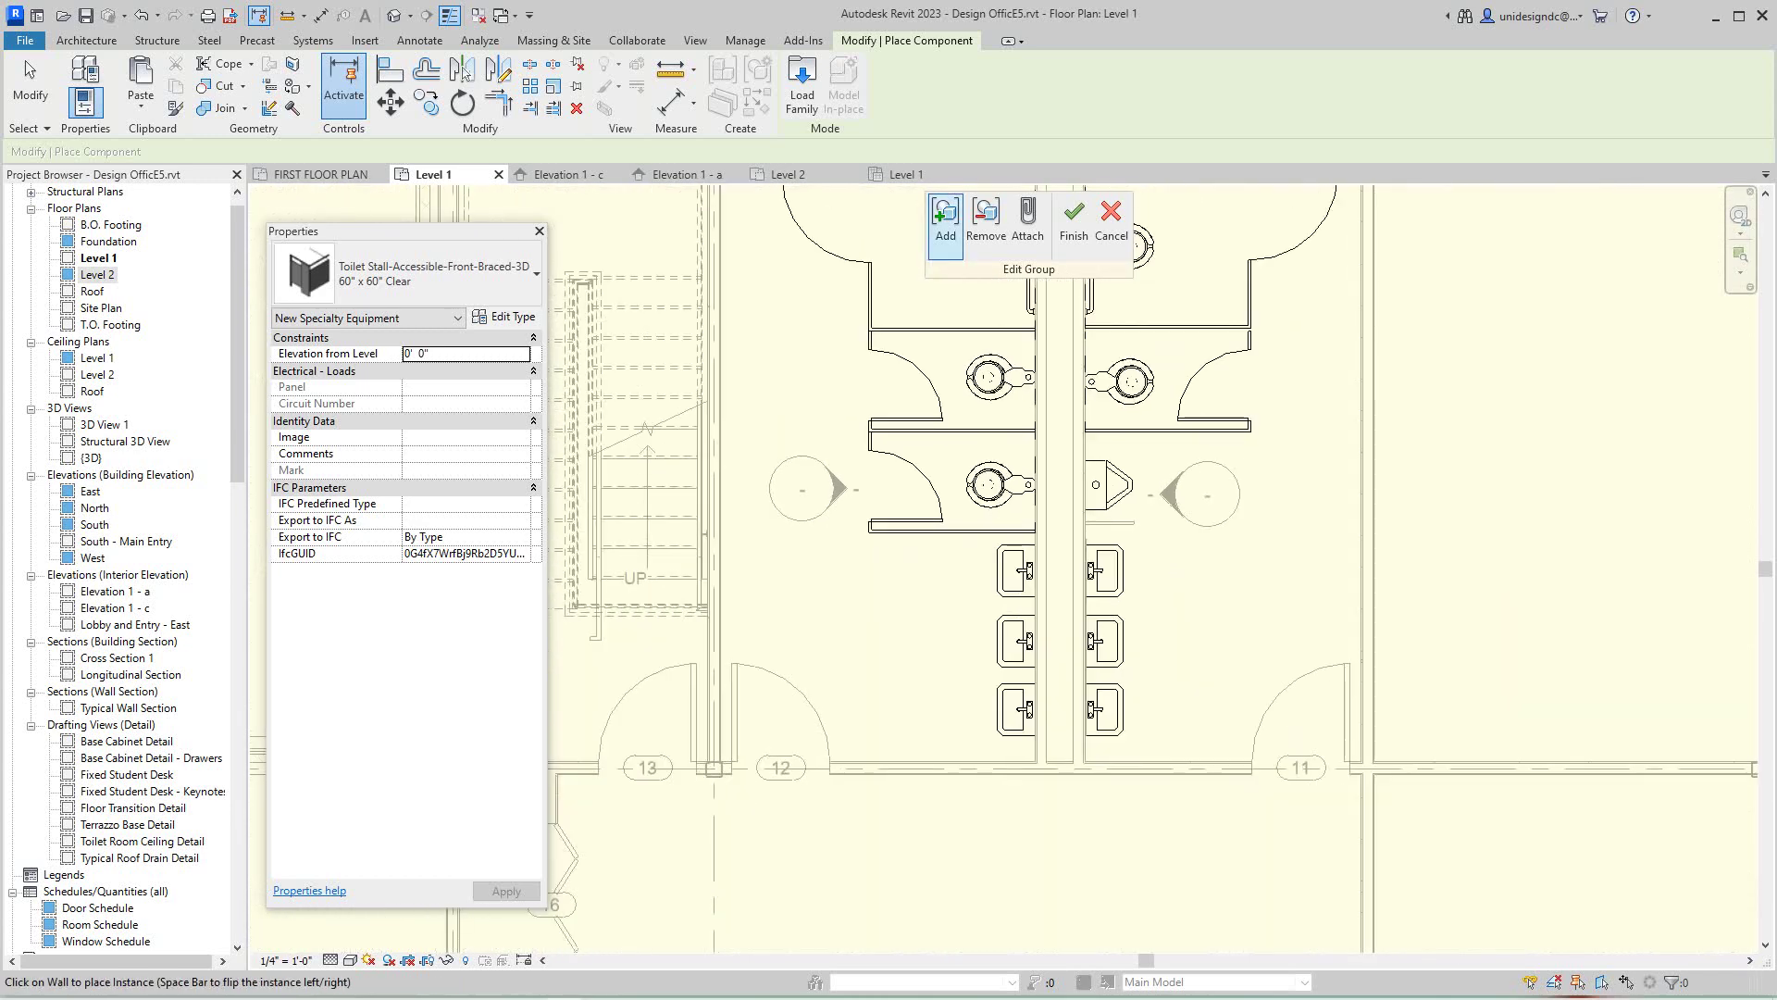
key(Escape)
scroll(1083, 722, up, 5)
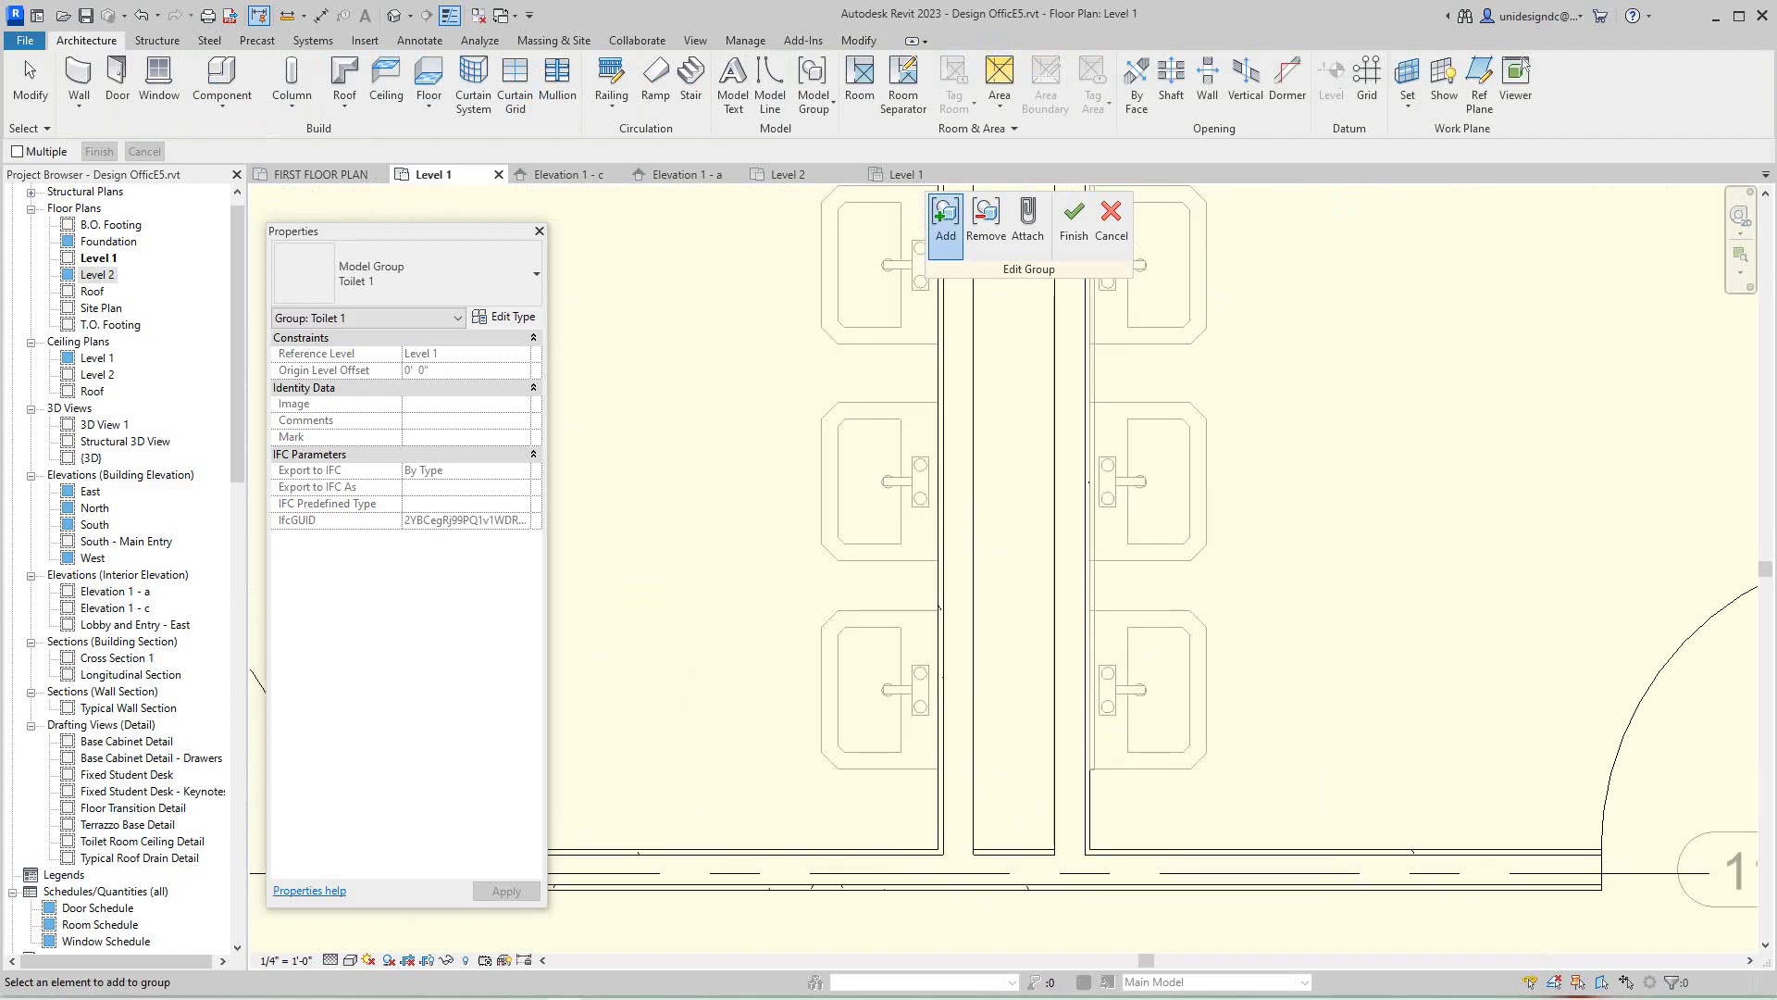
scroll(1124, 722, down, 6)
scroll(1057, 535, up, 3)
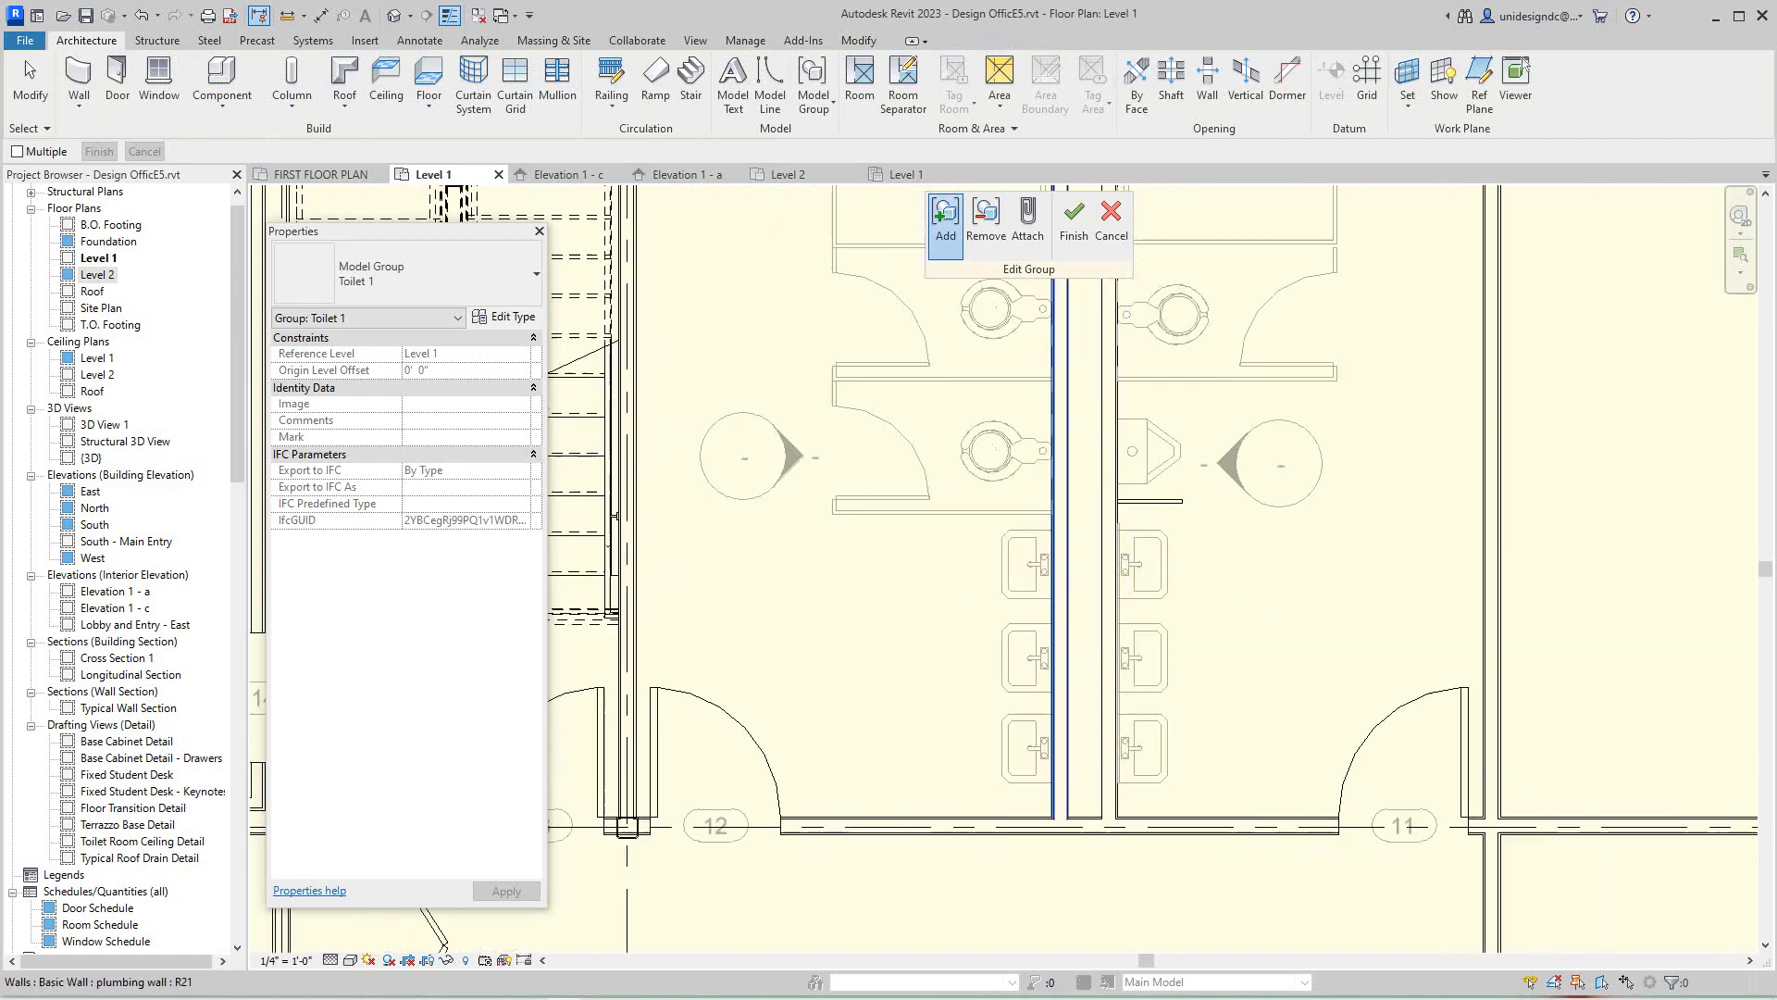
middle_drag(1057, 534, 1032, 654)
middle_drag(1148, 718, 1148, 579)
scroll(1148, 579, down, 1)
scroll(1053, 627, up, 3)
scroll(990, 370, down, 2)
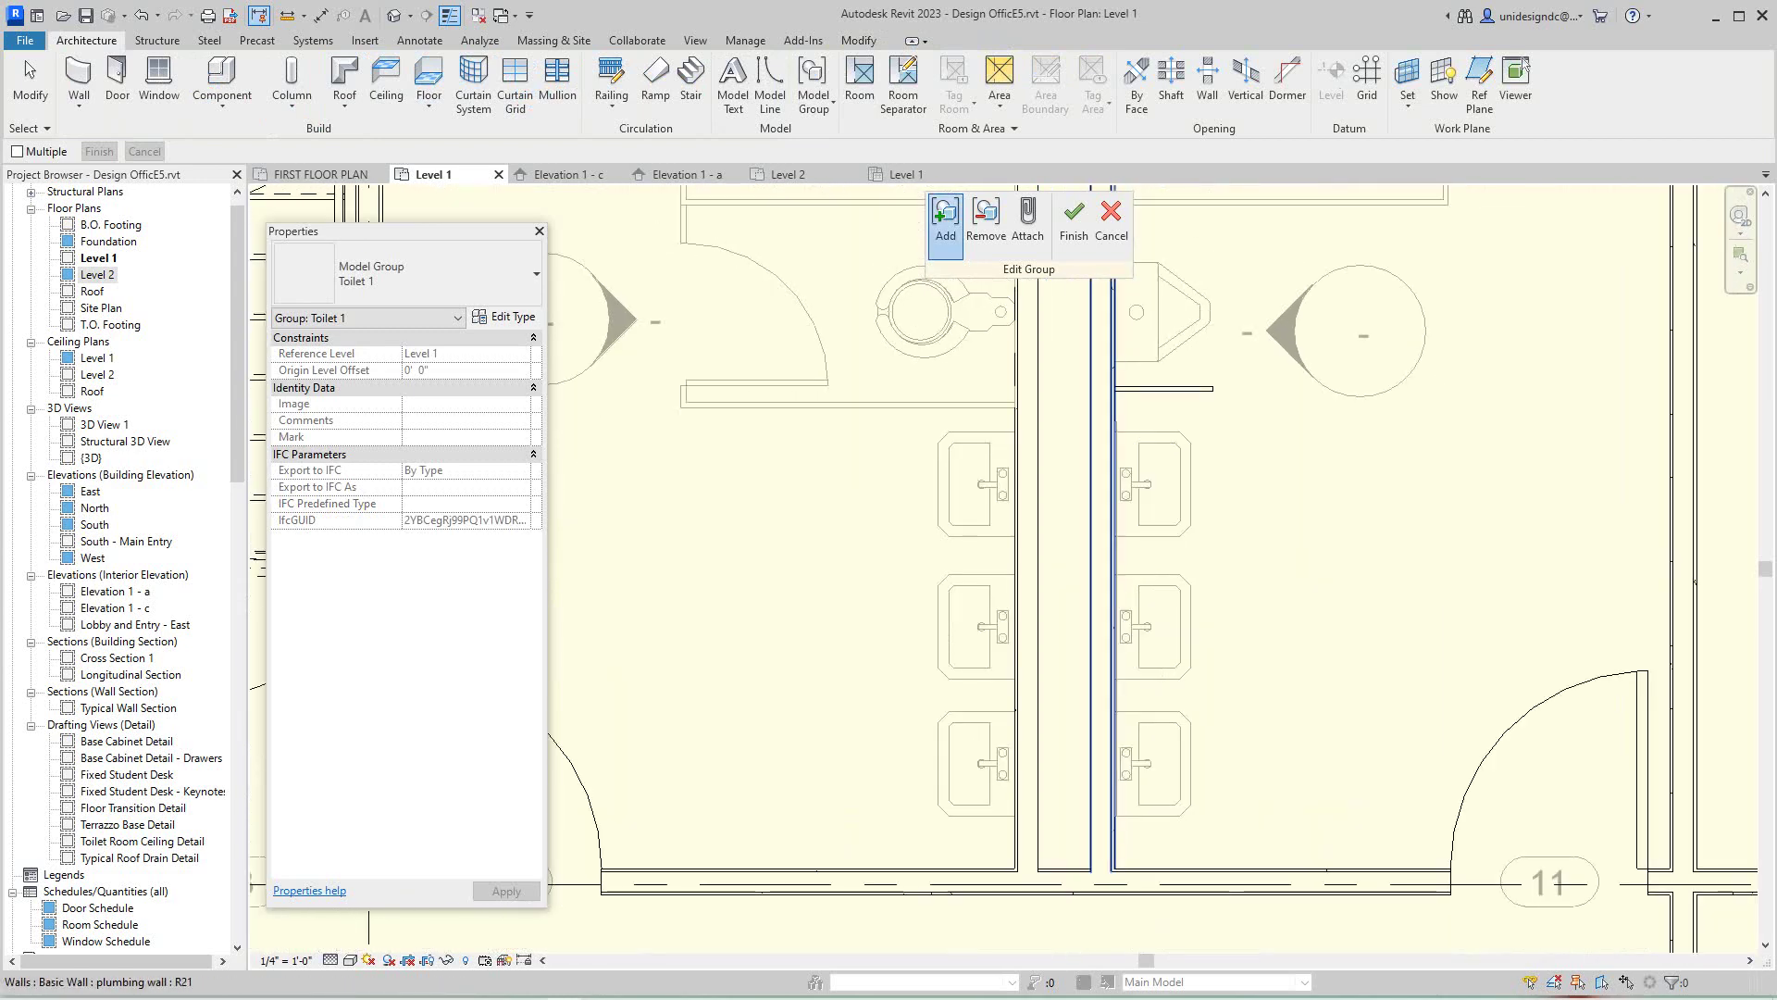
- Mirror a copy of the 72" x 48" mirror about the centre line between the two plumbing walls onto the opposite lavatories
scroll(1129, 648, up, 3)
key(Escape)
click(1095, 555)
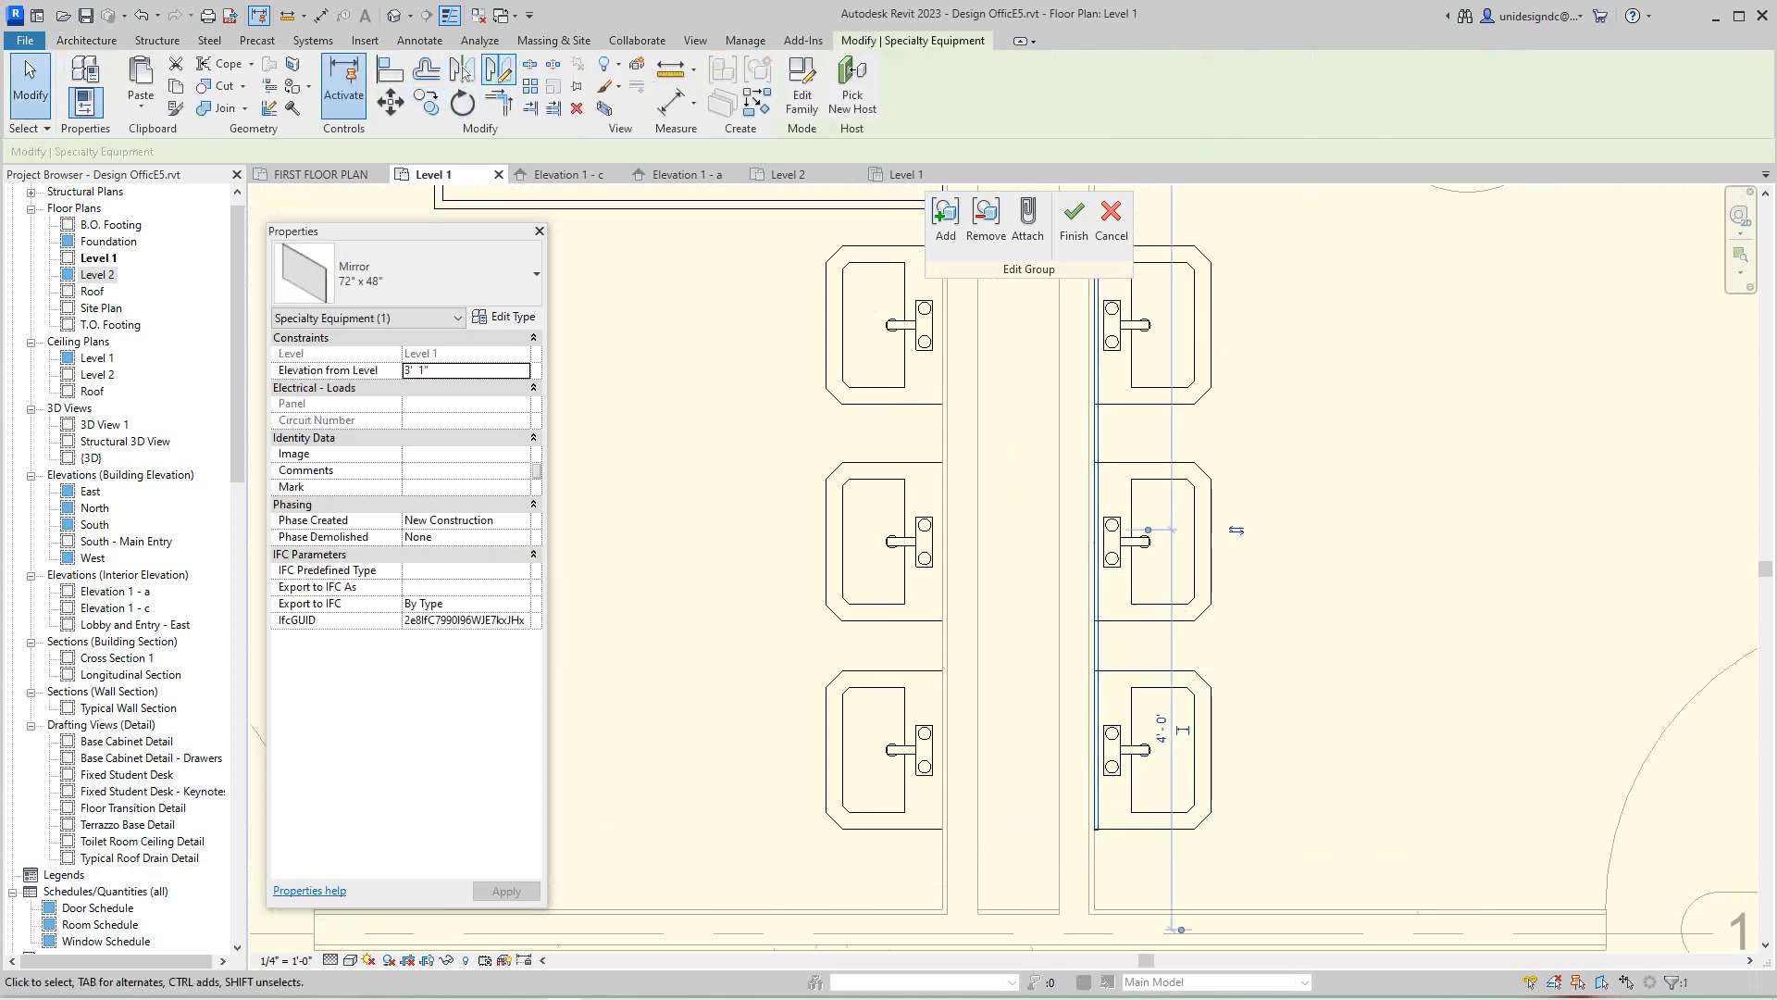
click(461, 70)
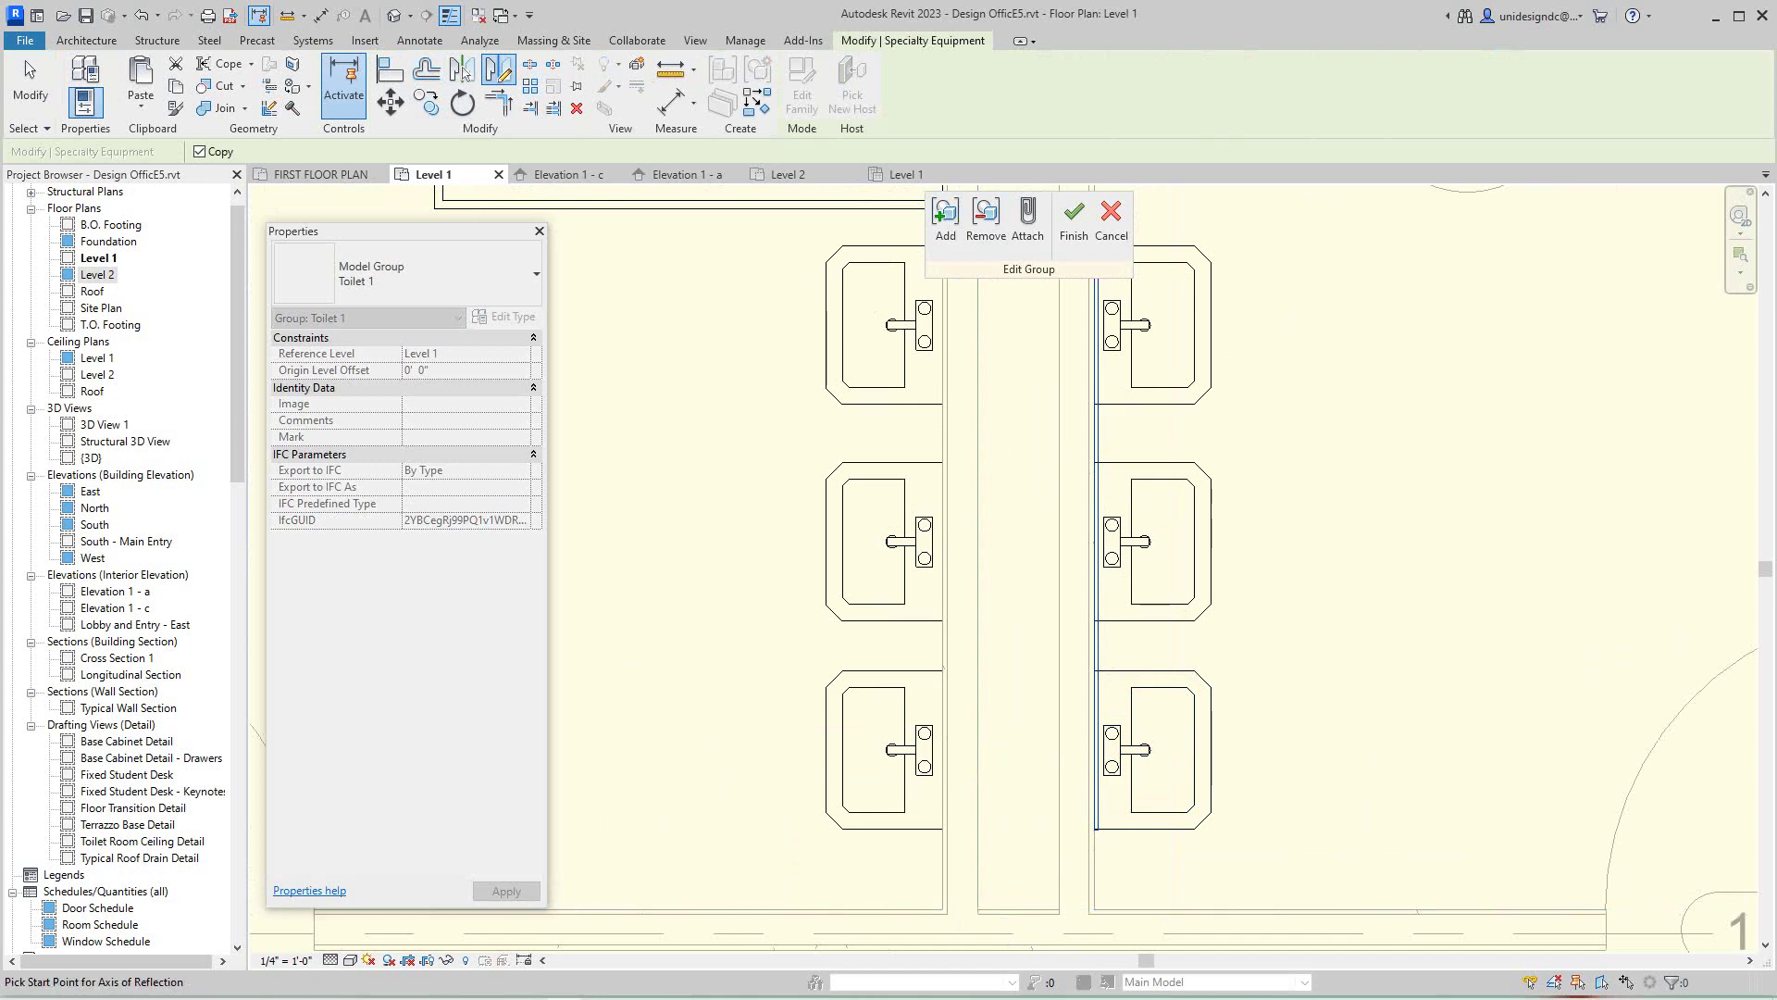
scroll(1005, 787, down, 4)
middle_drag(995, 426, 982, 655)
scroll(981, 565, down, 2)
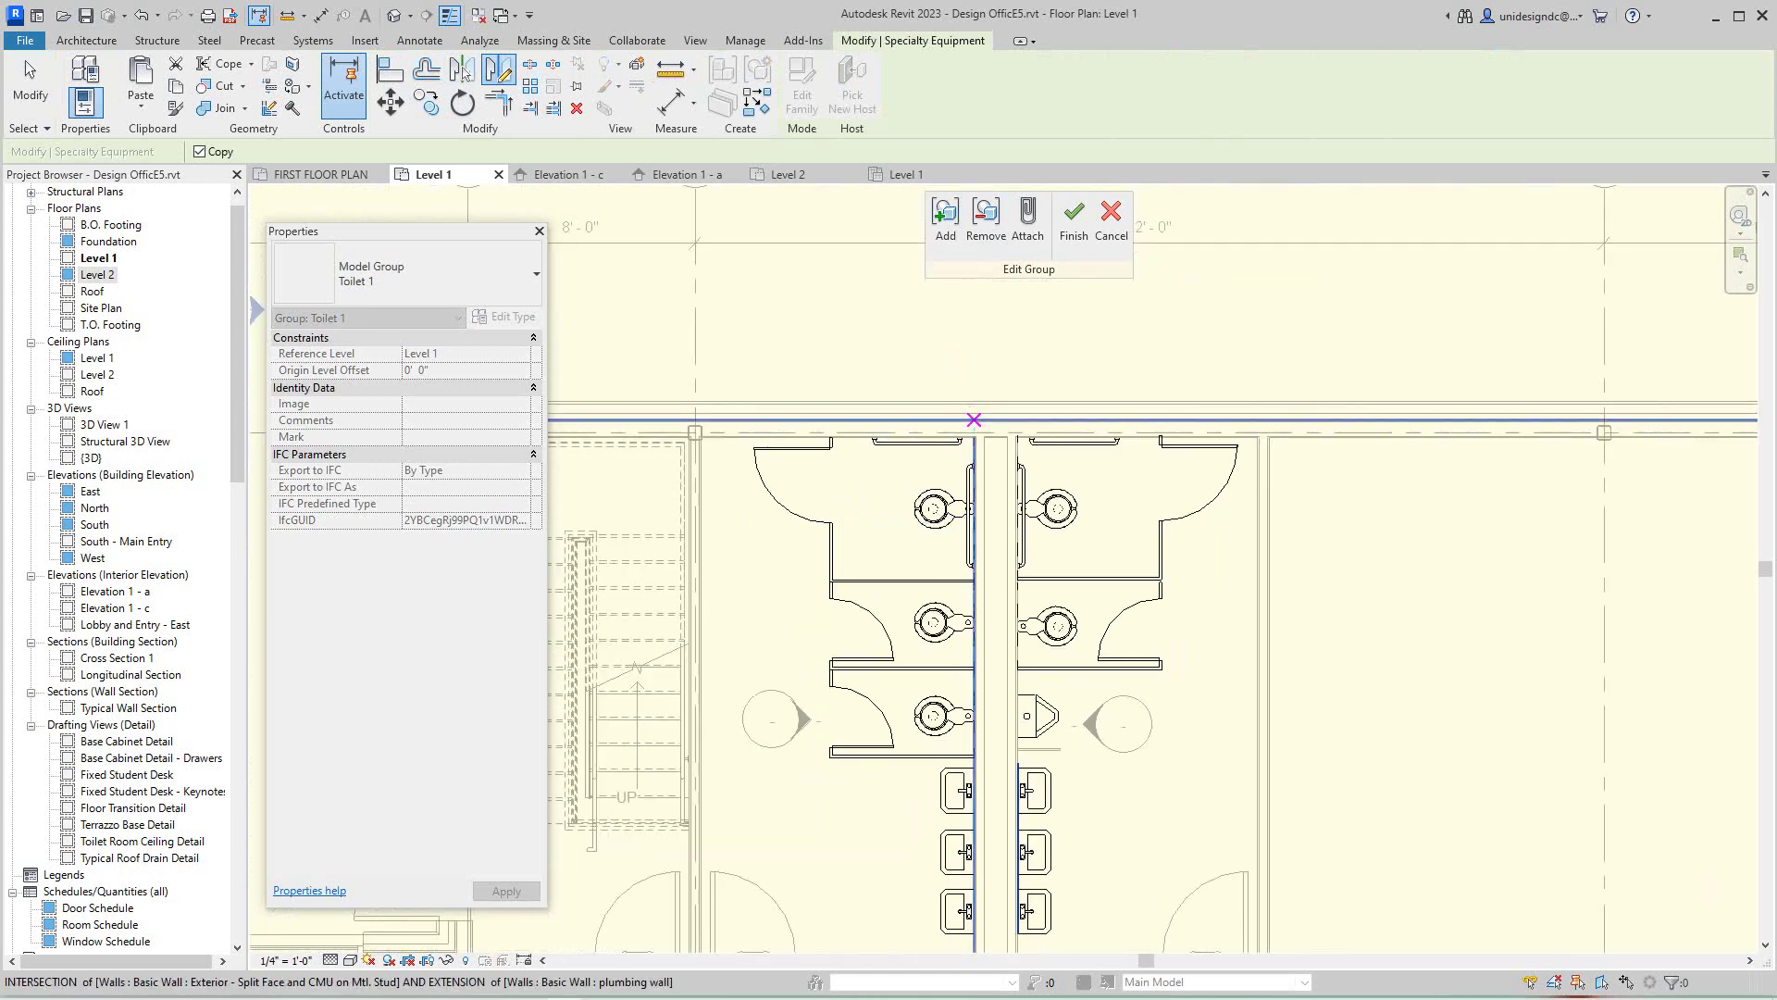
scroll(981, 417, up, 3)
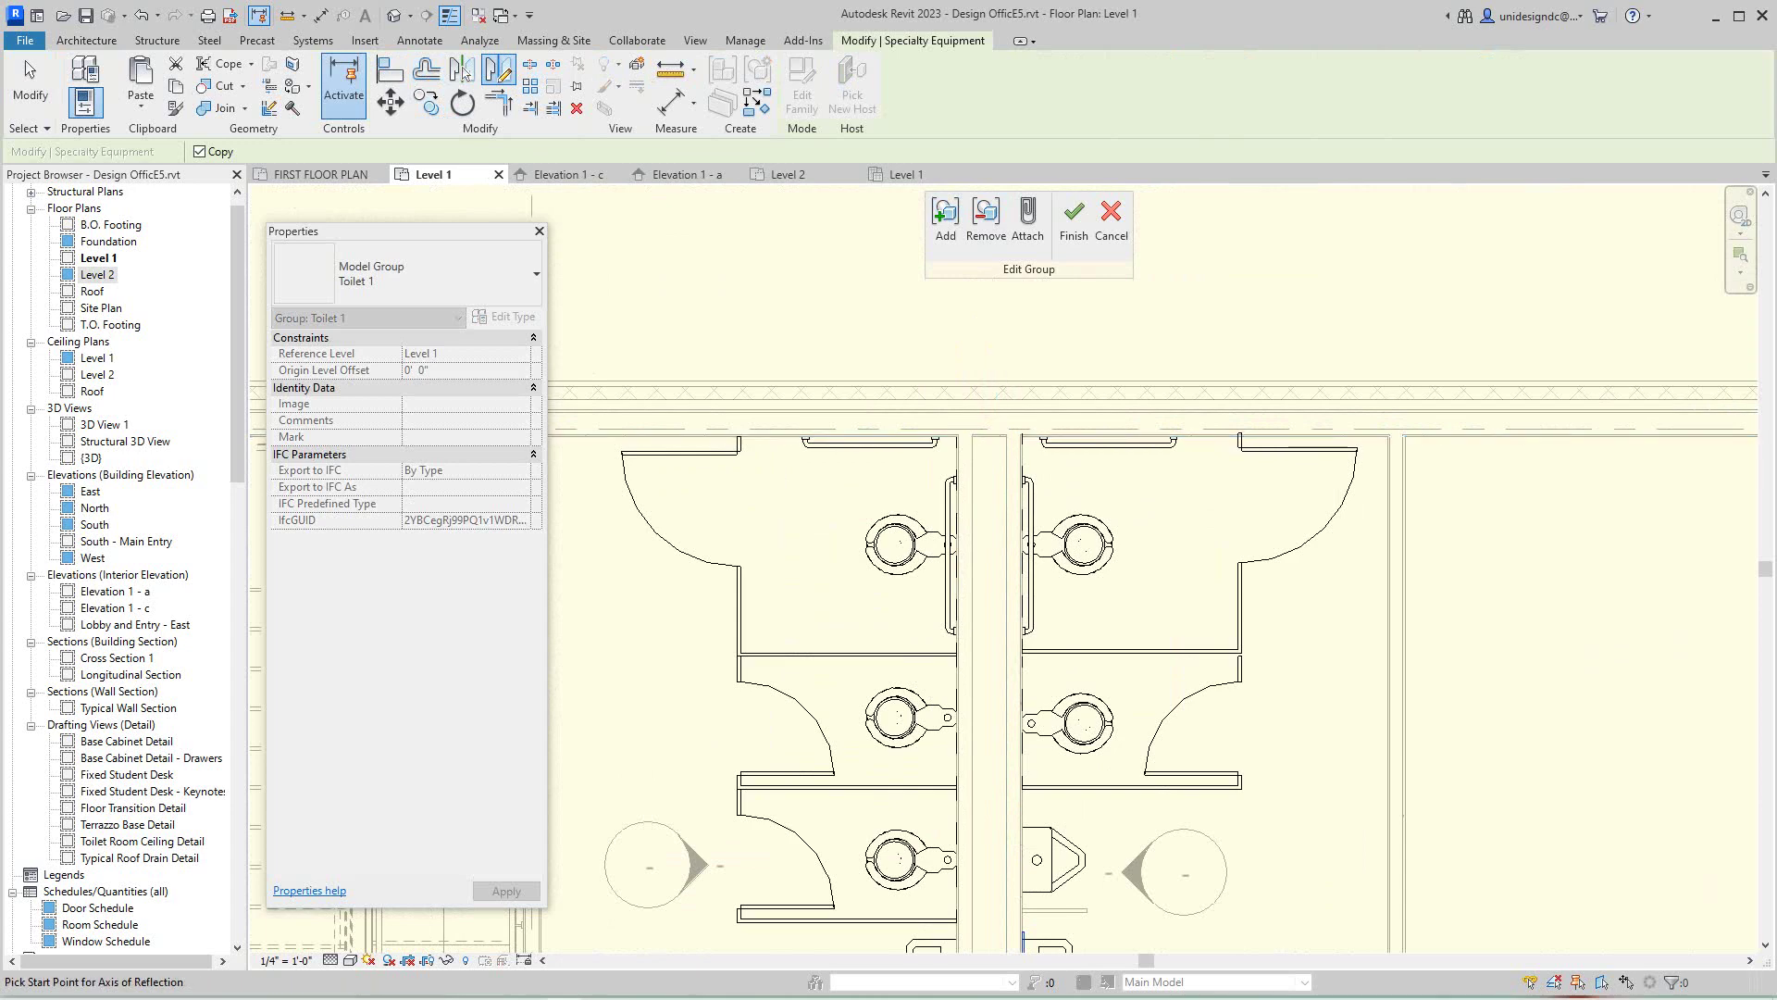
scroll(989, 593, down, 2)
middle_drag(988, 594, 933, 304)
scroll(931, 639, up, 3)
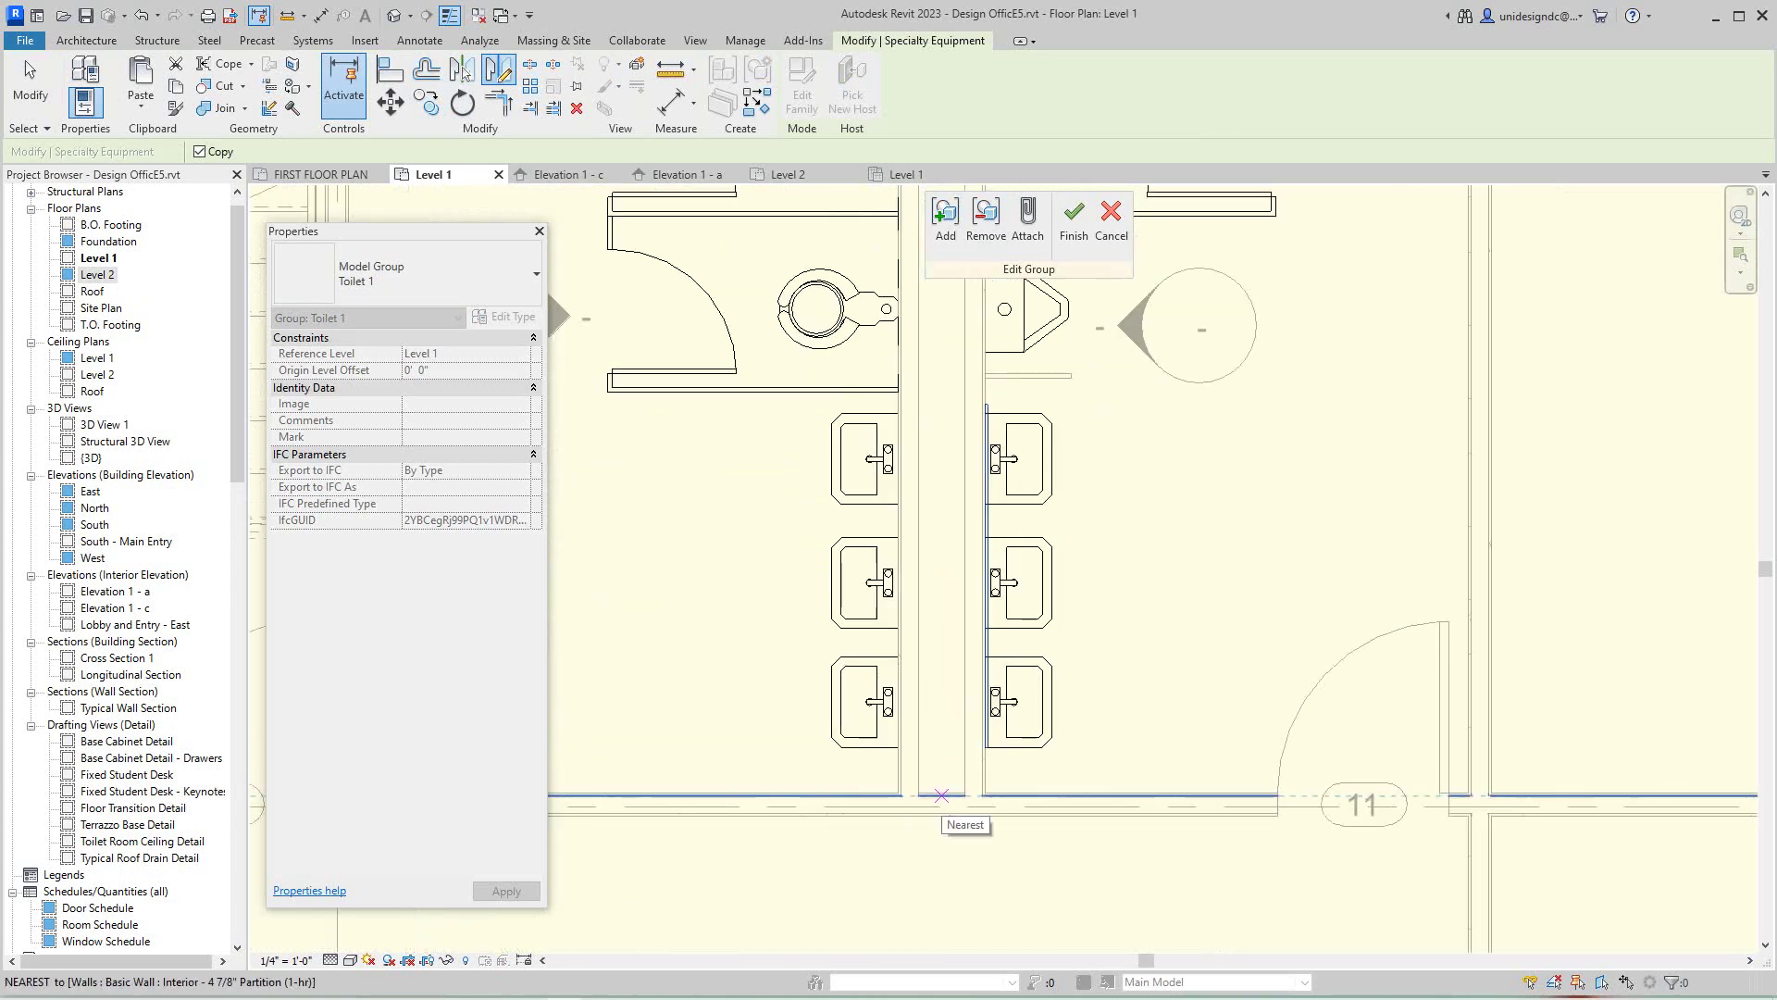
click(942, 795)
click(941, 648)
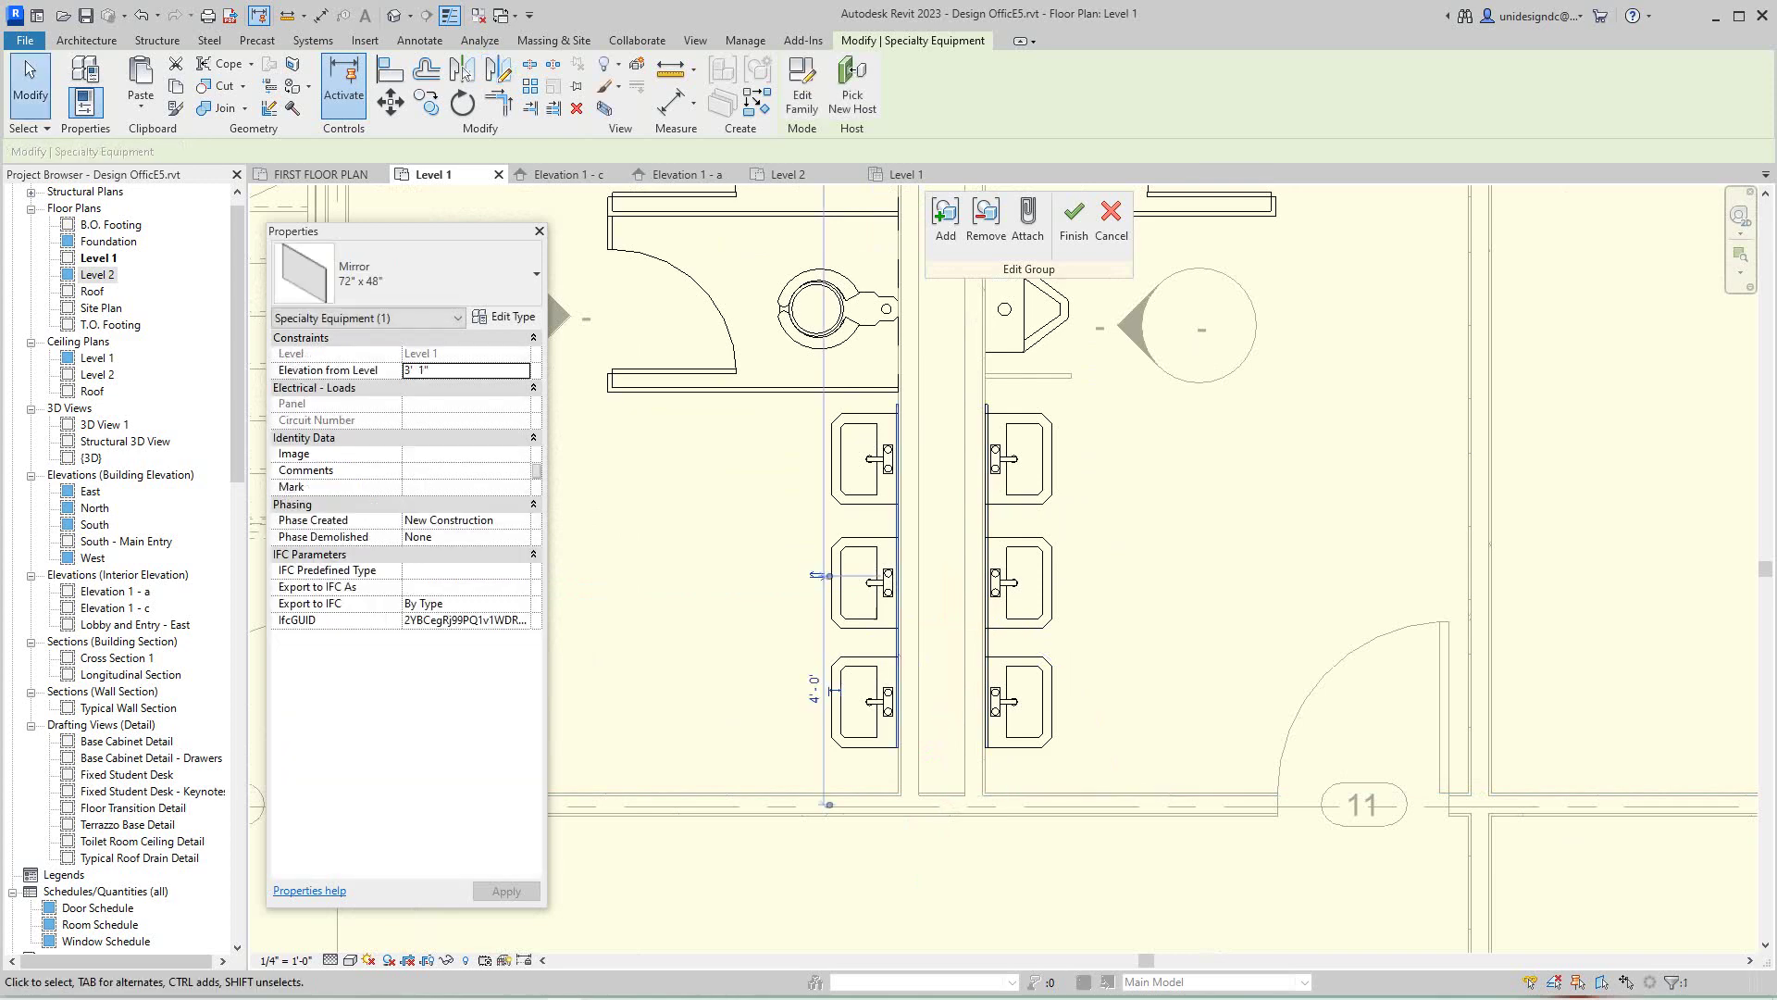
key(Escape)
scroll(856, 382, up, 3)
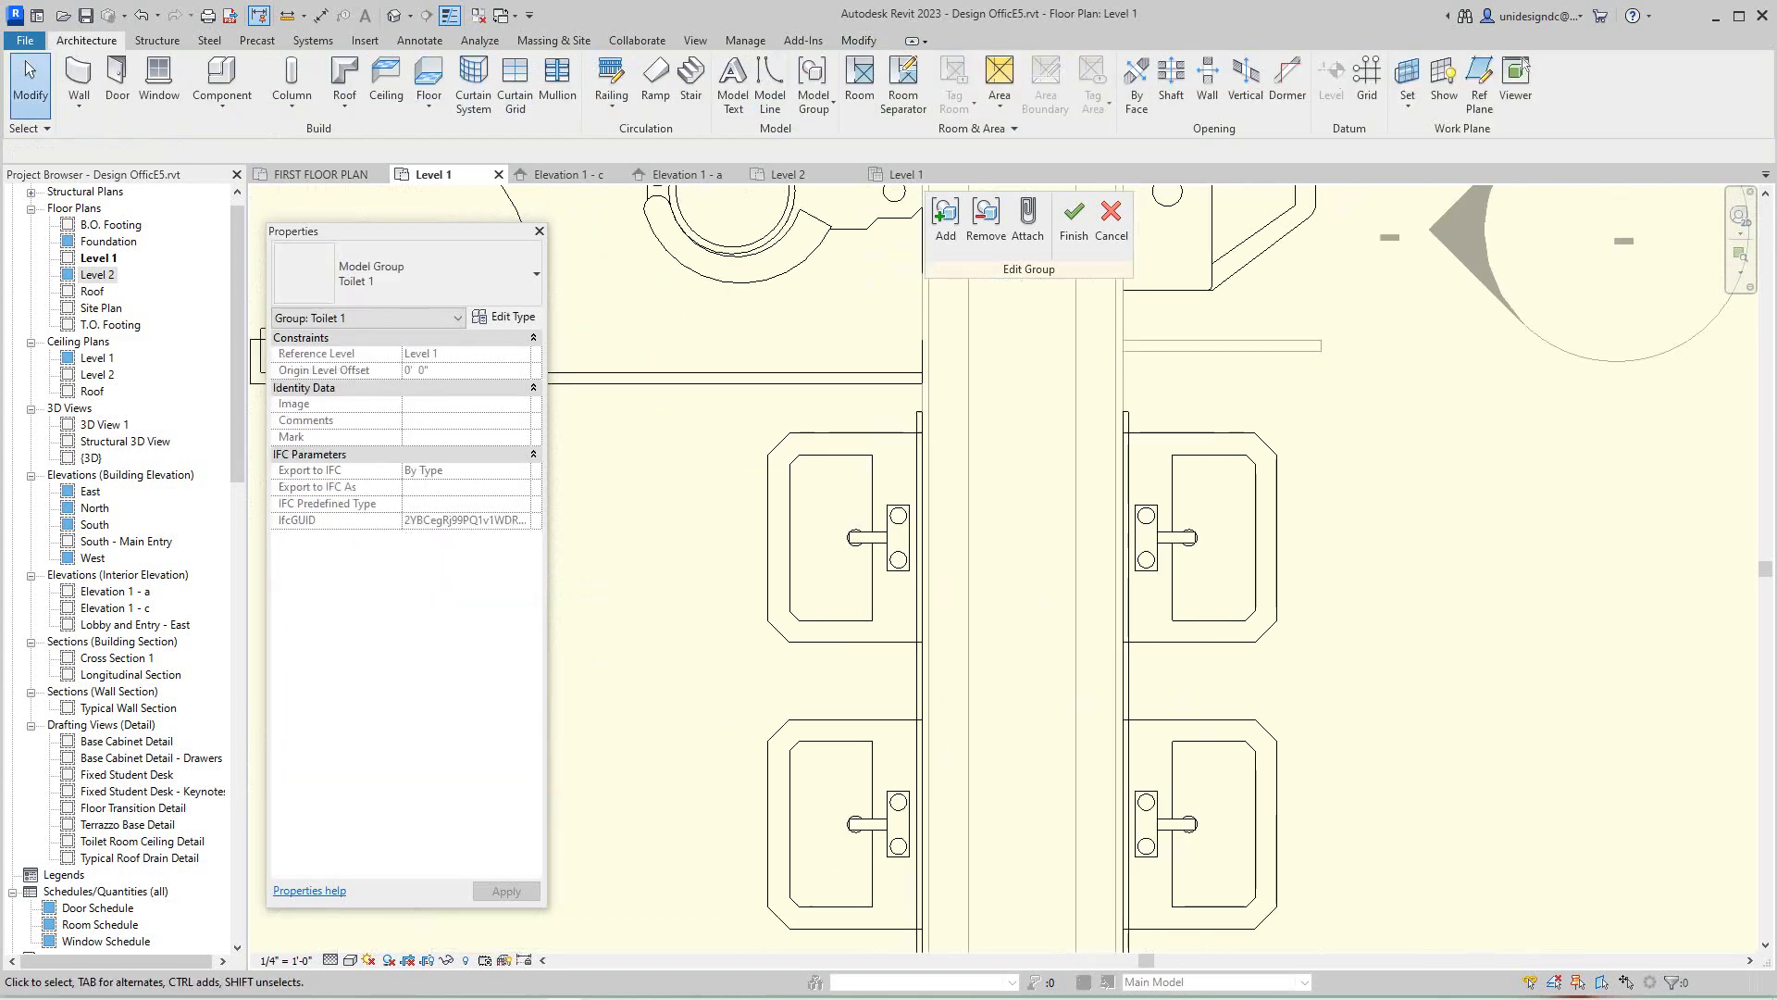
- Check both restrooms for elements left out of the Toilet 1 group and finish editing the group
scroll(1055, 626, down, 5)
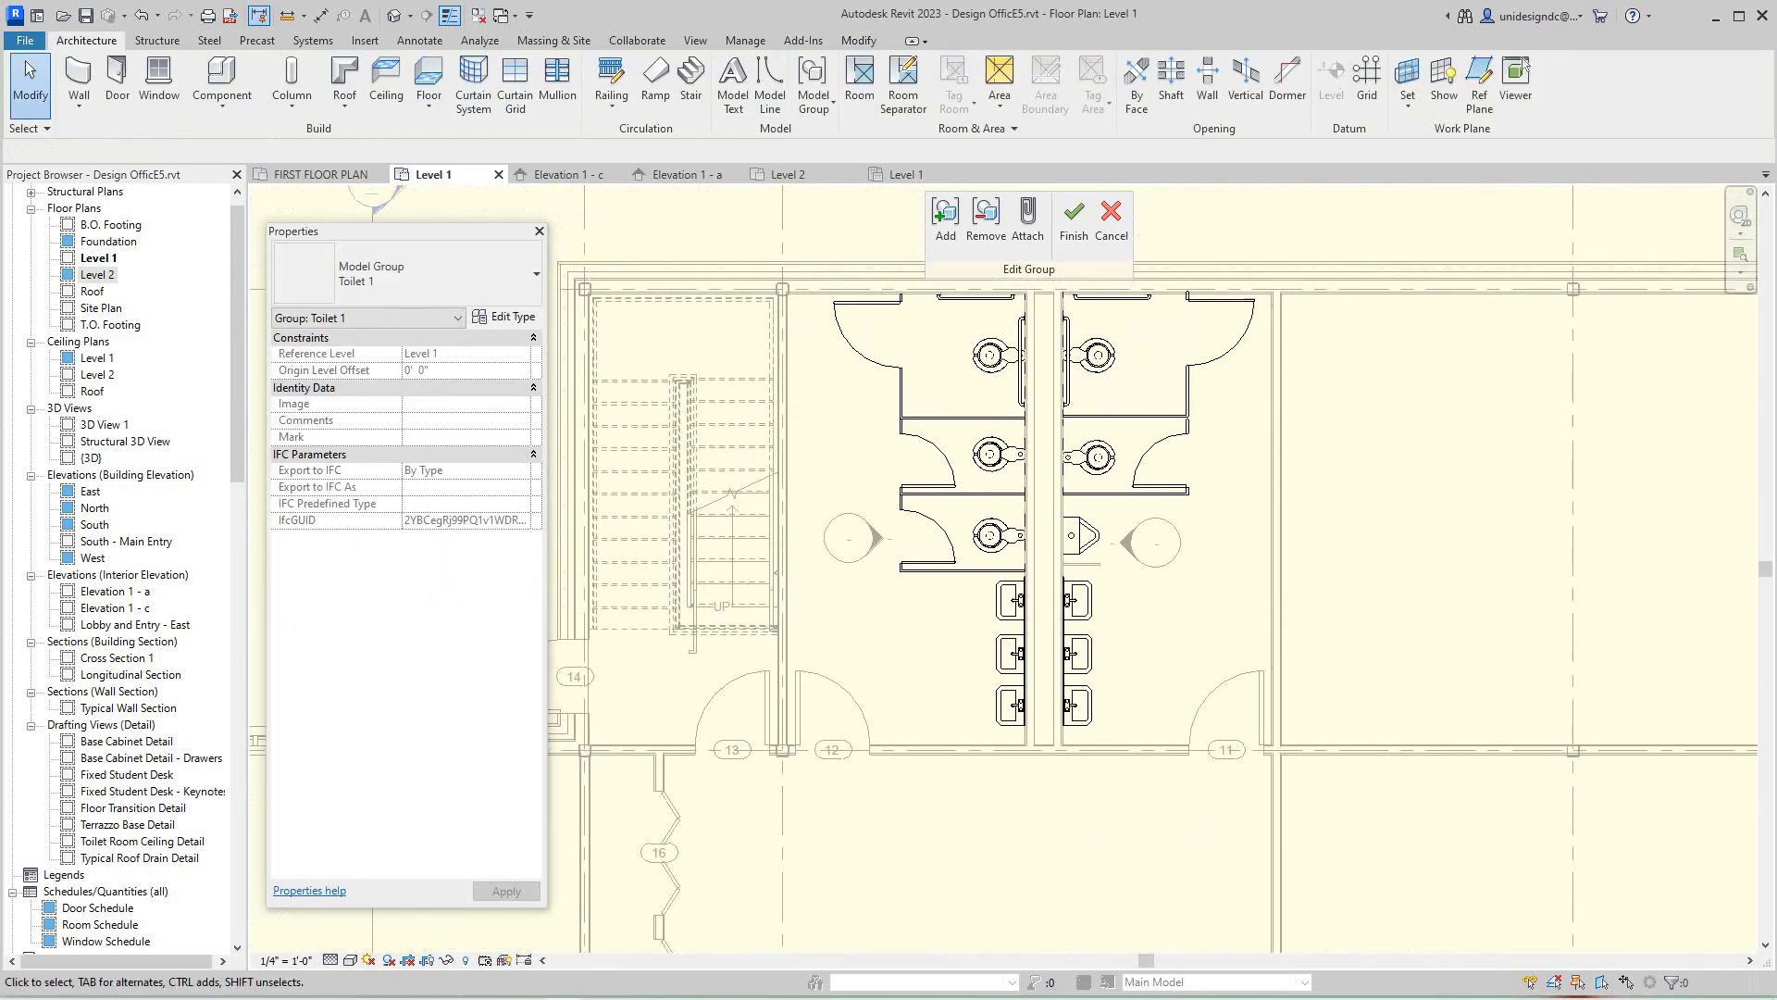
middle_drag(1056, 627, 944, 720)
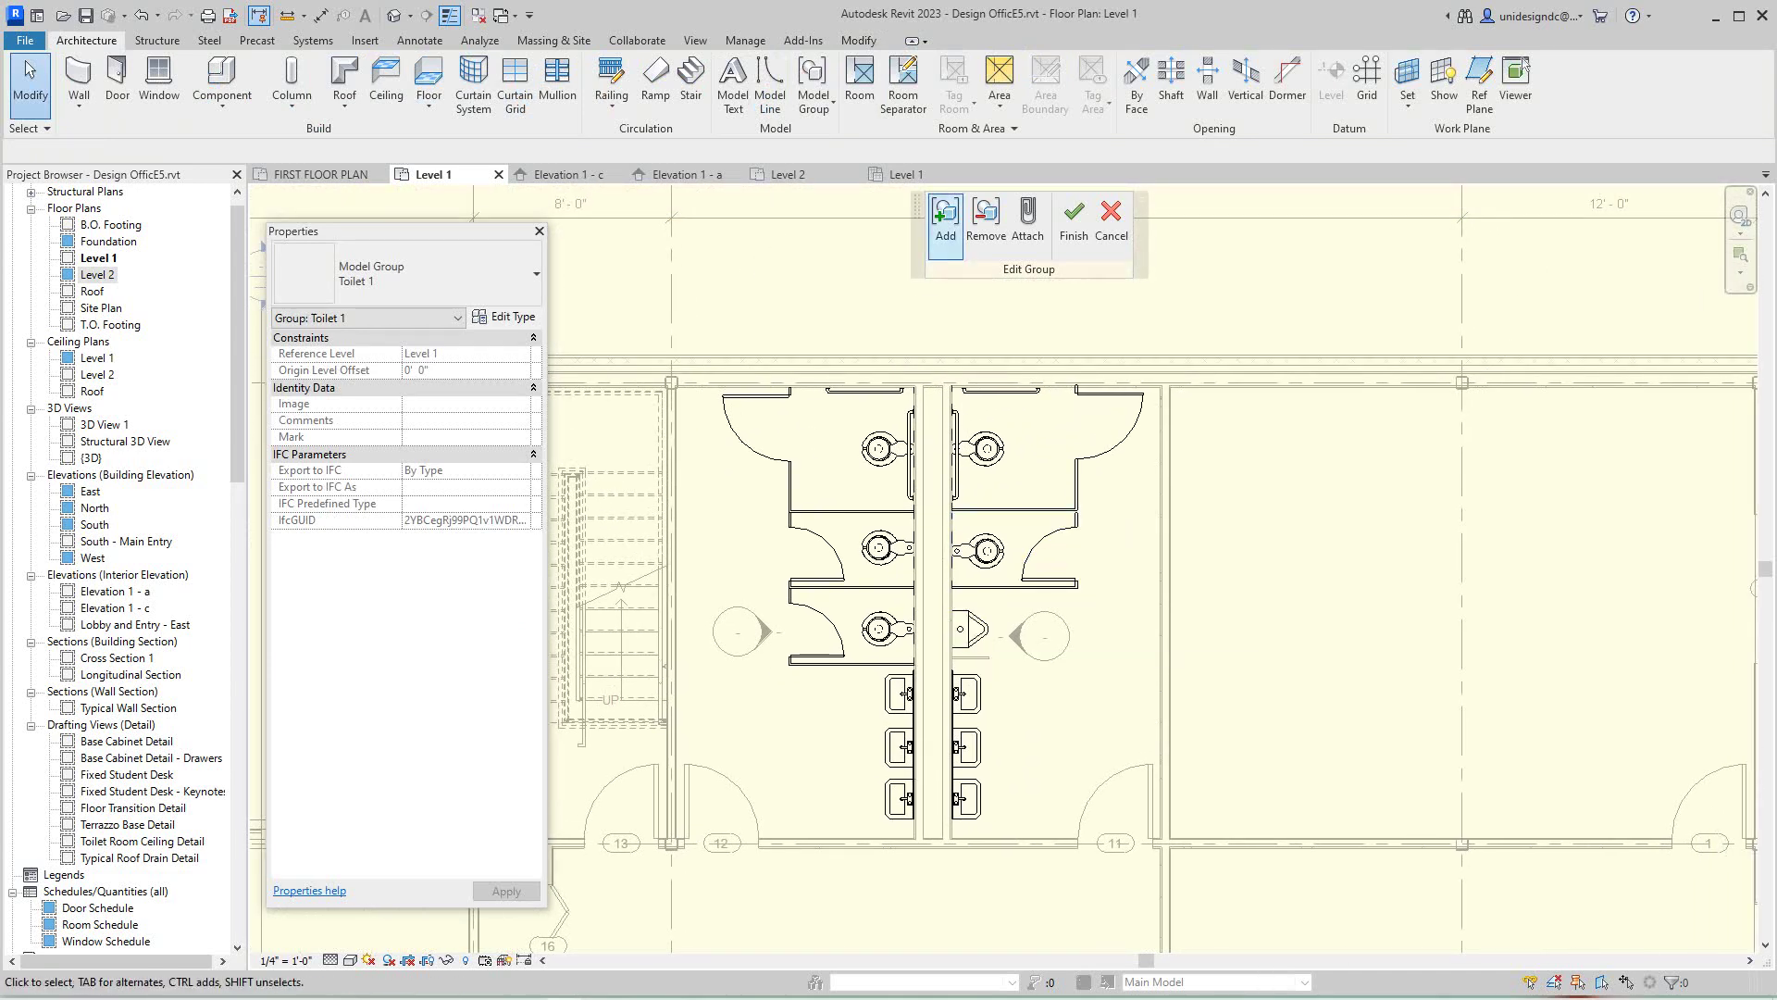
click(945, 223)
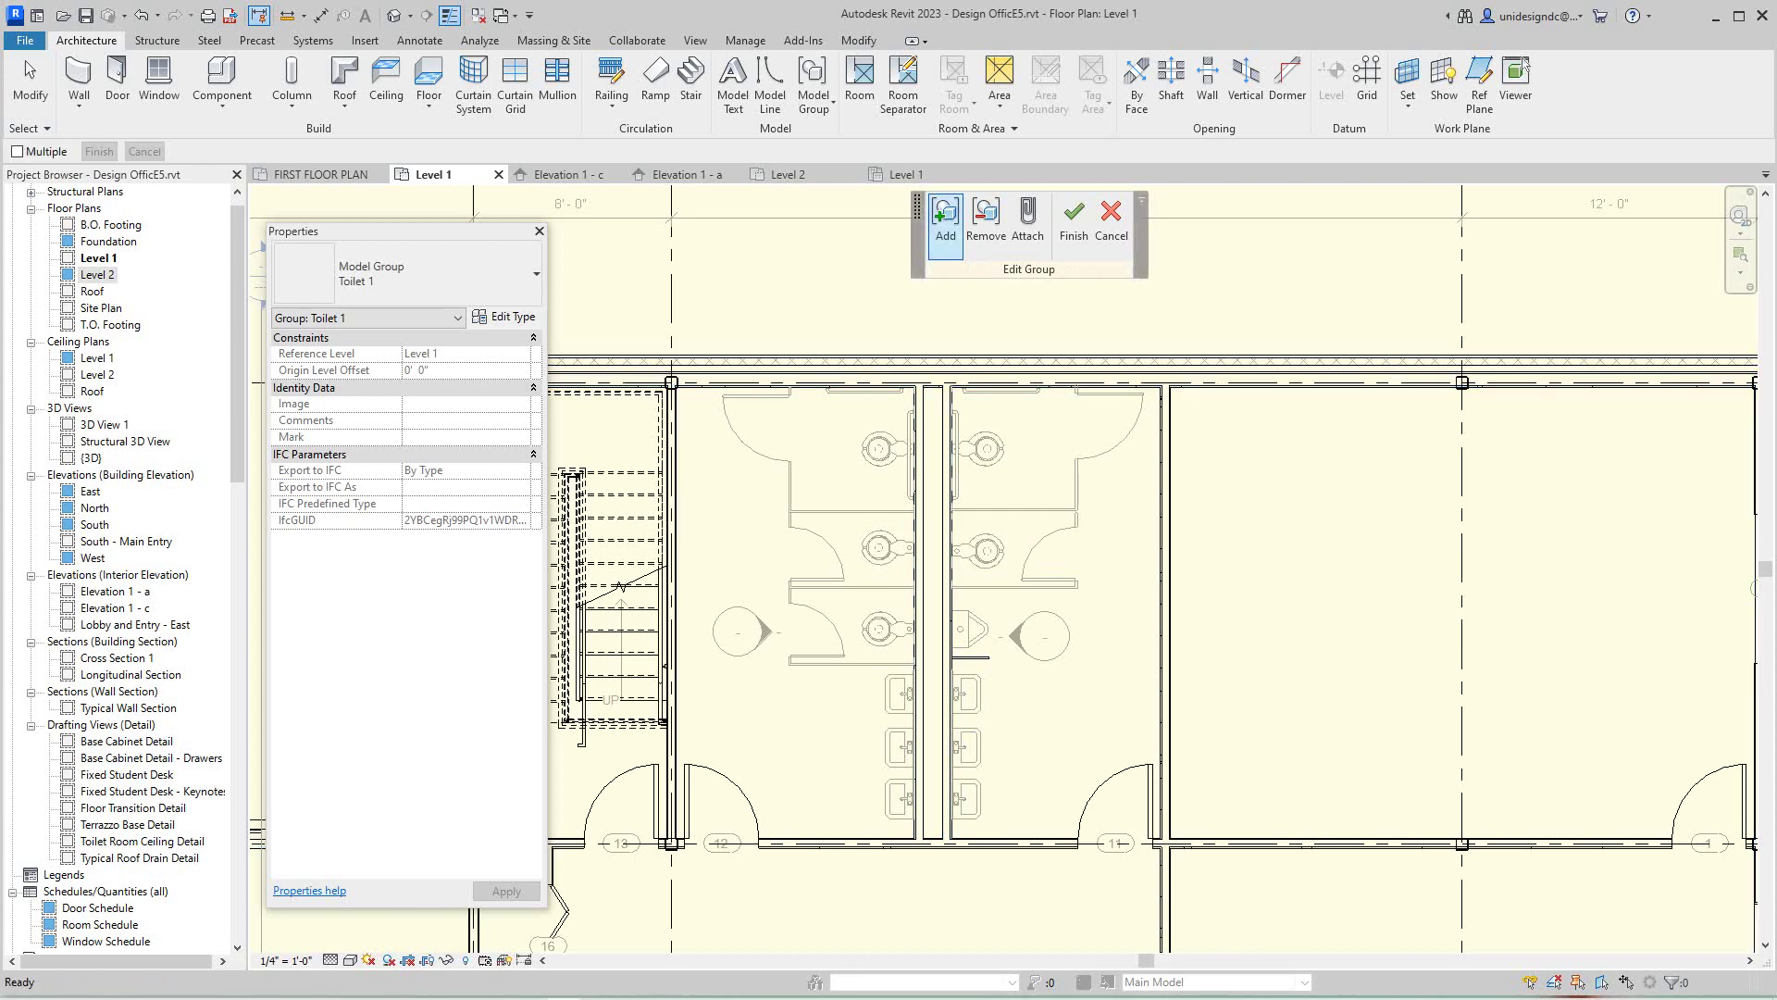
scroll(925, 748, down, 2)
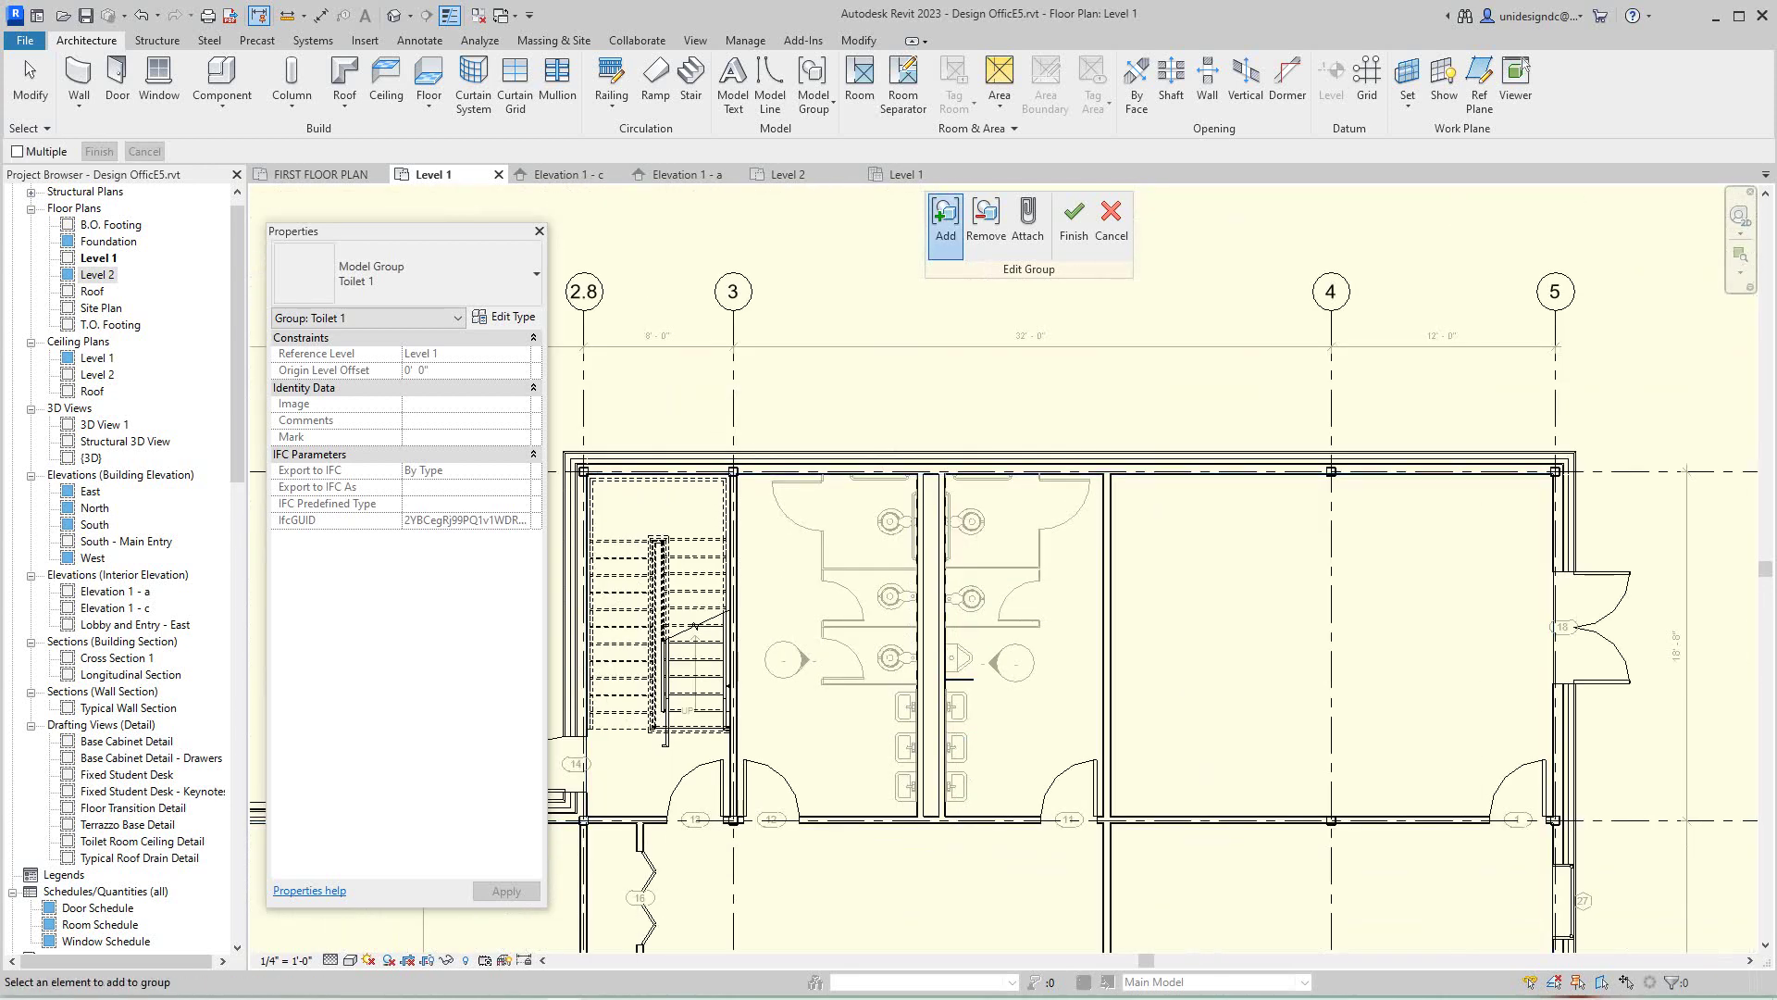
click(1074, 222)
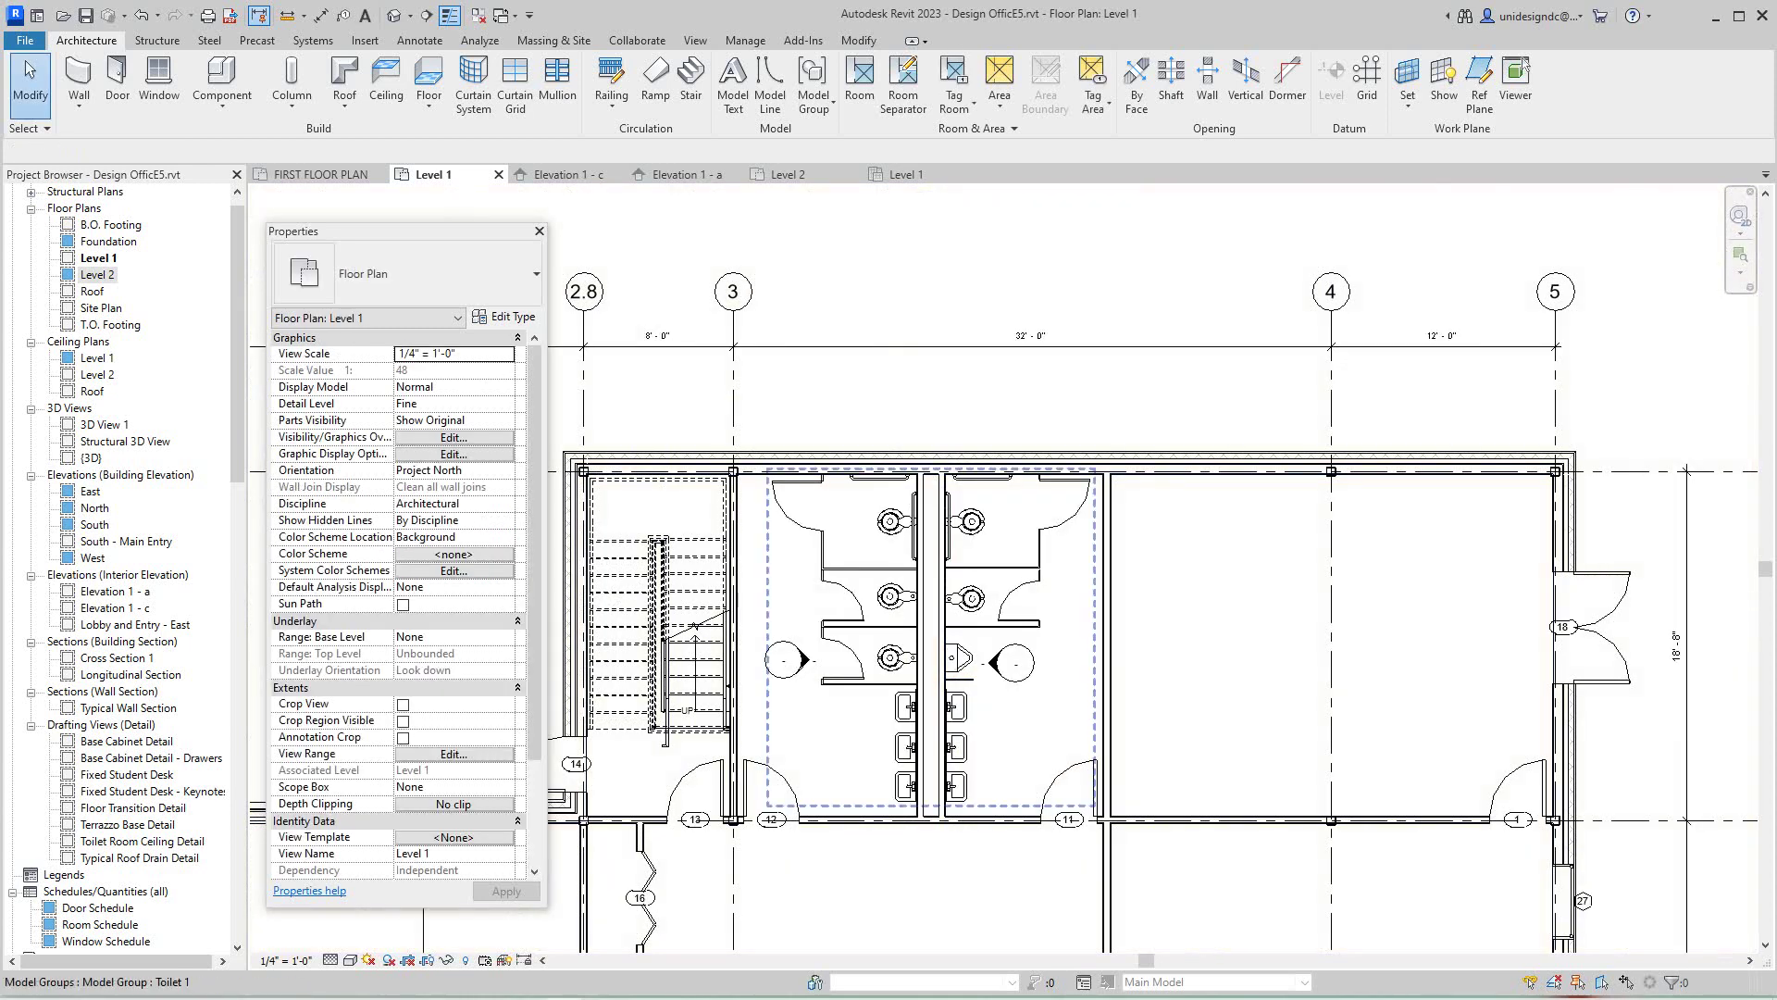
- Copy the plumbing wall behind the urinal and paste it aligned to Level 2
scroll(969, 695, up, 3)
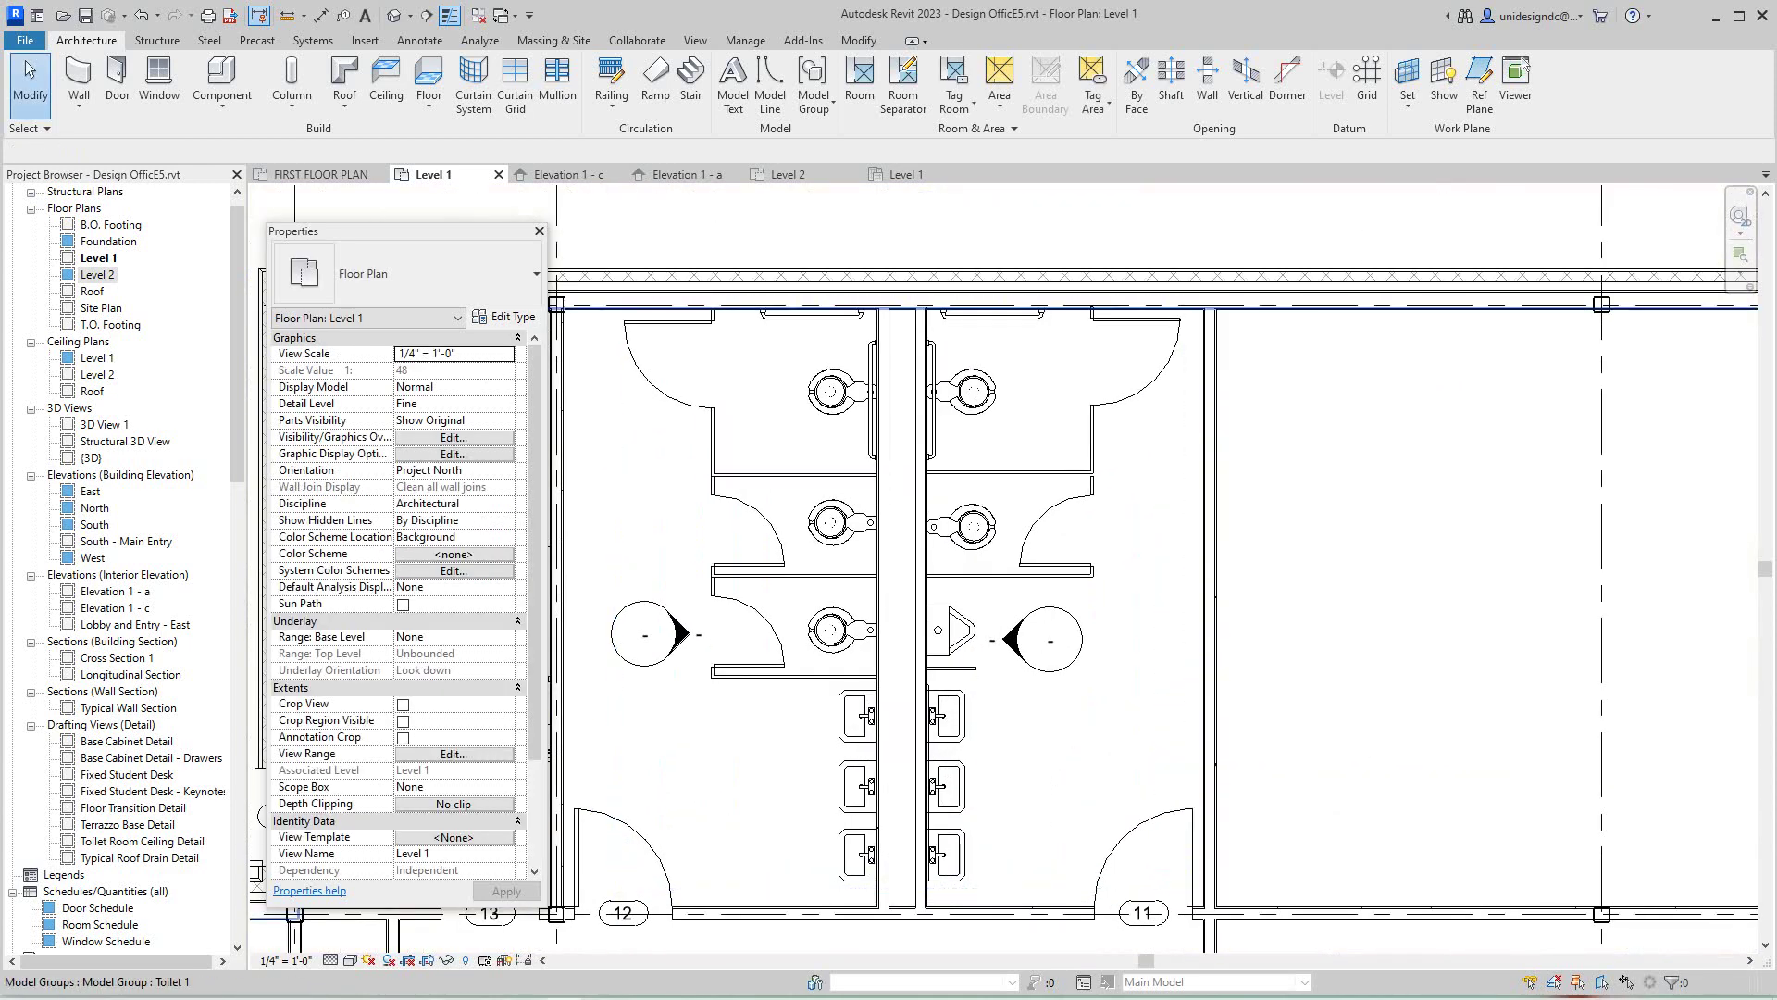
scroll(1009, 407, down, 1)
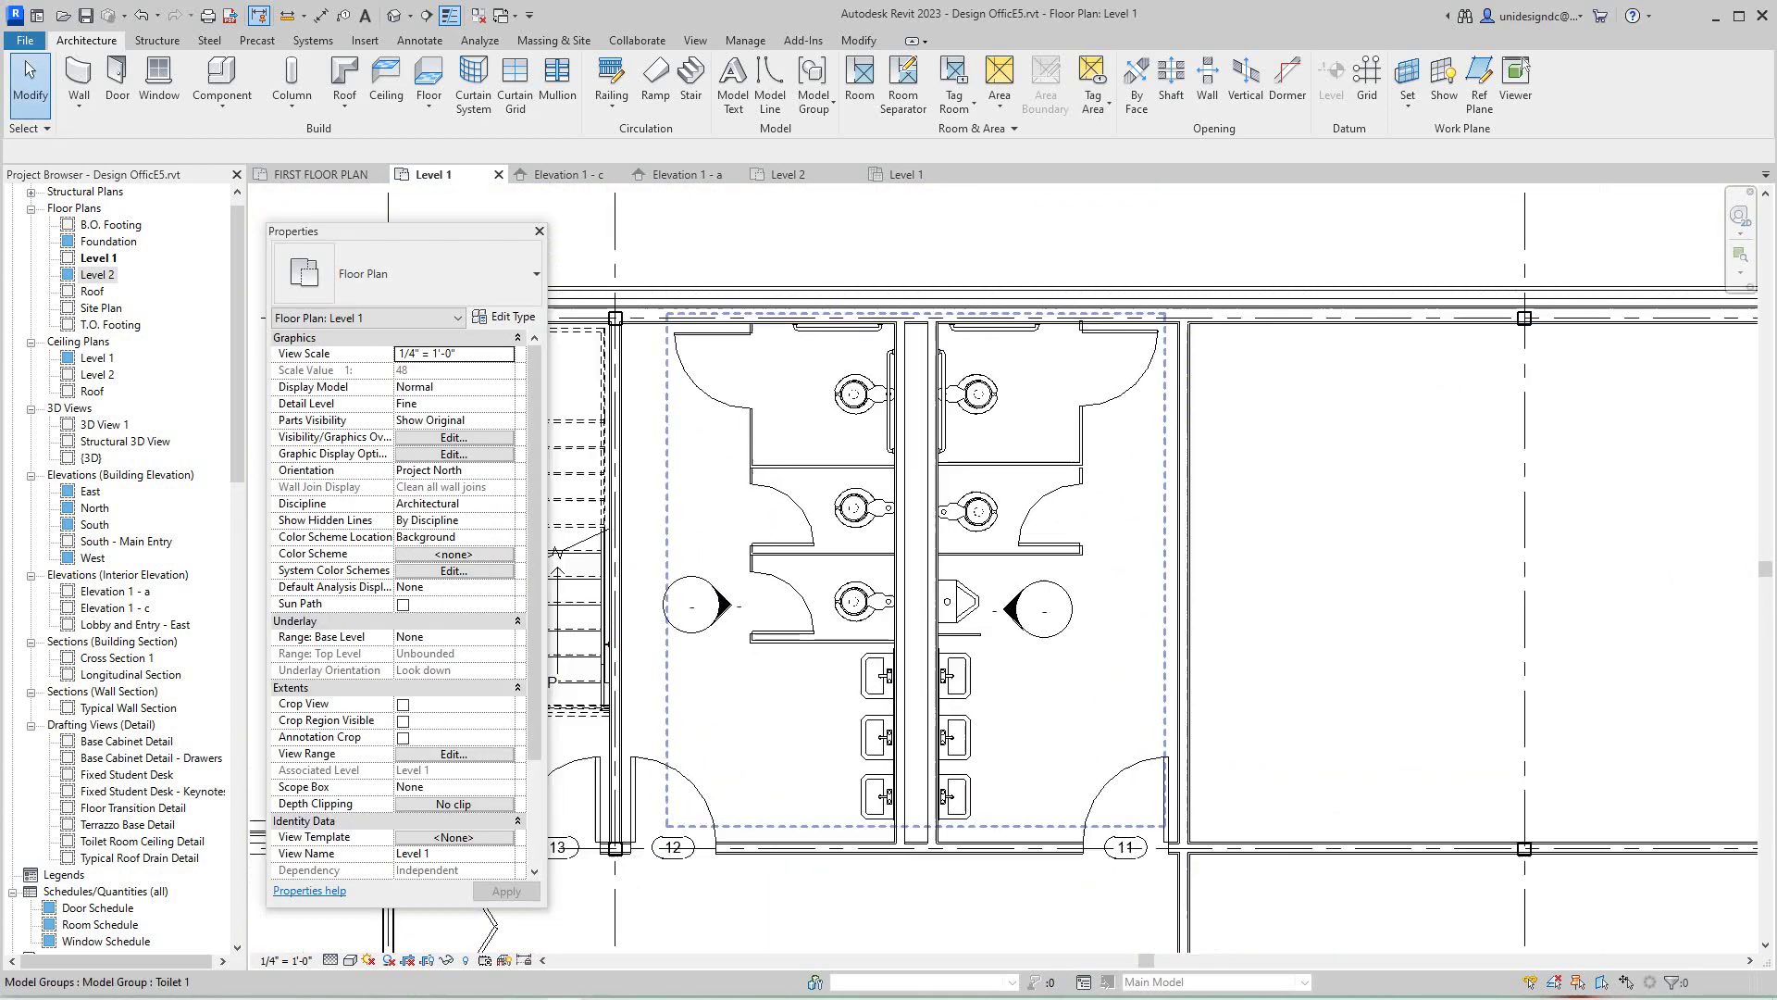
scroll(1009, 412, down, 3)
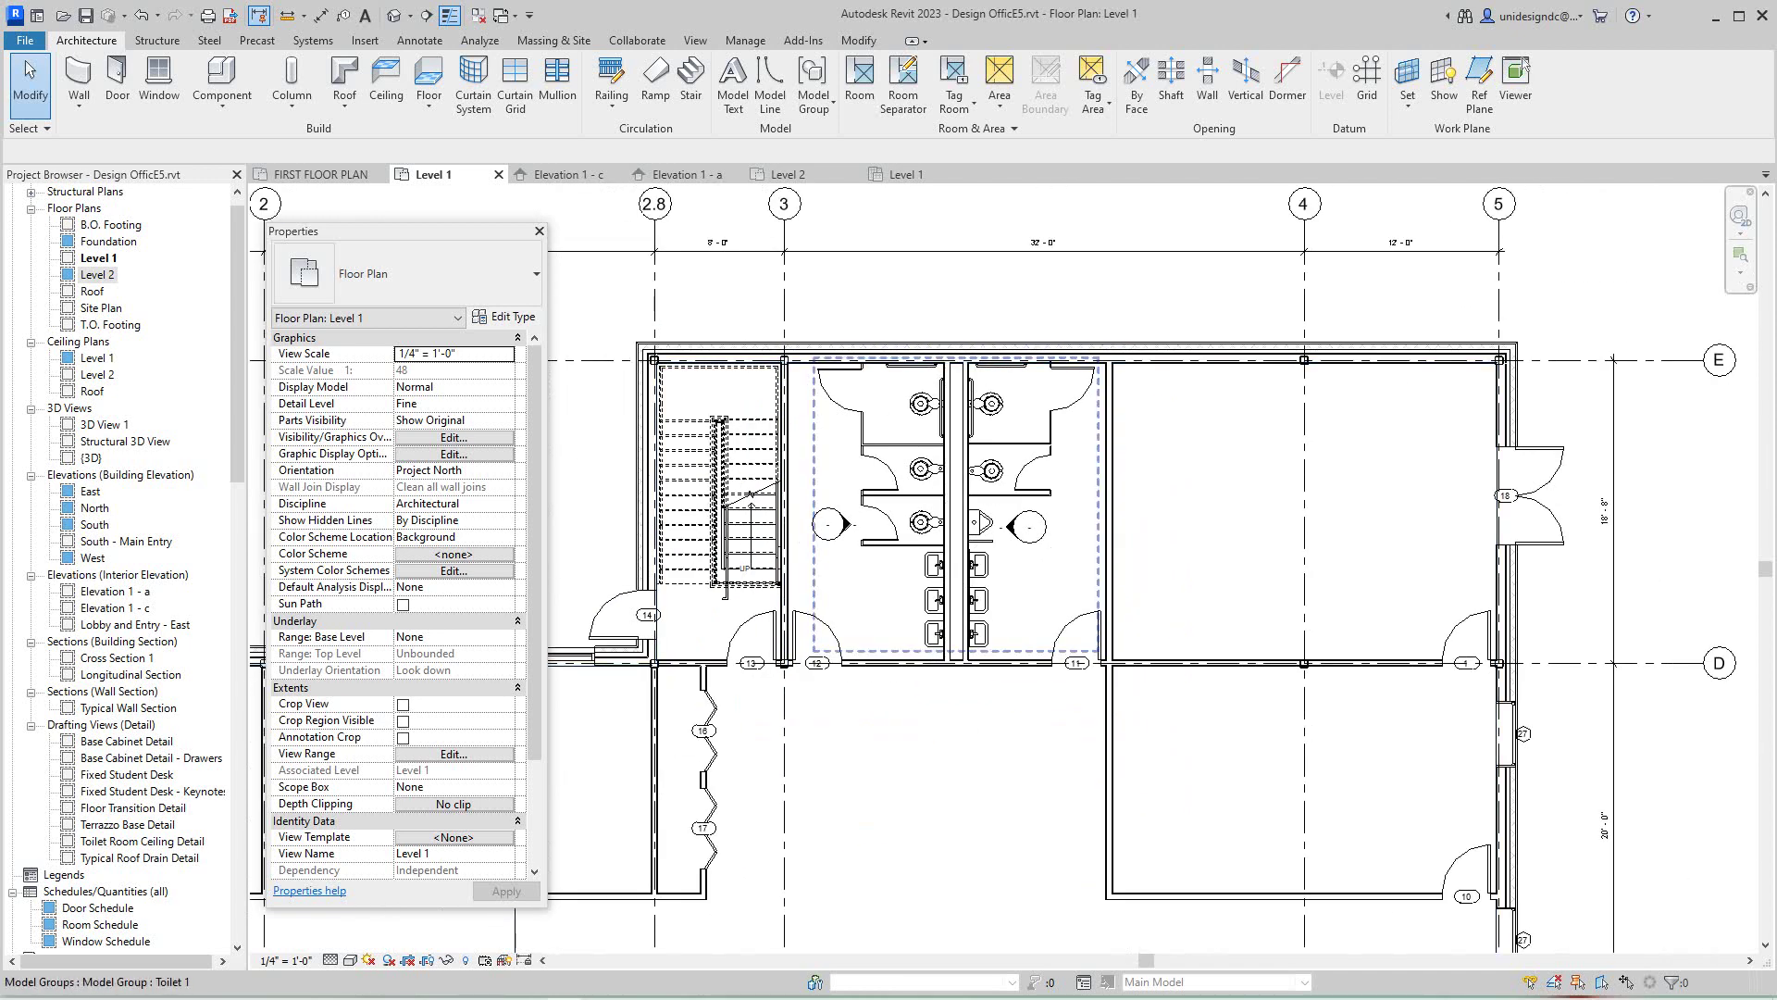
scroll(1066, 430, up, 3)
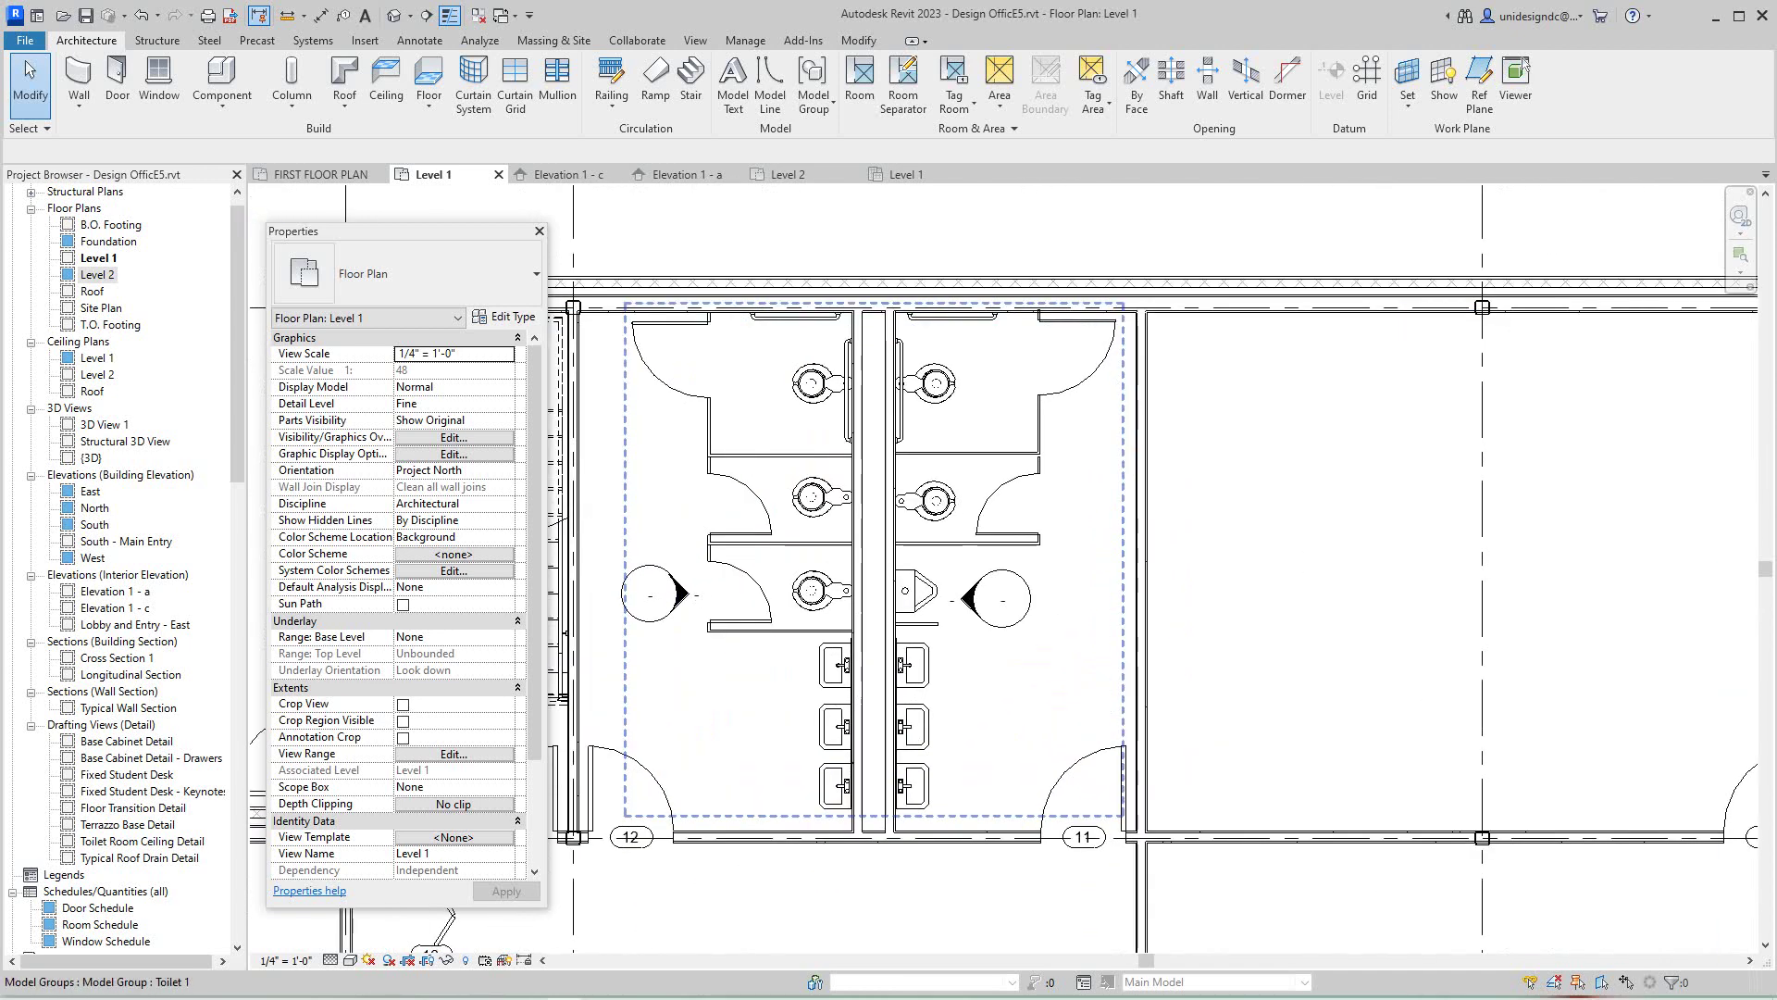
scroll(1039, 469, down, 5)
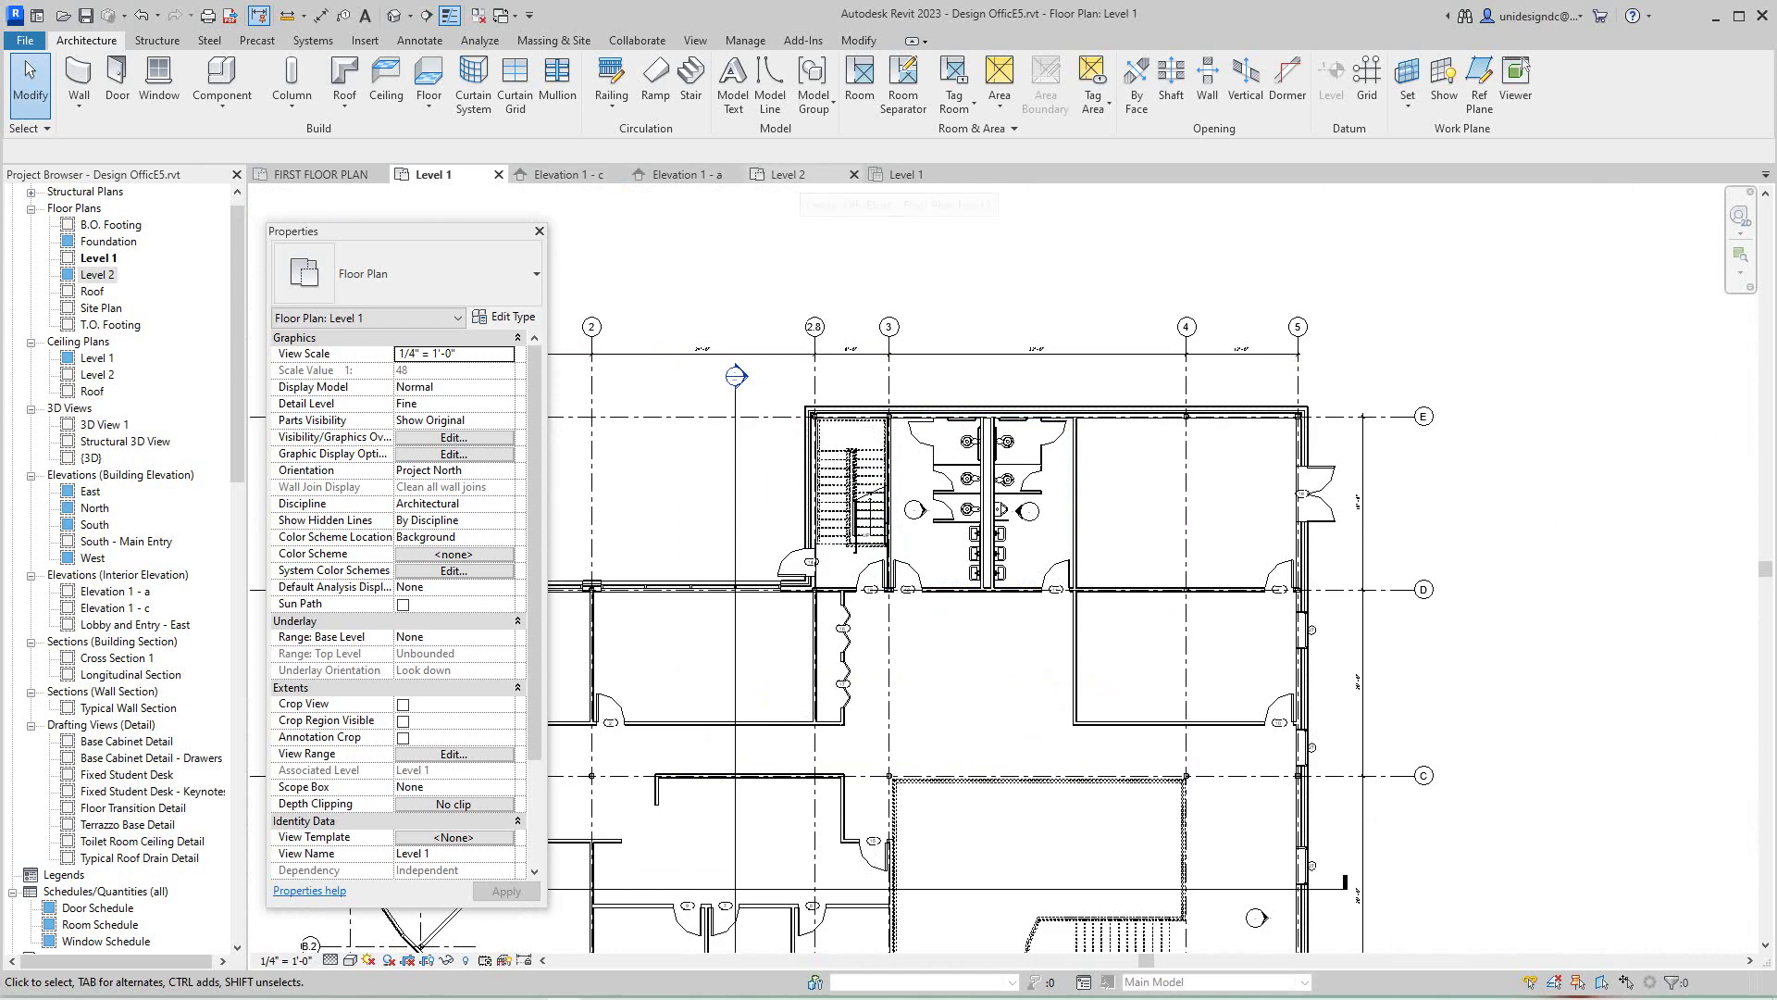
scroll(995, 480, up, 8)
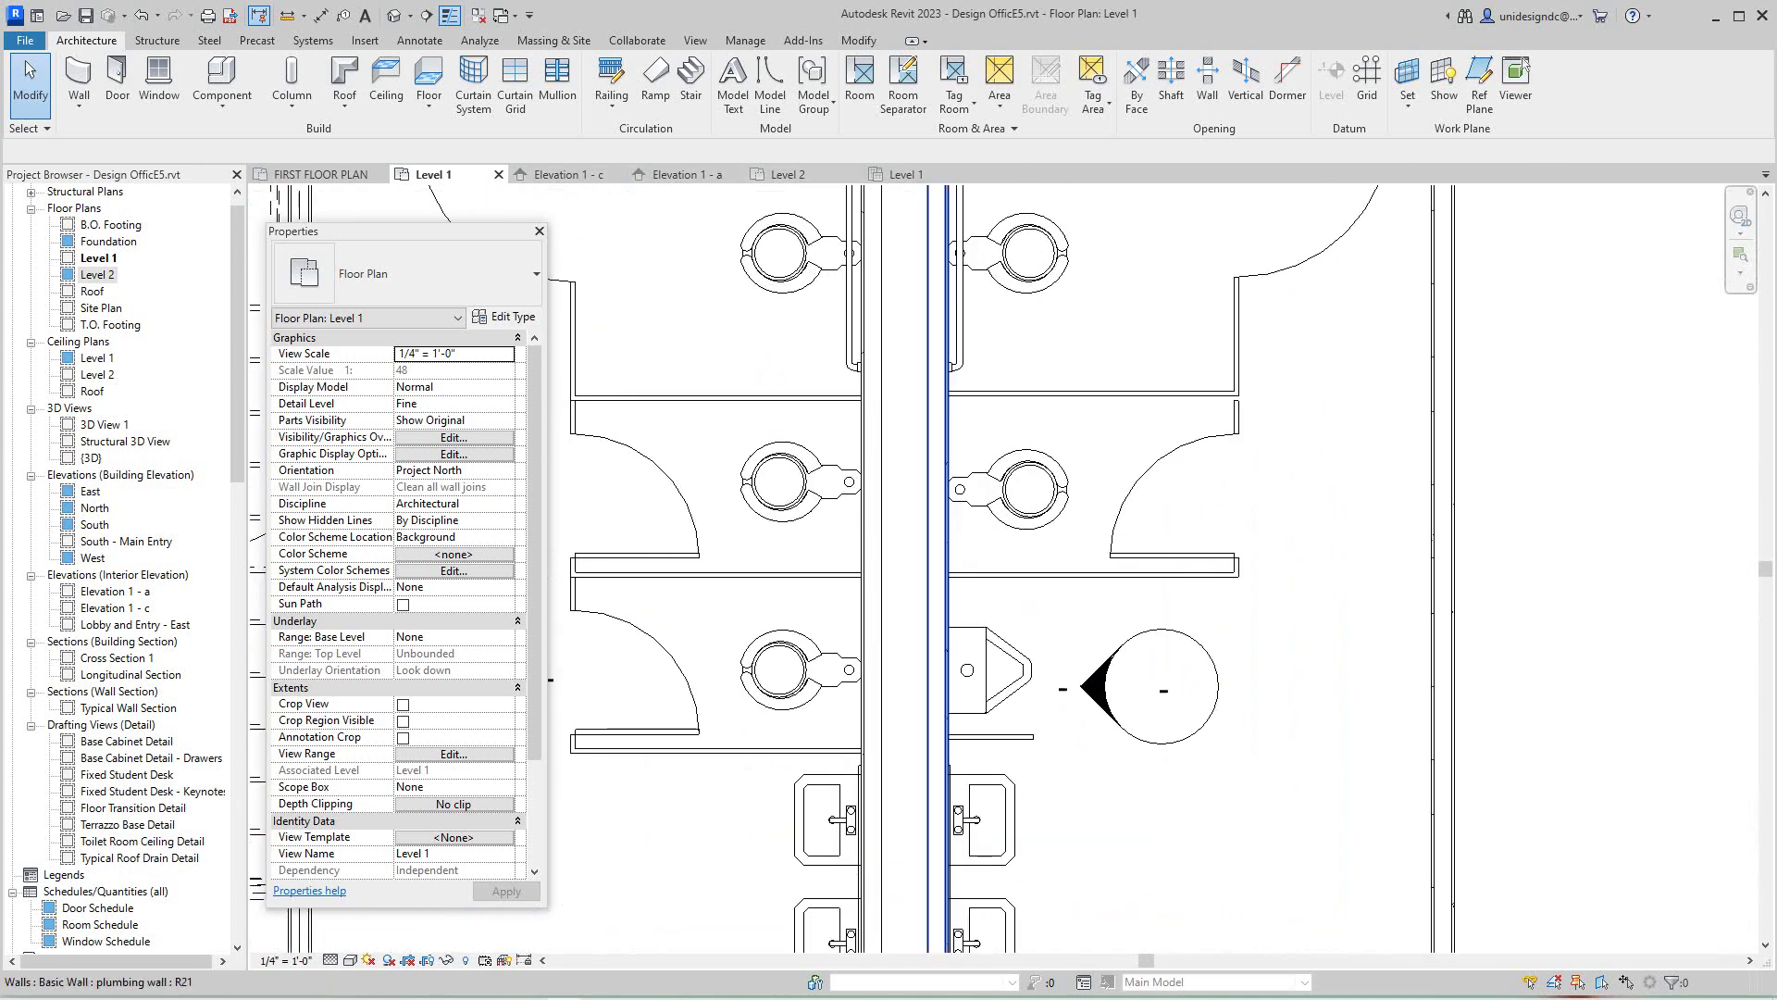
click(937, 676)
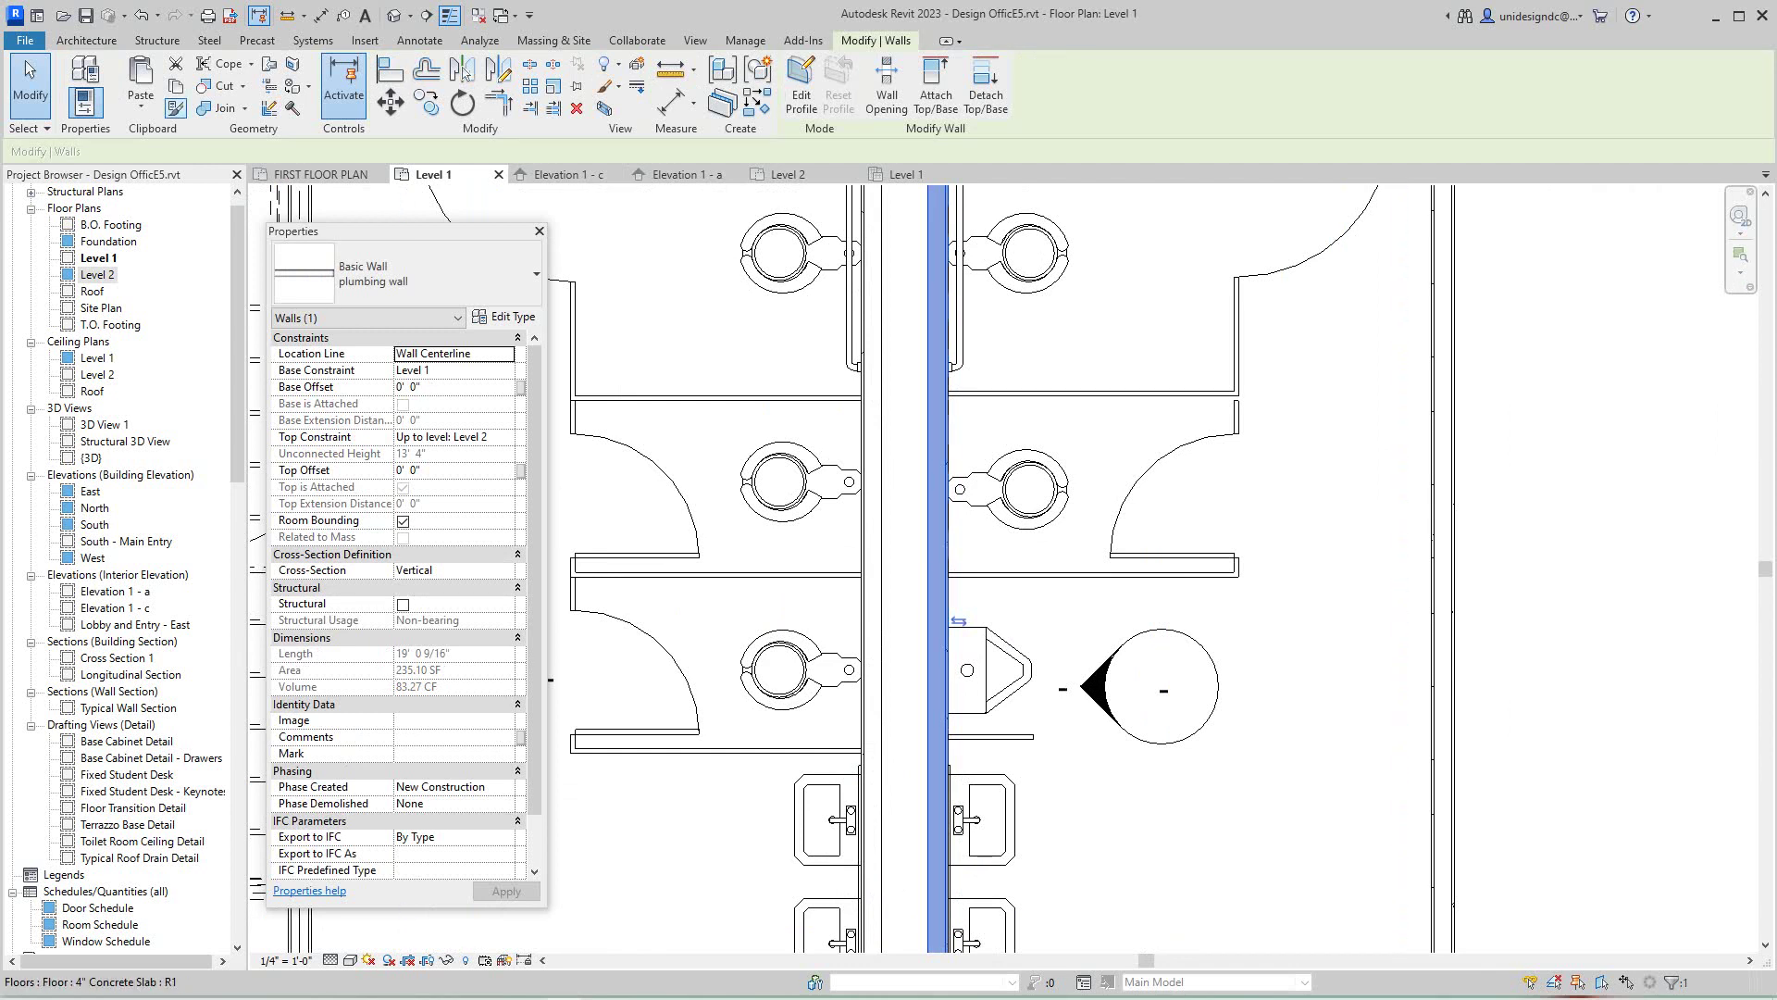
click(140, 105)
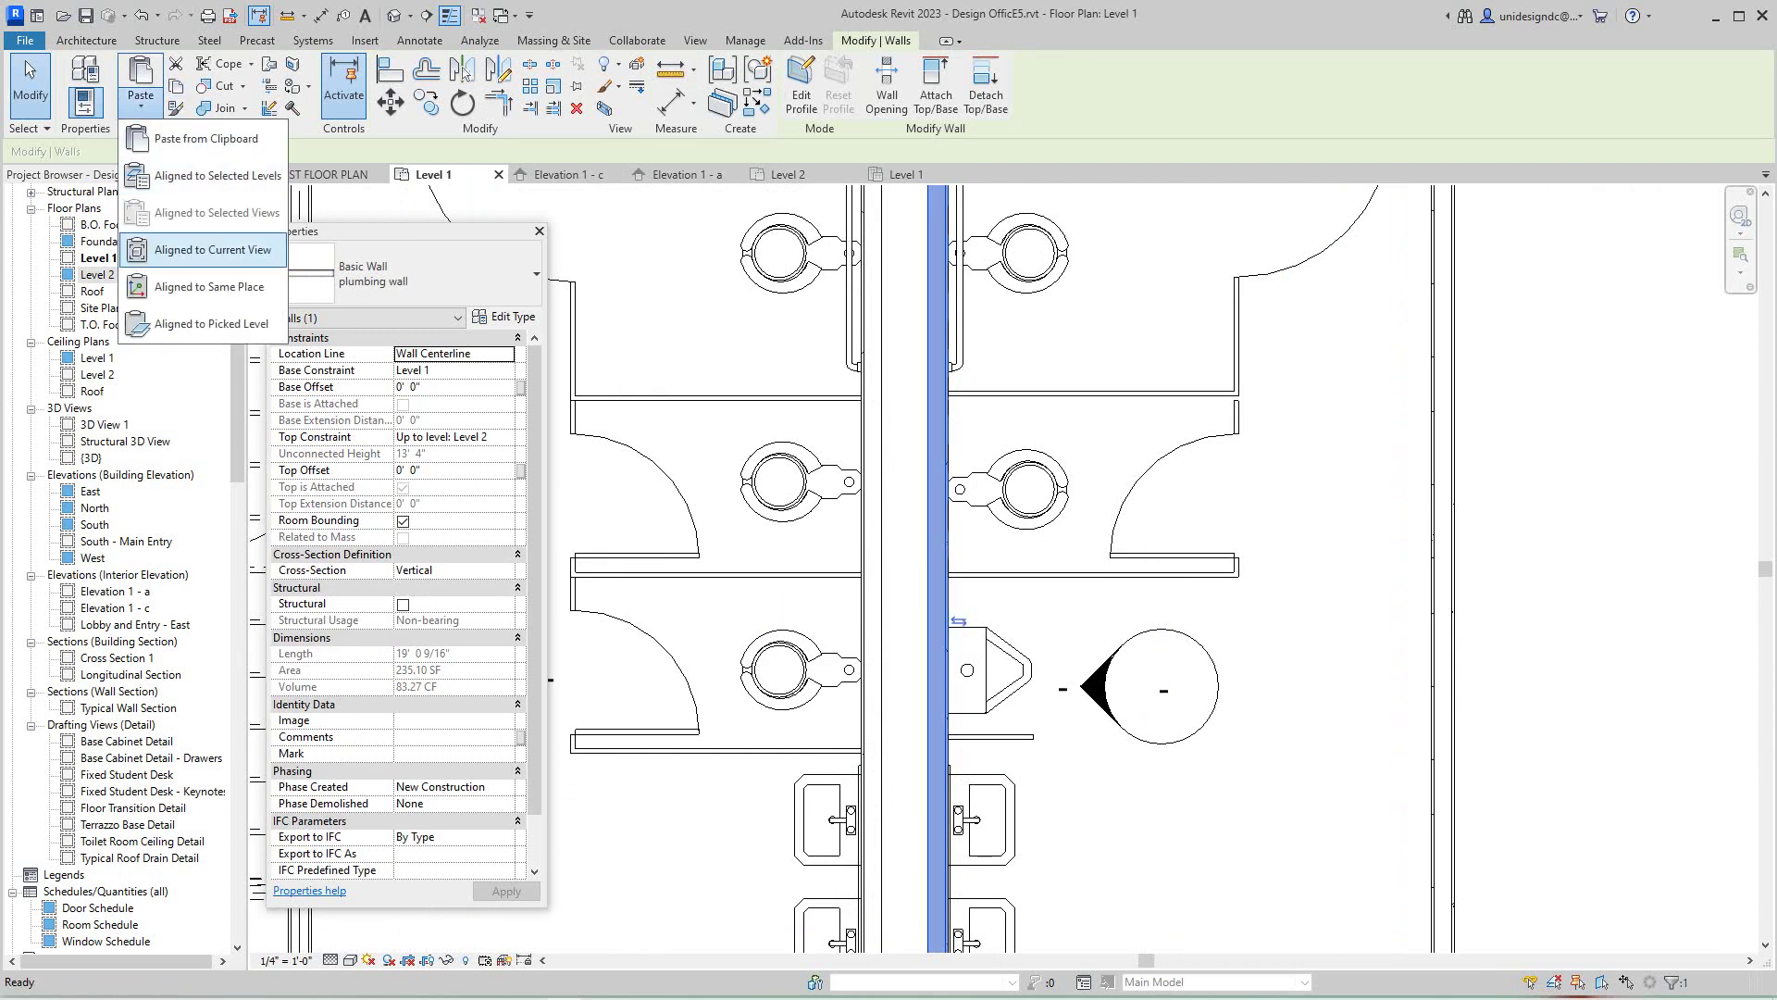
click(202, 175)
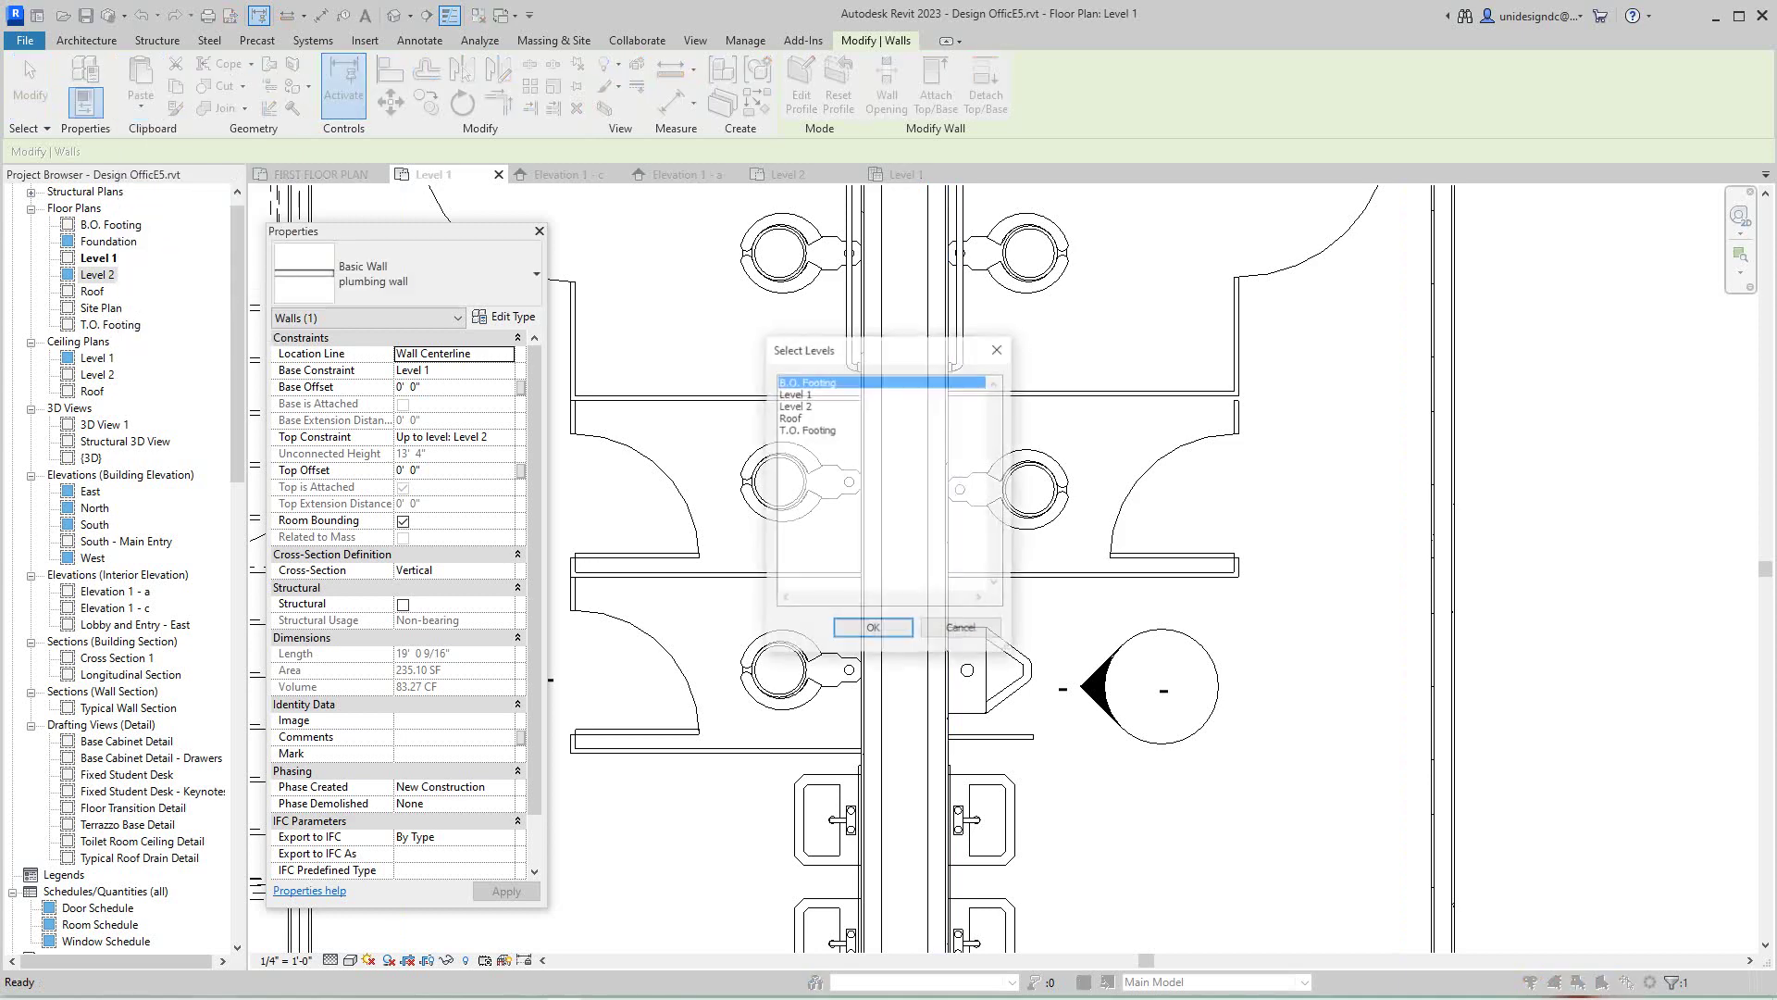
click(794, 406)
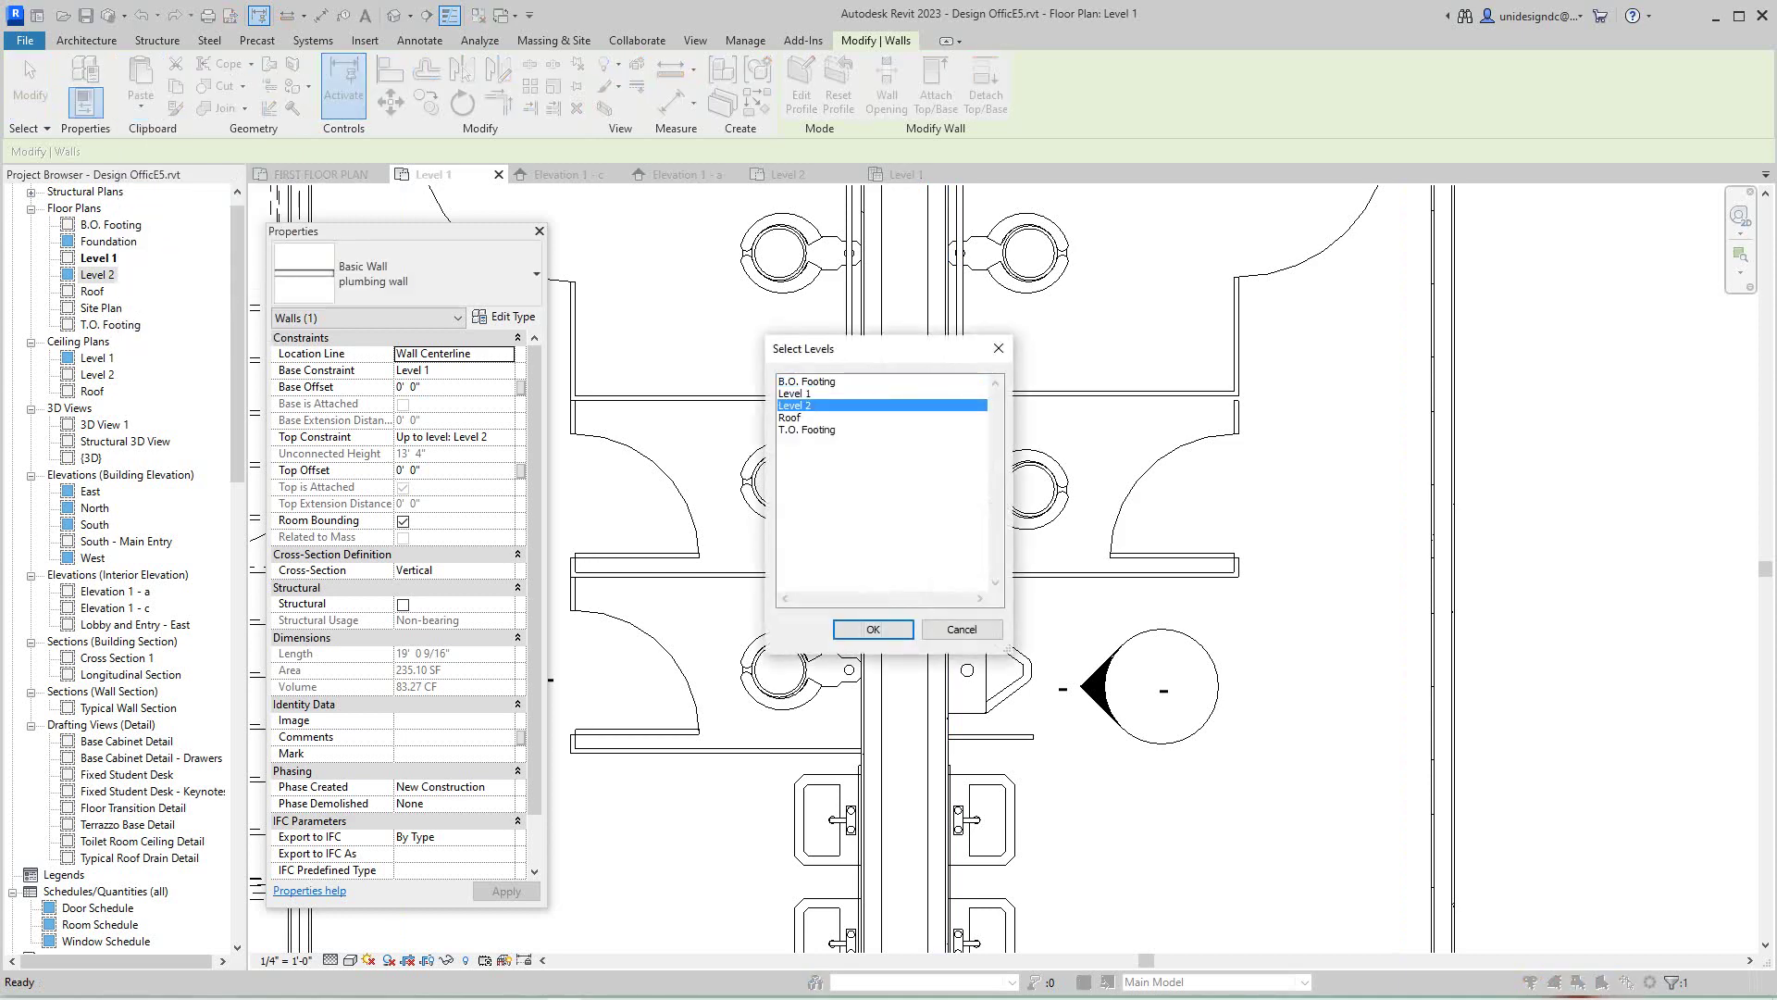
click(873, 630)
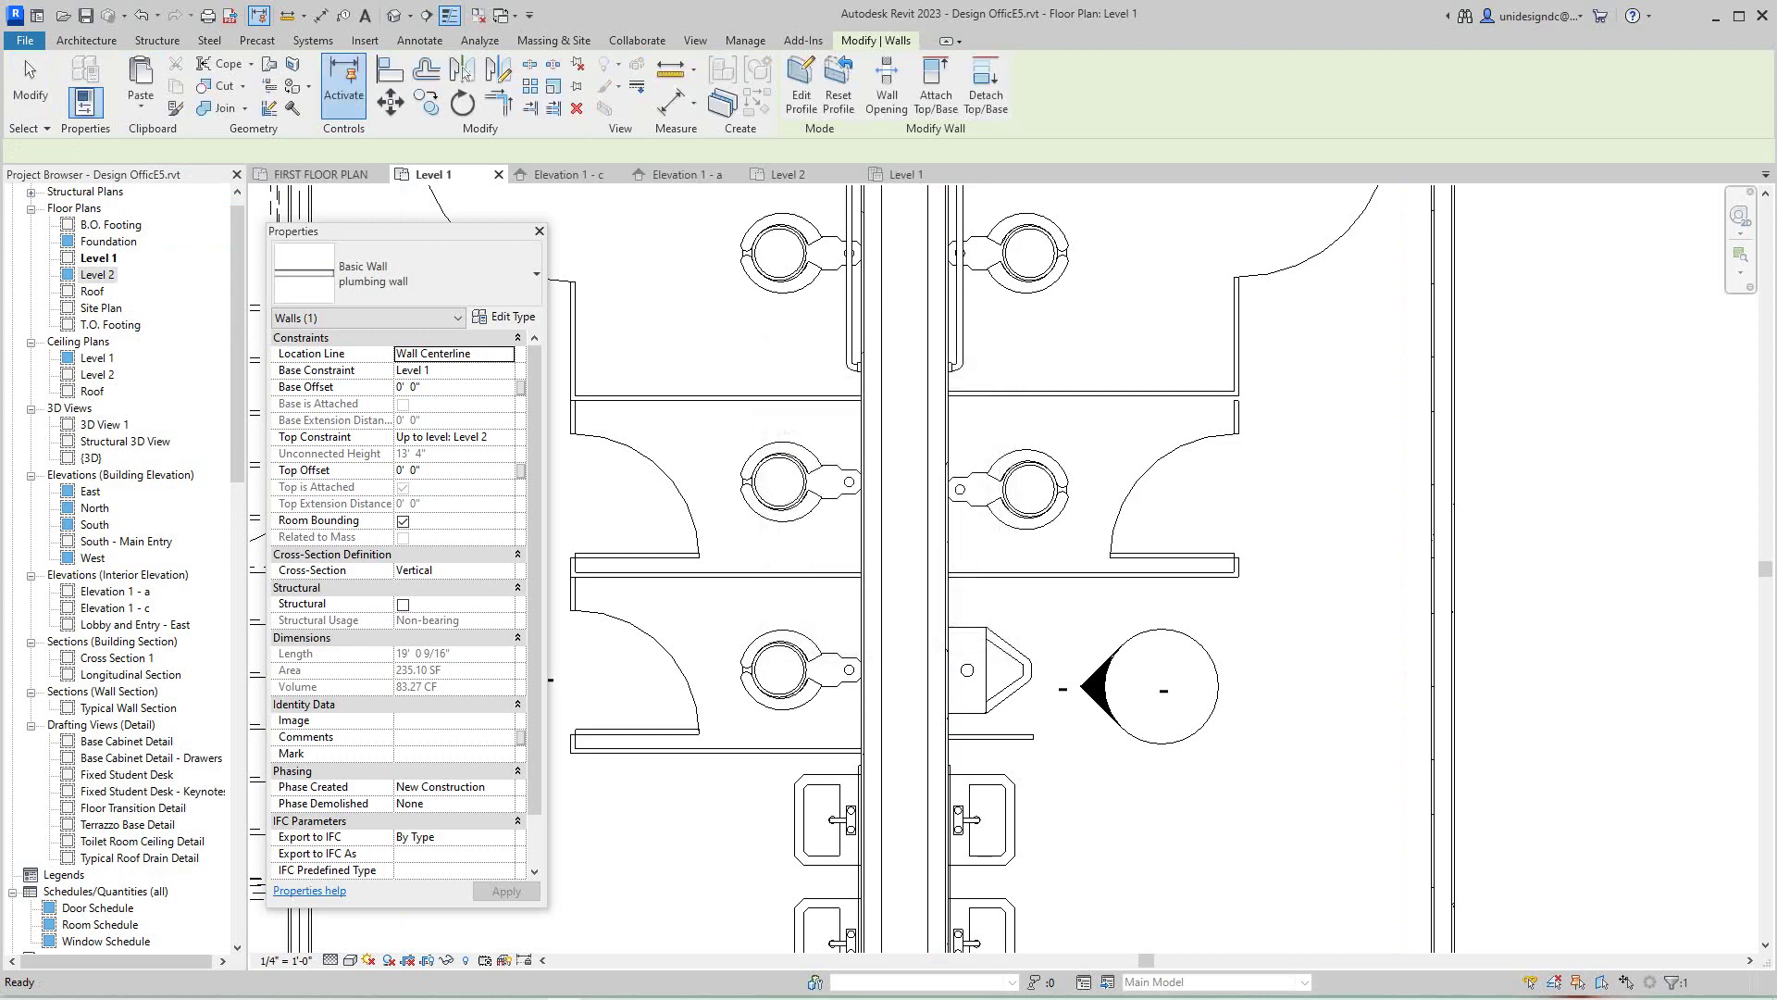
- Open the Level 2 floor plan and examine the pasted plumbing wall between the two restrooms
scroll(983, 582, down, 3)
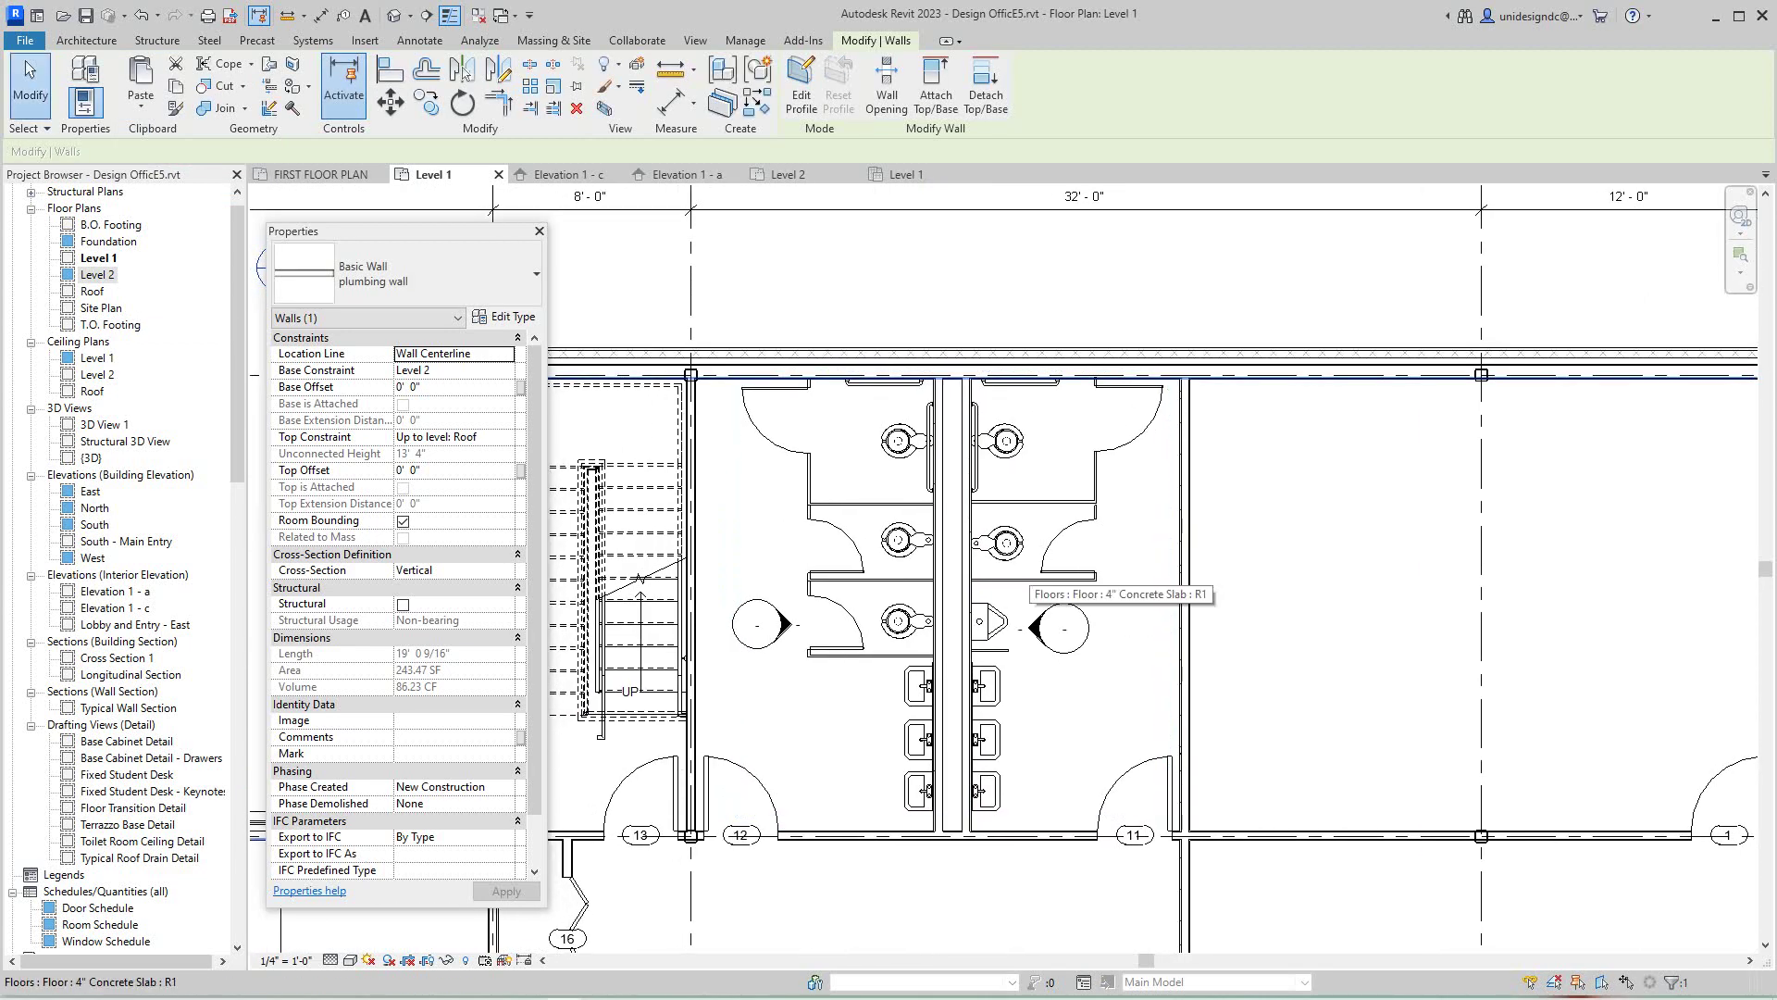
scroll(1106, 546, up, 2)
scroll(1091, 518, down, 5)
scroll(979, 412, up, 2)
scroll(995, 447, up, 5)
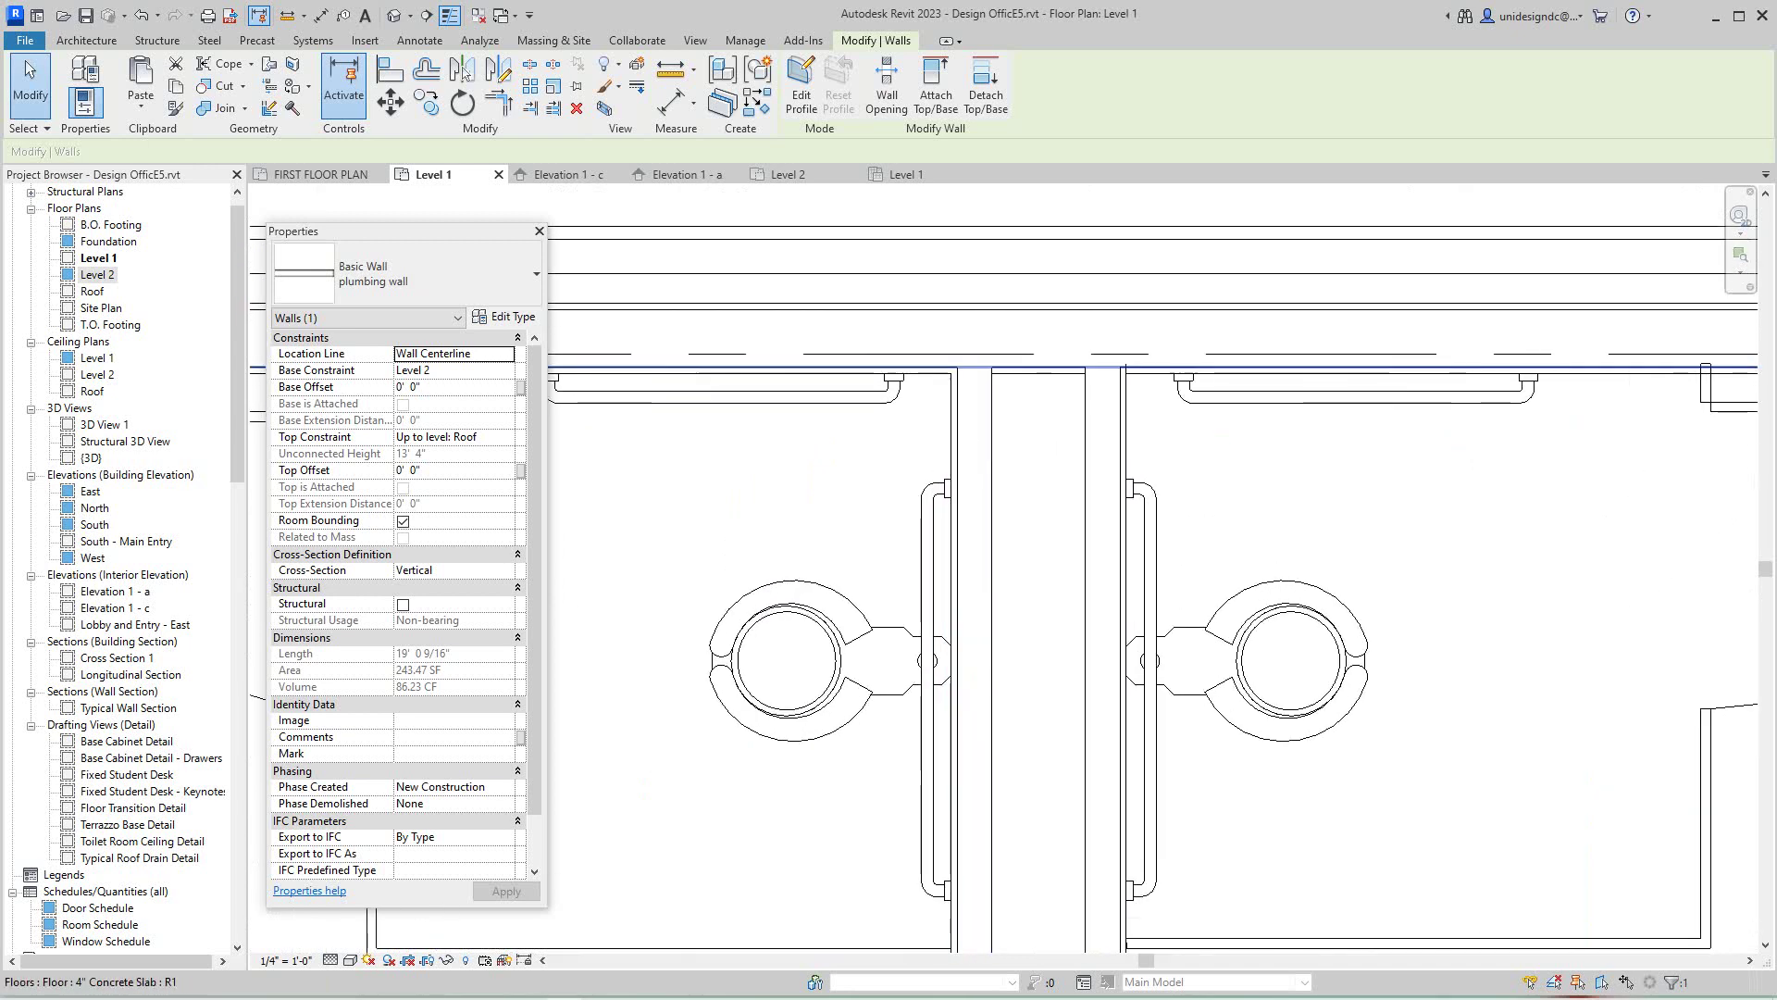
scroll(997, 517, down, 5)
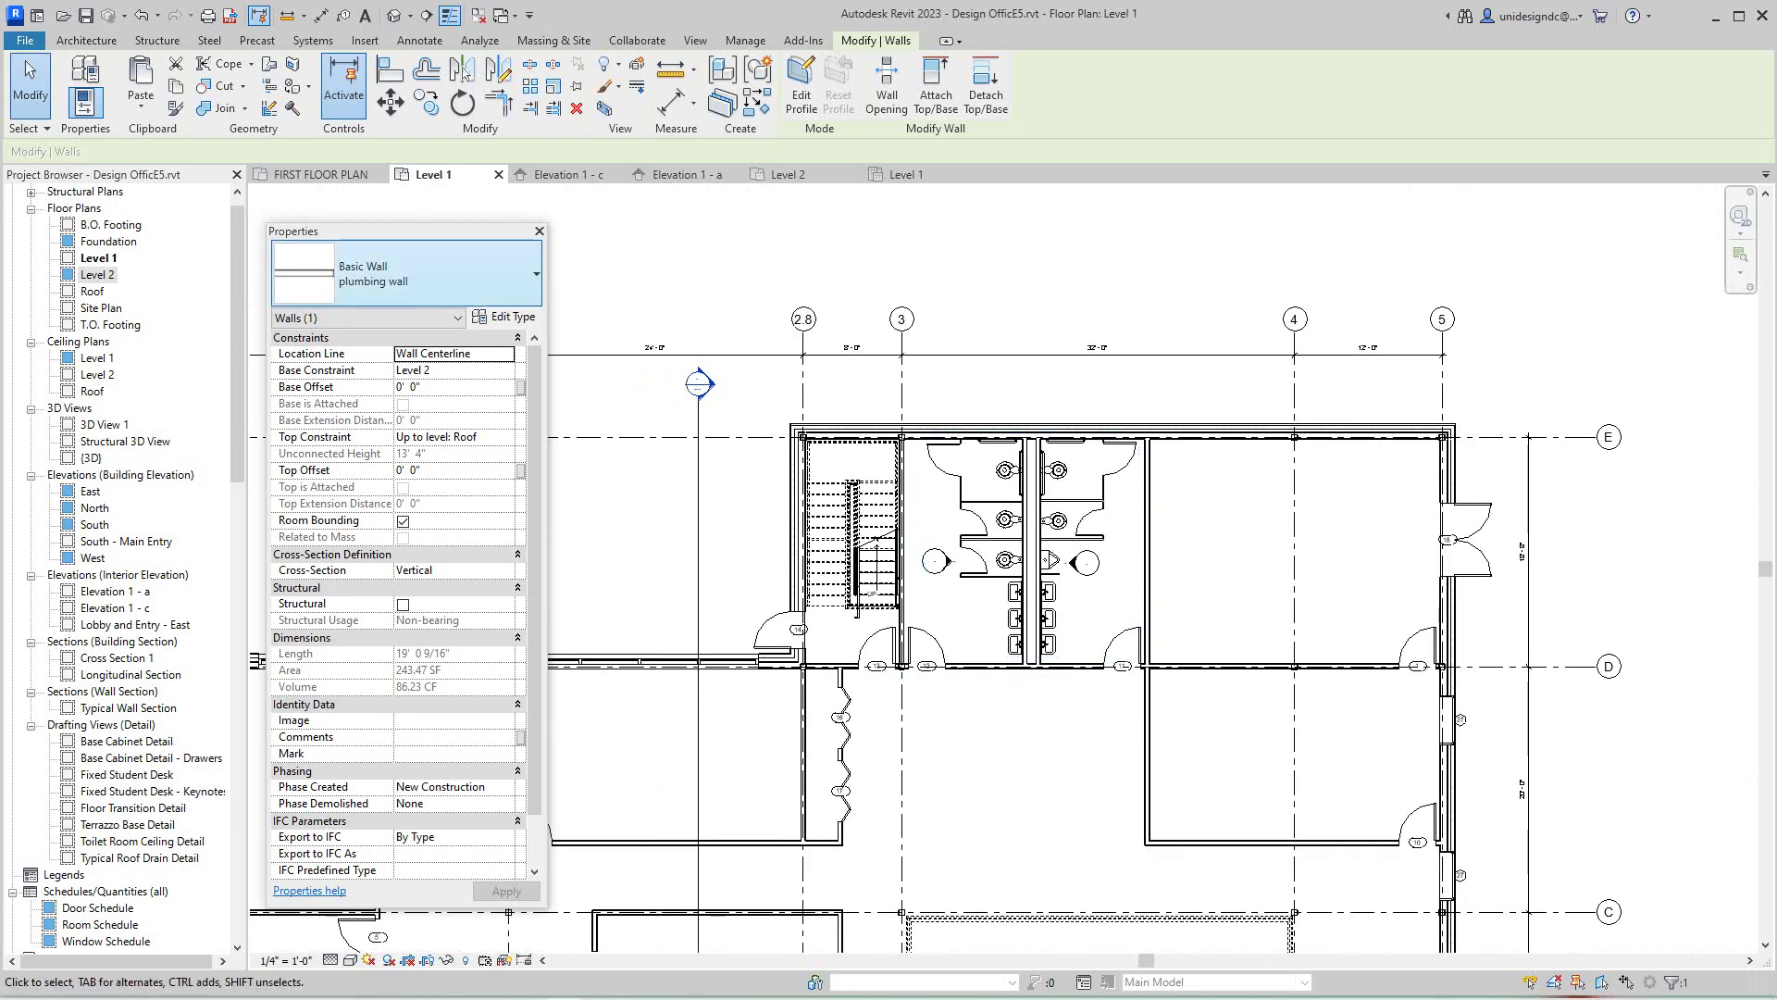
click(785, 174)
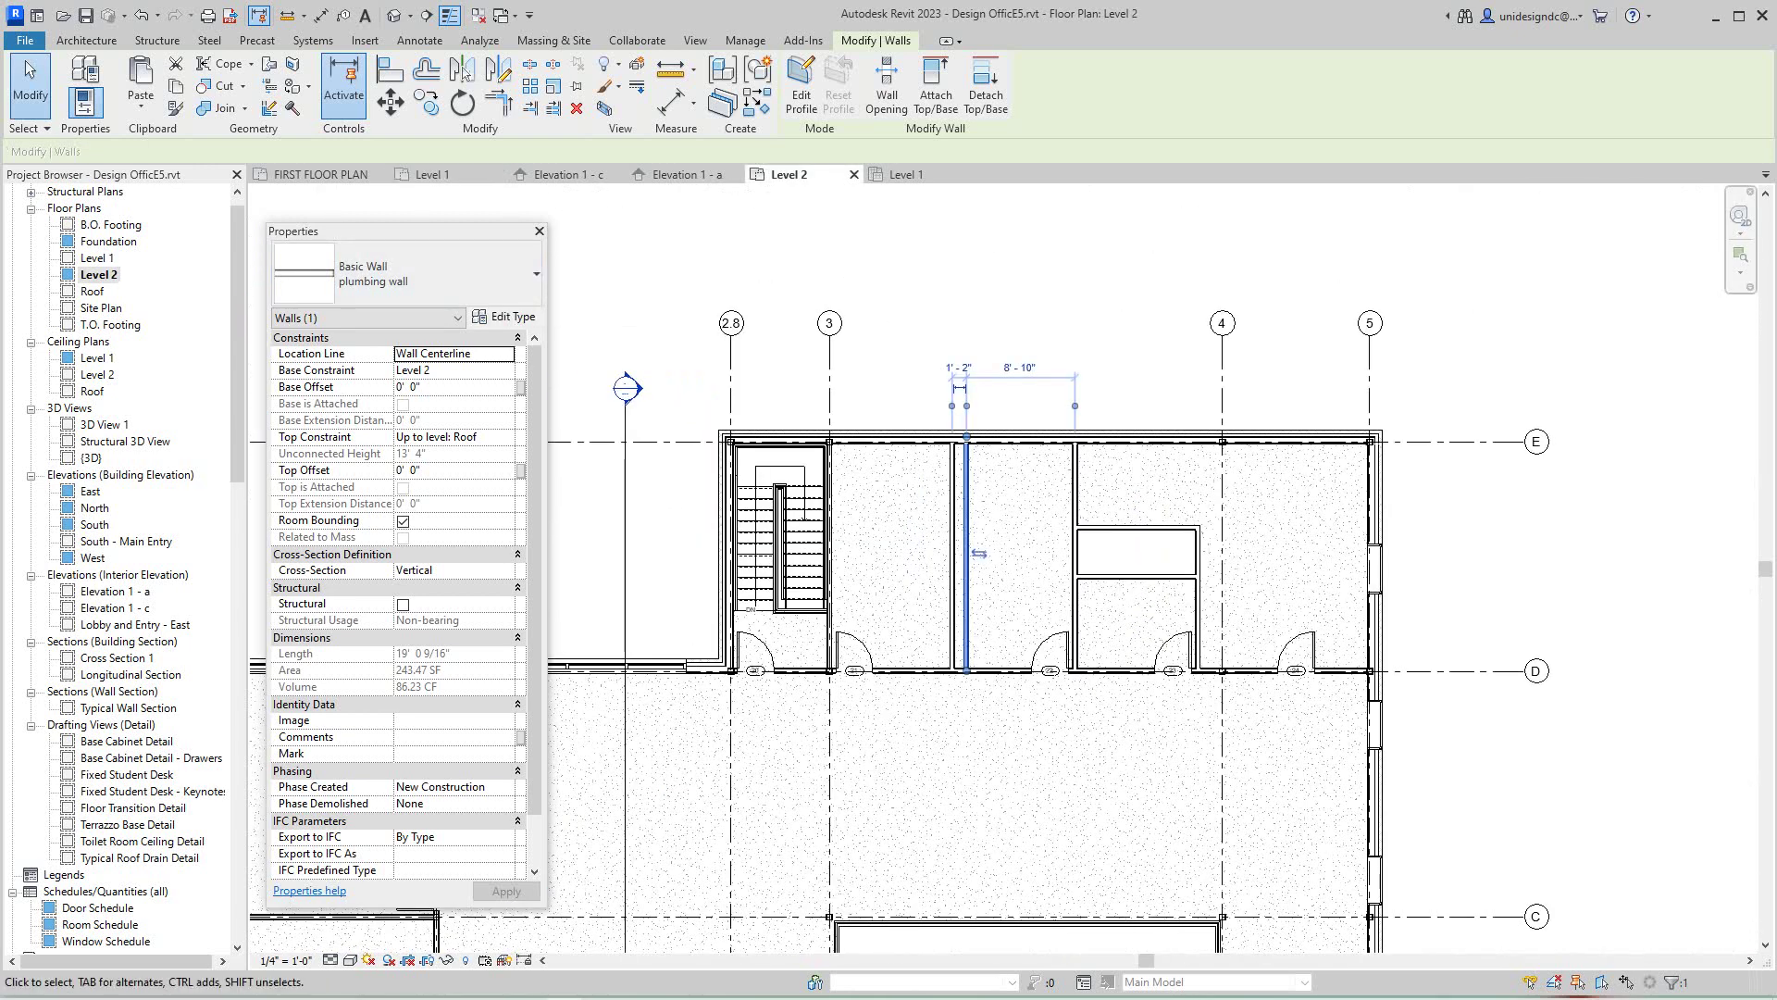
scroll(981, 553, up, 3)
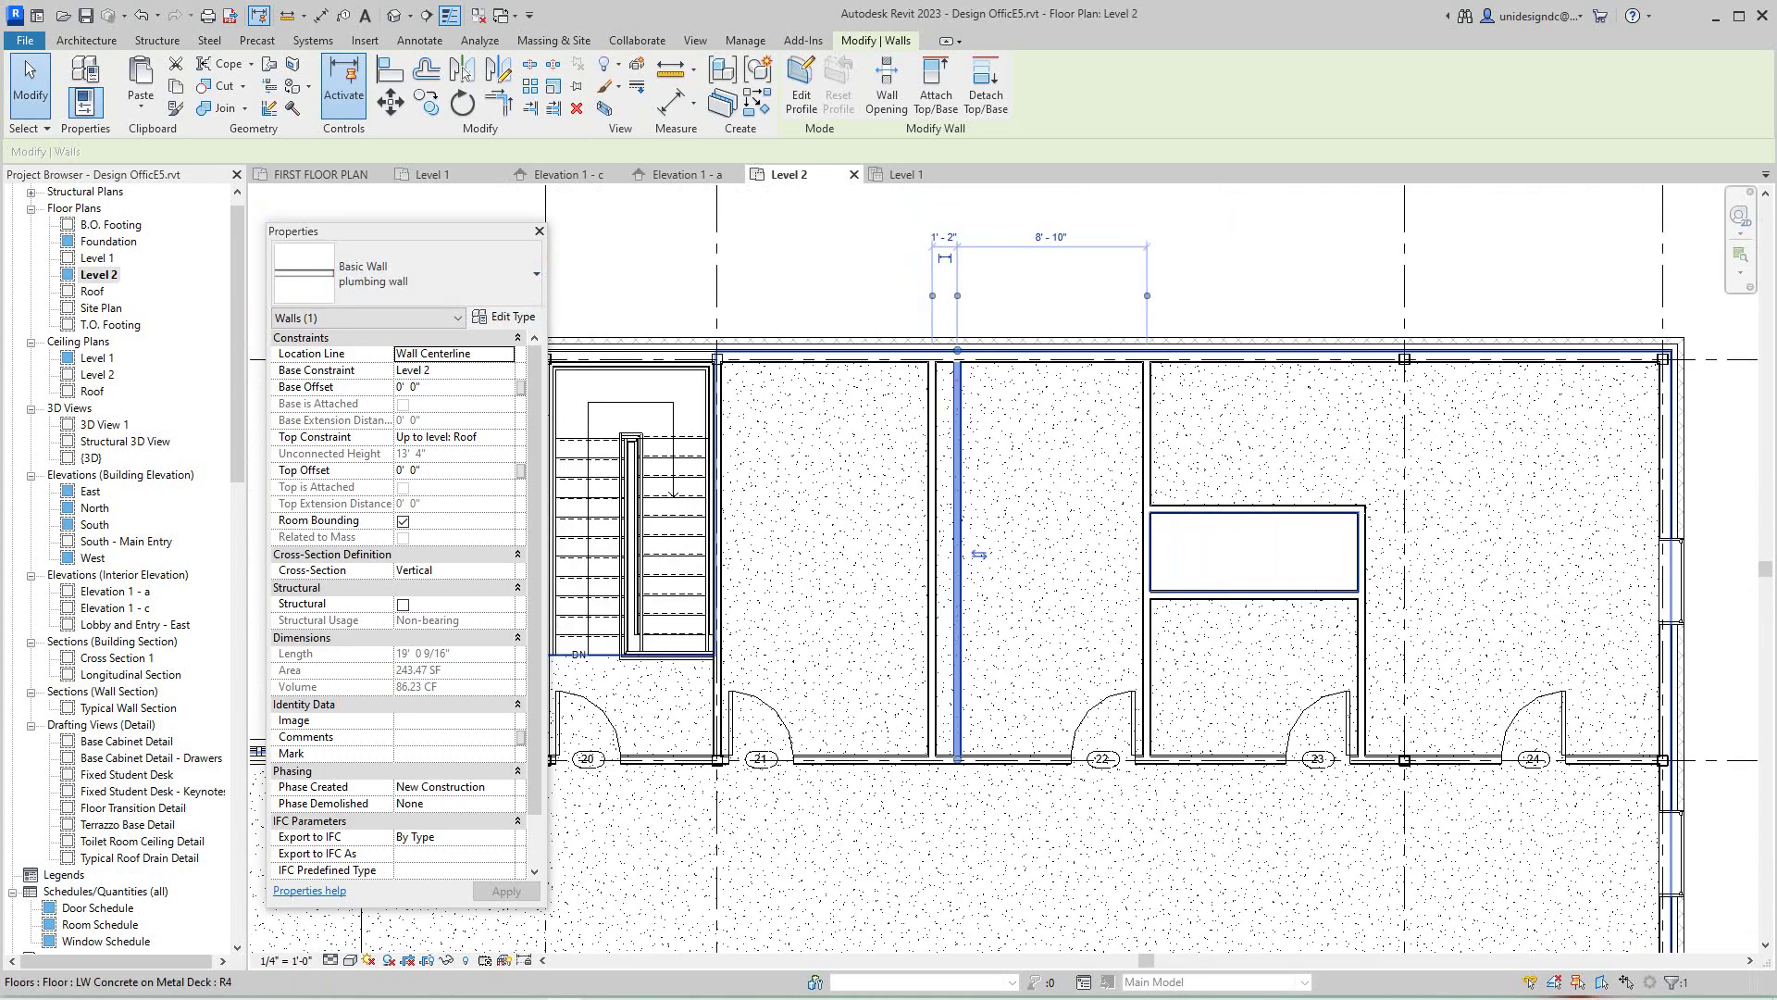
scroll(1003, 415, up, 2)
click(1002, 415)
key(Escape)
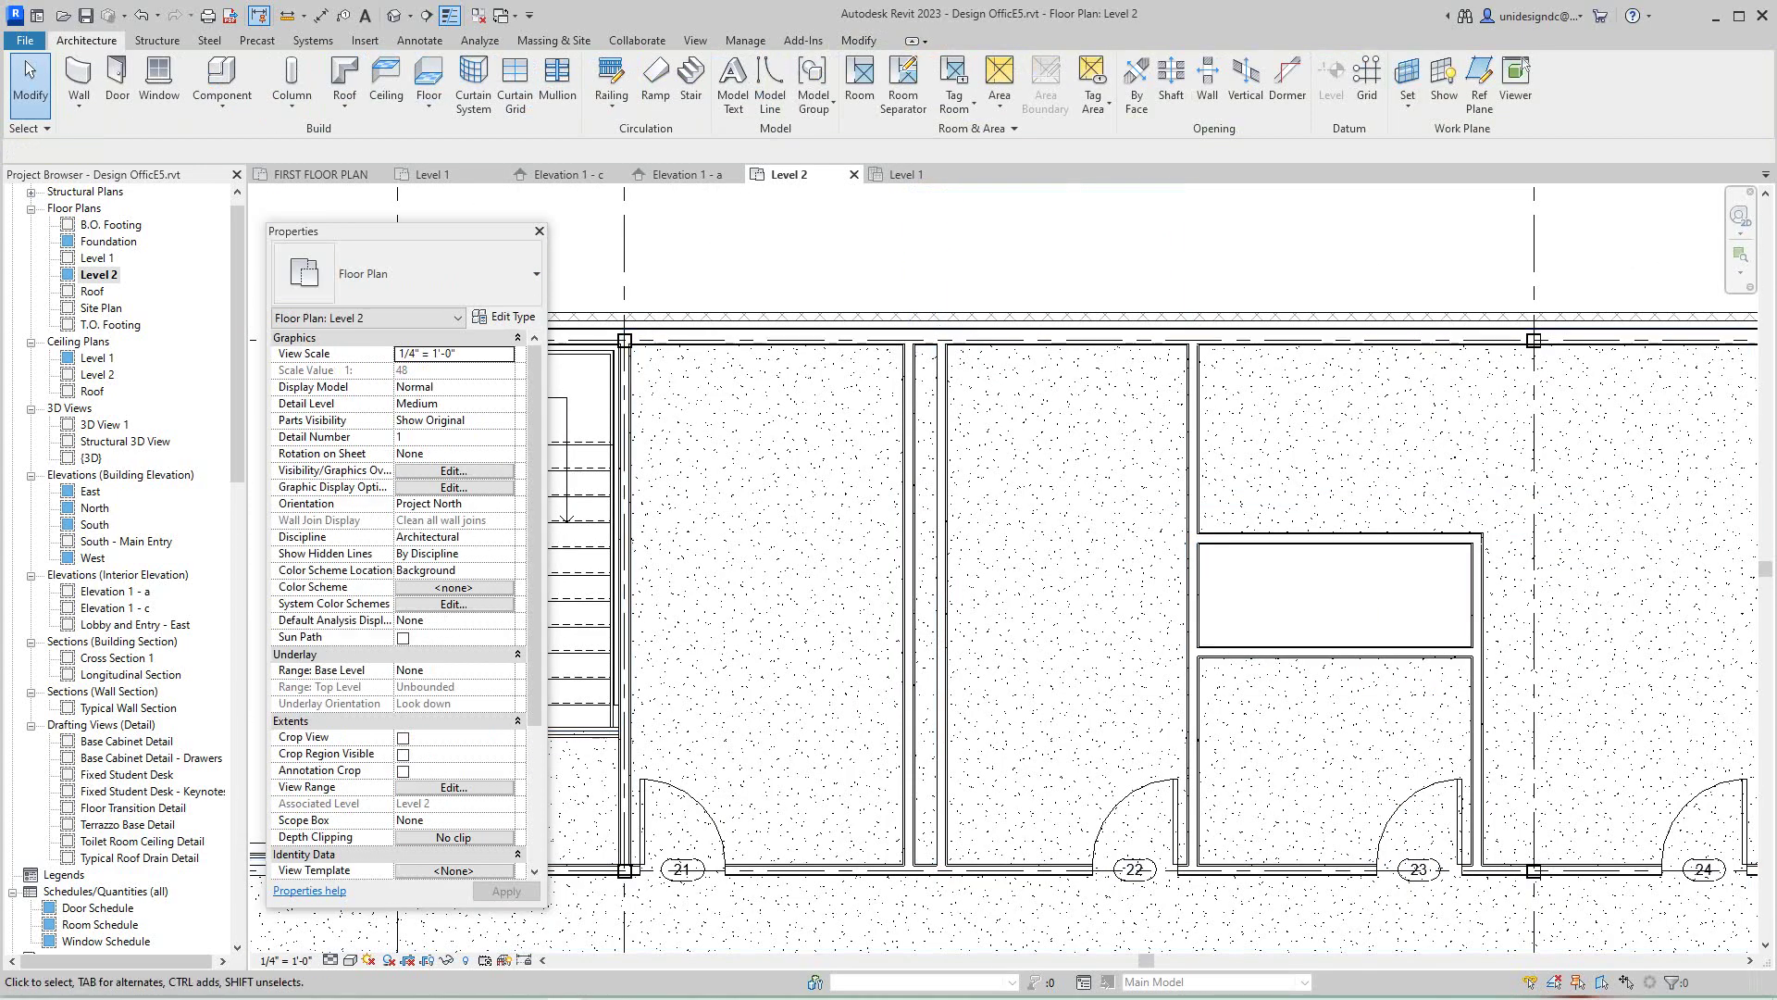
- Match the type of the parallel Level 2 restroom wall to the pasted plumbing wall and clear the source type
scroll(917, 439, up, 3)
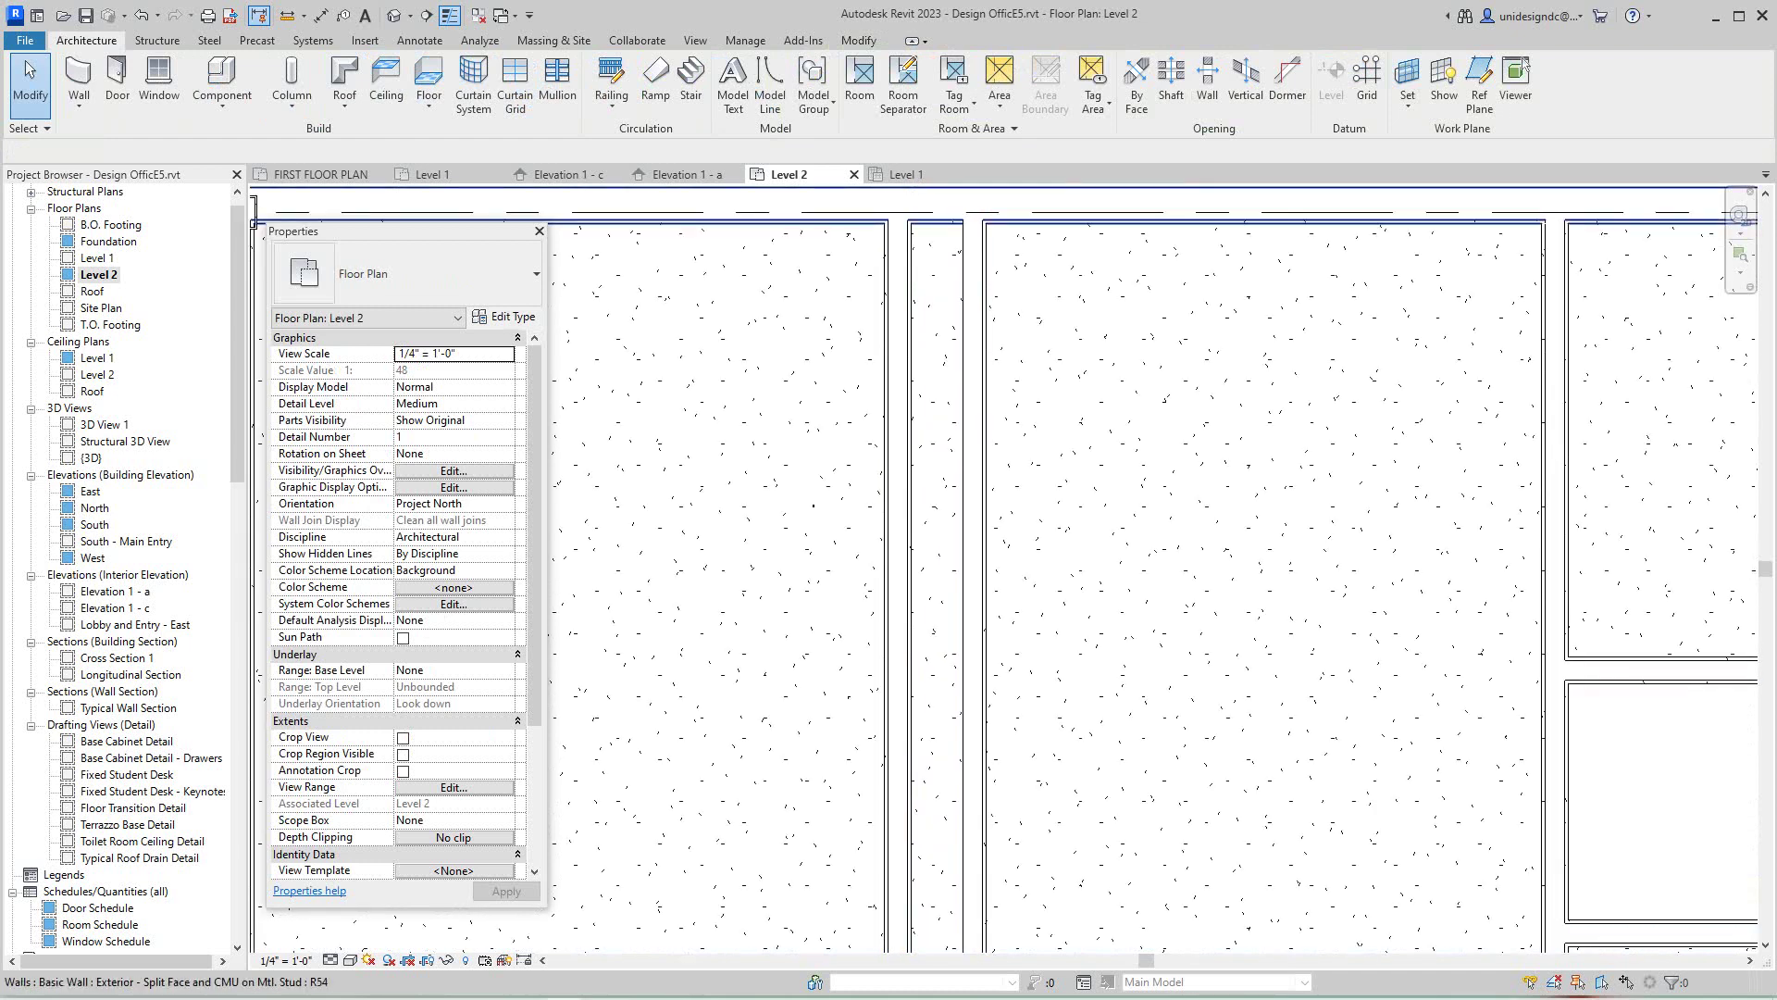
click(859, 41)
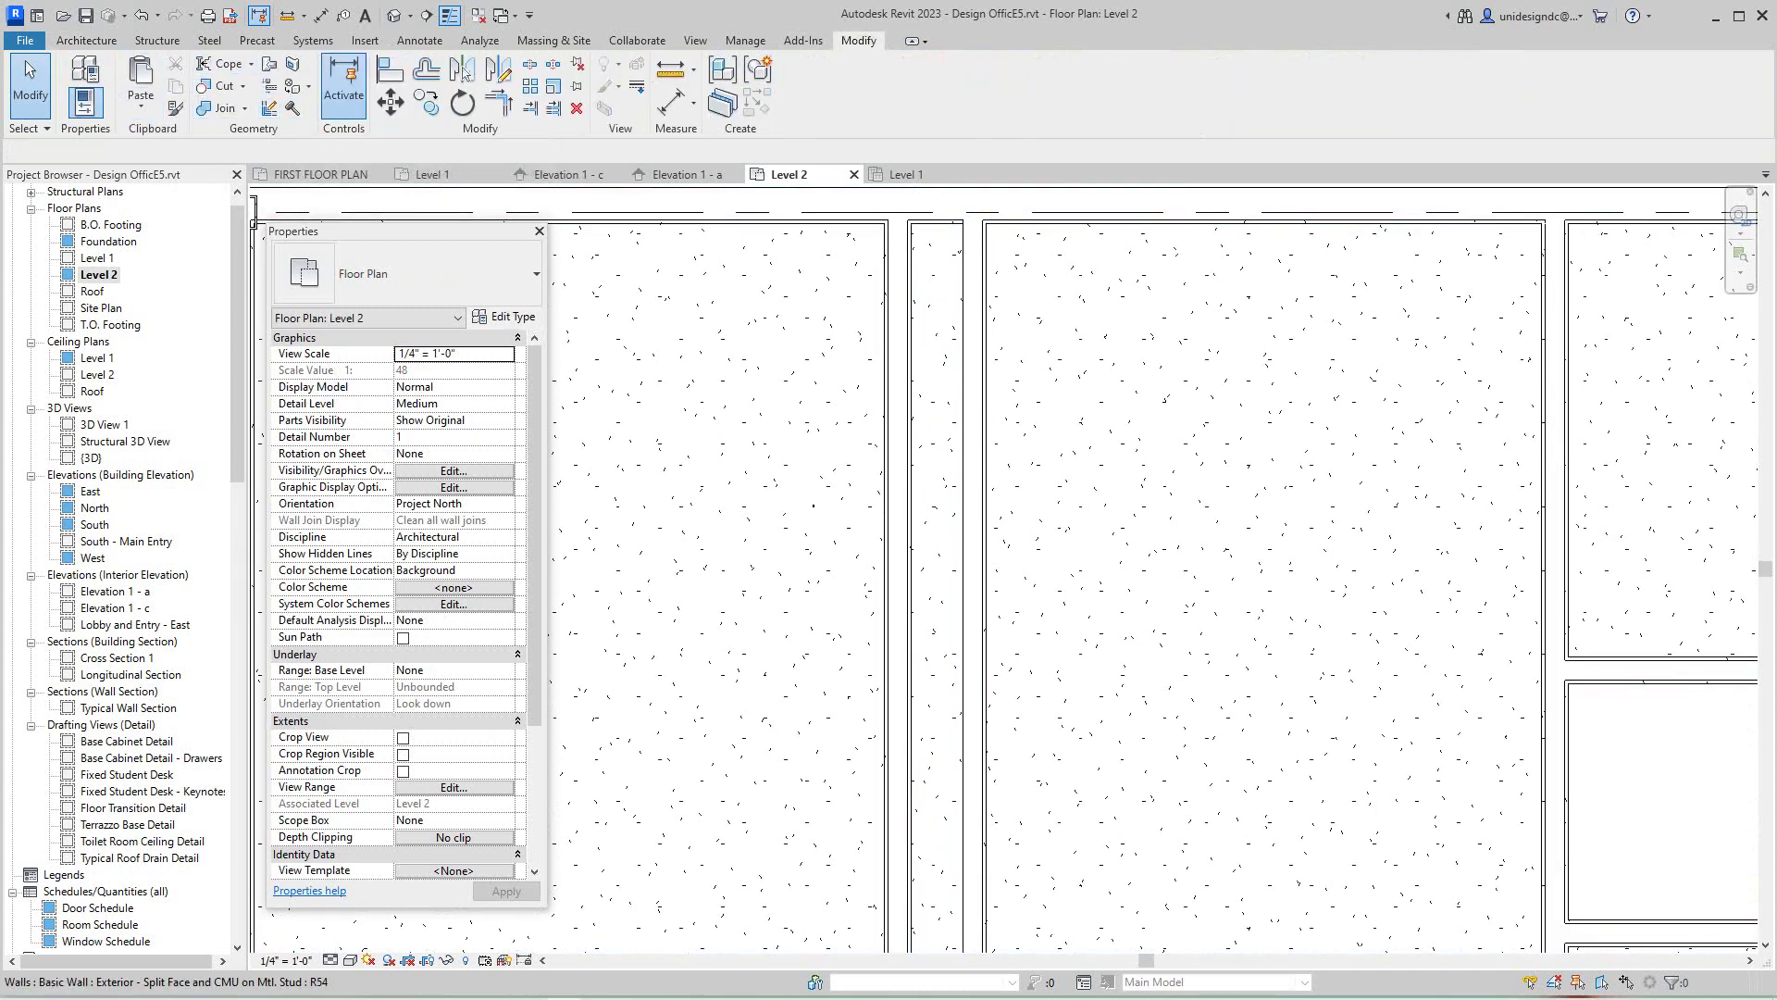
click(175, 108)
click(974, 568)
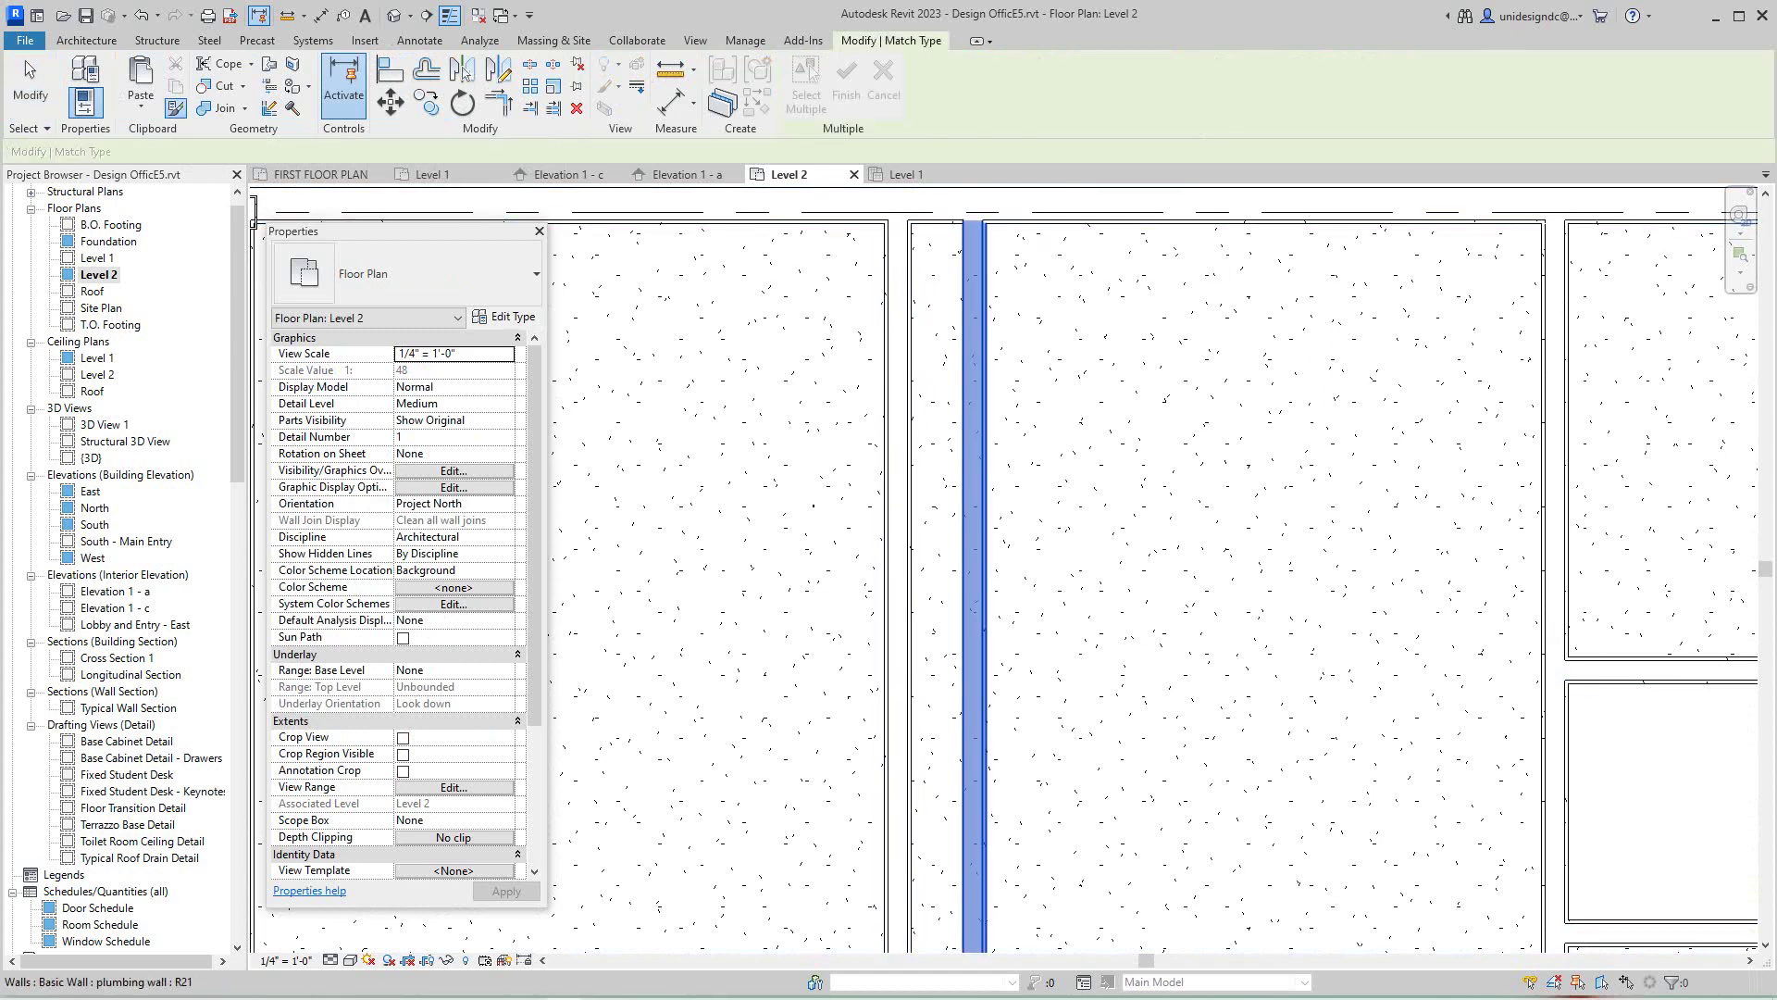
click(897, 568)
scroll(942, 306, down, 4)
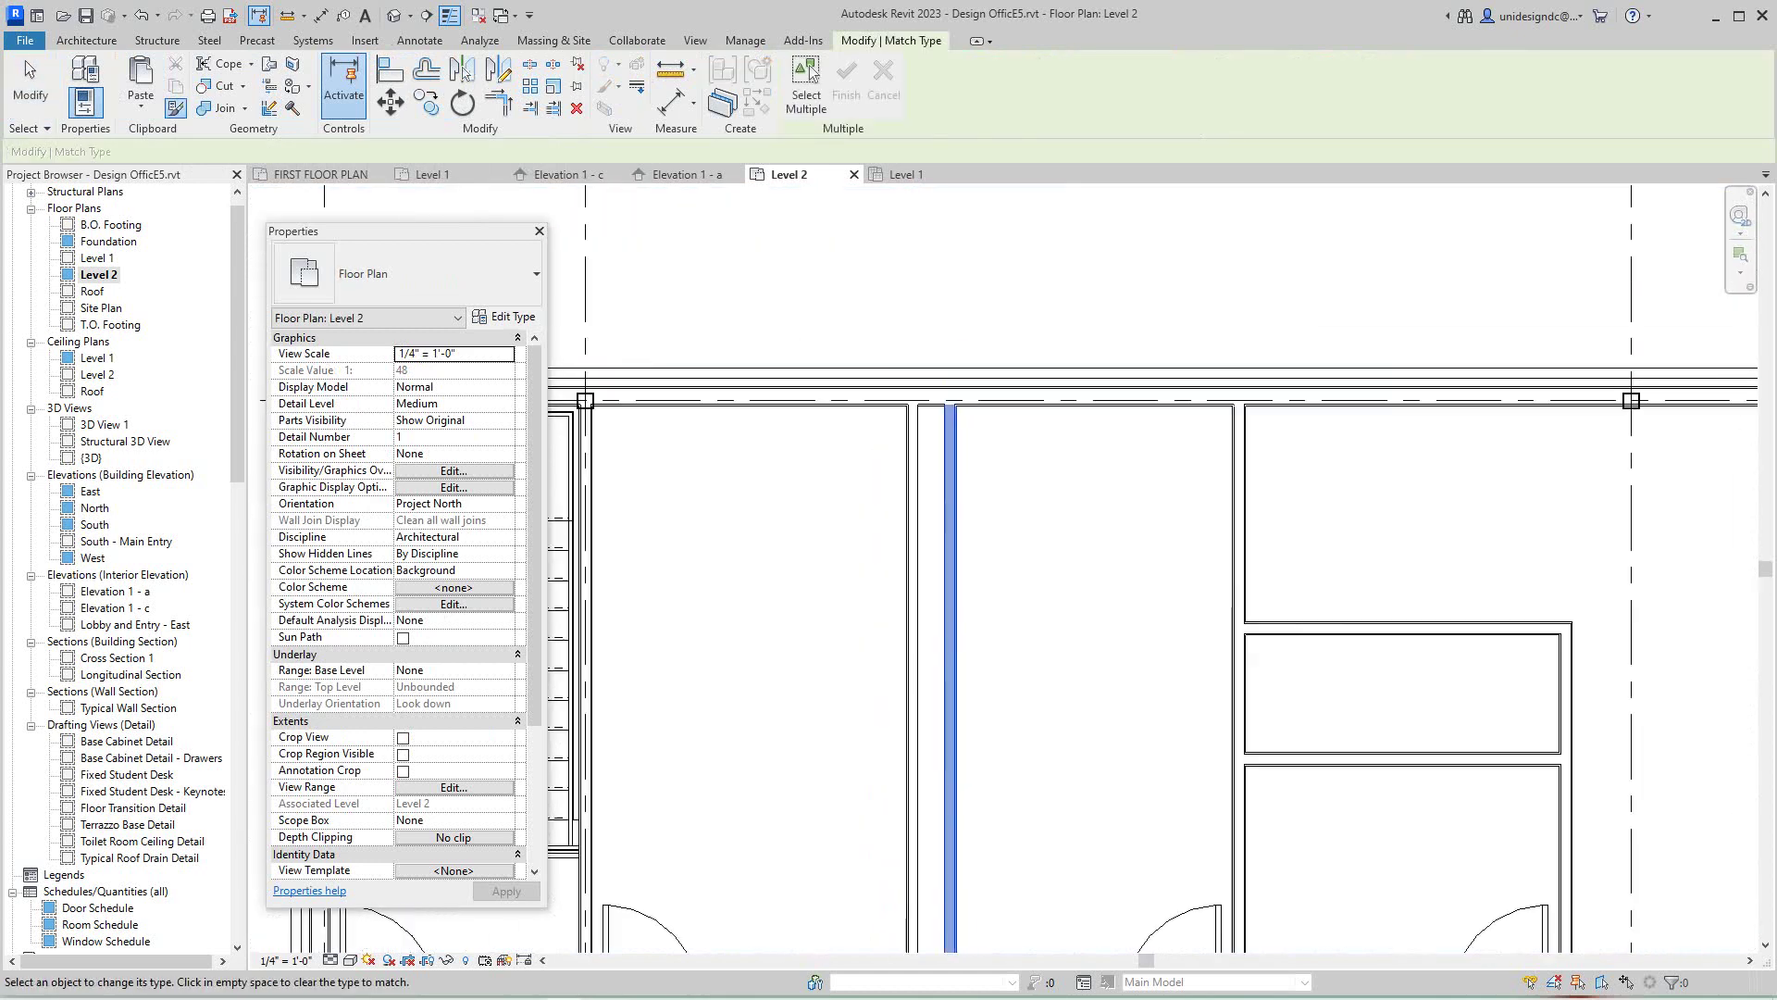
scroll(963, 307, down, 3)
middle_drag(963, 307, 990, 428)
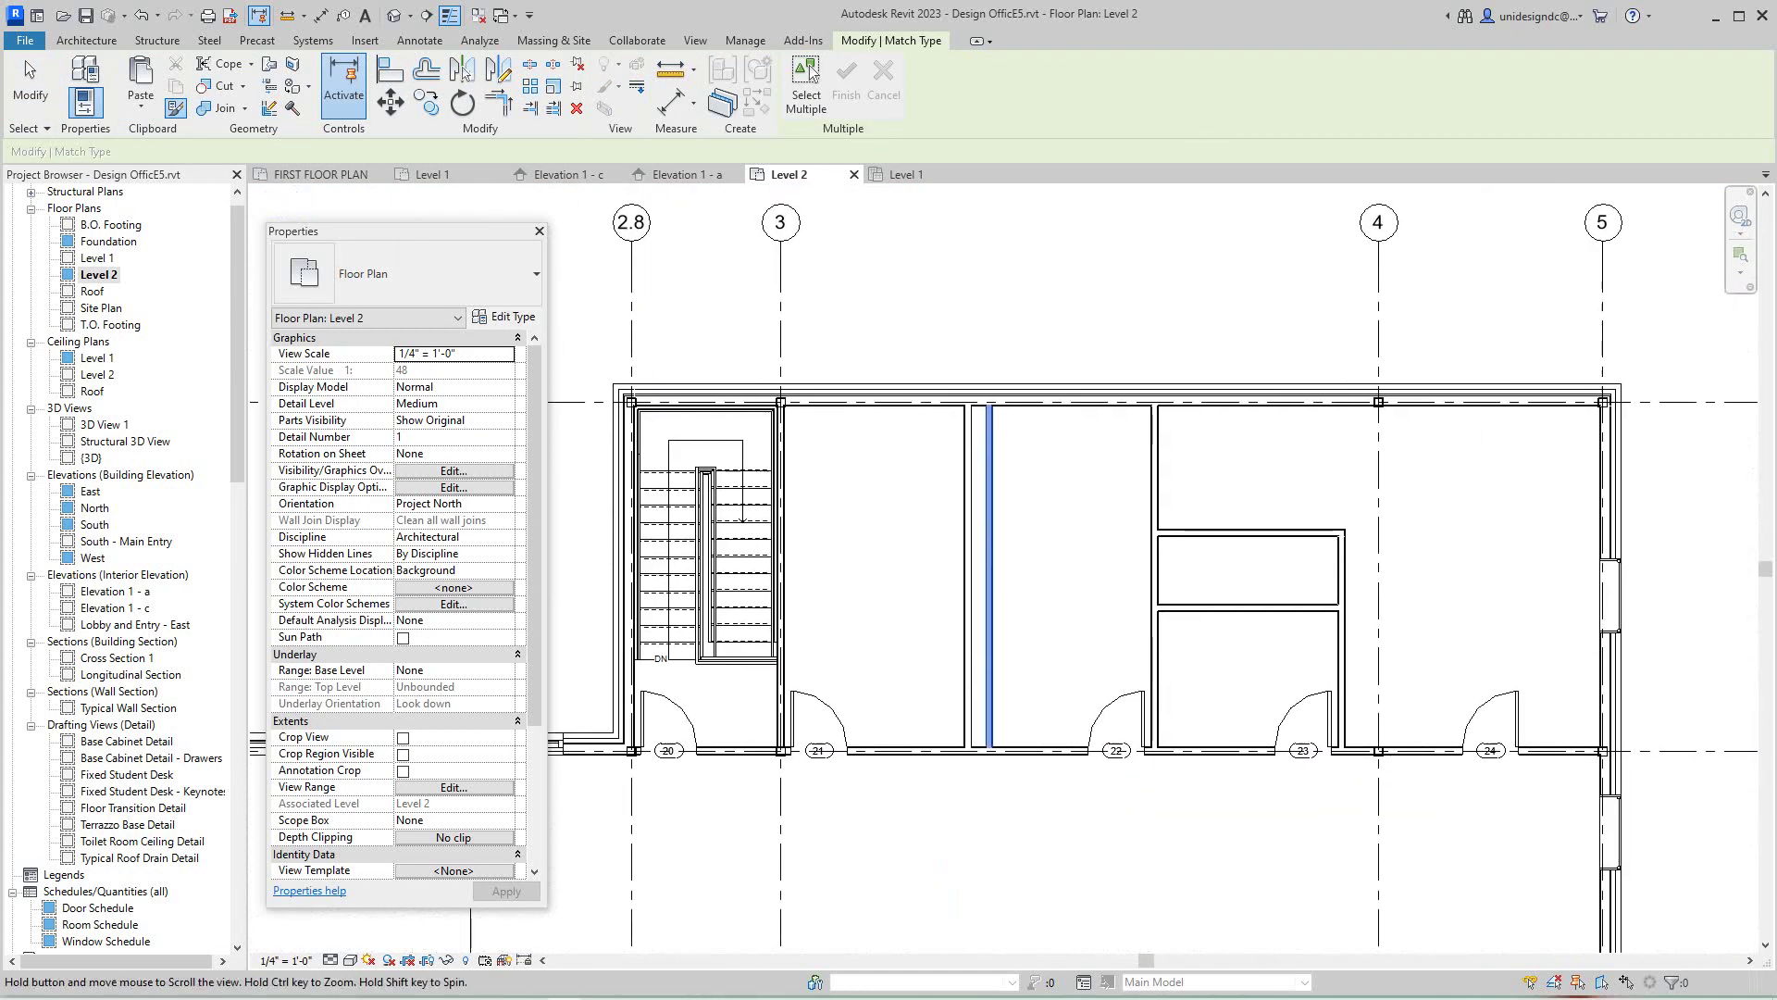
scroll(991, 428, up, 2)
right_click(986, 297)
click(1028, 306)
scroll(1012, 314, down, 1)
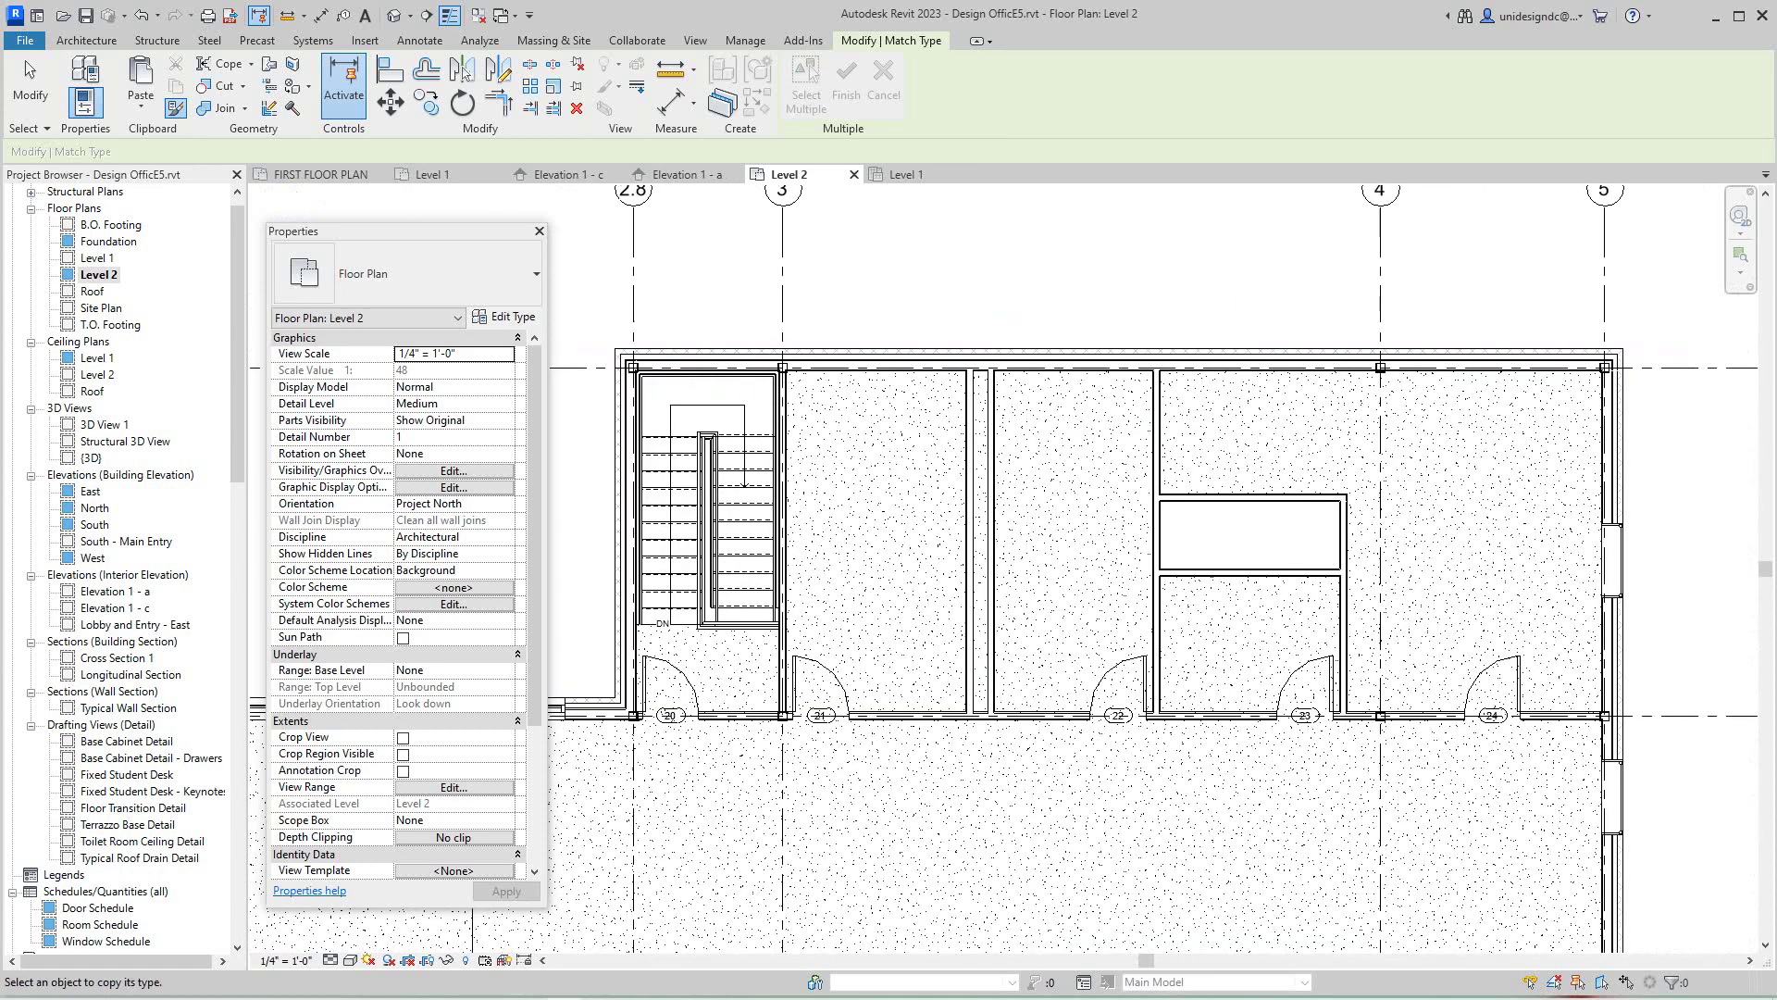
- Open the Level 1 reflected ceiling plan at the two restrooms
middle_drag(1012, 314, 1024, 341)
scroll(1022, 562, up, 3)
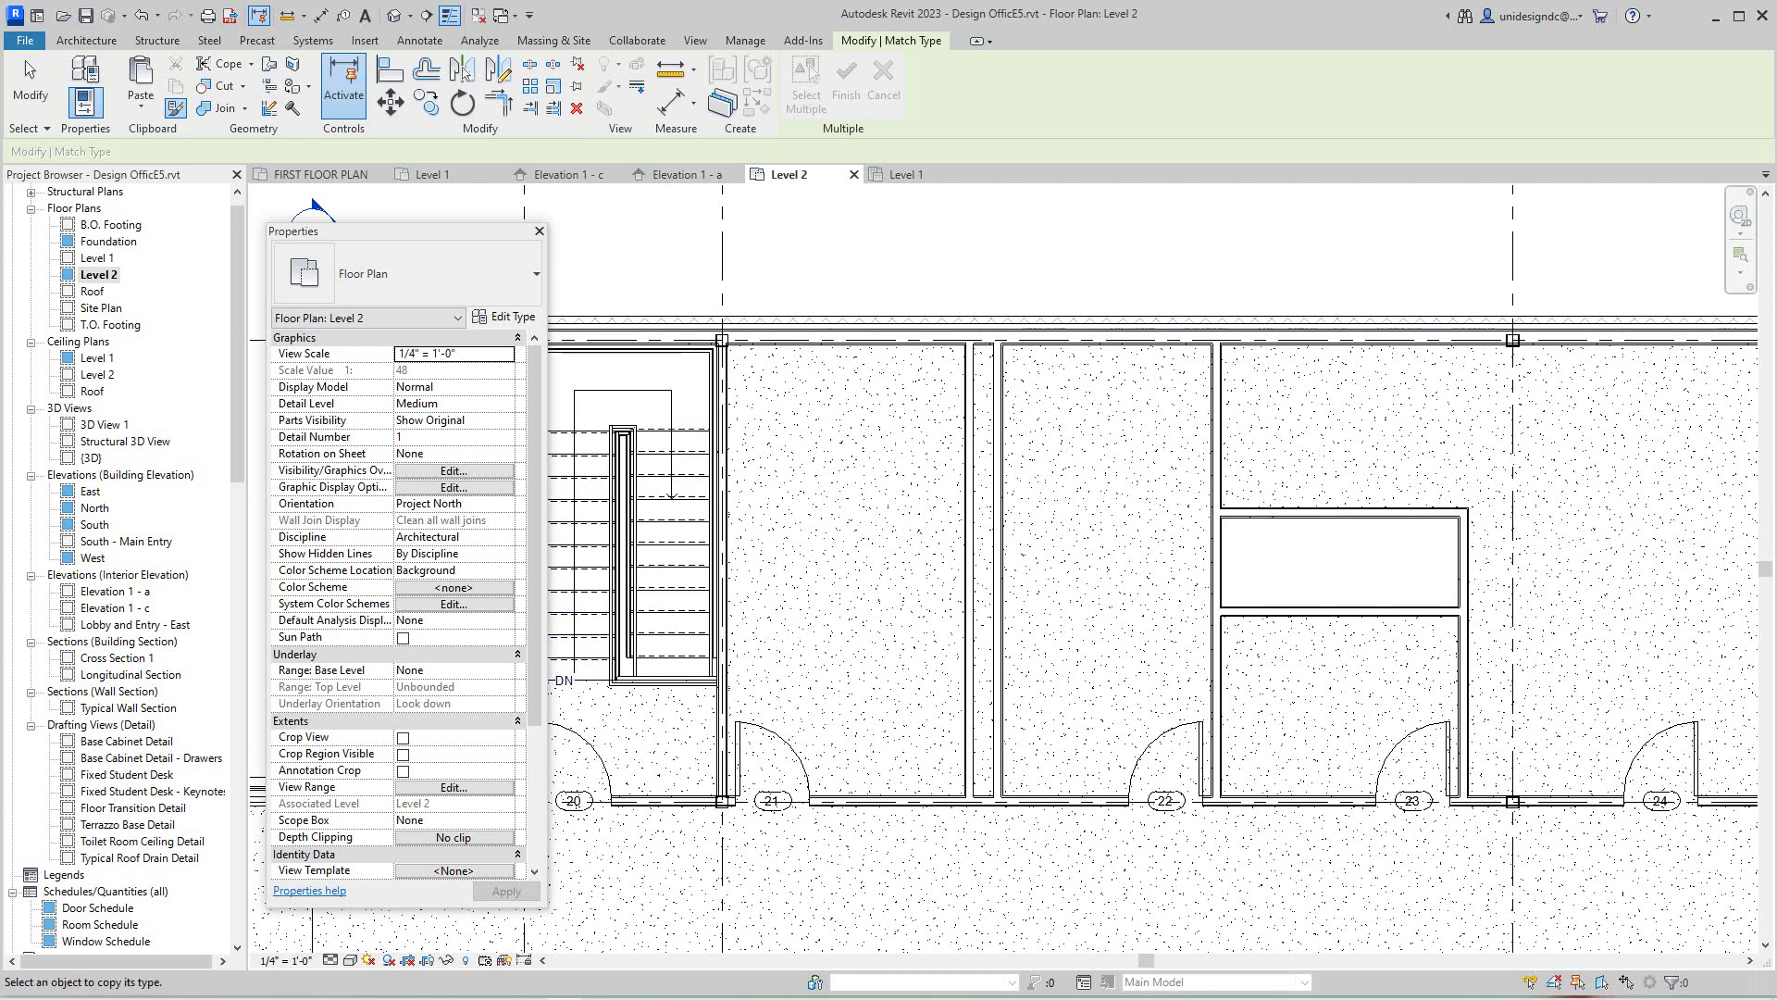
double_click(97, 357)
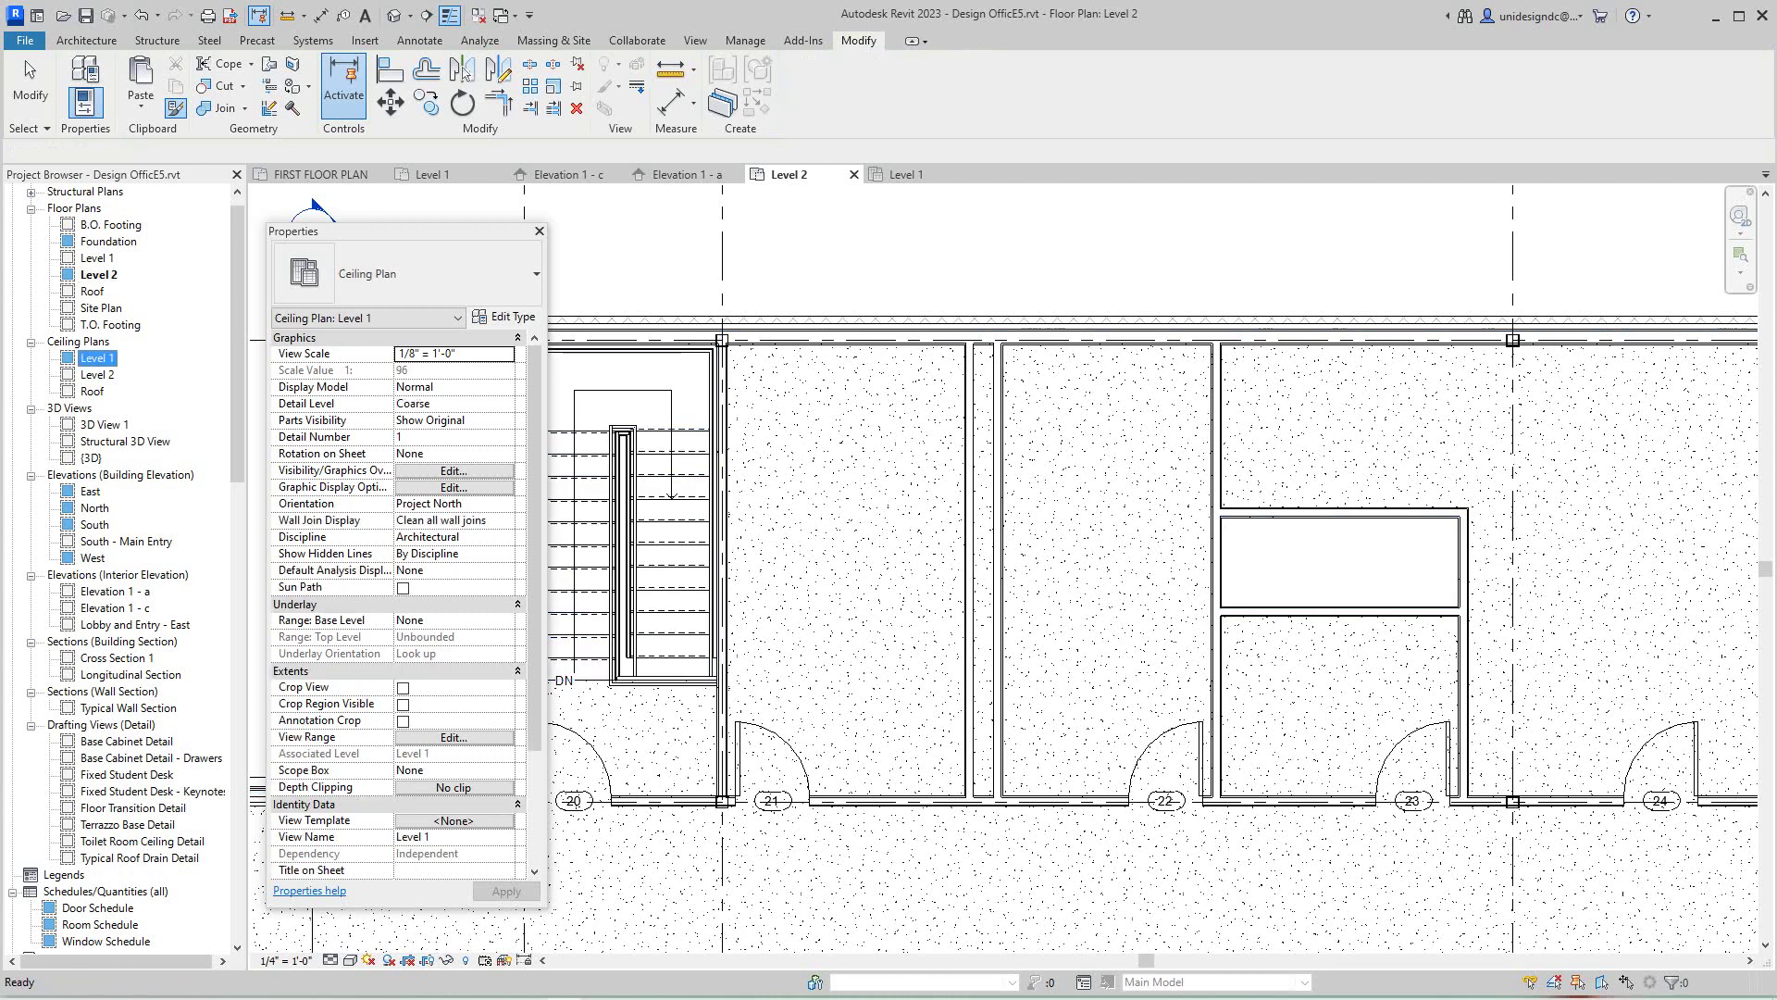
scroll(1041, 437, up, 1)
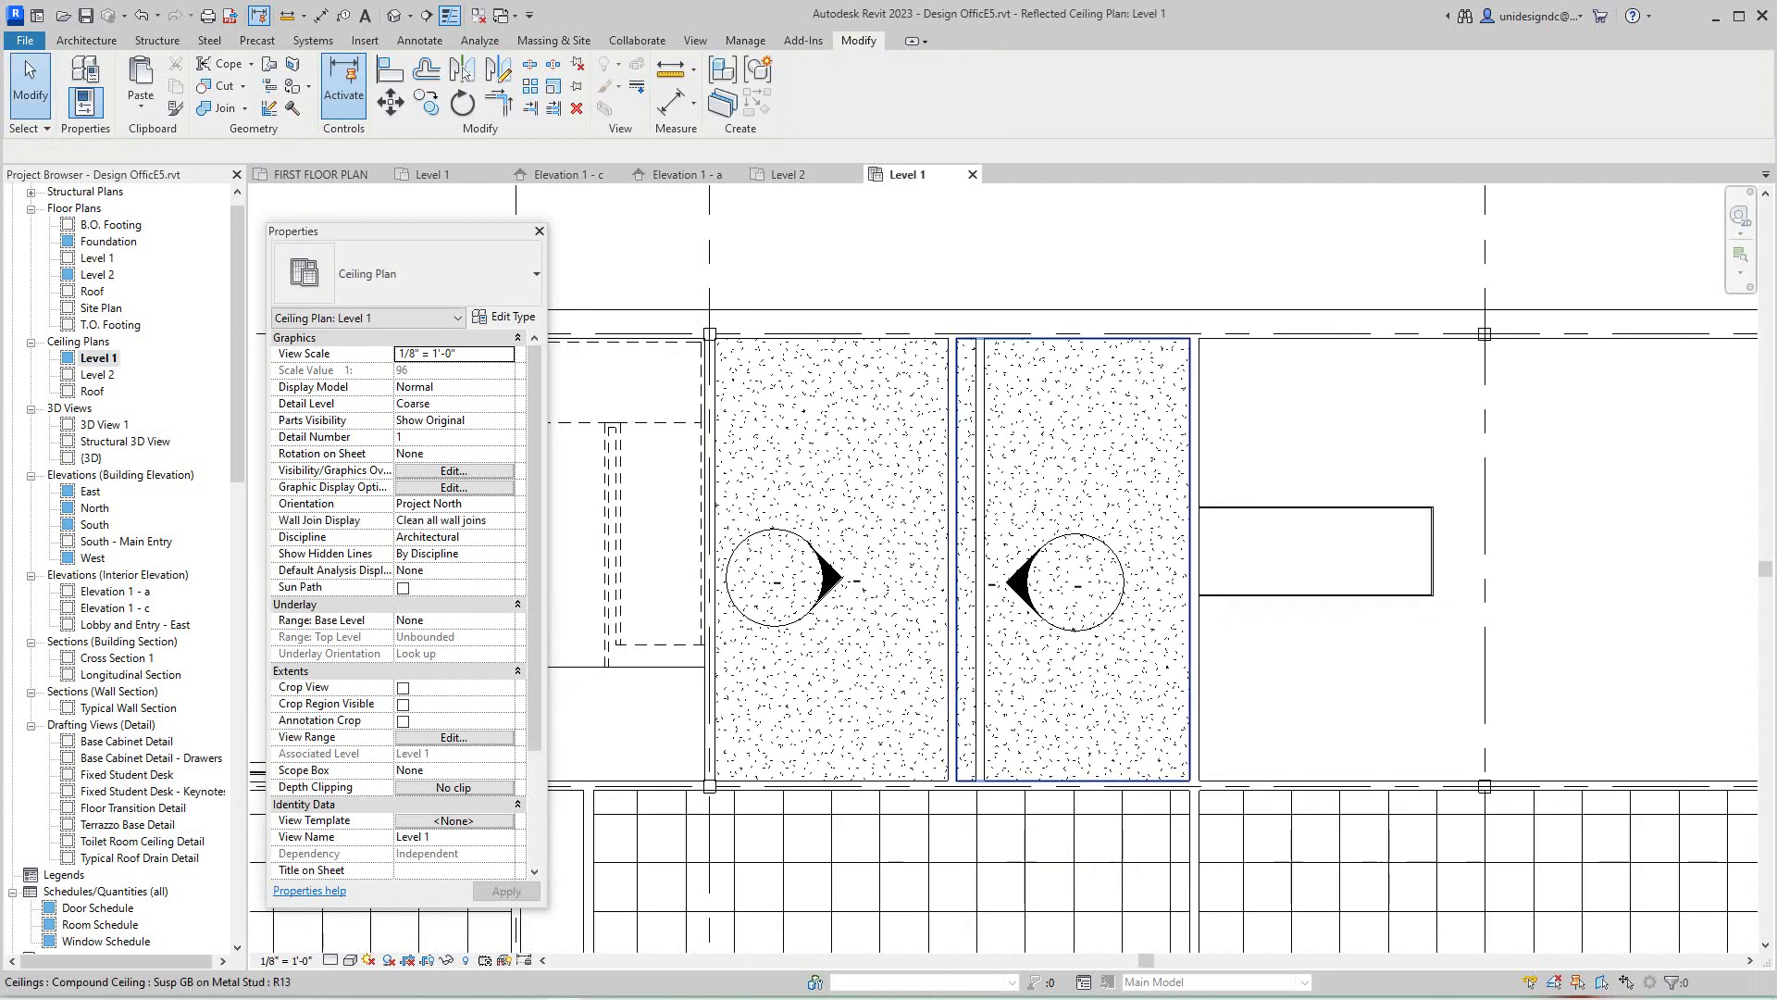
- Edit the boundary of the restroom ceiling that crosses the plumbing chase, moving its chase-side edge 1' 2" to the plumbing wall's inner face
click(957, 459)
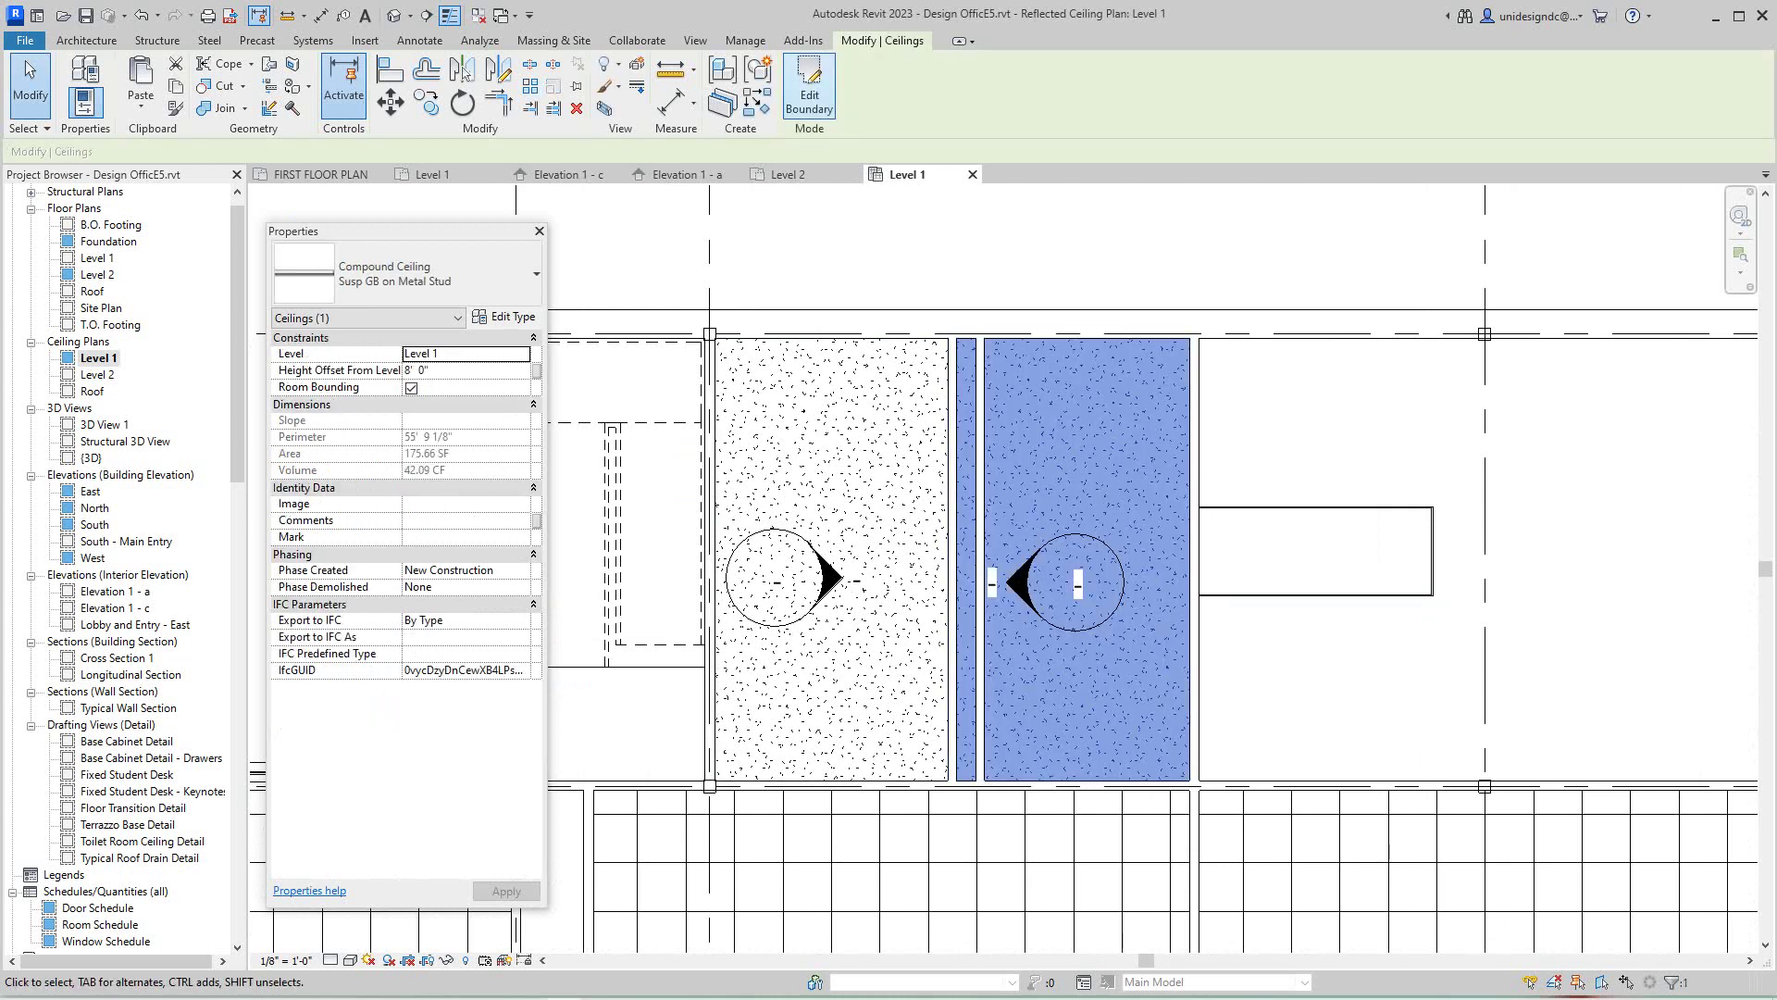
click(808, 86)
click(809, 85)
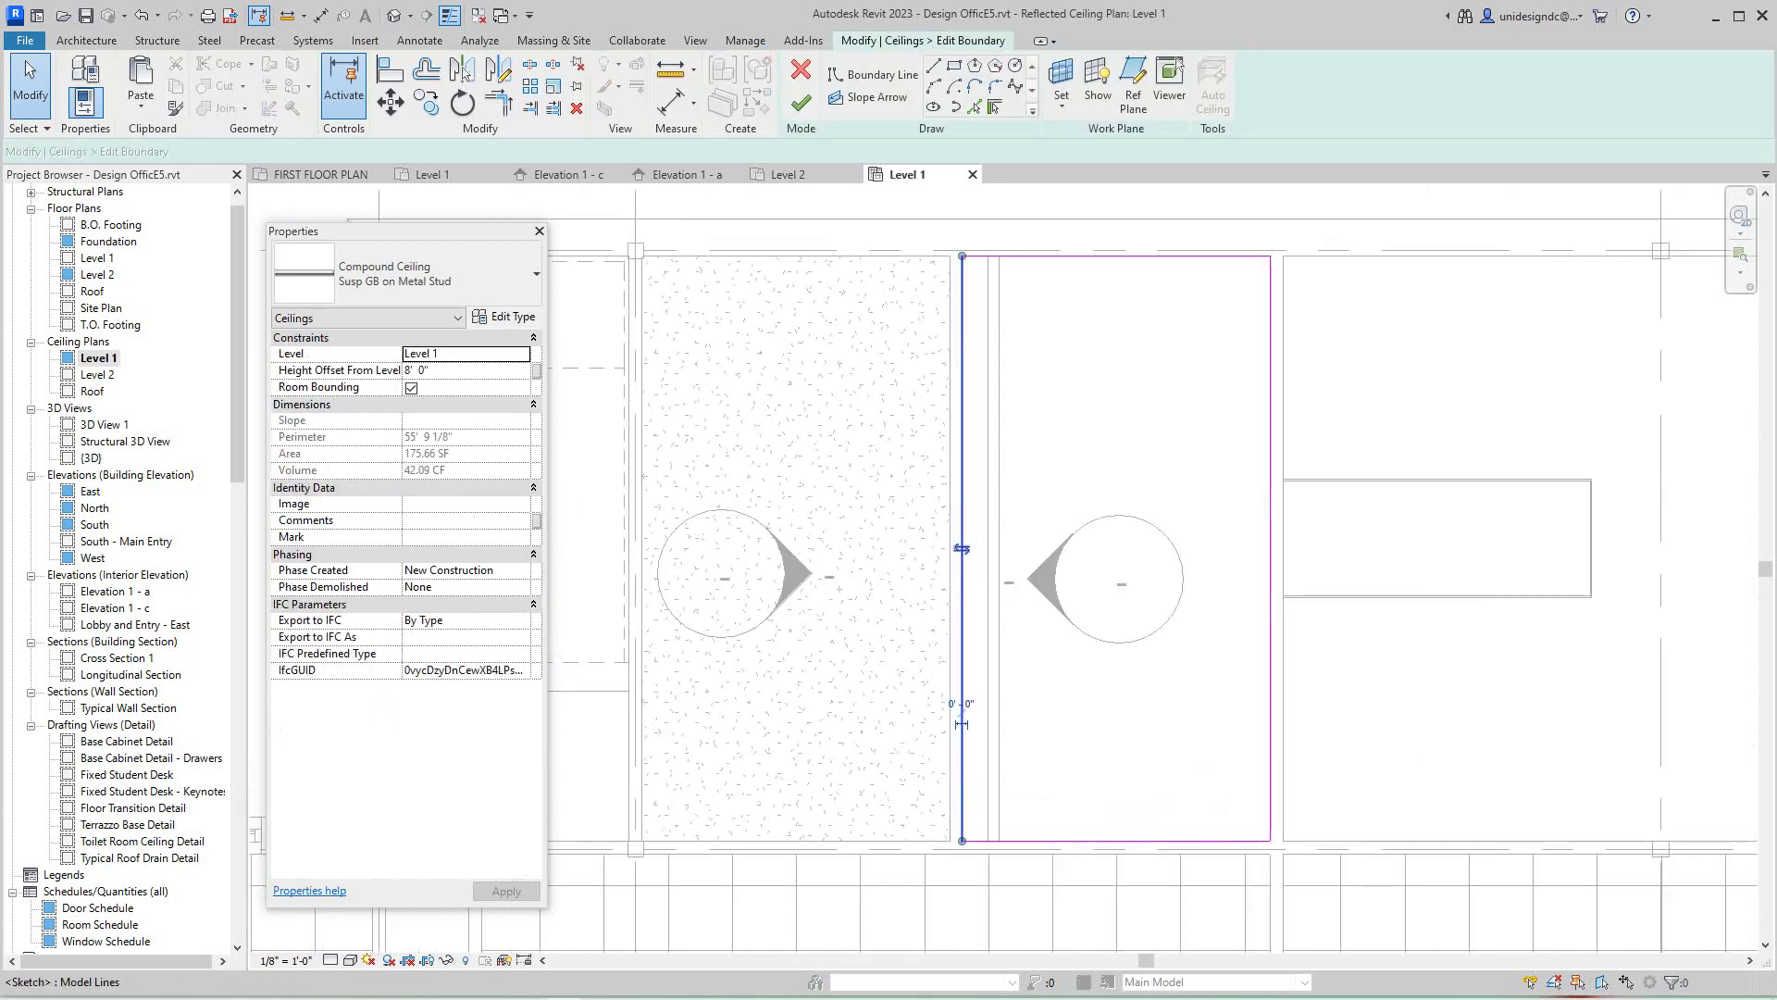
click(962, 548)
scroll(1009, 576, down, 2)
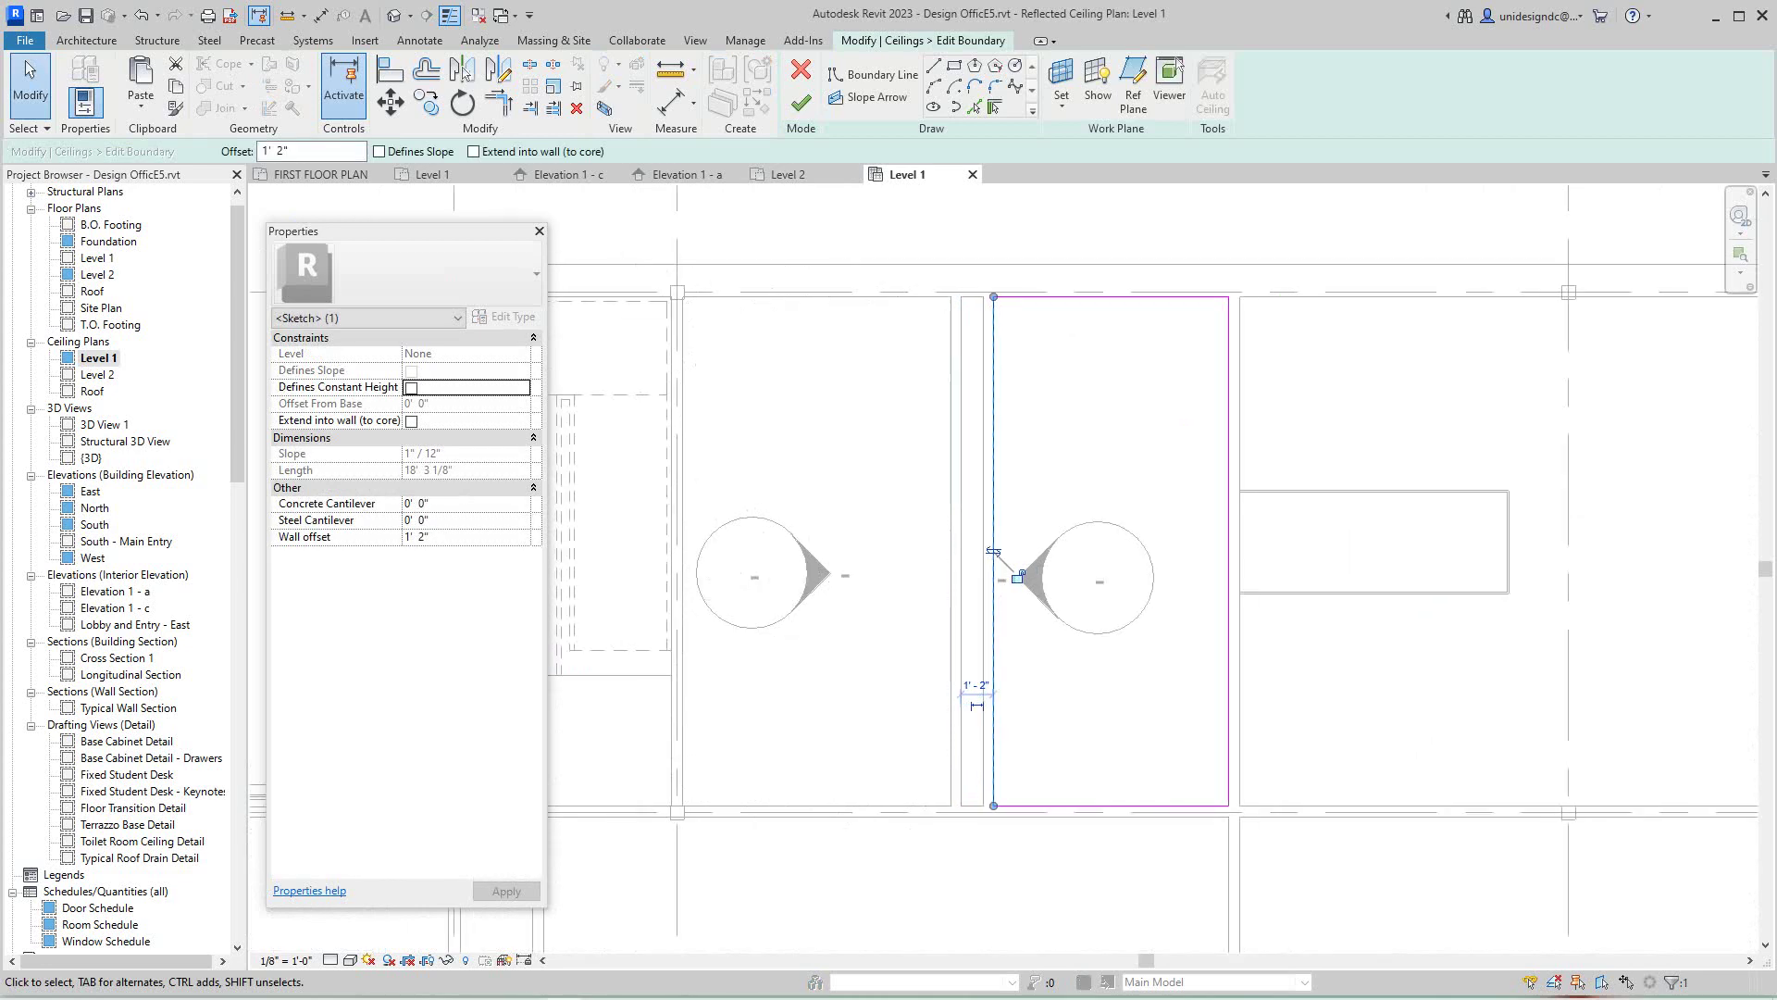
scroll(989, 553, down, 2)
click(802, 101)
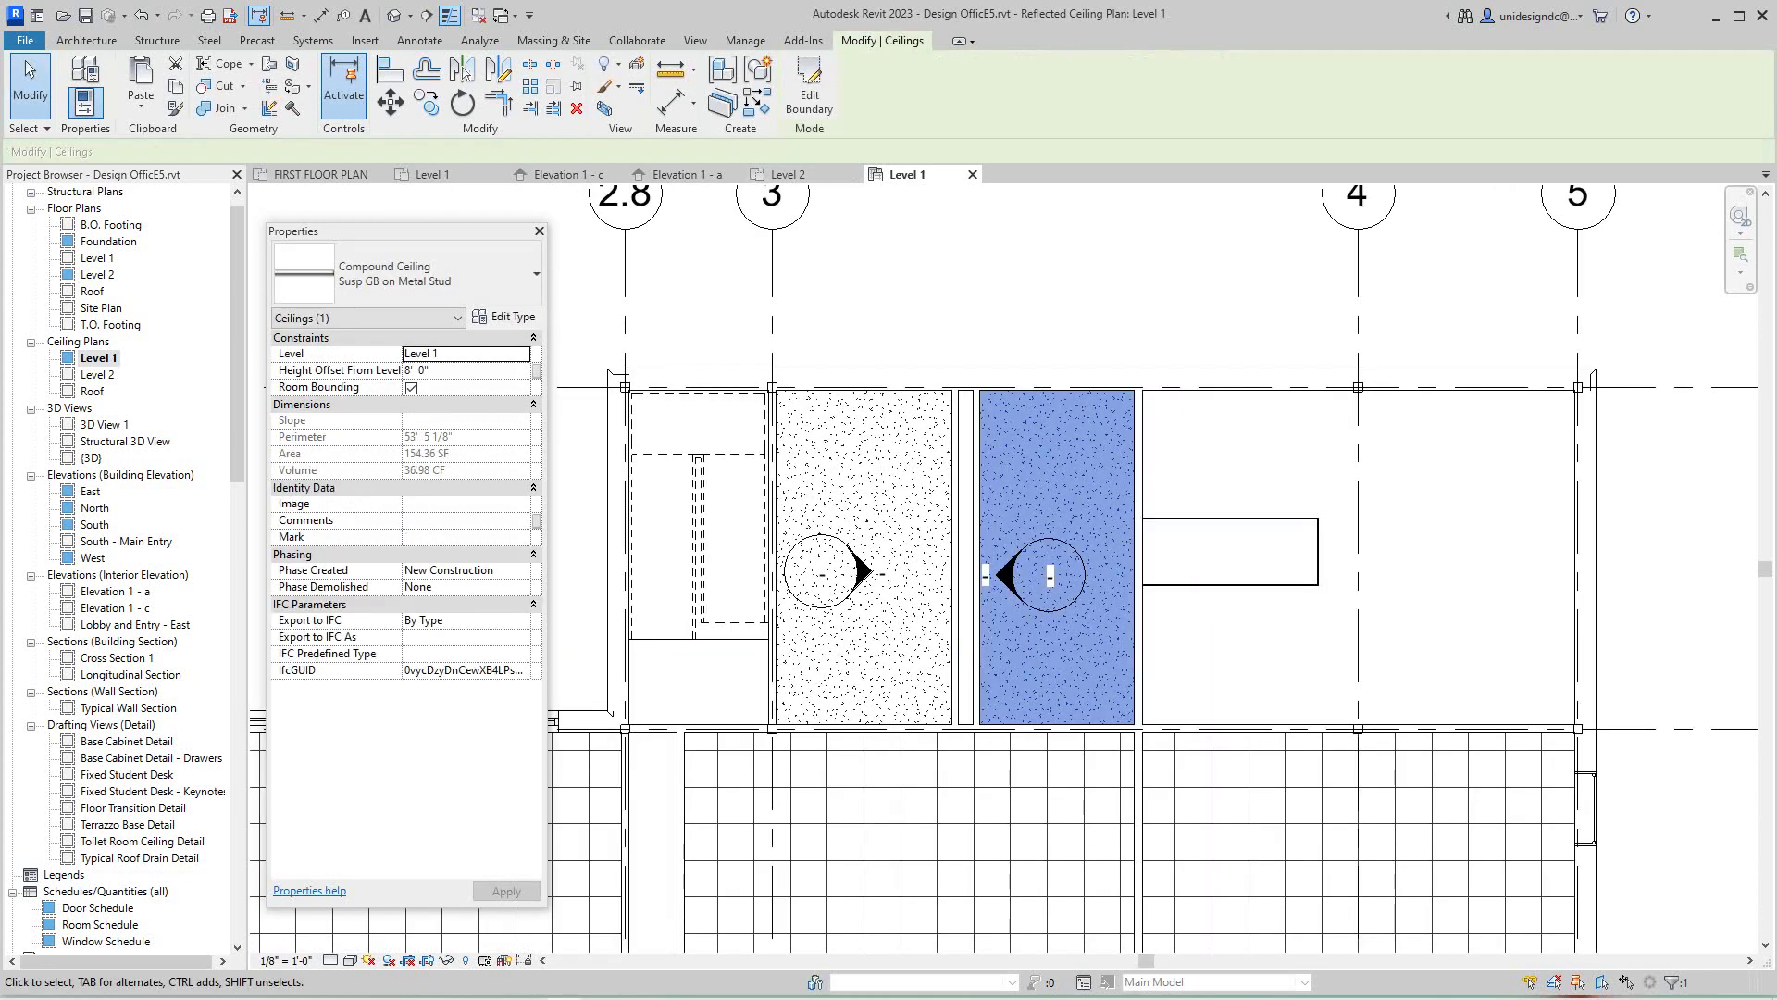
key(Escape)
scroll(960, 535, up, 2)
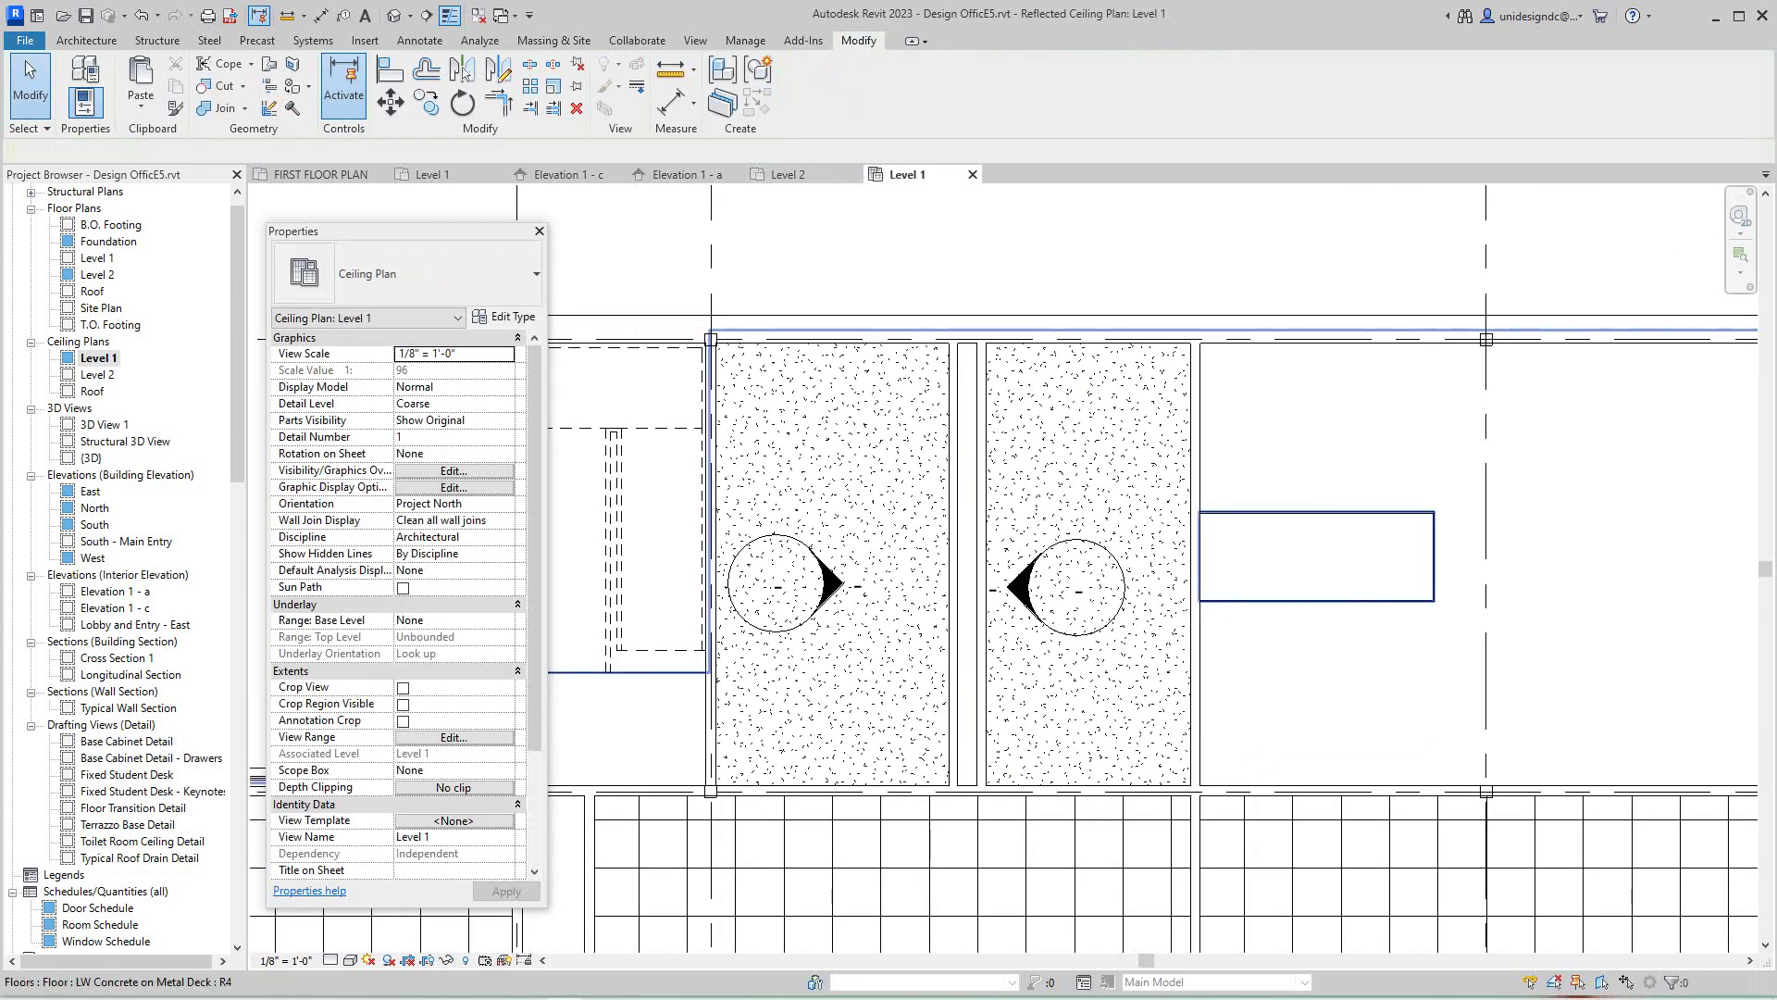
scroll(963, 547, down, 2)
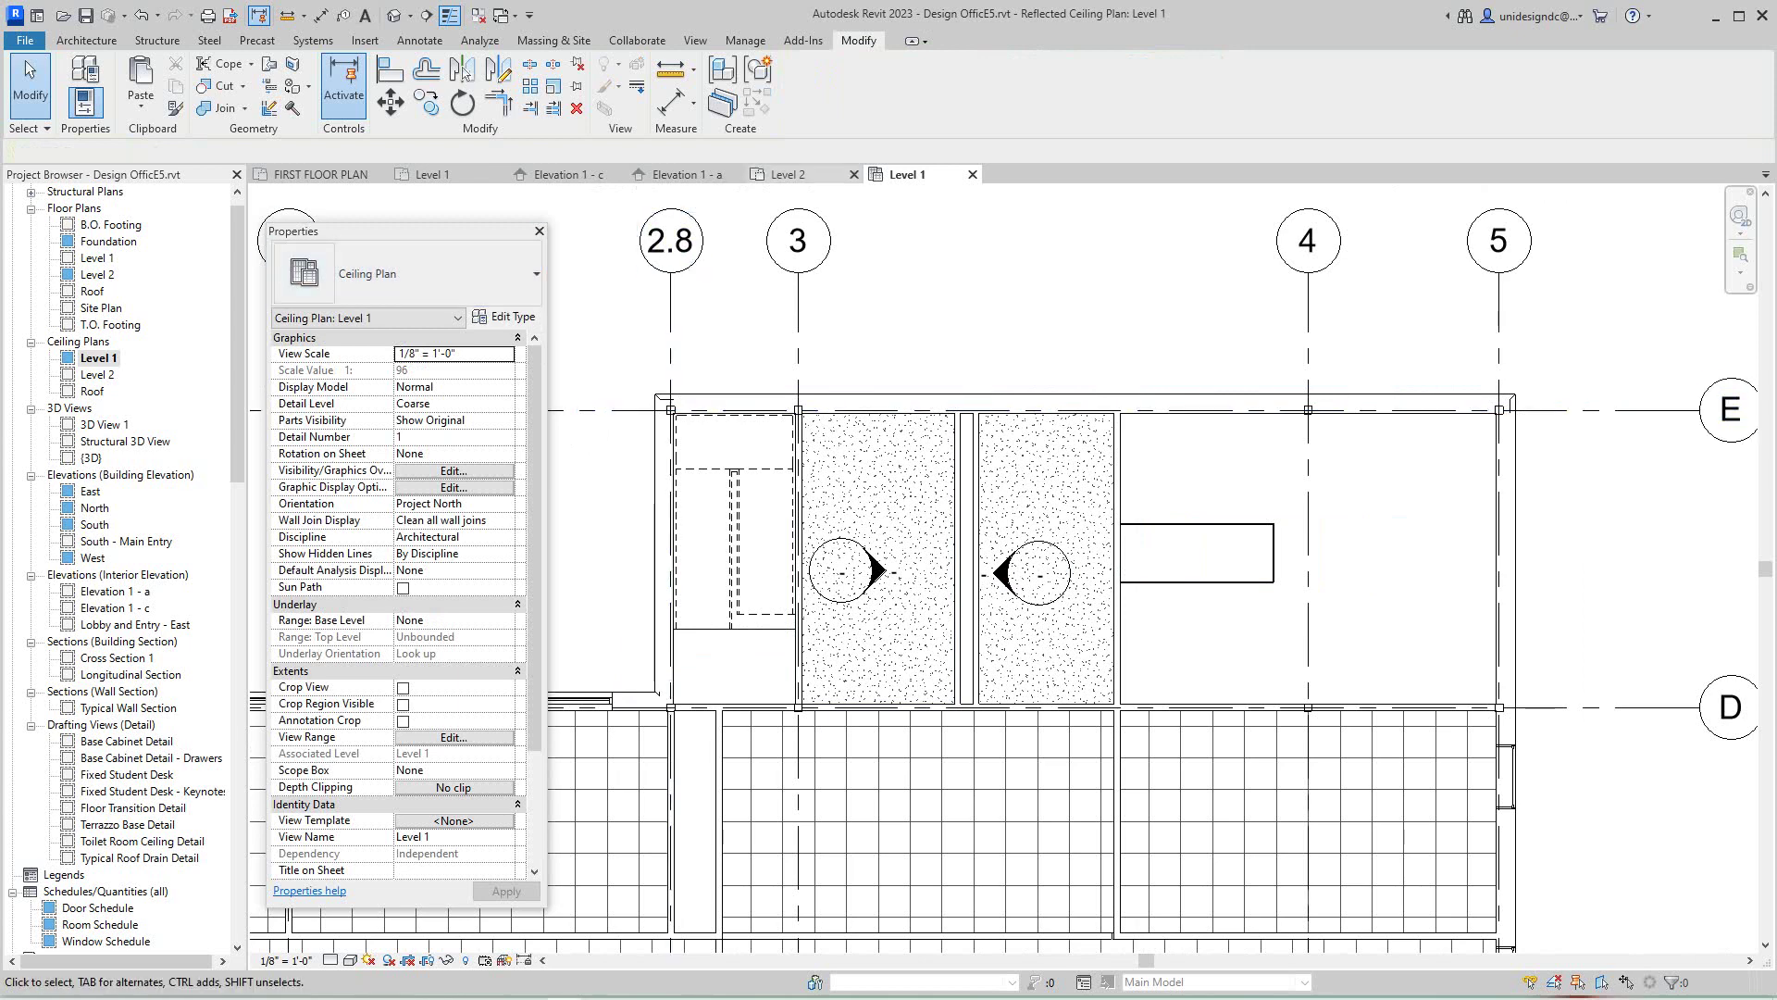
- Return to the Level 2 floor plan and cut a rectangular opening in the concrete deck floor between the two plumbing walls
click(788, 174)
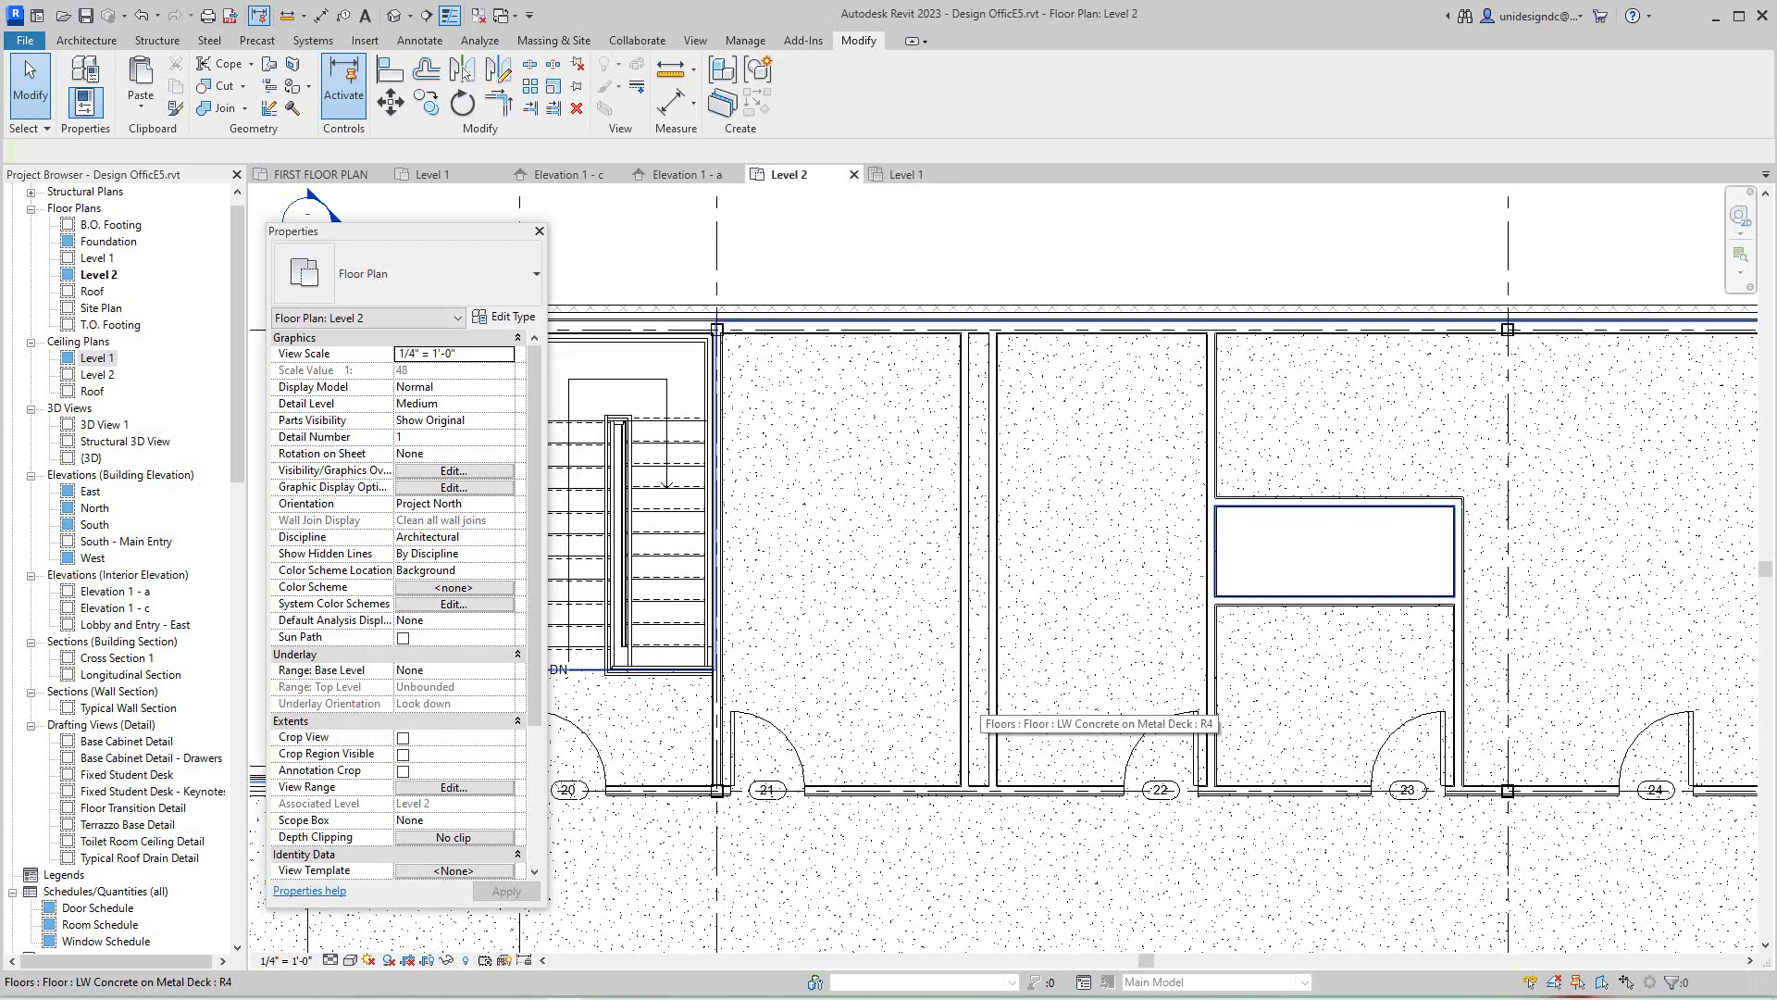
click(977, 709)
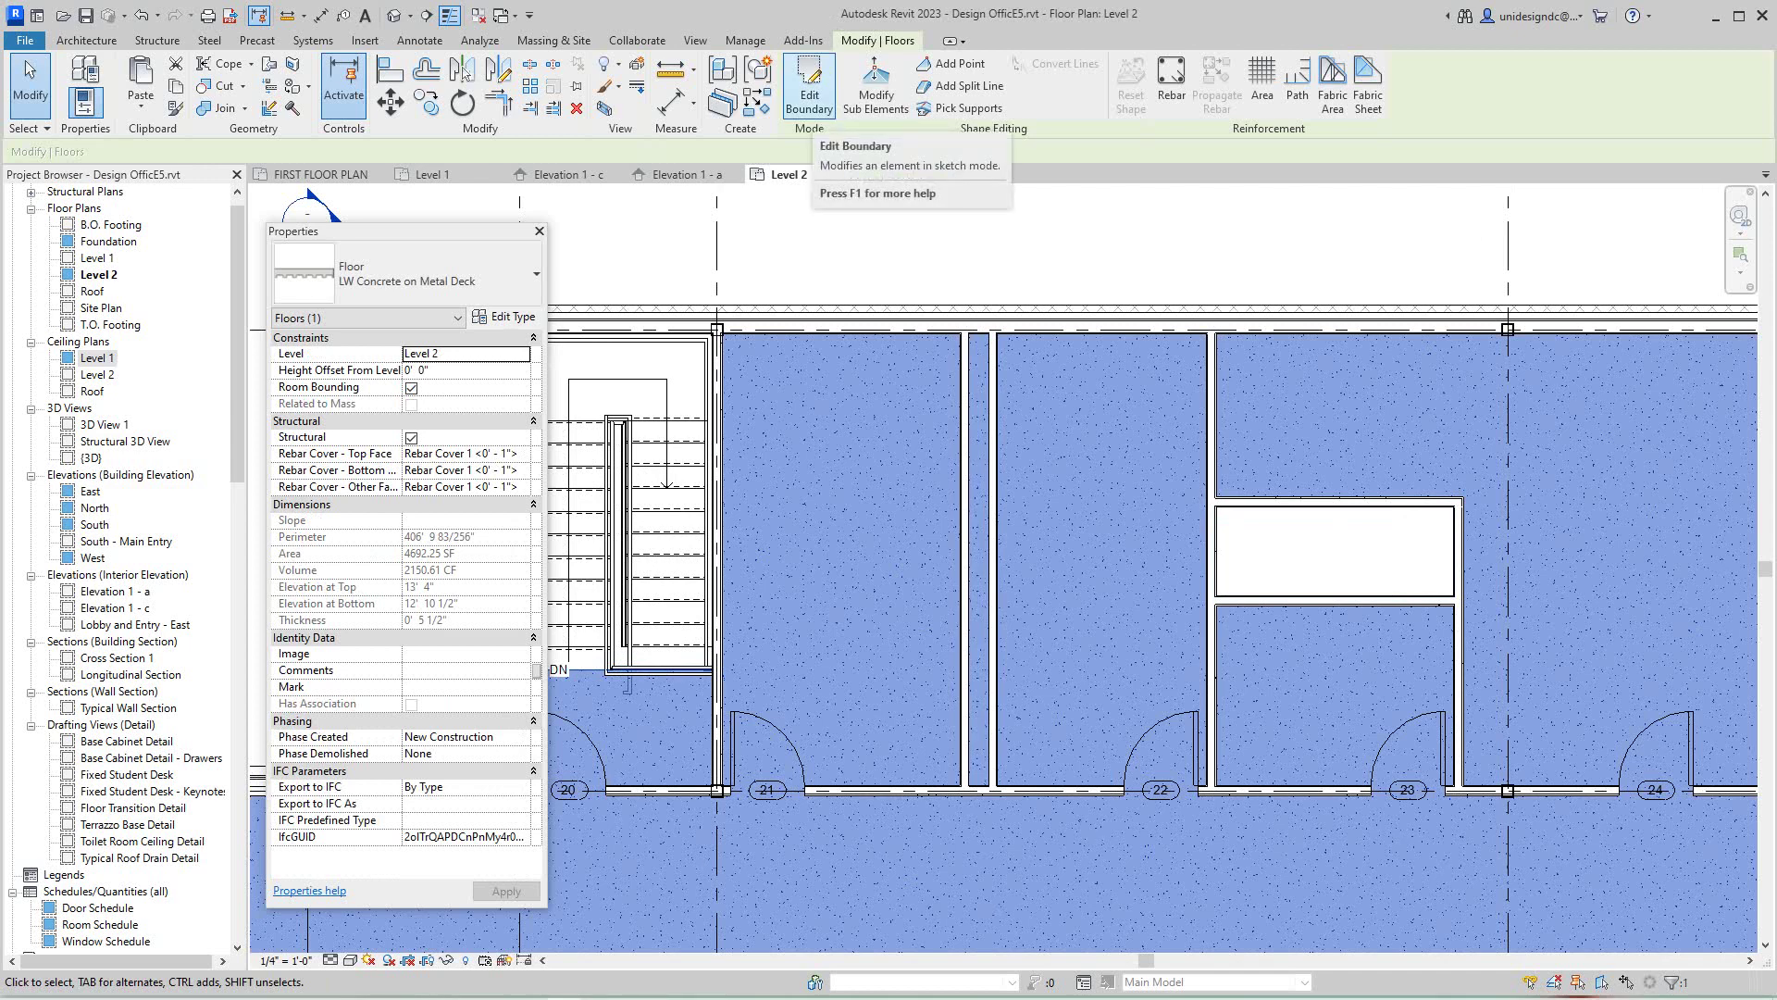
click(809, 88)
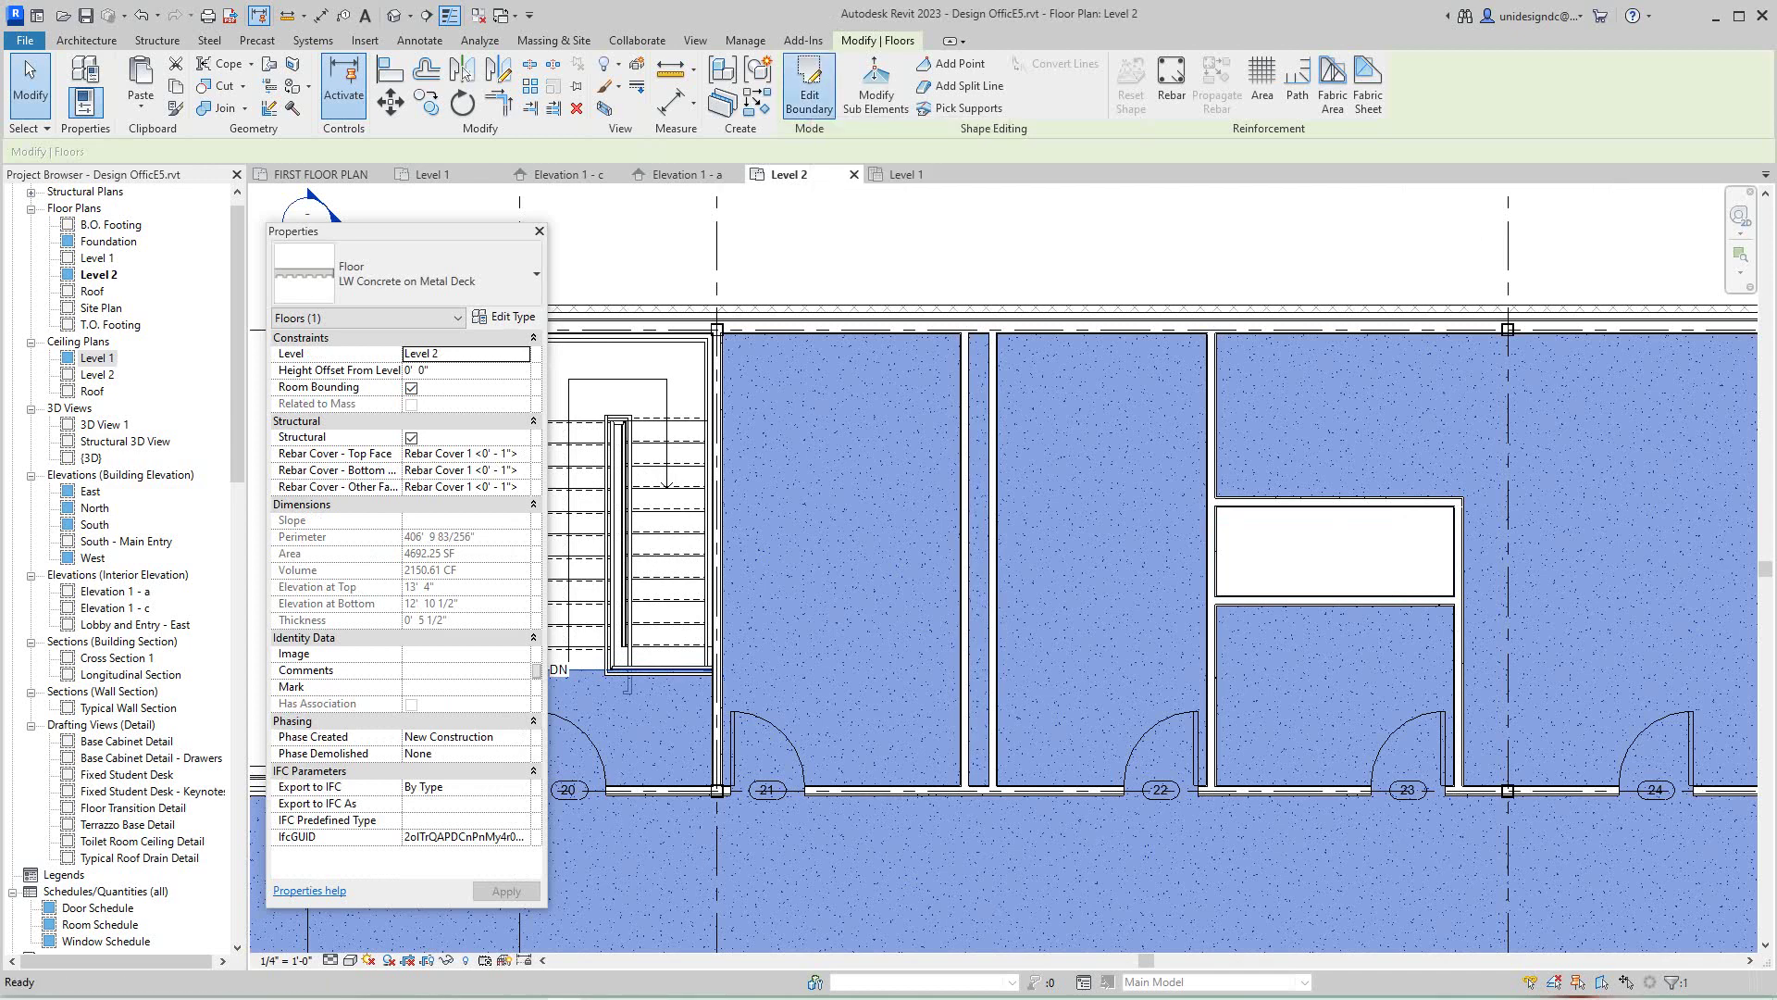
scroll(991, 362, up, 1)
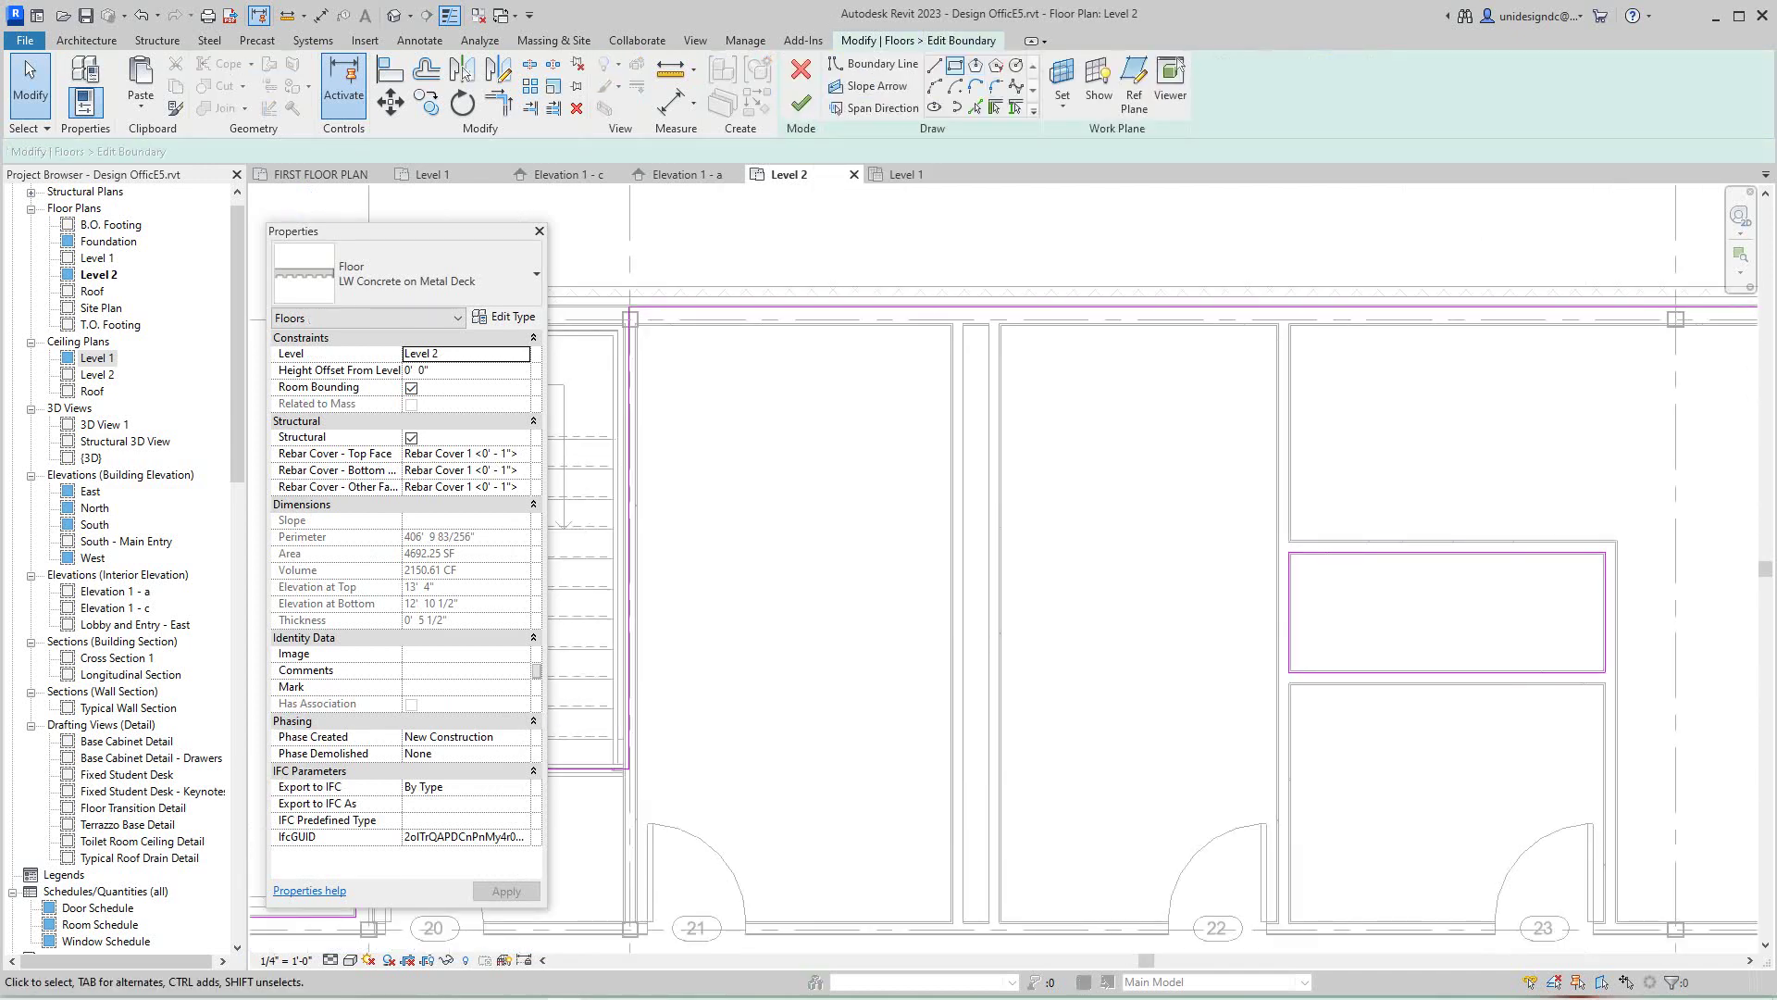
click(954, 65)
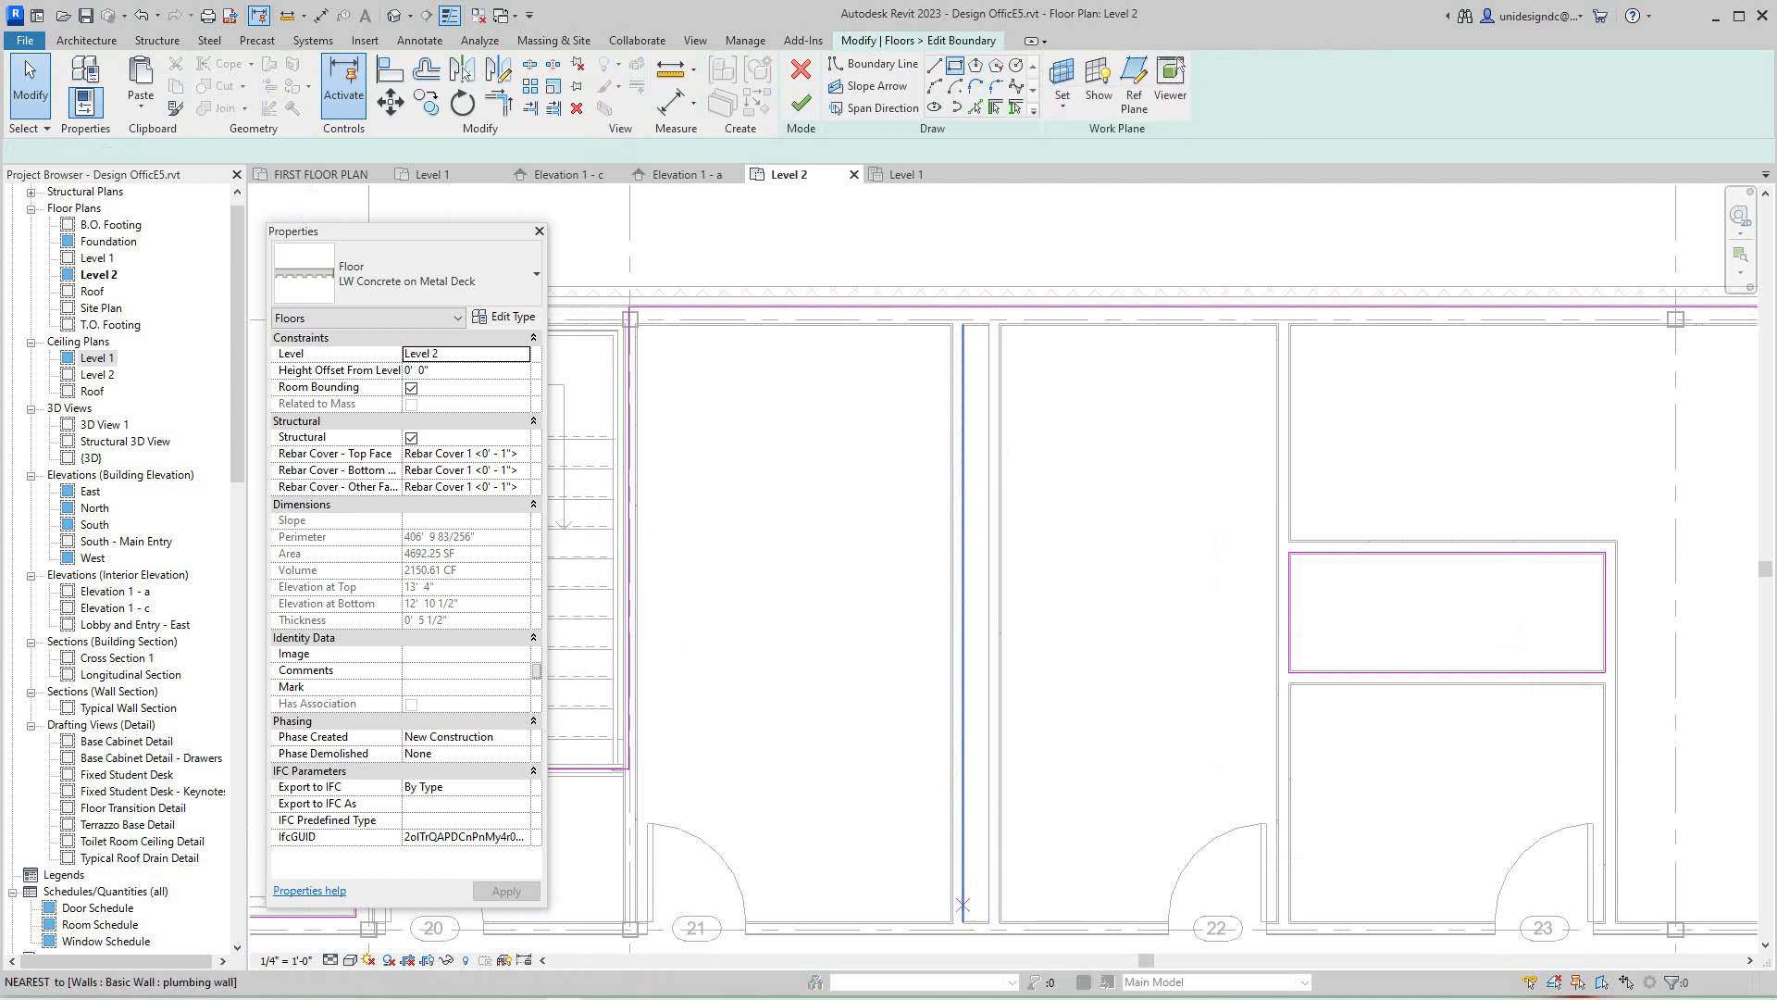
click(963, 921)
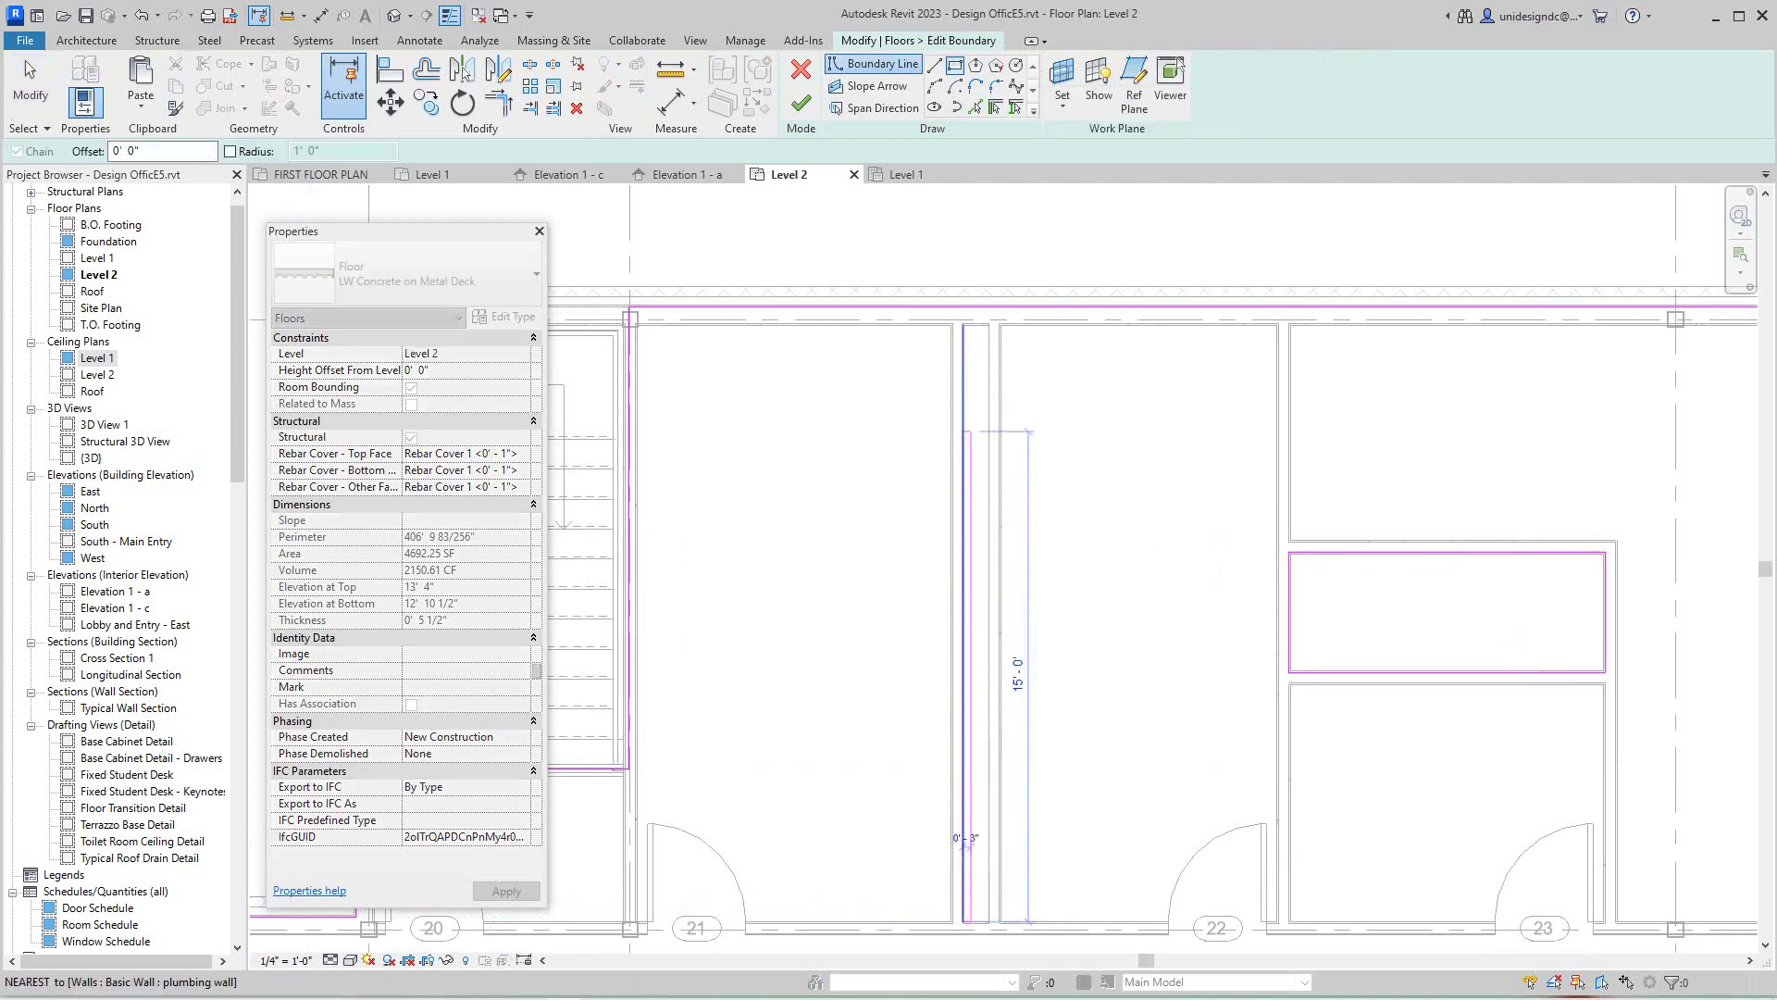
scroll(997, 319, up, 2)
click(997, 307)
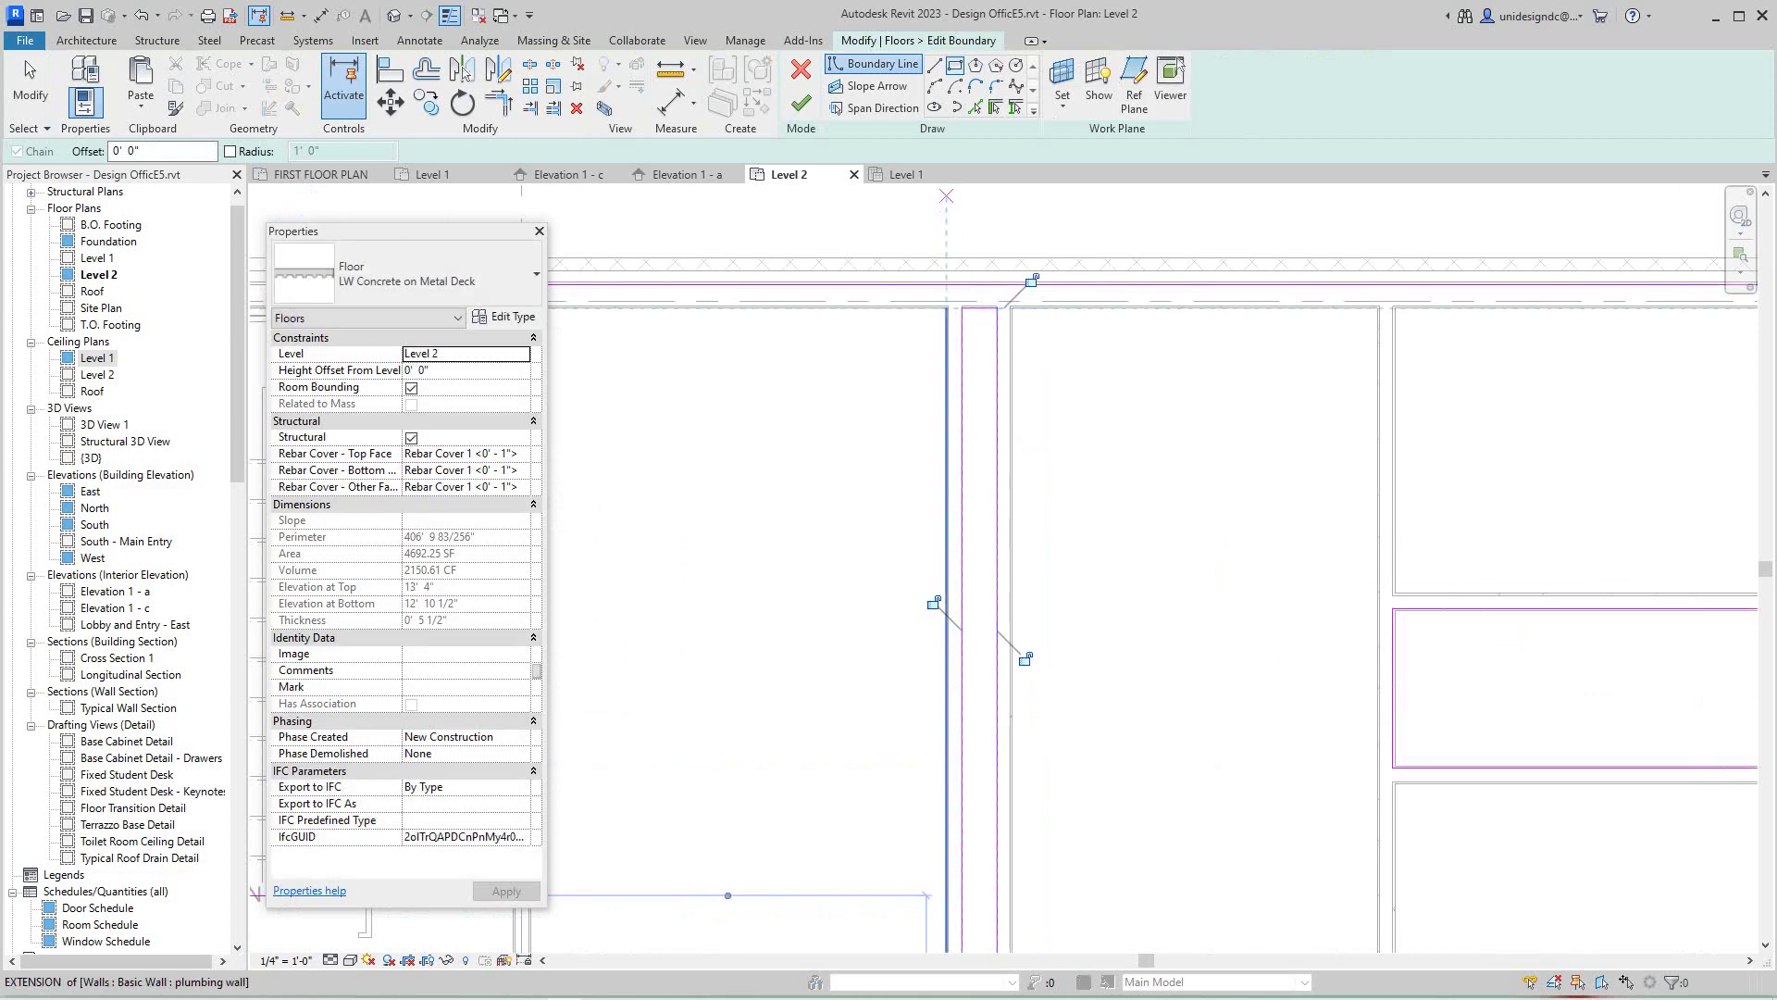
click(801, 103)
click(1013, 520)
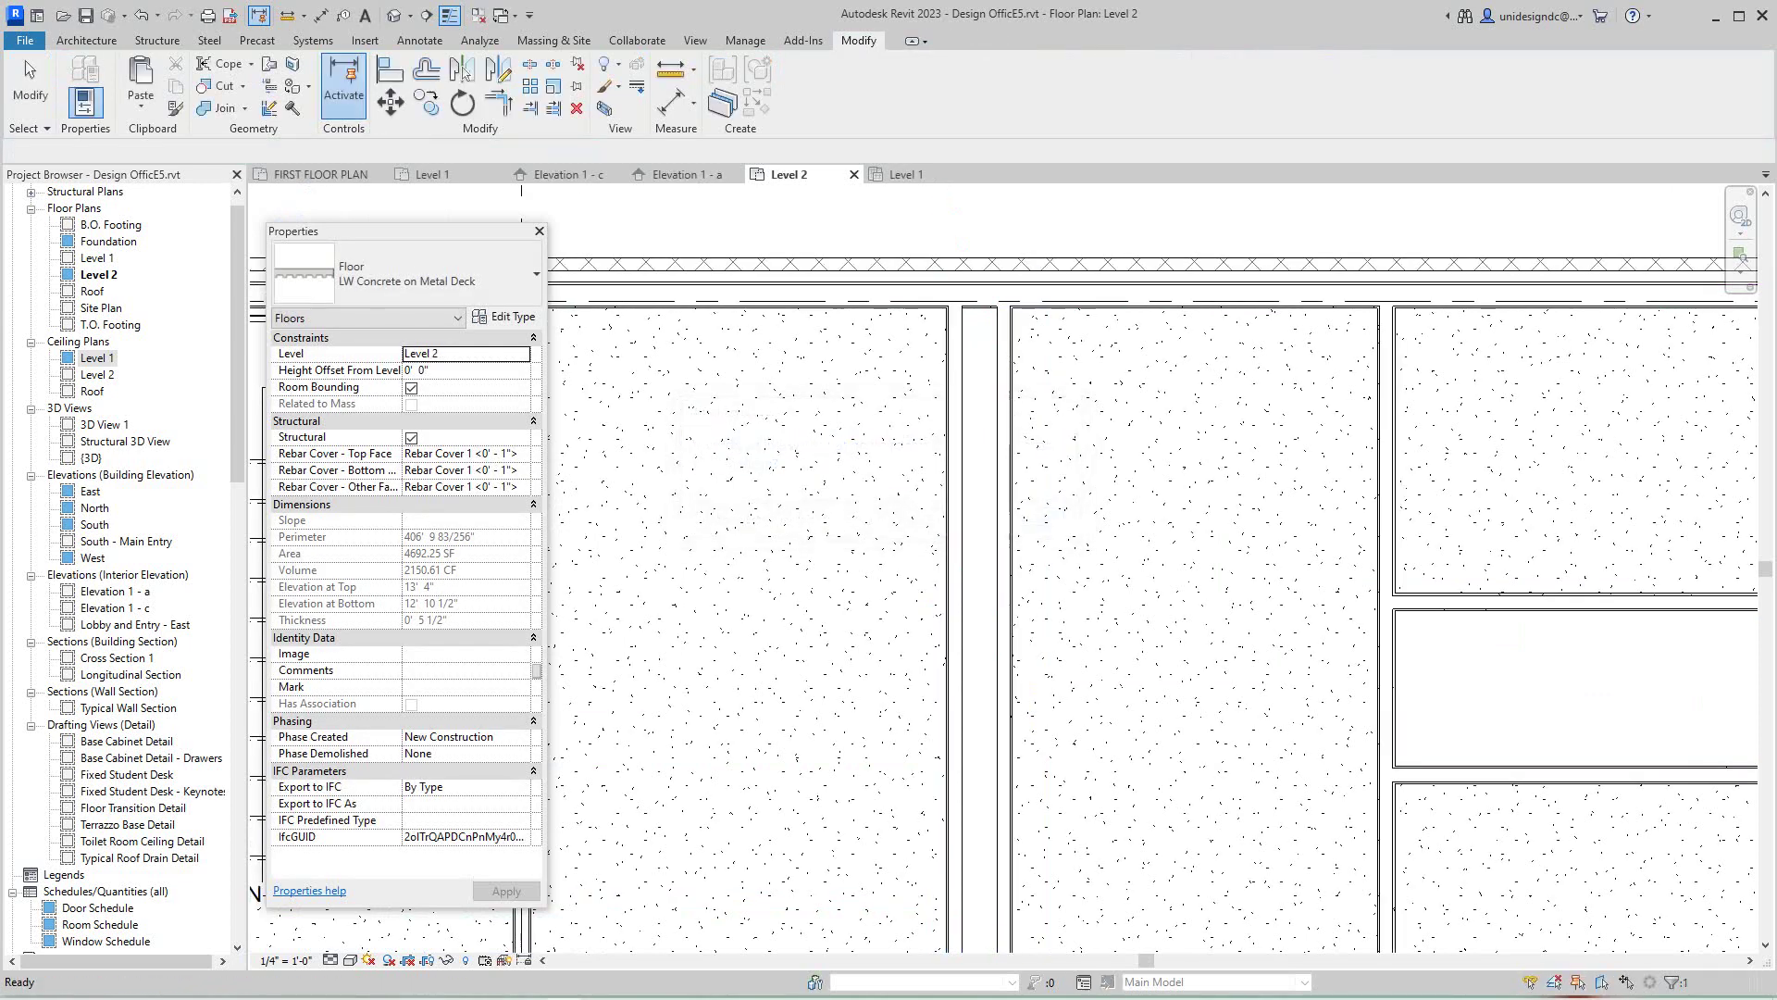
scroll(1013, 520, down, 3)
key(Escape)
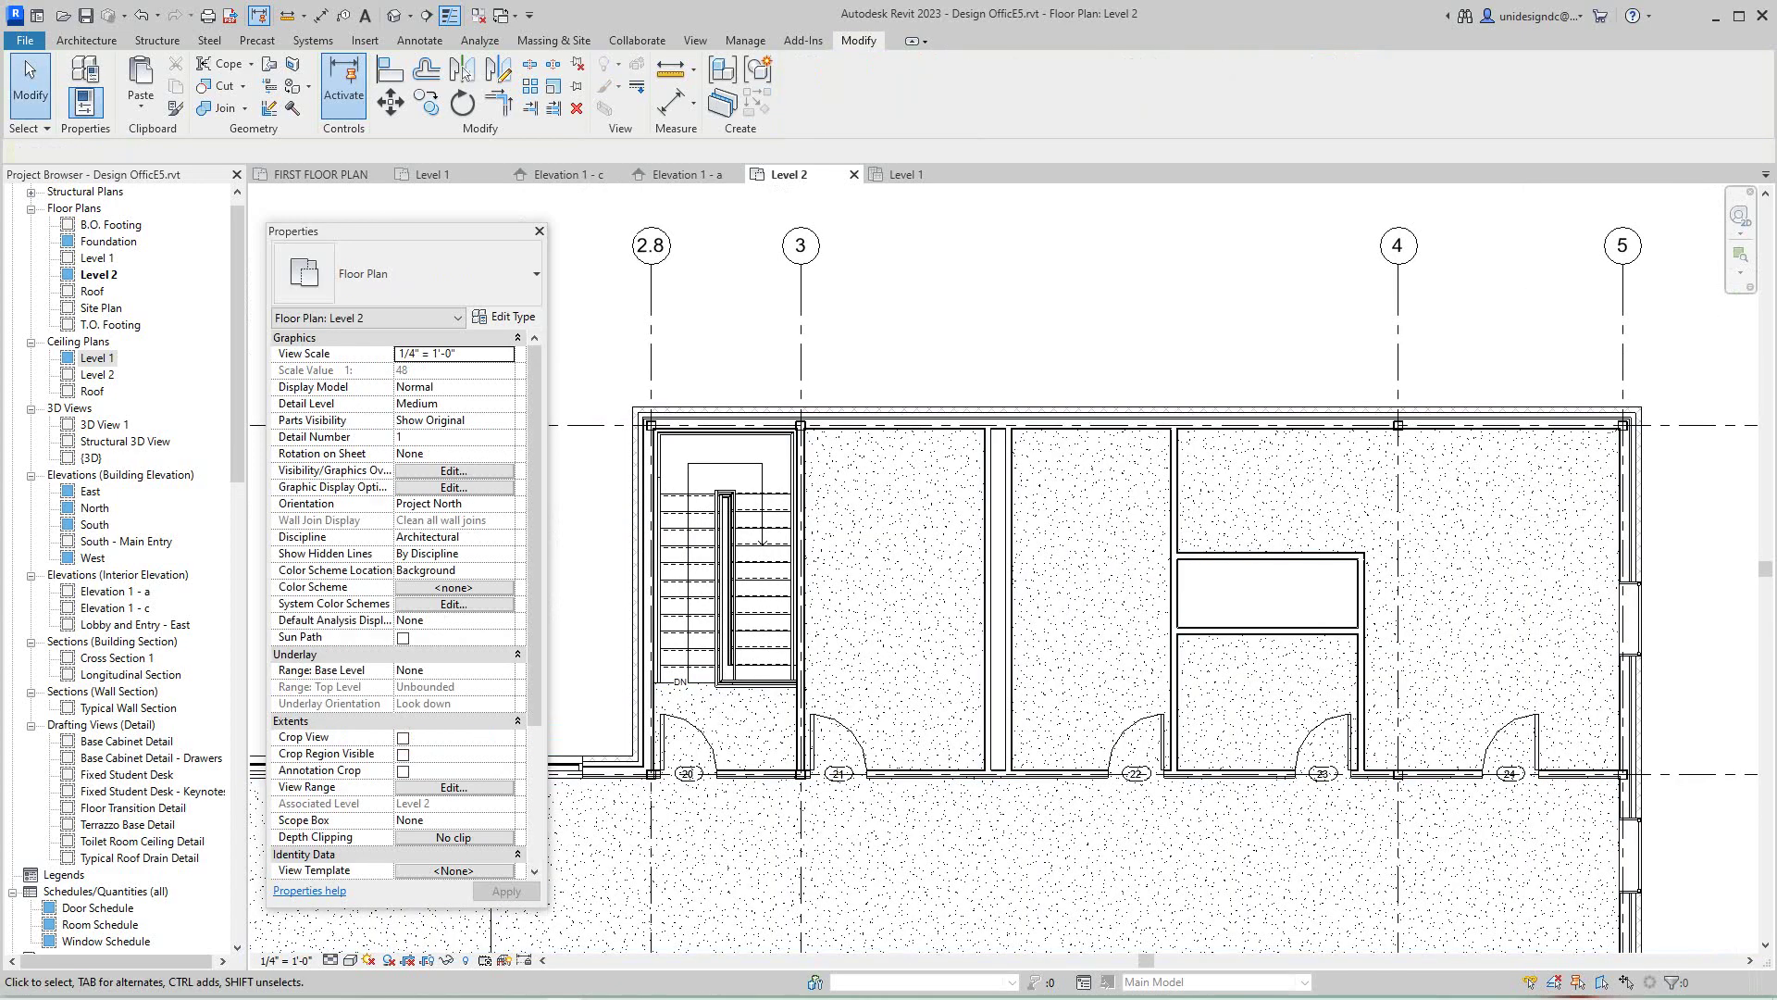
- Place the Group 1 model group on Level 2 at its group origin between the plumbing walls and finish the placement
scroll(1398, 587, up, 2)
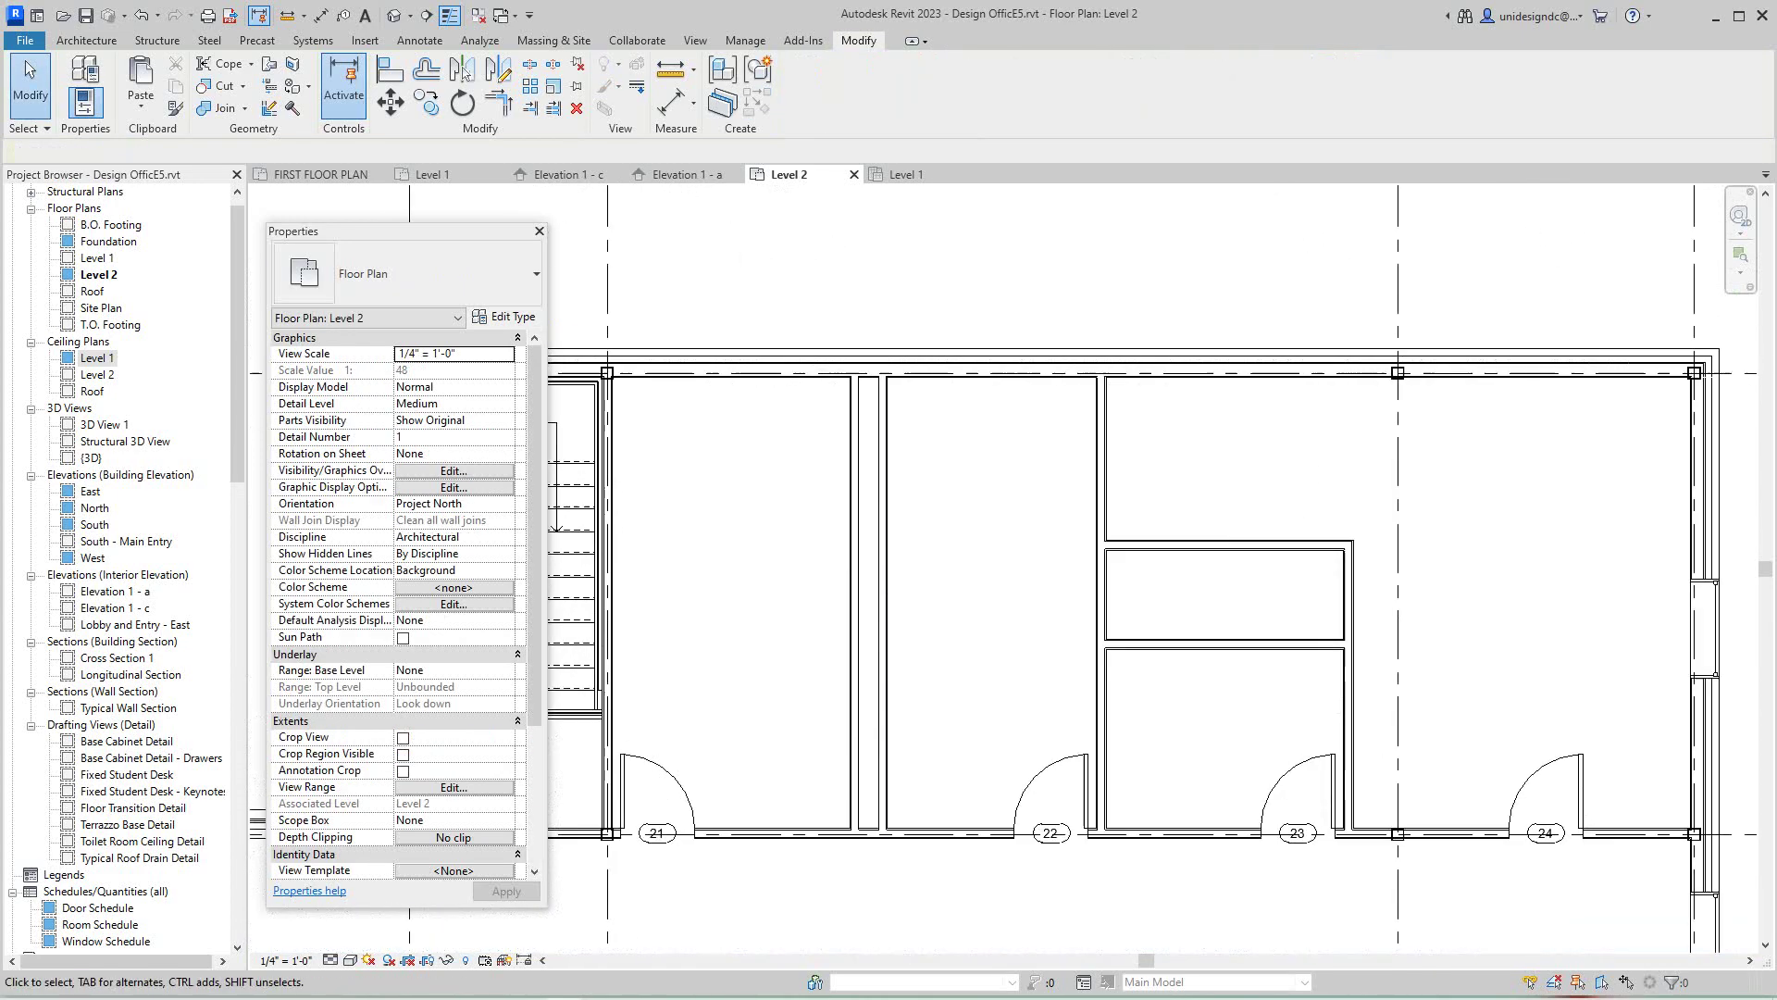
scroll(1398, 587, up, 1)
middle_drag(1398, 587, 1603, 605)
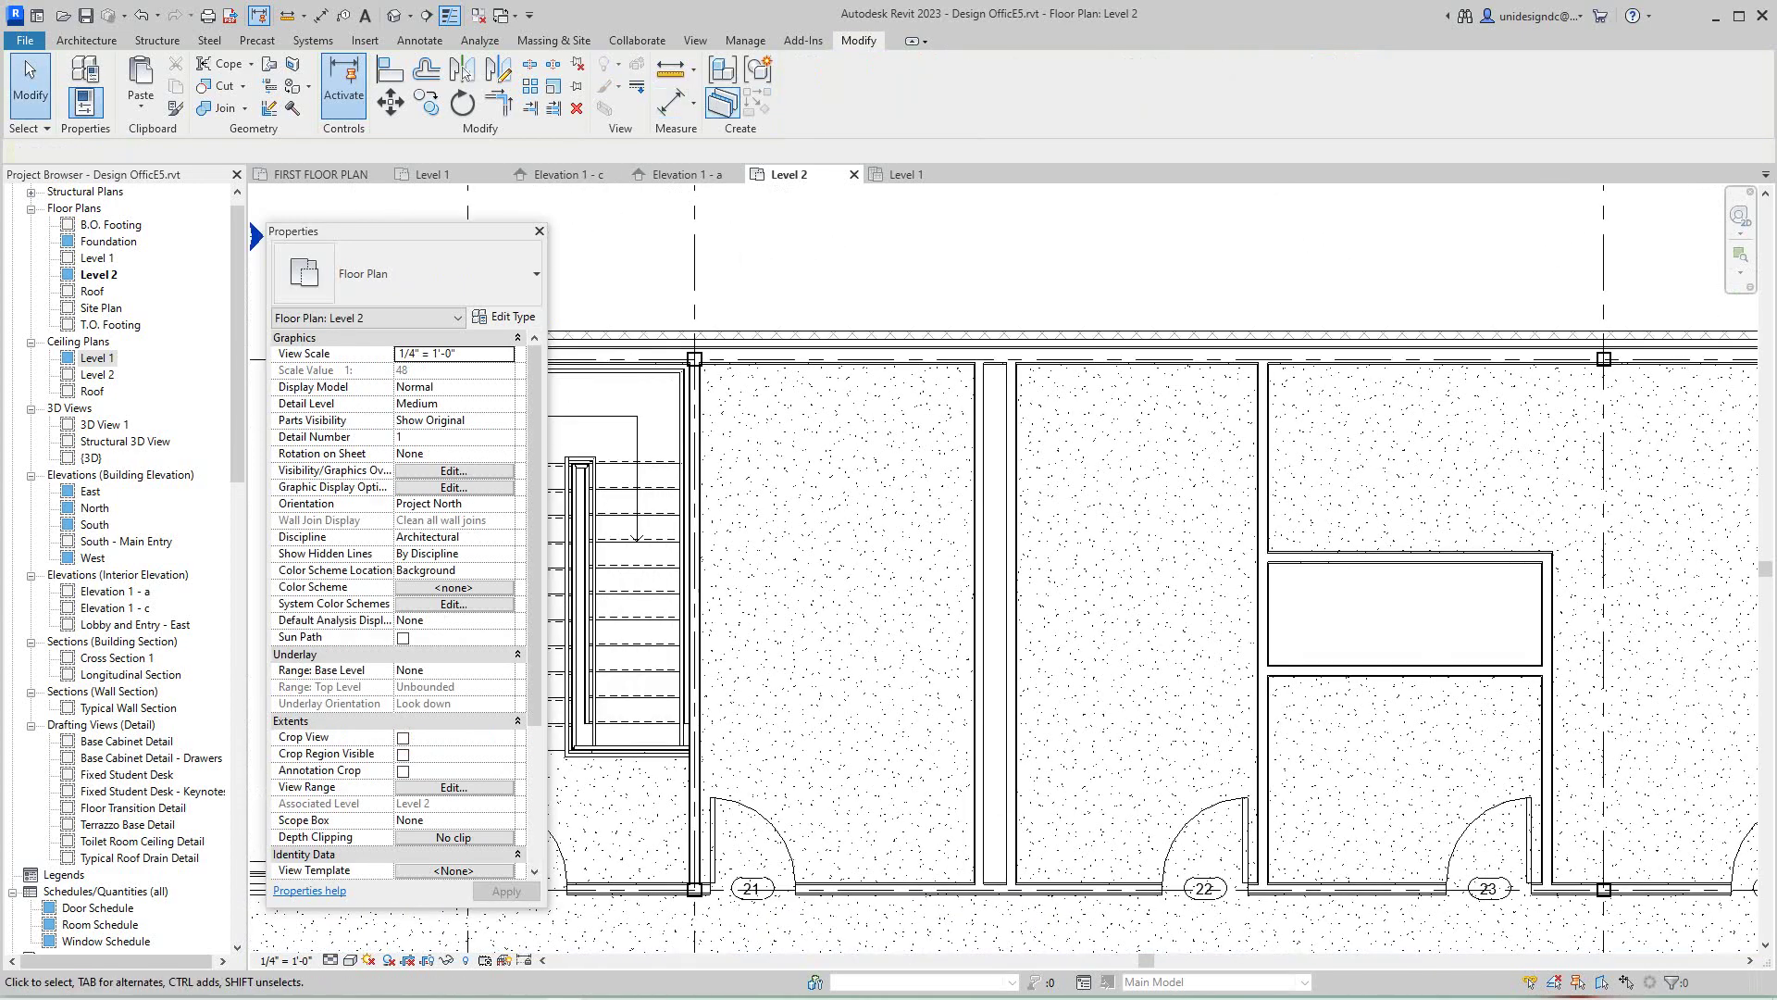
click(87, 40)
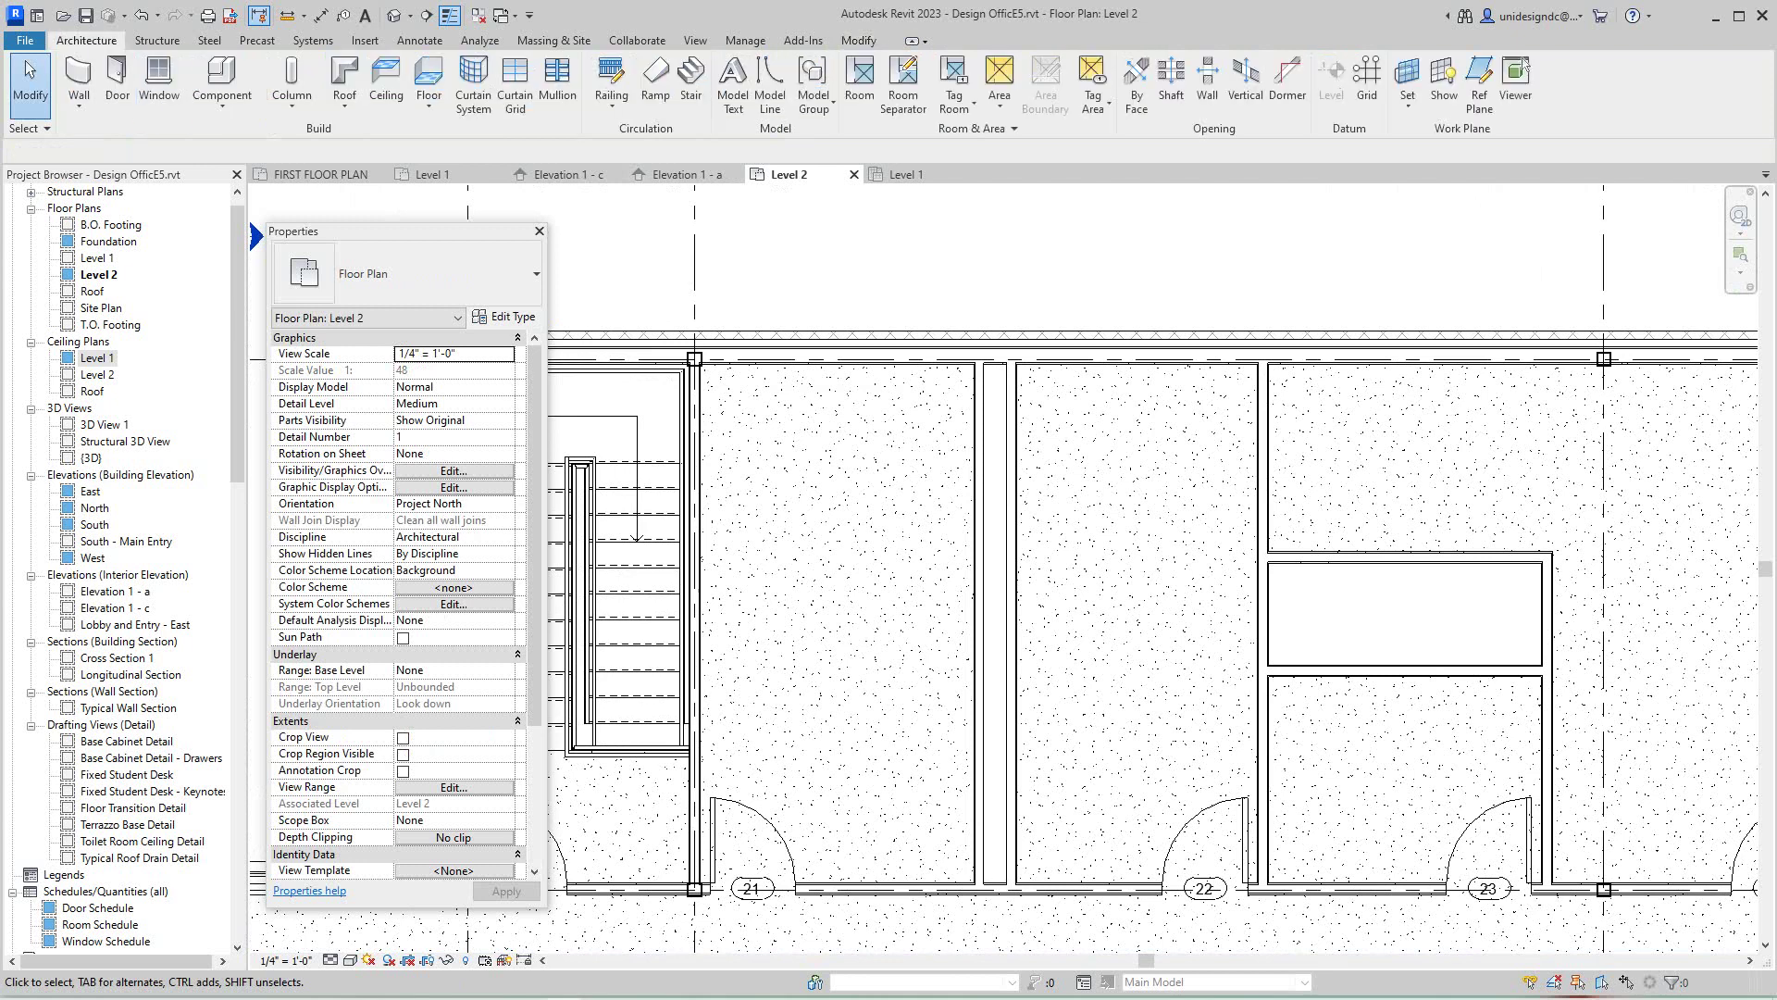
click(813, 95)
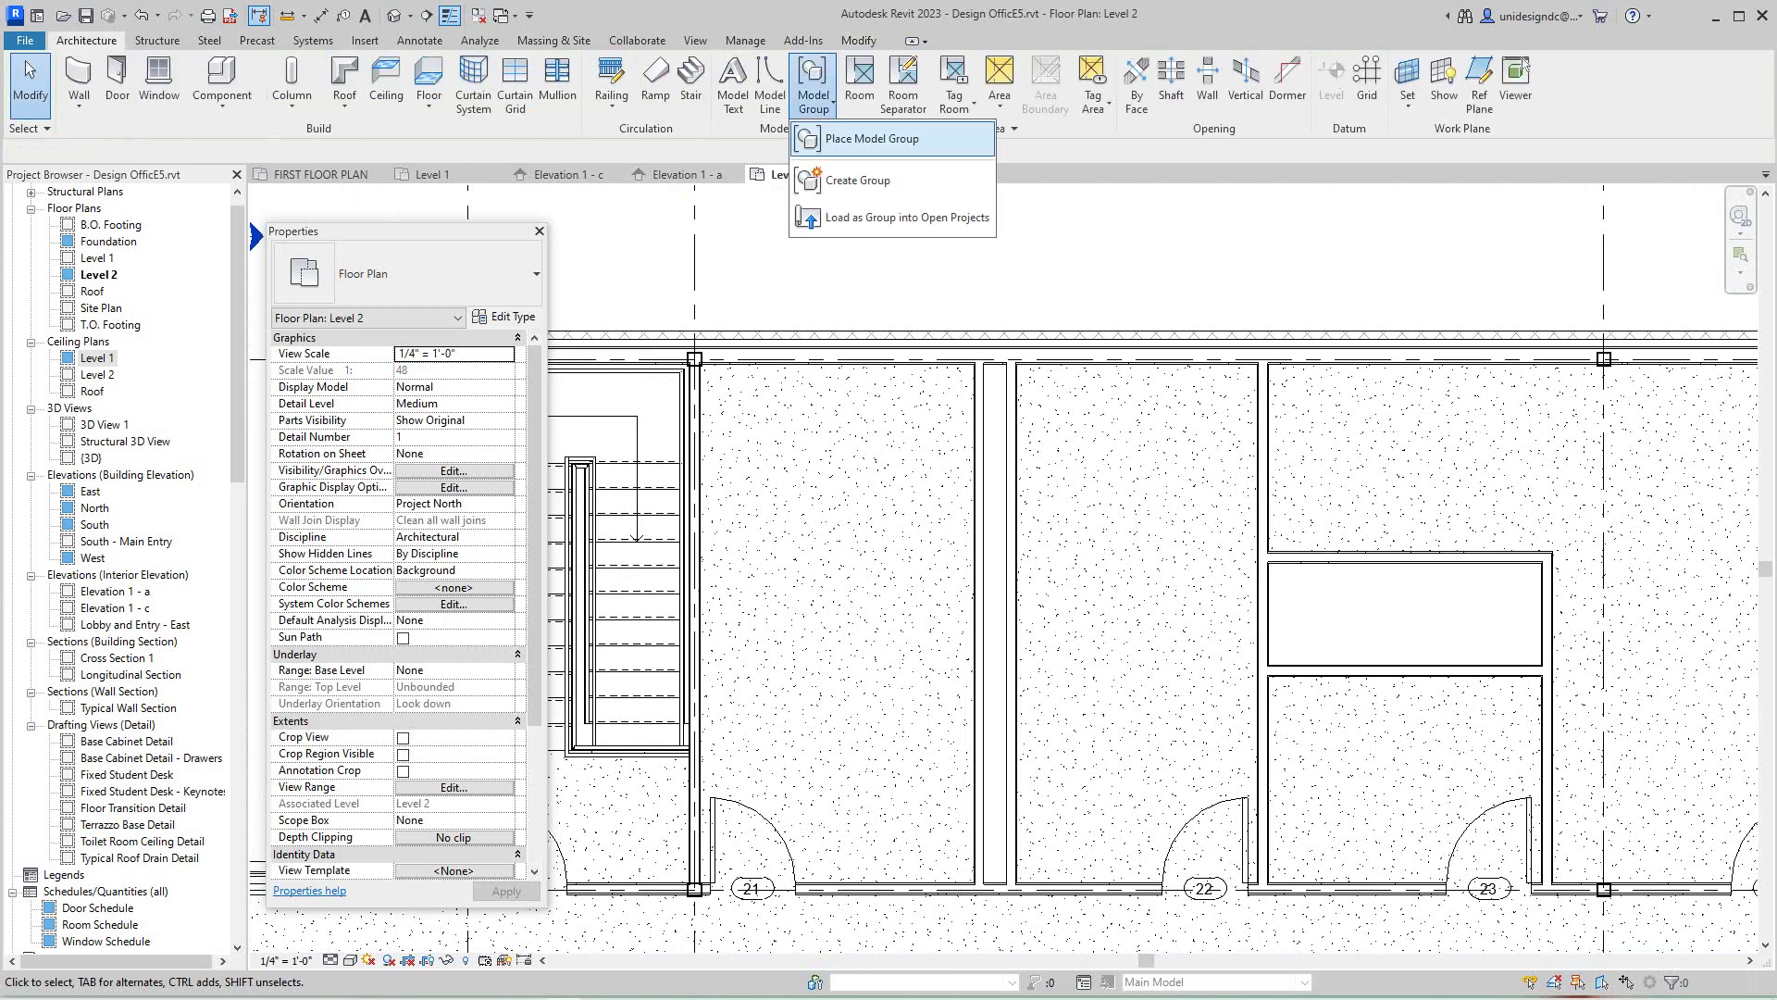
click(861, 139)
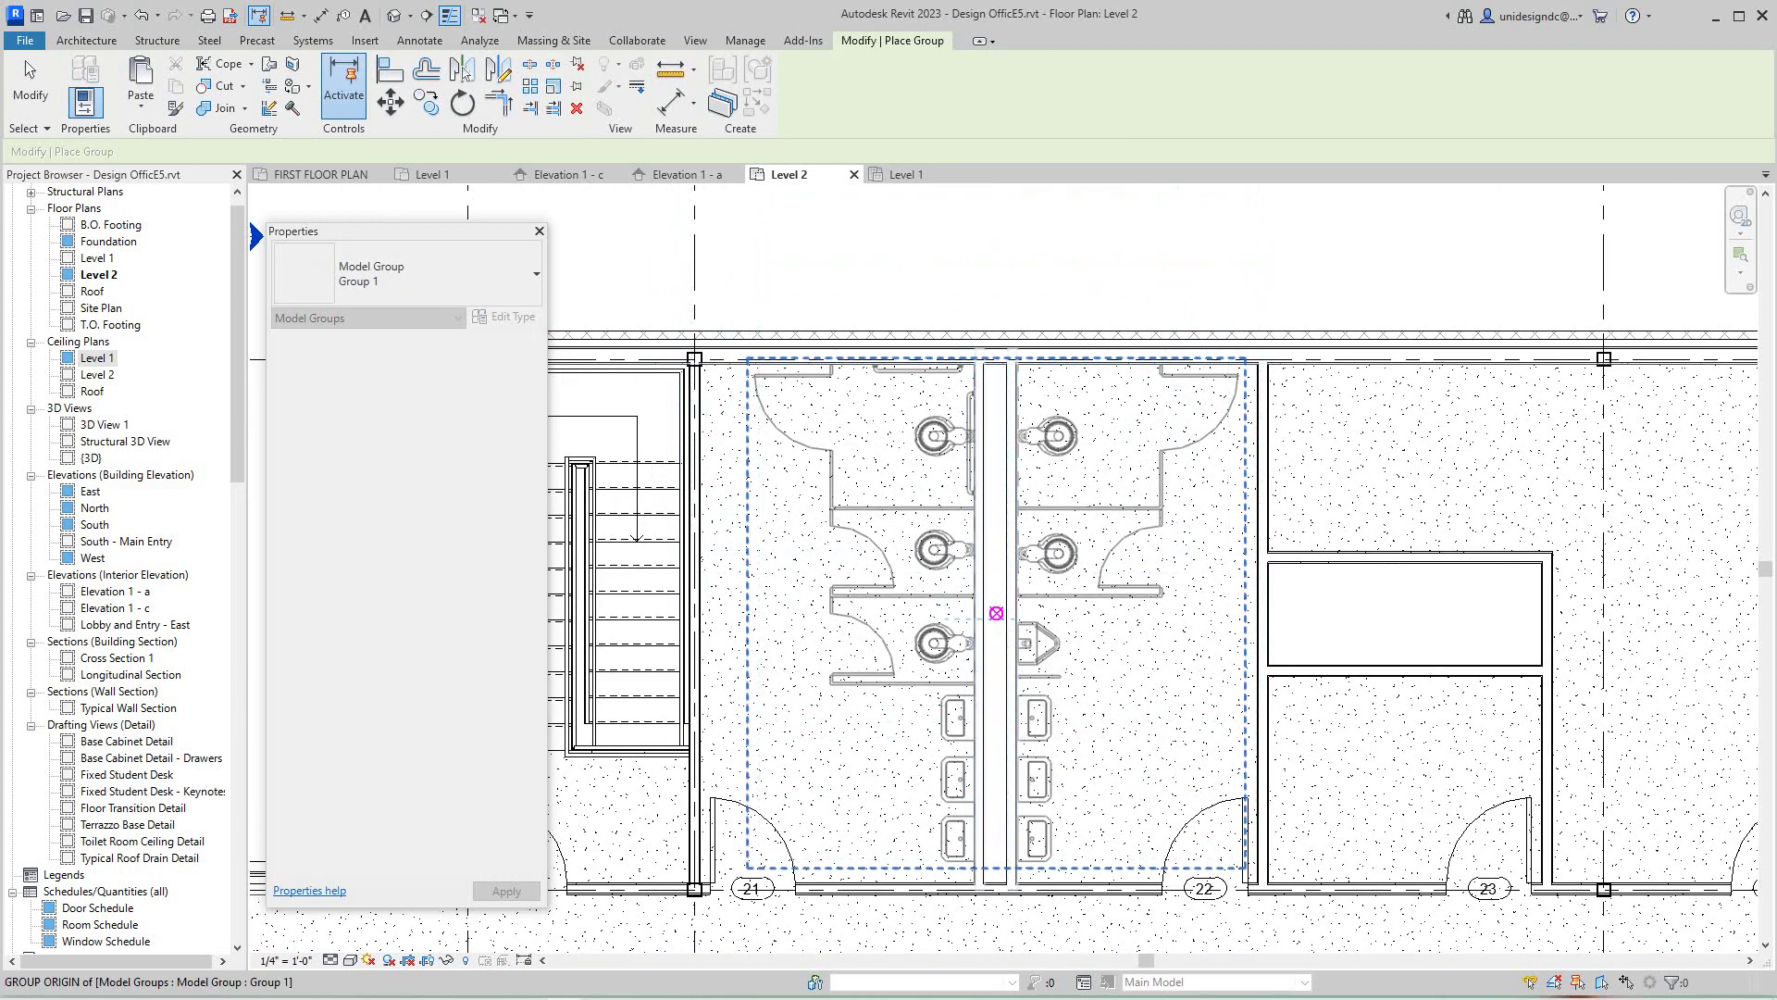
scroll(996, 606, up, 1)
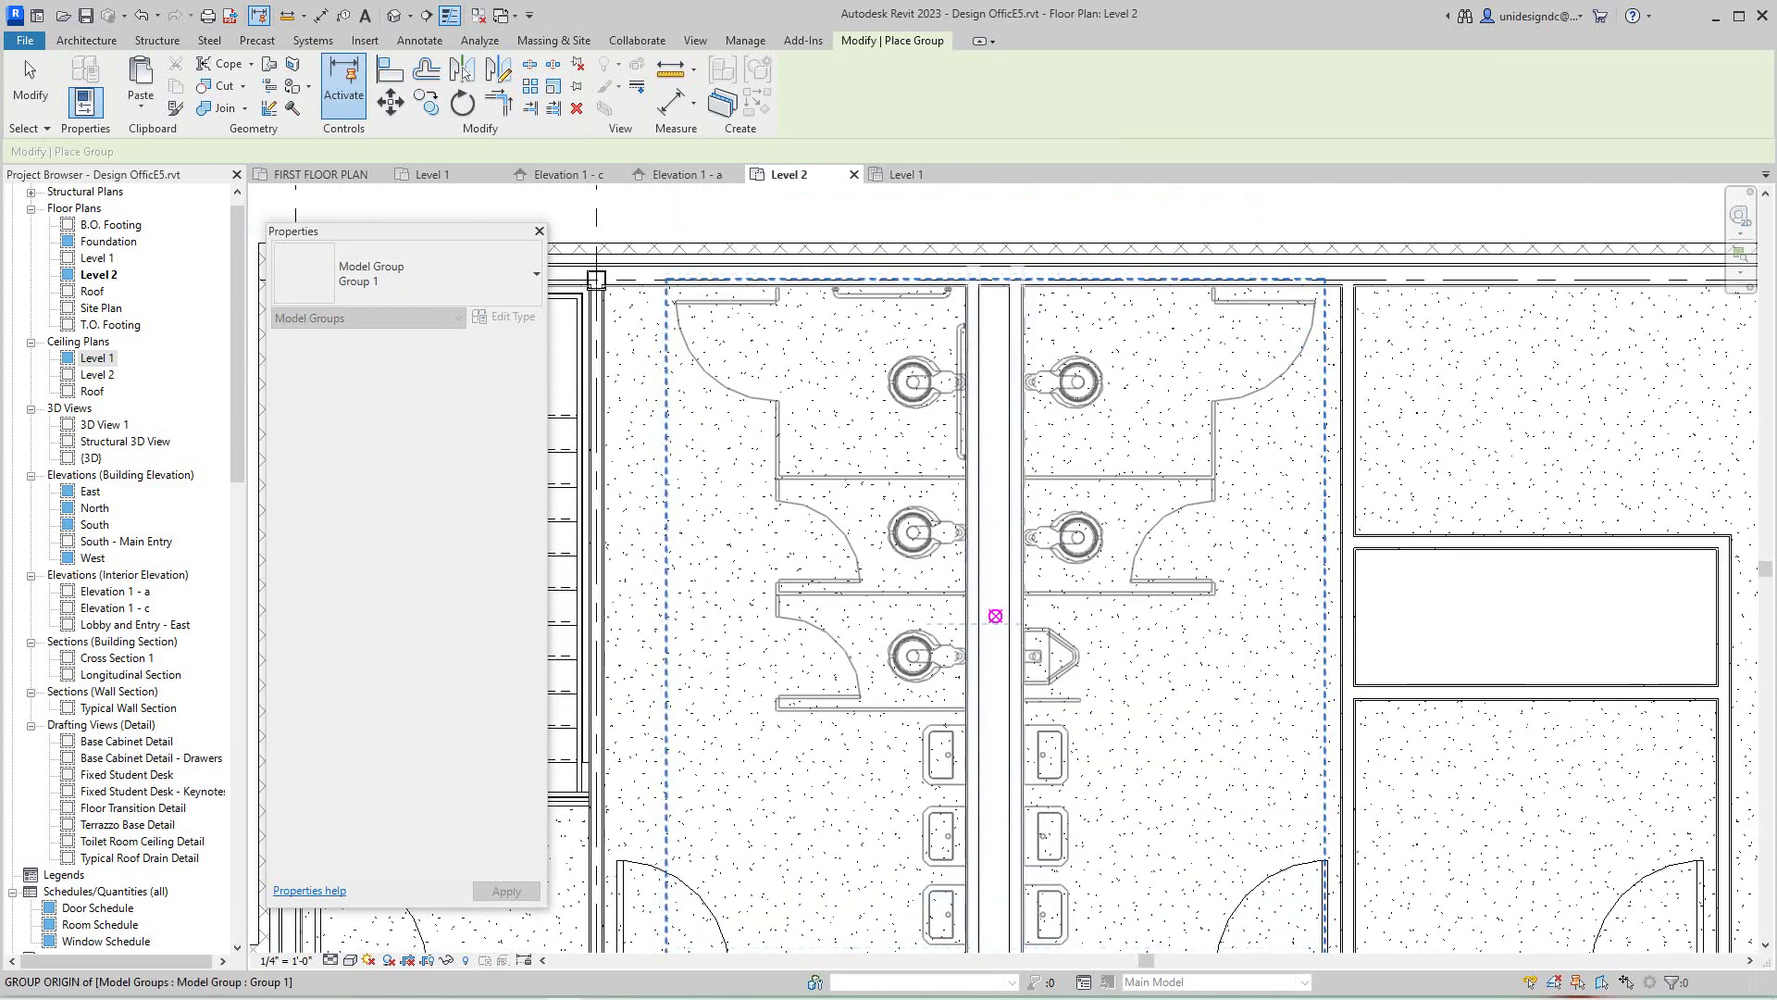
click(997, 615)
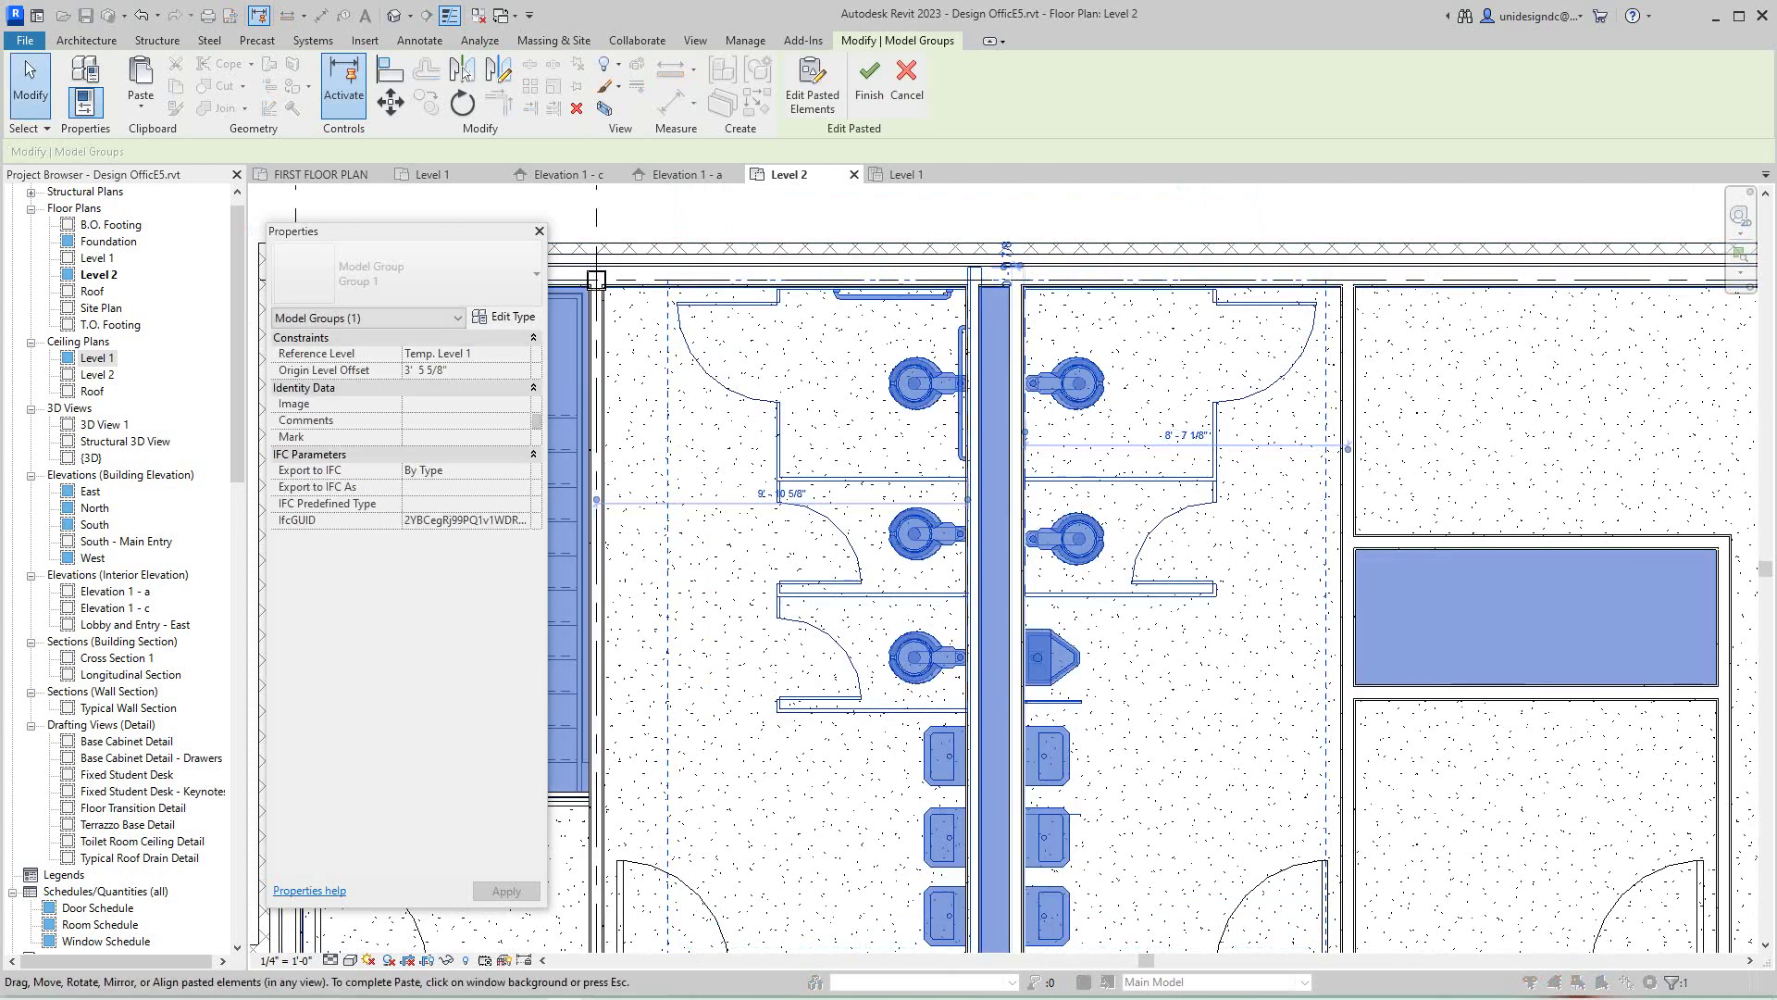
click(869, 86)
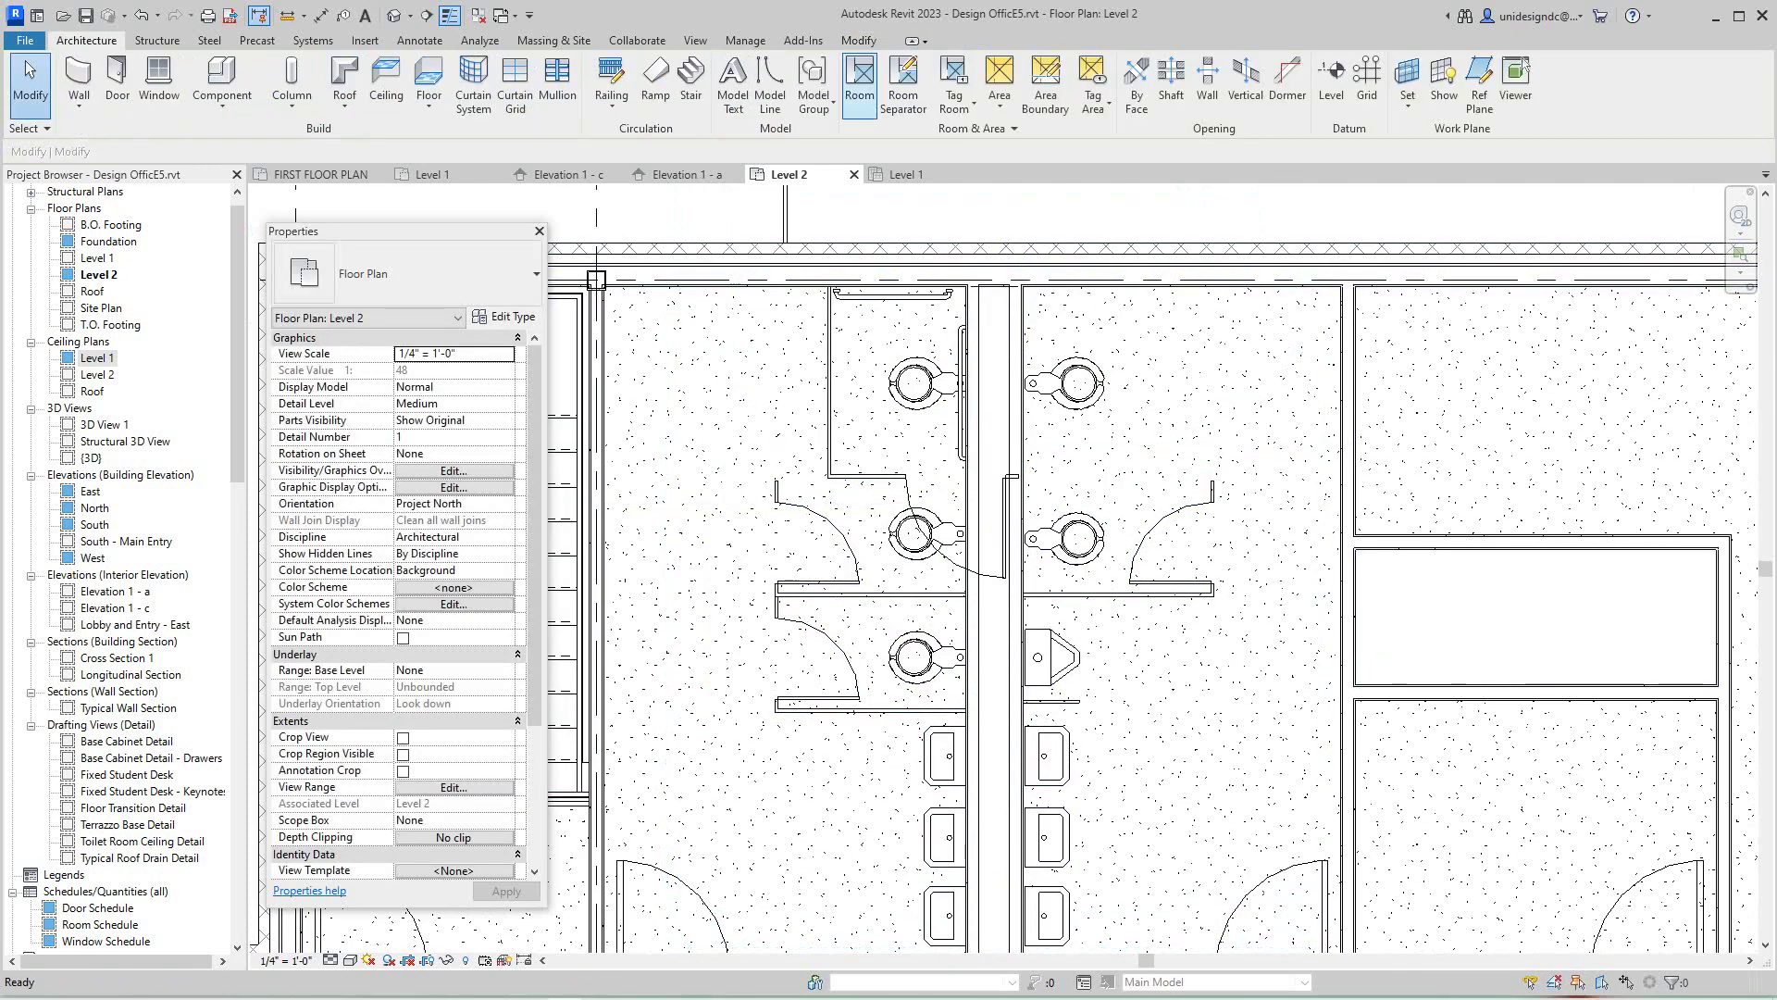
- Edit the placed Level 2 group and delete the 60" x 60" accessible toilet stall lying outside the exterior wall
scroll(1003, 309, down, 1)
scroll(1107, 771, up, 1)
scroll(981, 741, down, 3)
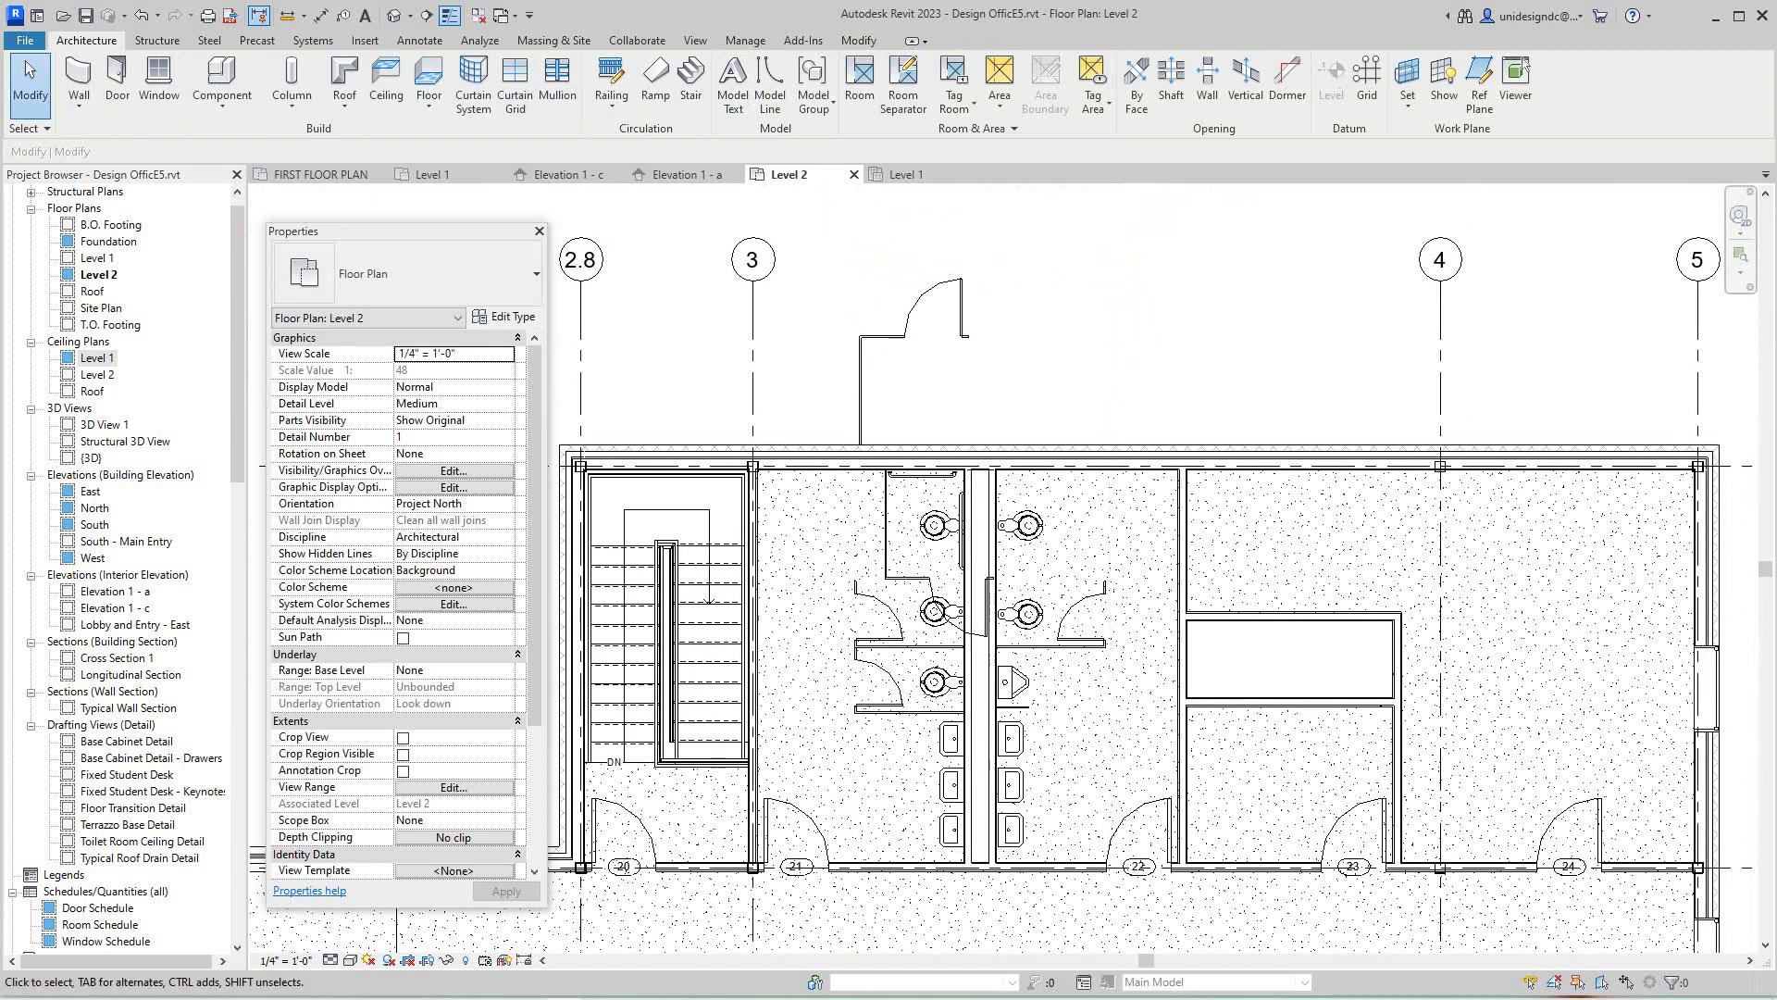
scroll(1034, 348, up, 1)
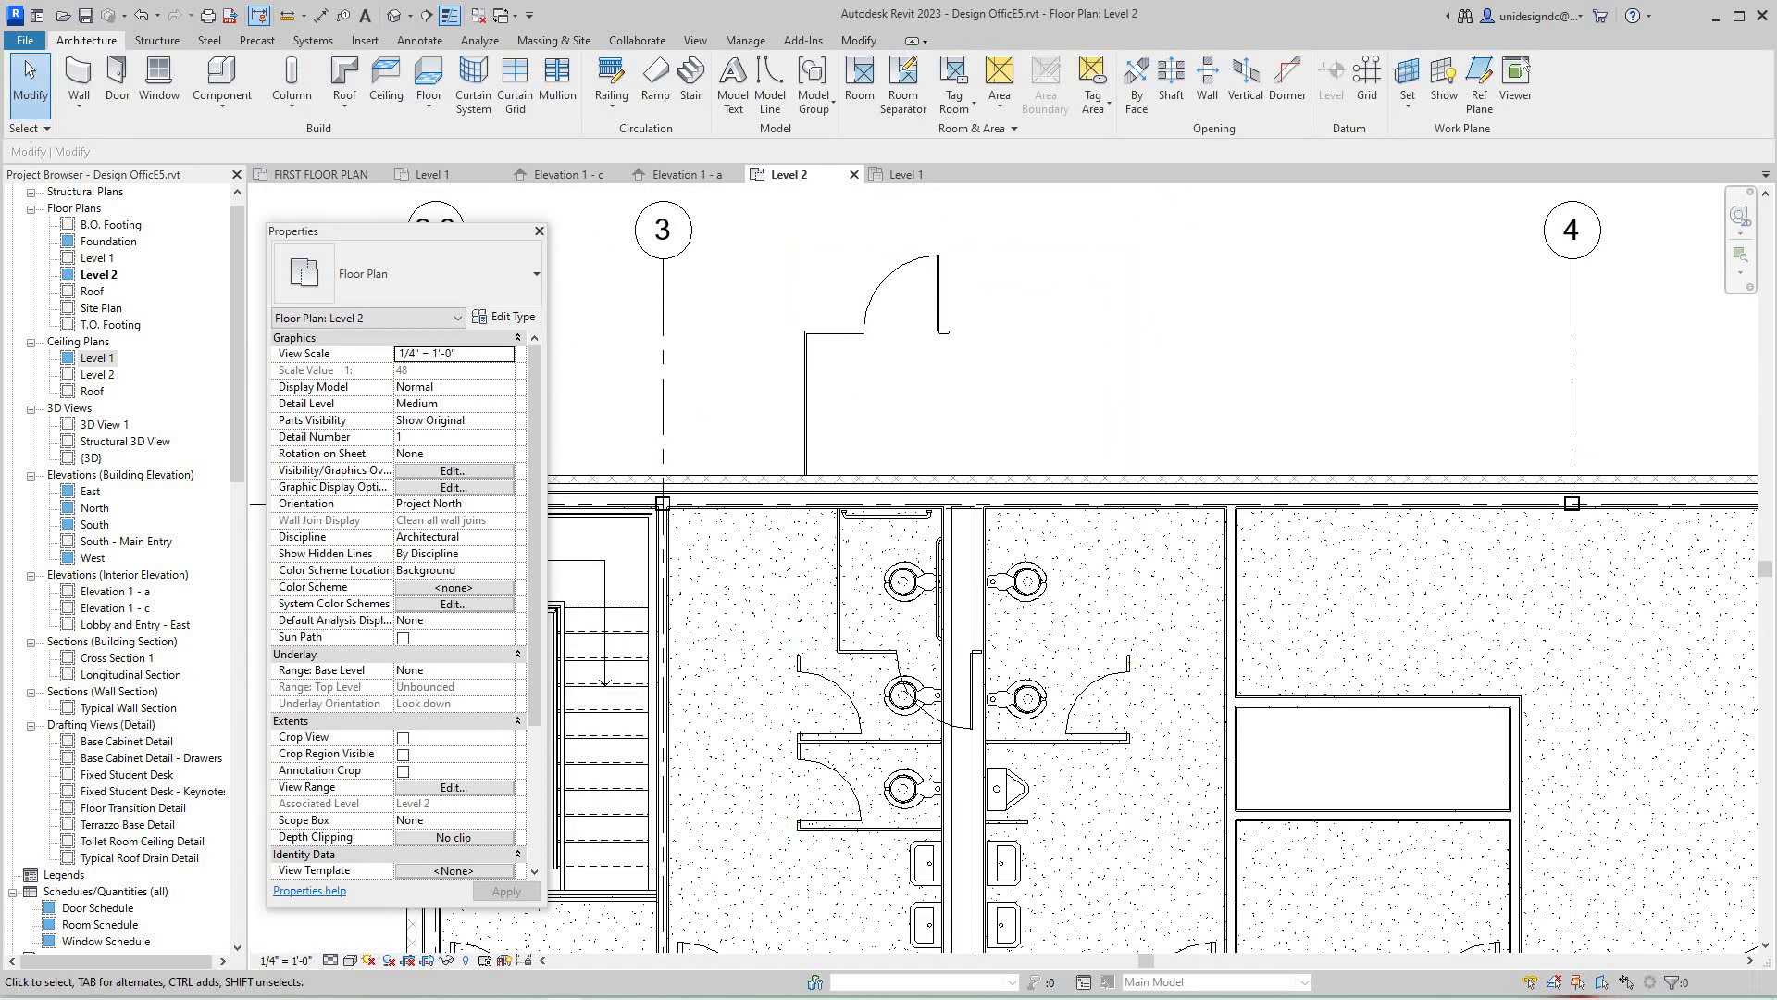
scroll(975, 394, down, 1)
mouse_move(975, 394)
middle_down()
mouse_move(956, 407)
mouse_move(937, 302)
middle_up()
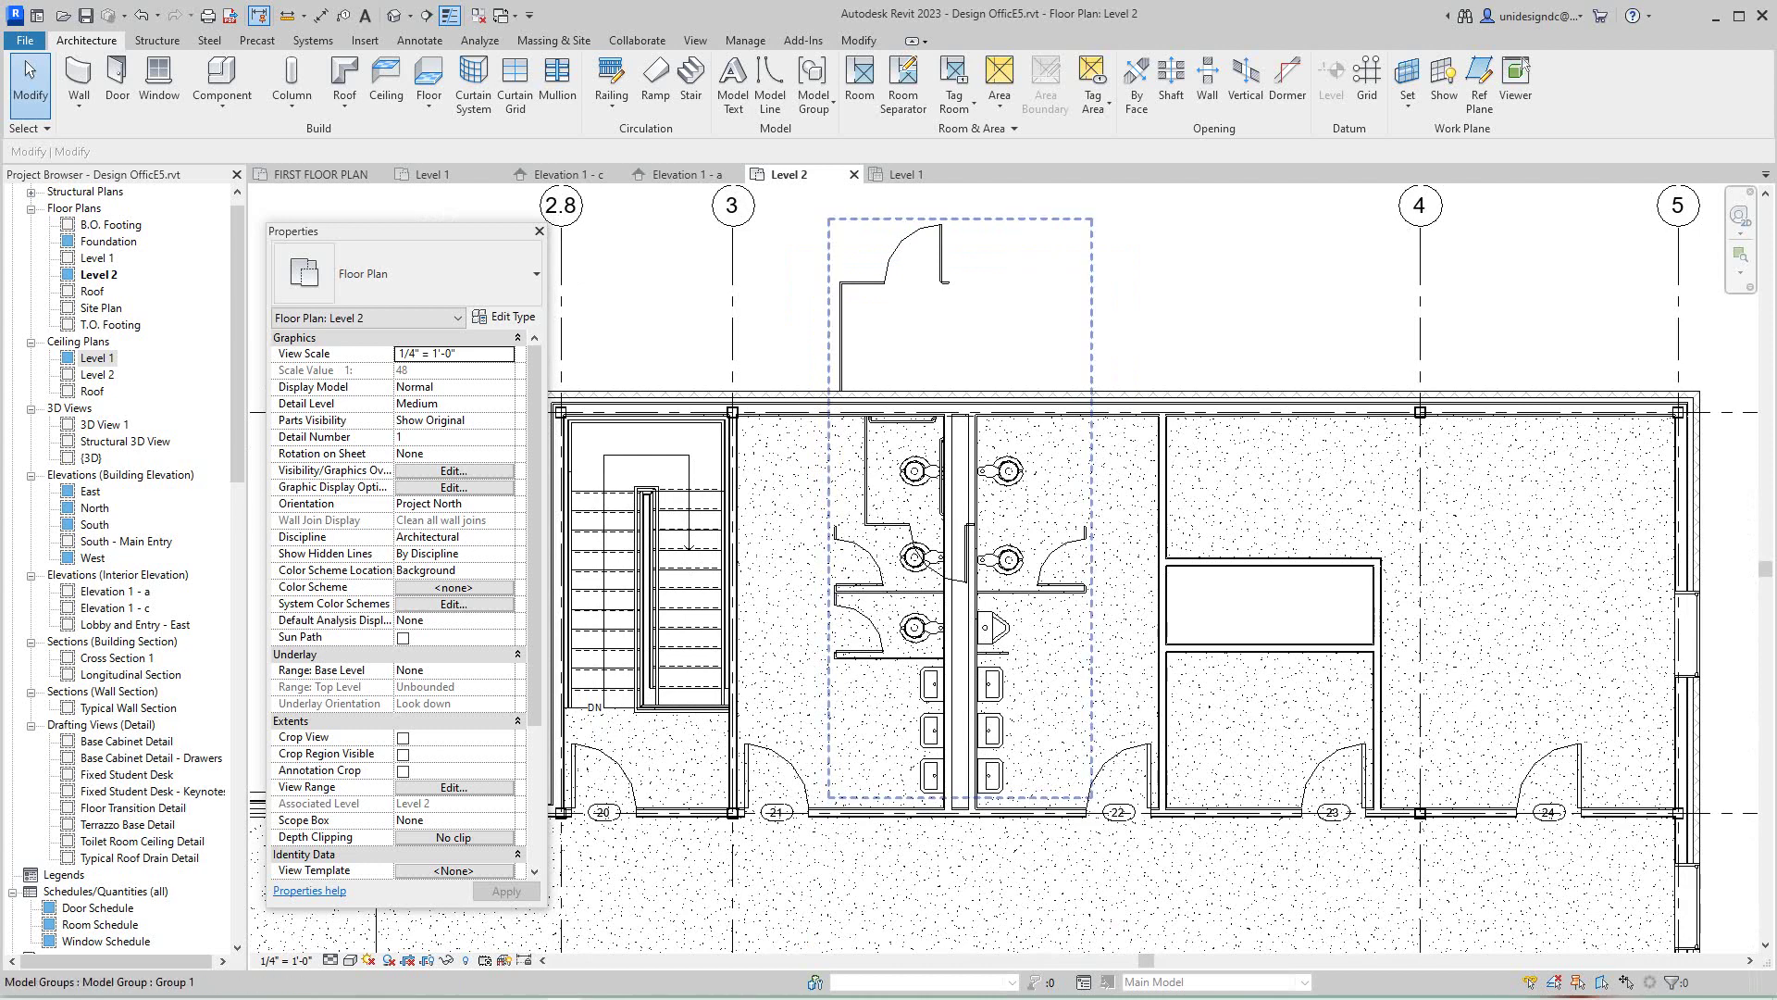
click(868, 468)
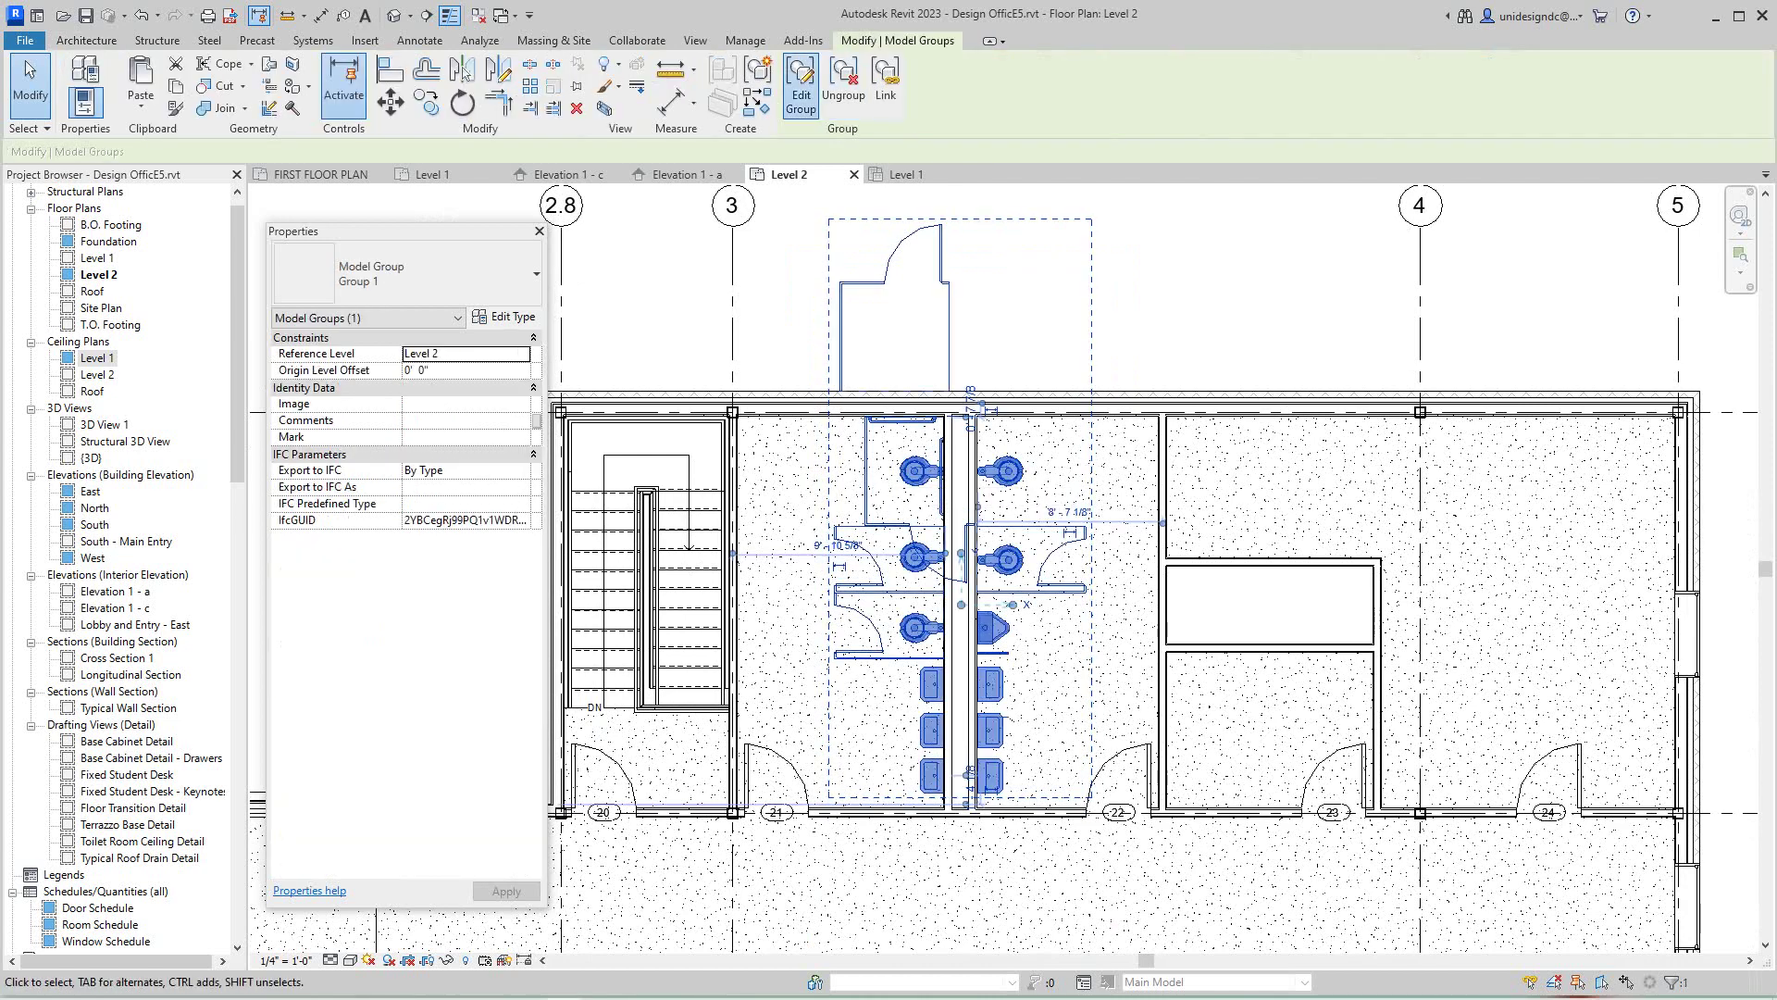
click(801, 83)
scroll(989, 407, down, 1)
scroll(926, 555, up, 2)
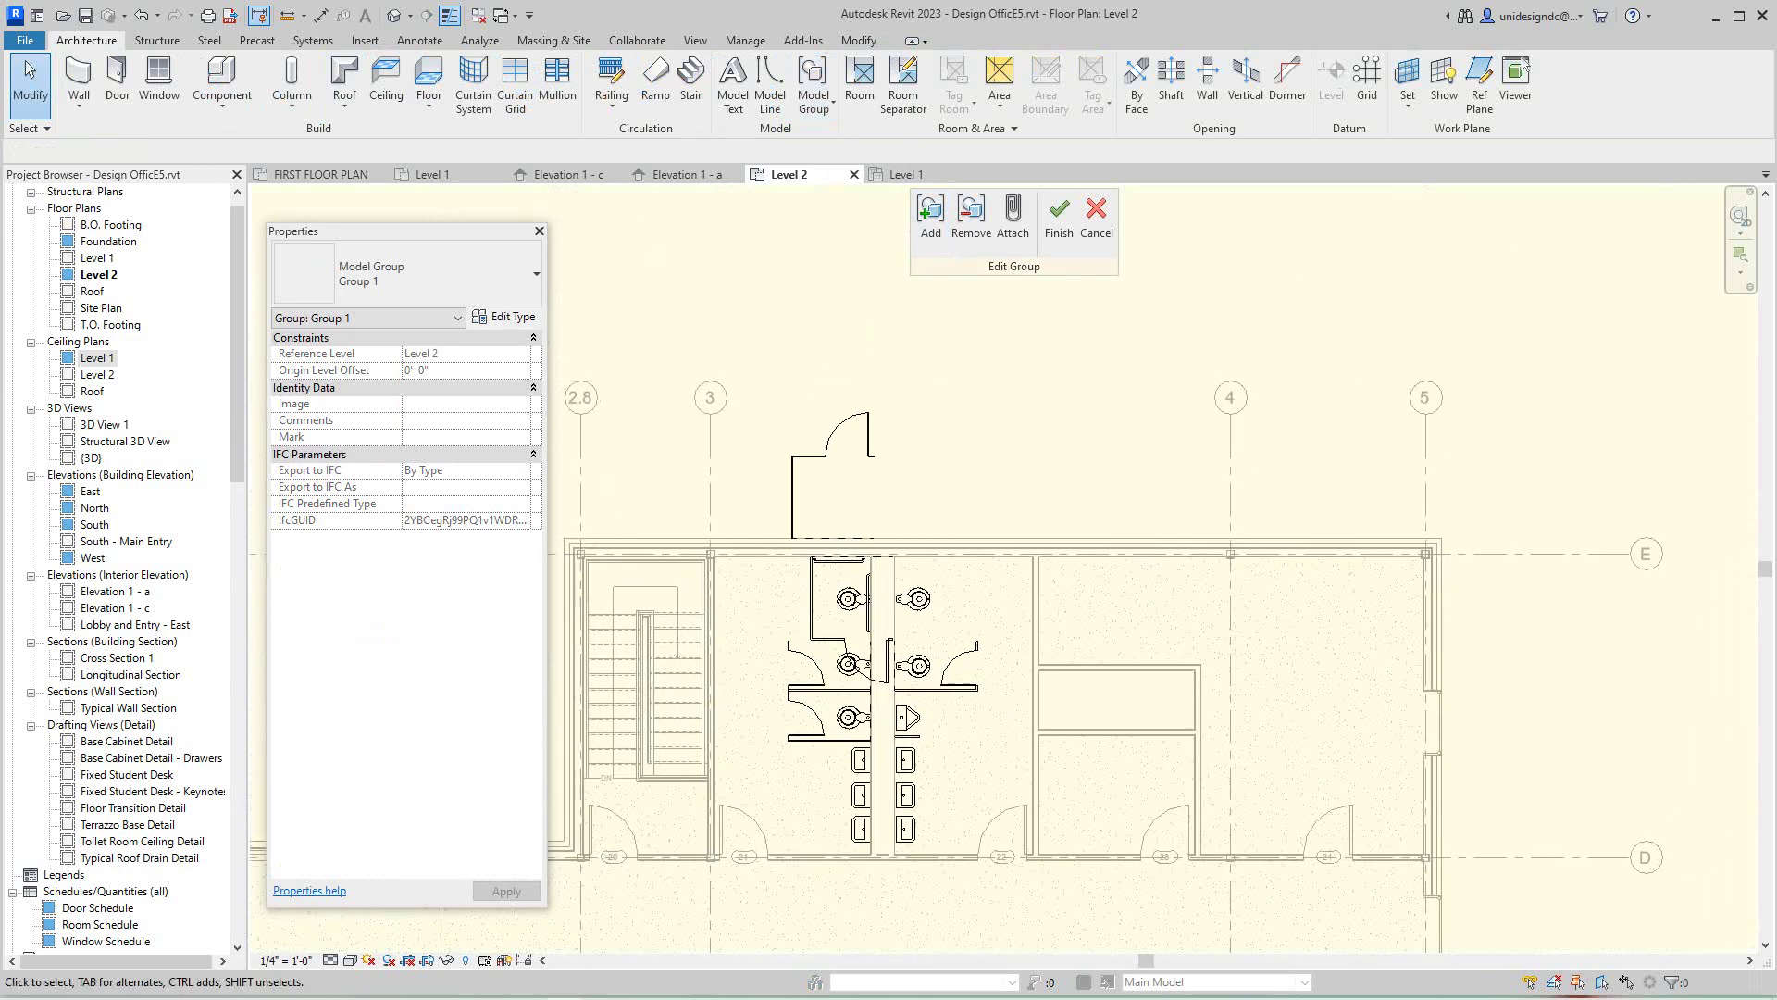
click(868, 482)
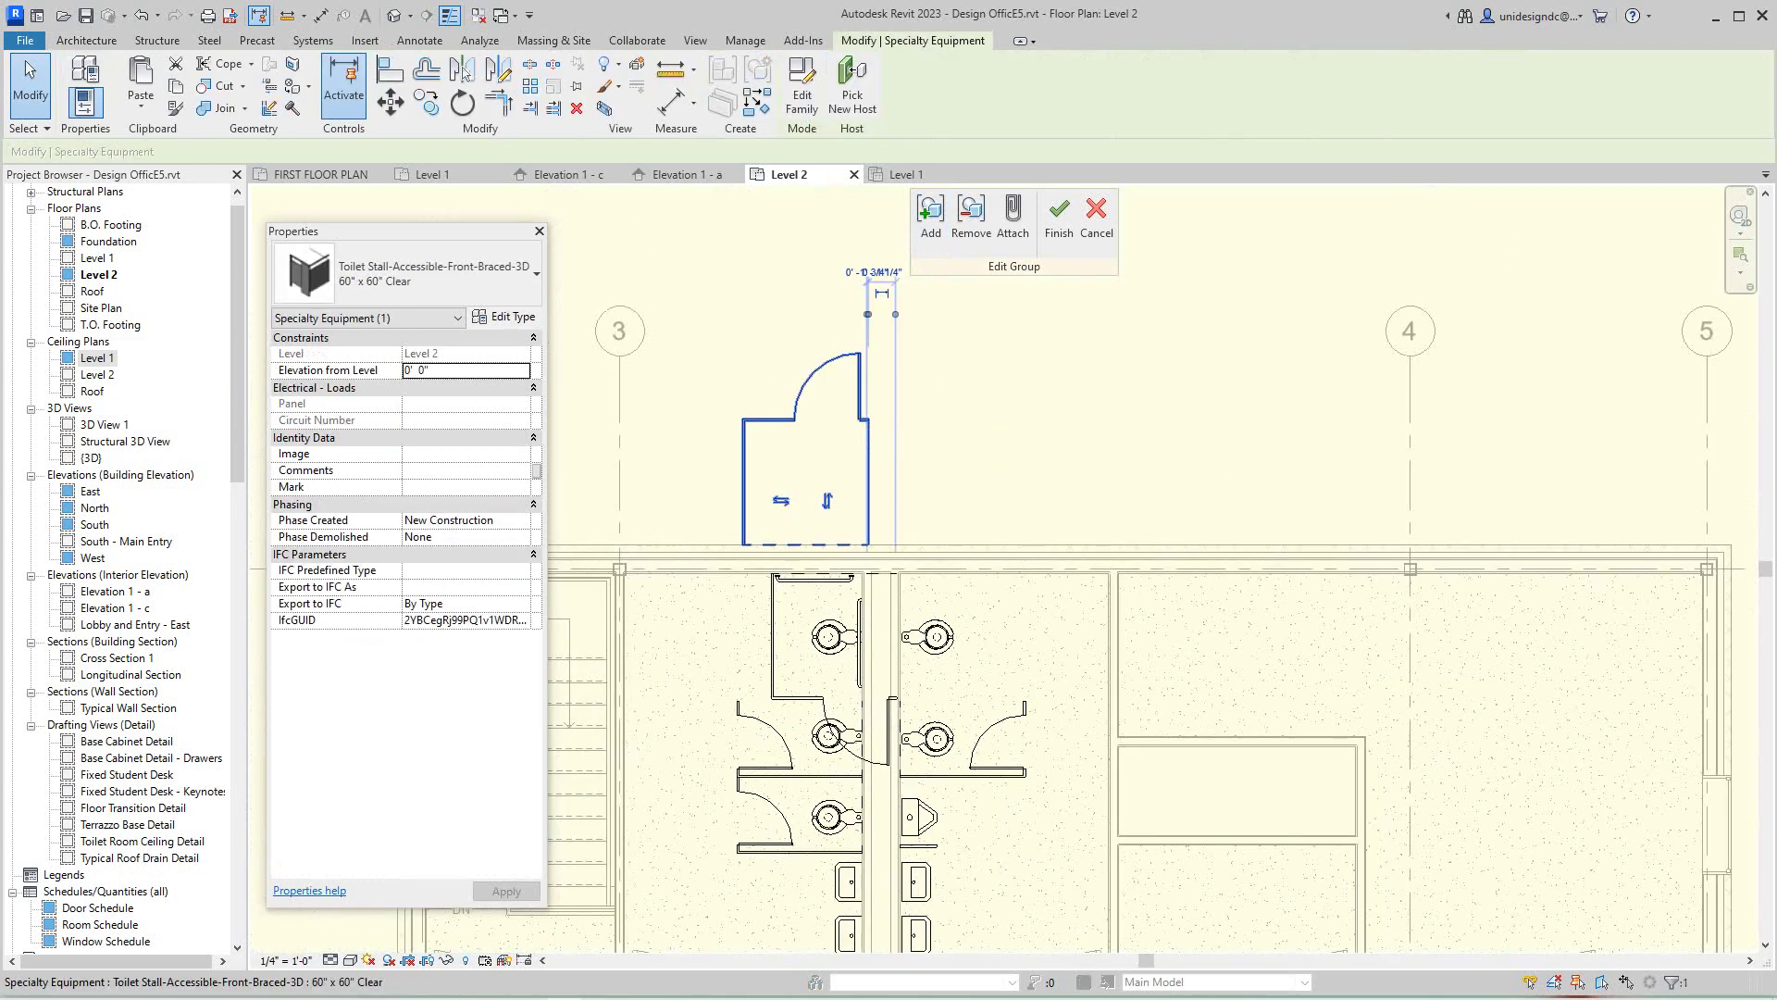
key(Delete)
- Try to rotate the remaining misplaced accessible toilet stall within the group
scroll(861, 574, down, 1)
middle_drag(859, 576, 900, 468)
scroll(900, 467, up, 3)
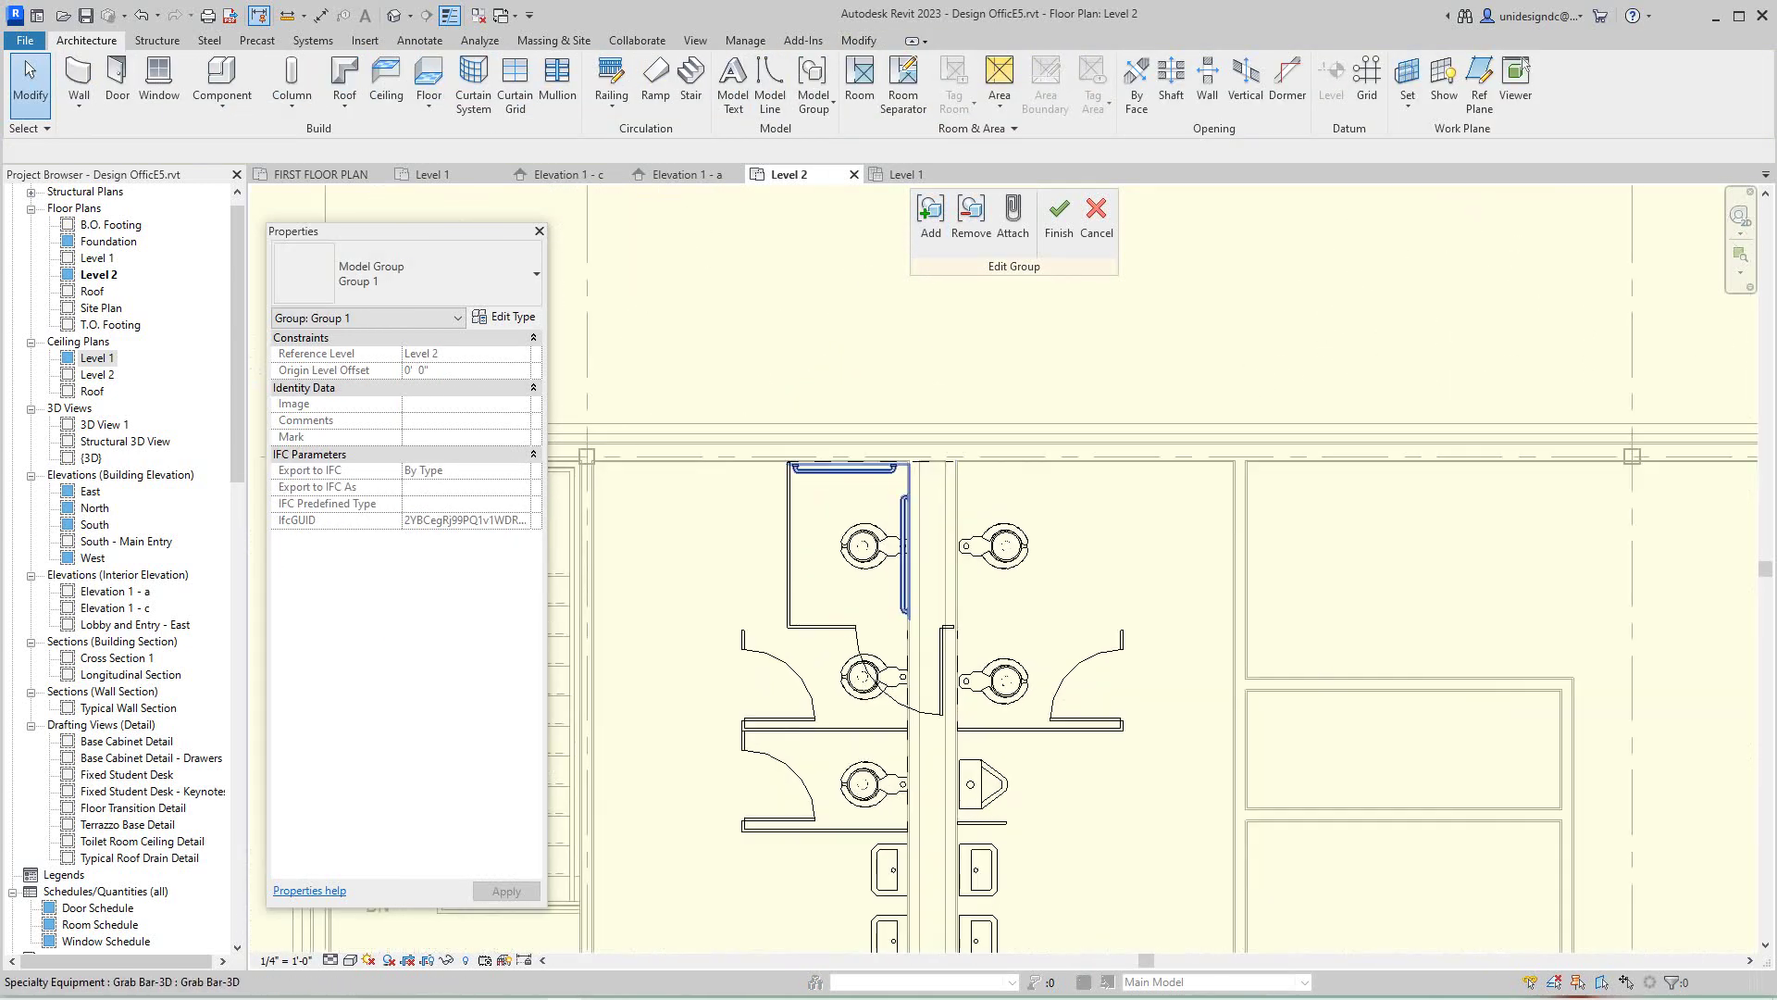
scroll(889, 547, down, 2)
click(810, 555)
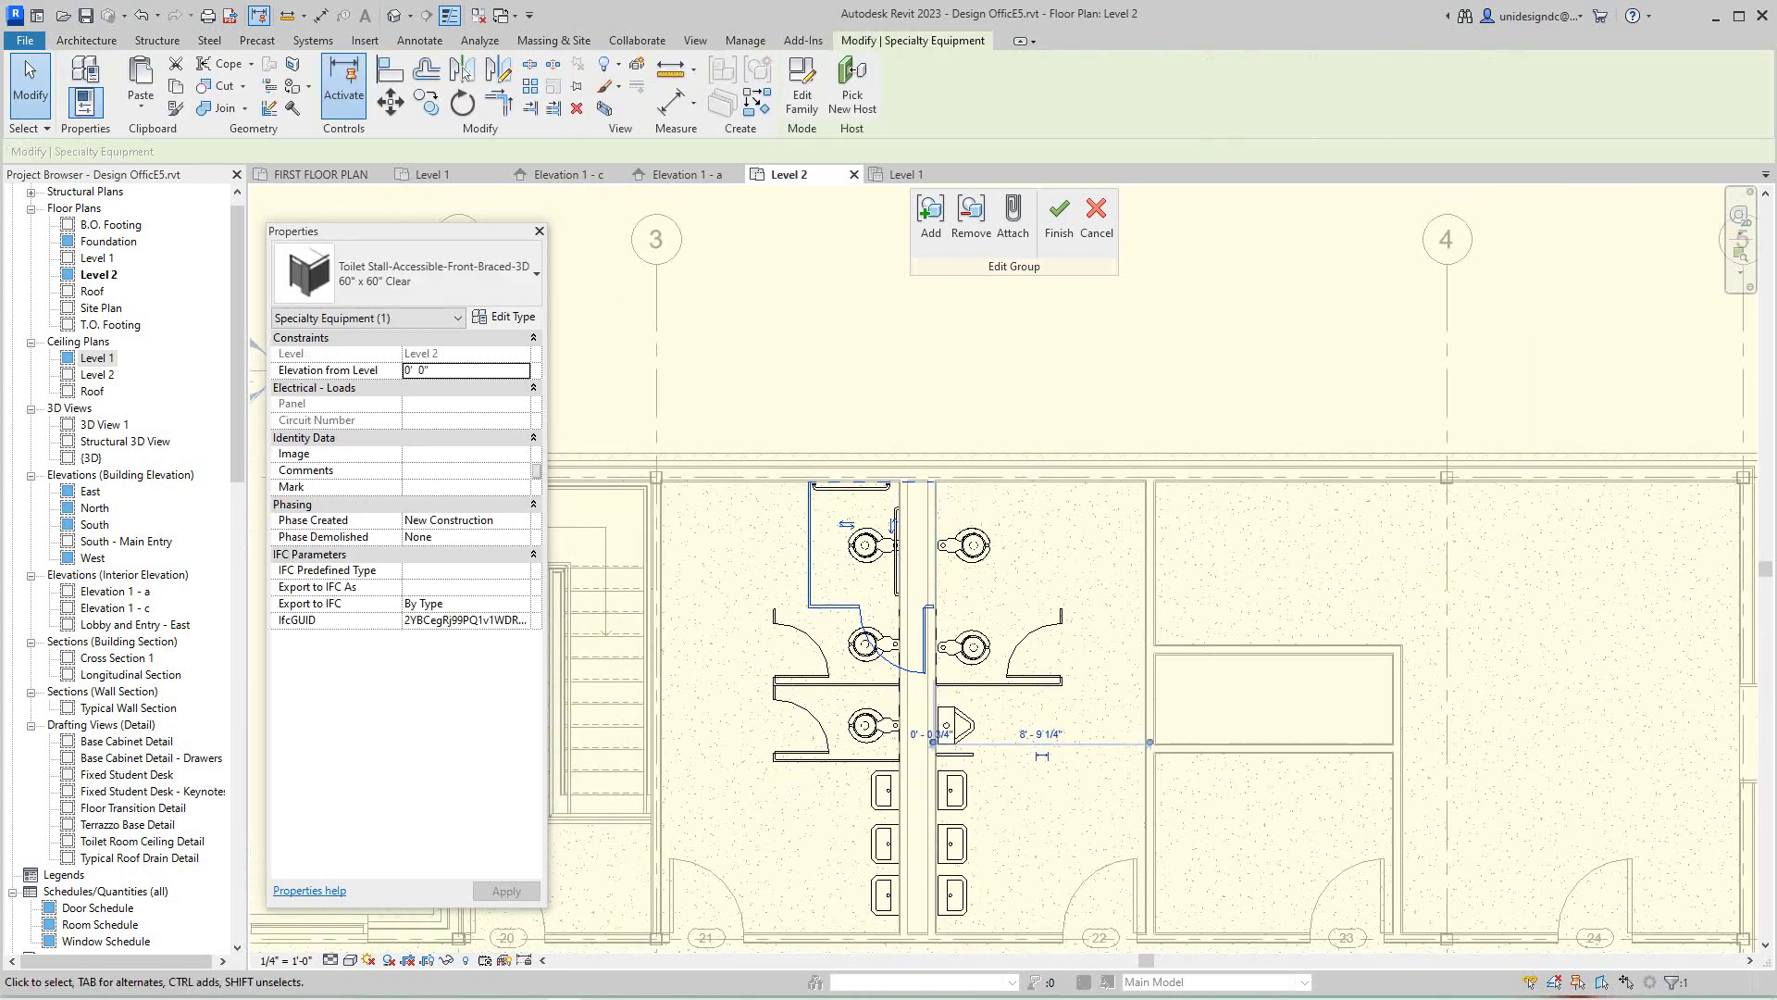
click(462, 102)
click(871, 398)
click(1220, 572)
key(Escape)
scroll(809, 424, up, 2)
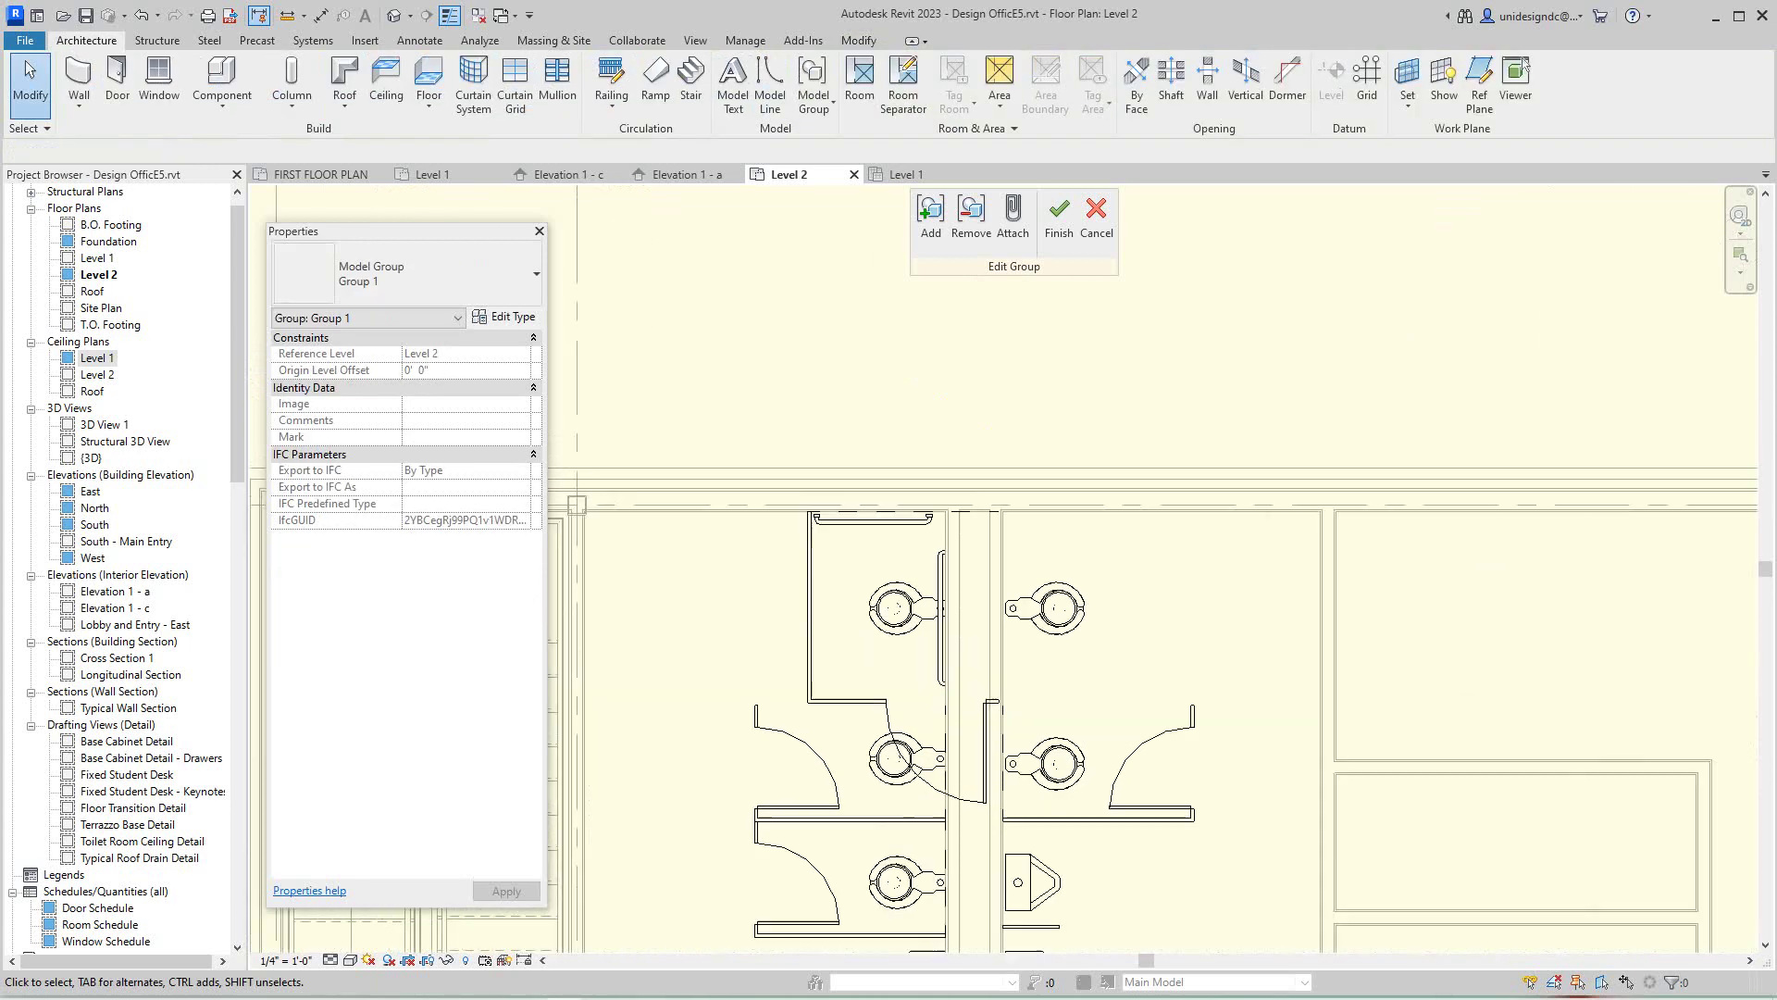
- Within the group, move the 60" x 60" accessible stall to line up with the stall fronts and try to rotate it
drag(809, 611, 756, 611)
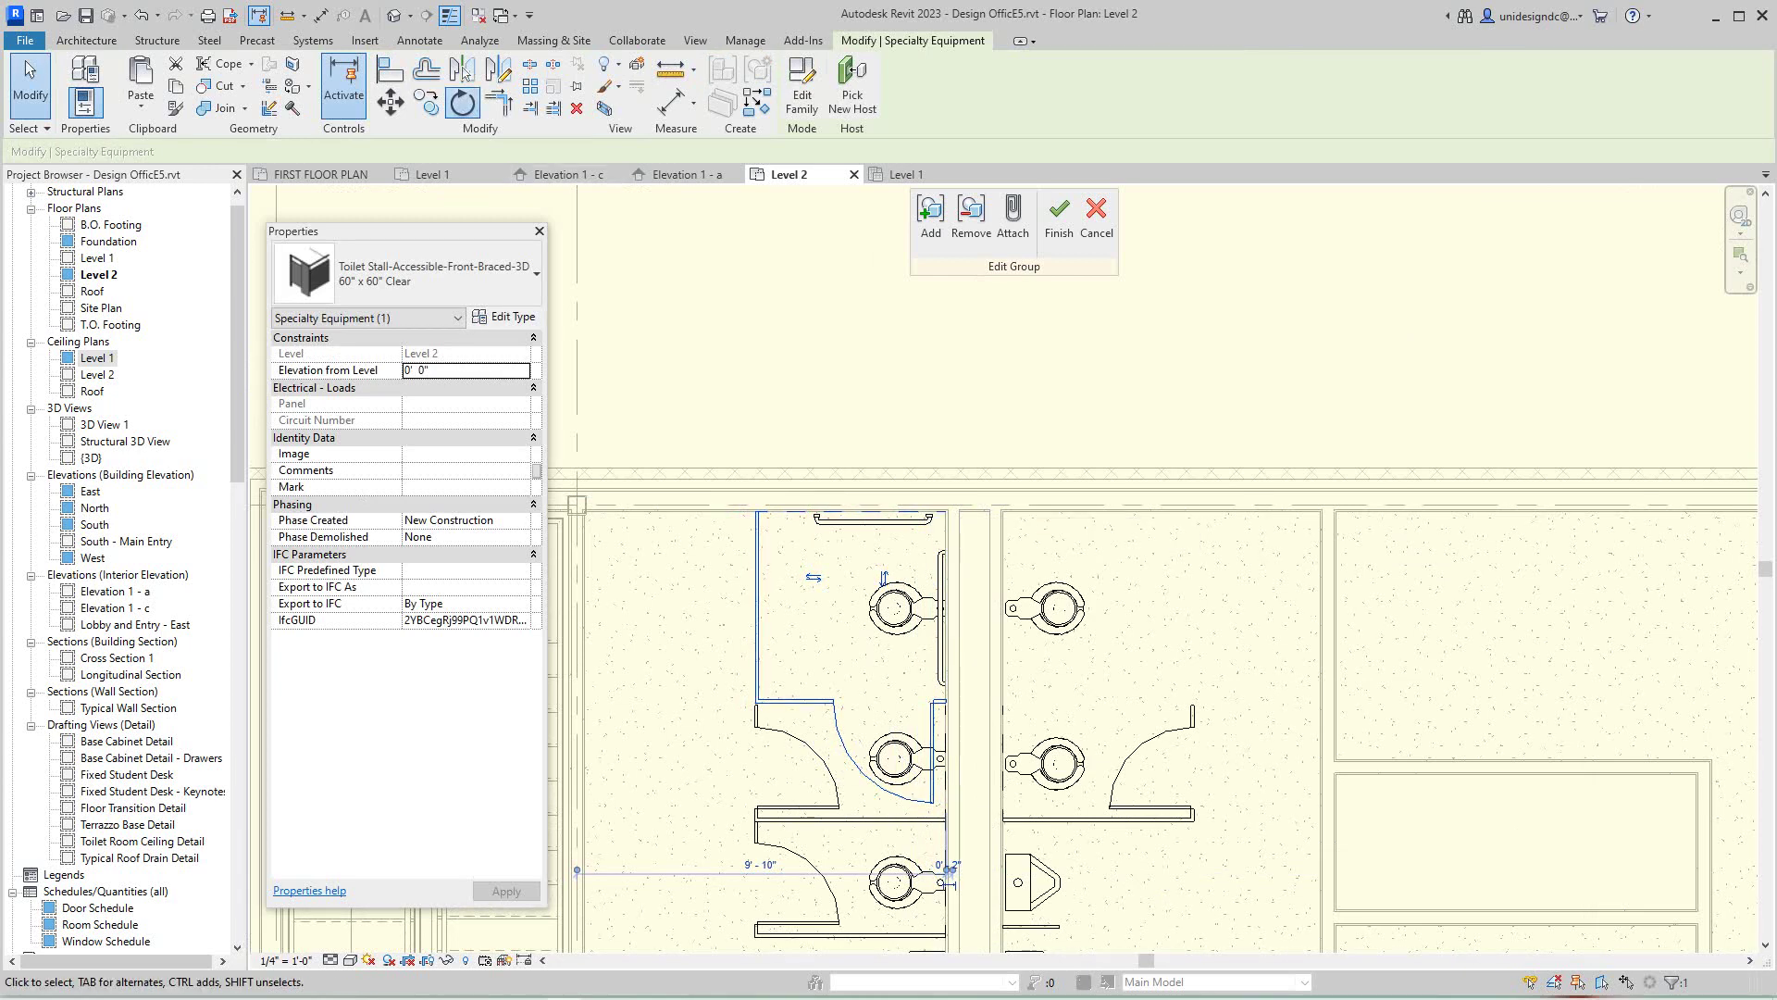
click(462, 102)
click(849, 444)
key(Escape)
key(Escape)
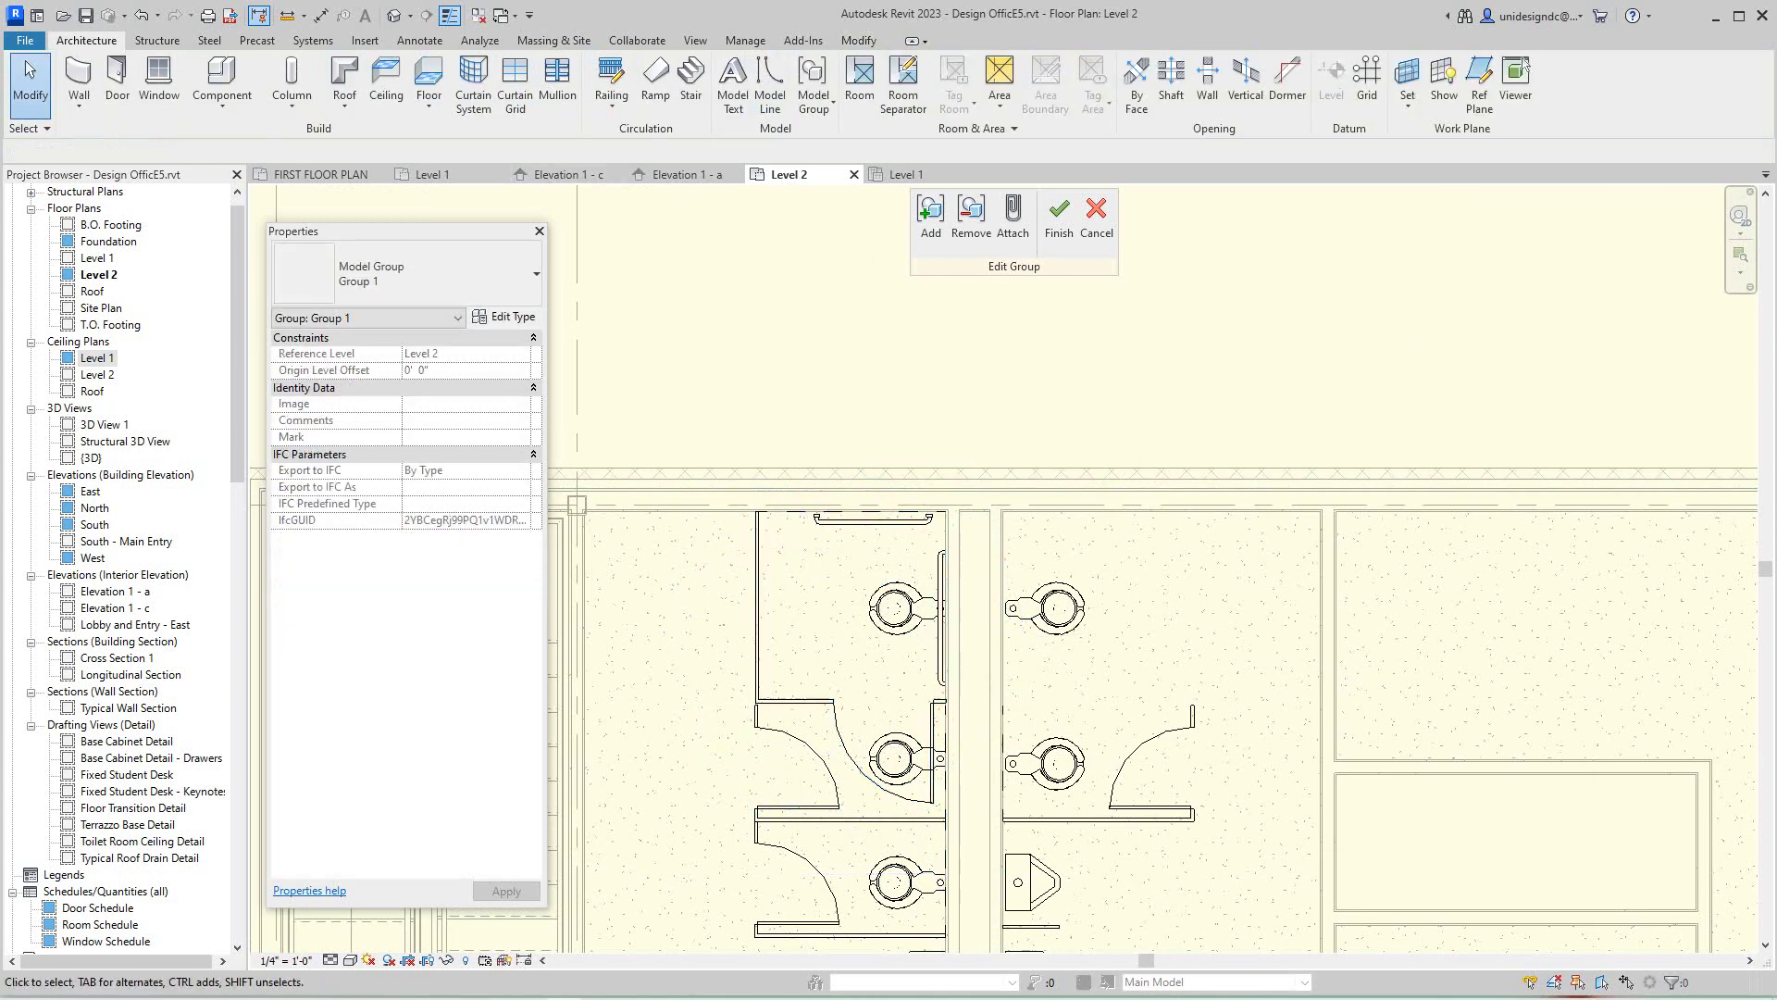
- Flip the accessible toilet stall front to back and try to rotate it about its centre
click(833, 702)
click(884, 579)
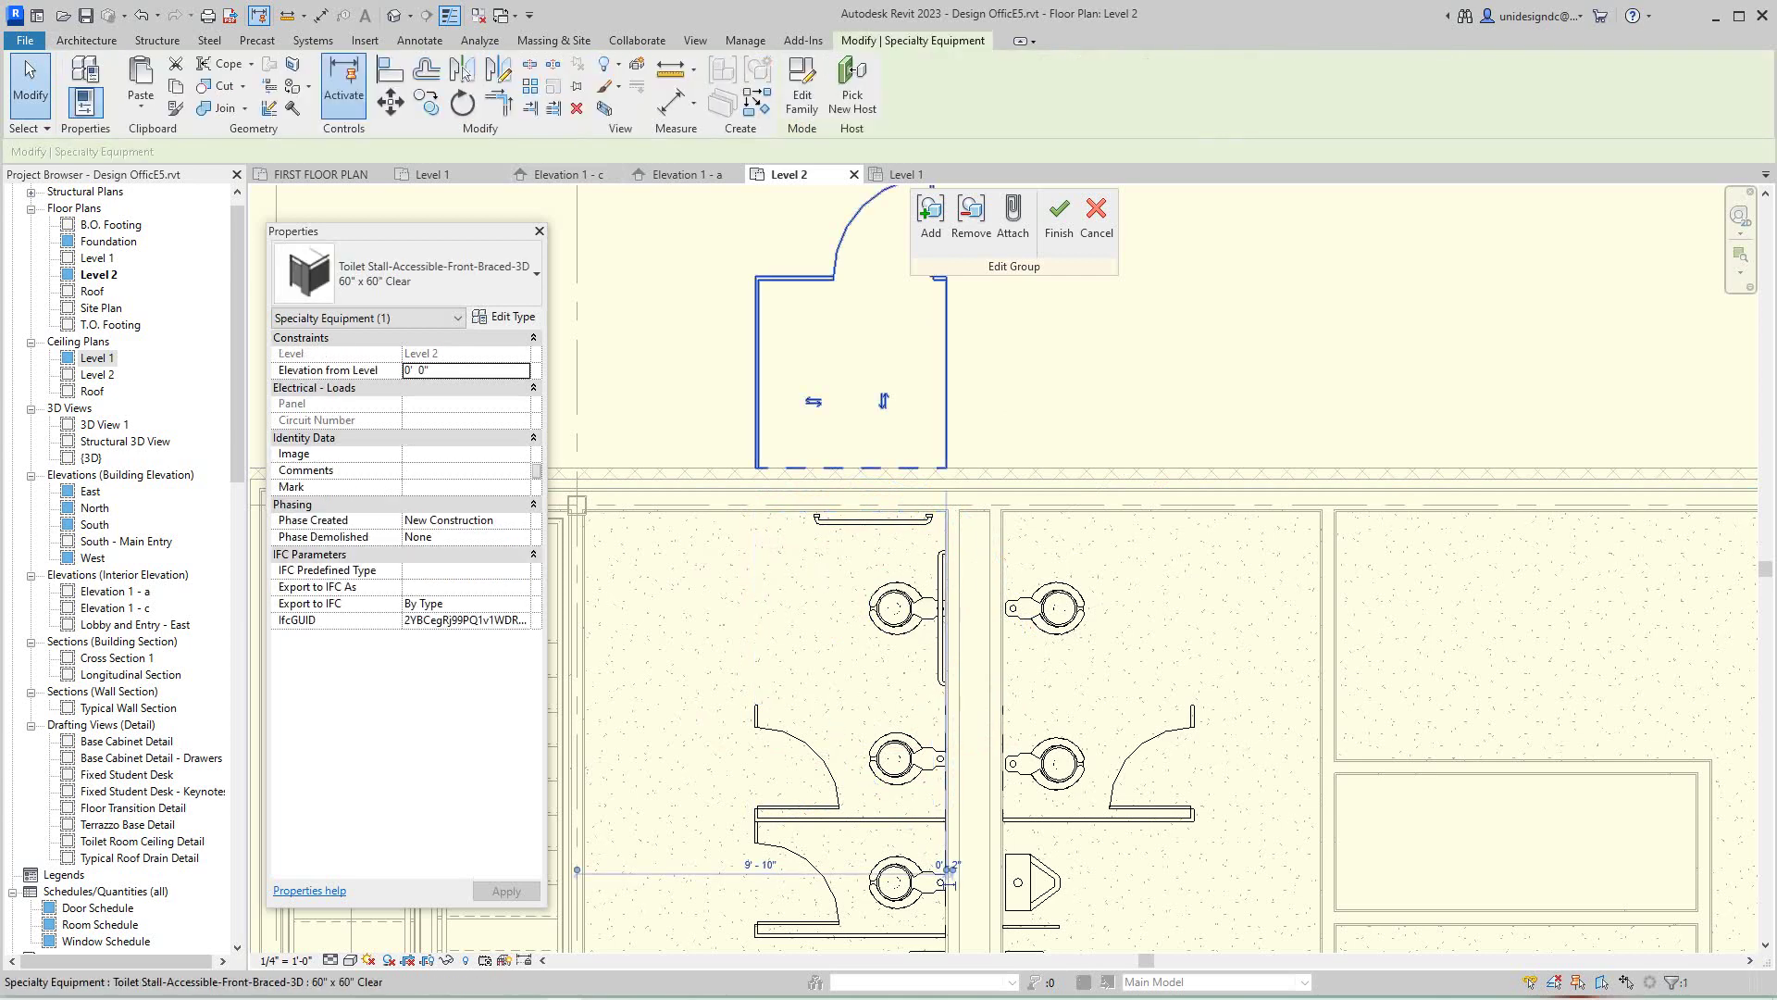
click(462, 102)
middle_drag(1019, 556, 994, 690)
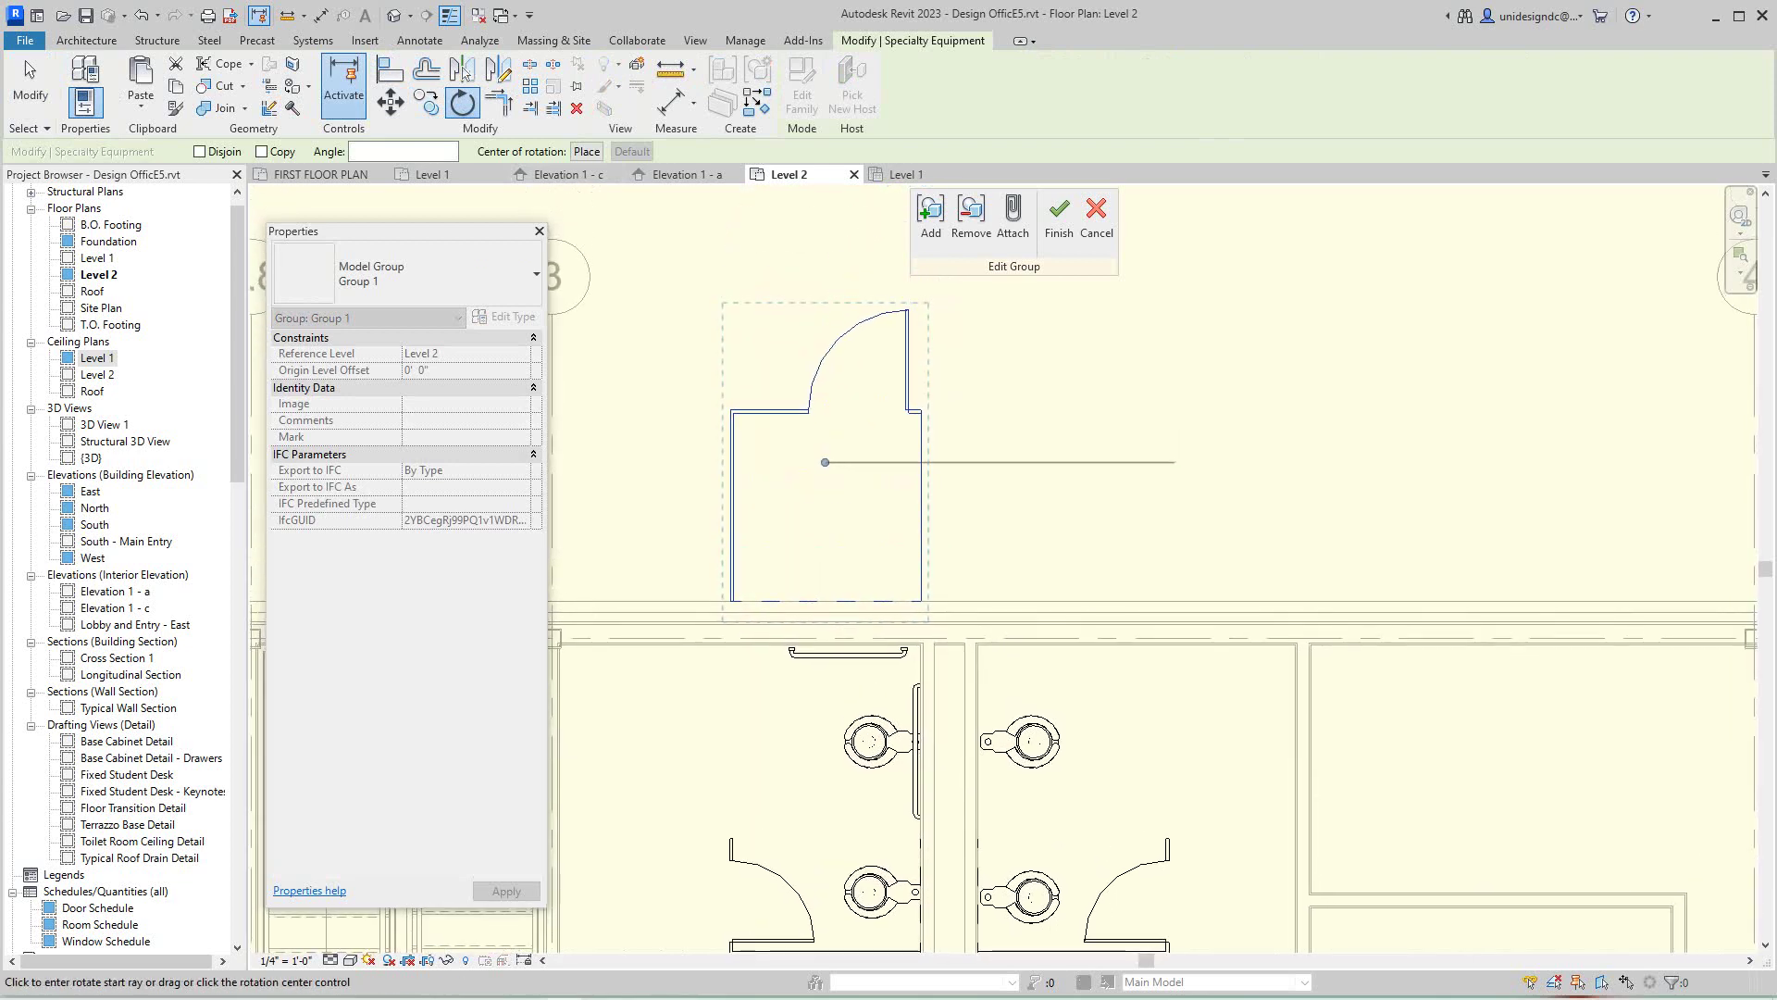
click(1174, 462)
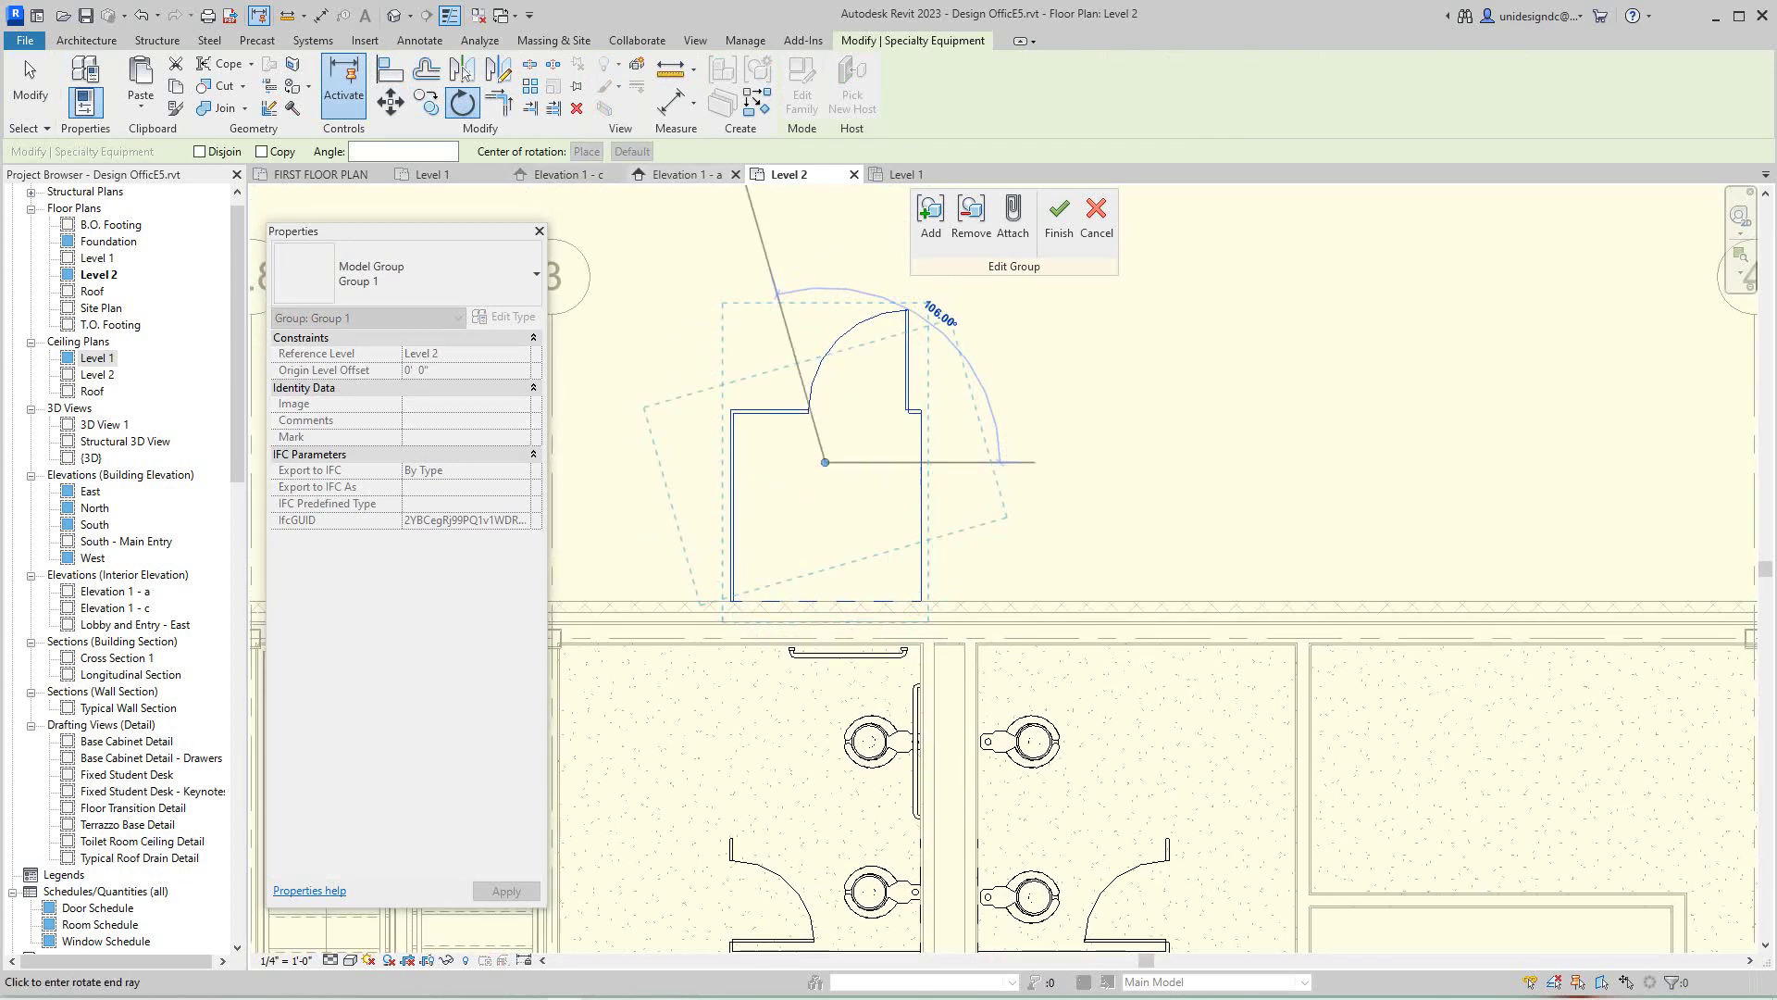
key(Escape)
key(Escape)
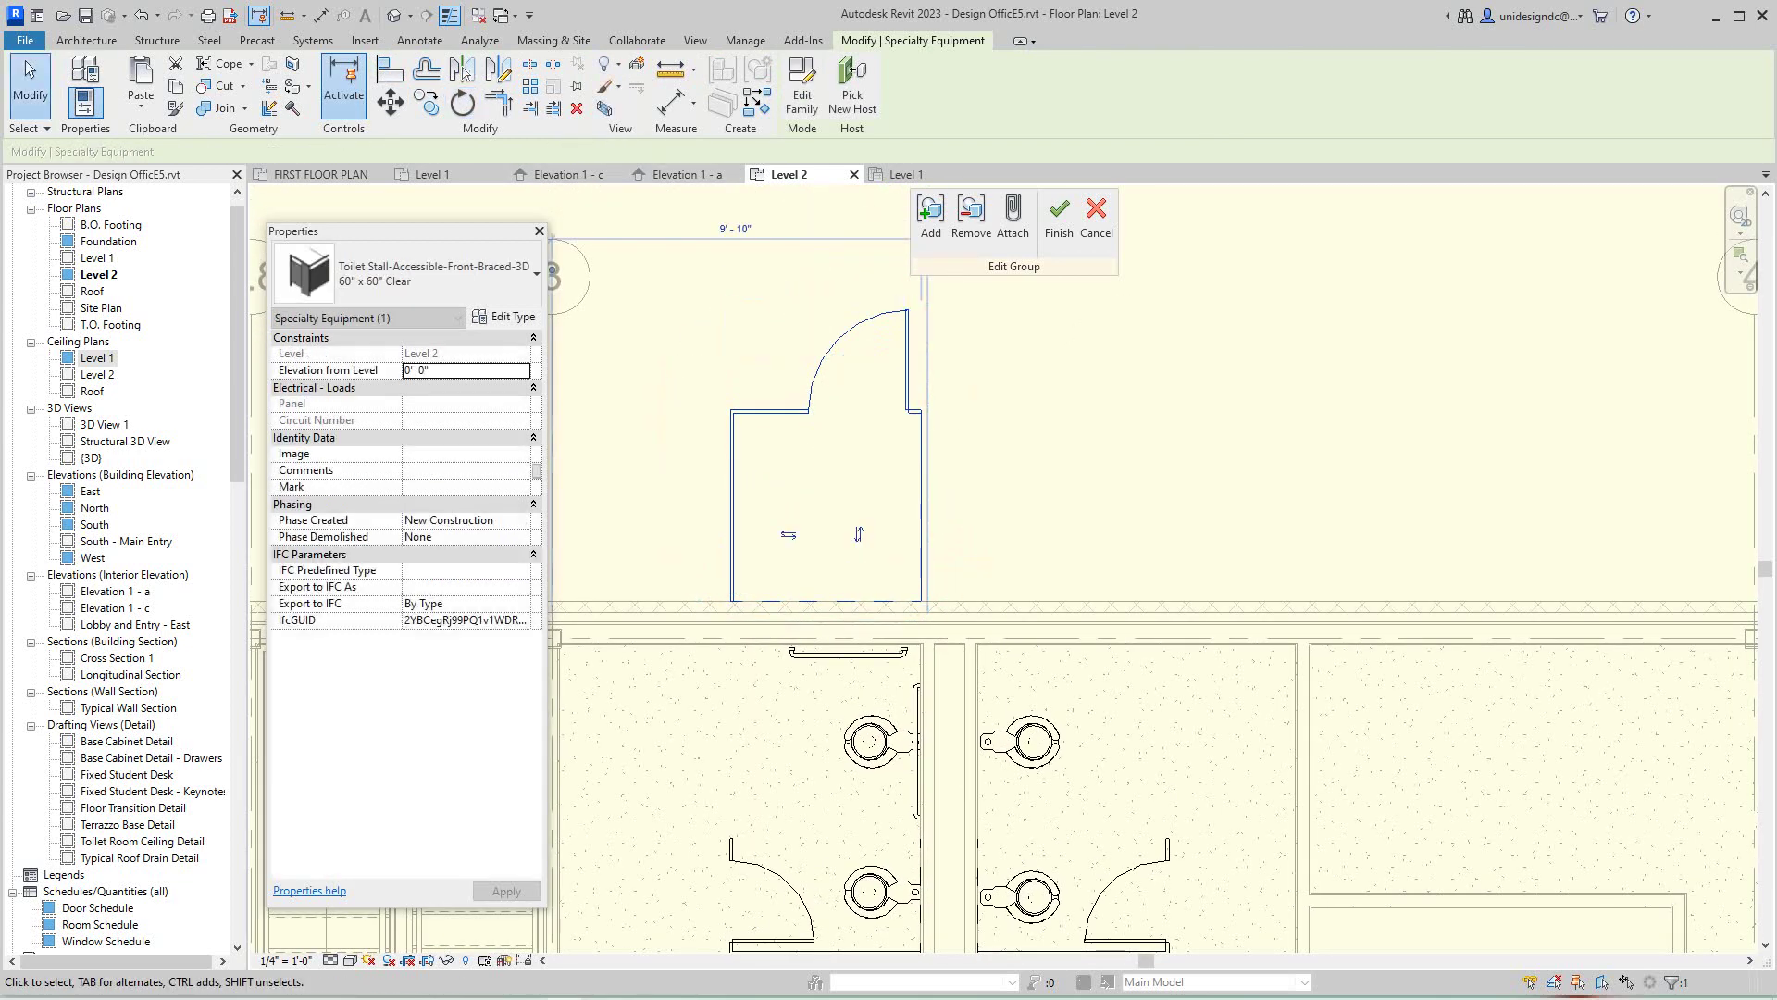
- Try to fit the accessible stall around the upper toilets by flipping it both ways and turning it
scroll(854, 518, up, 1)
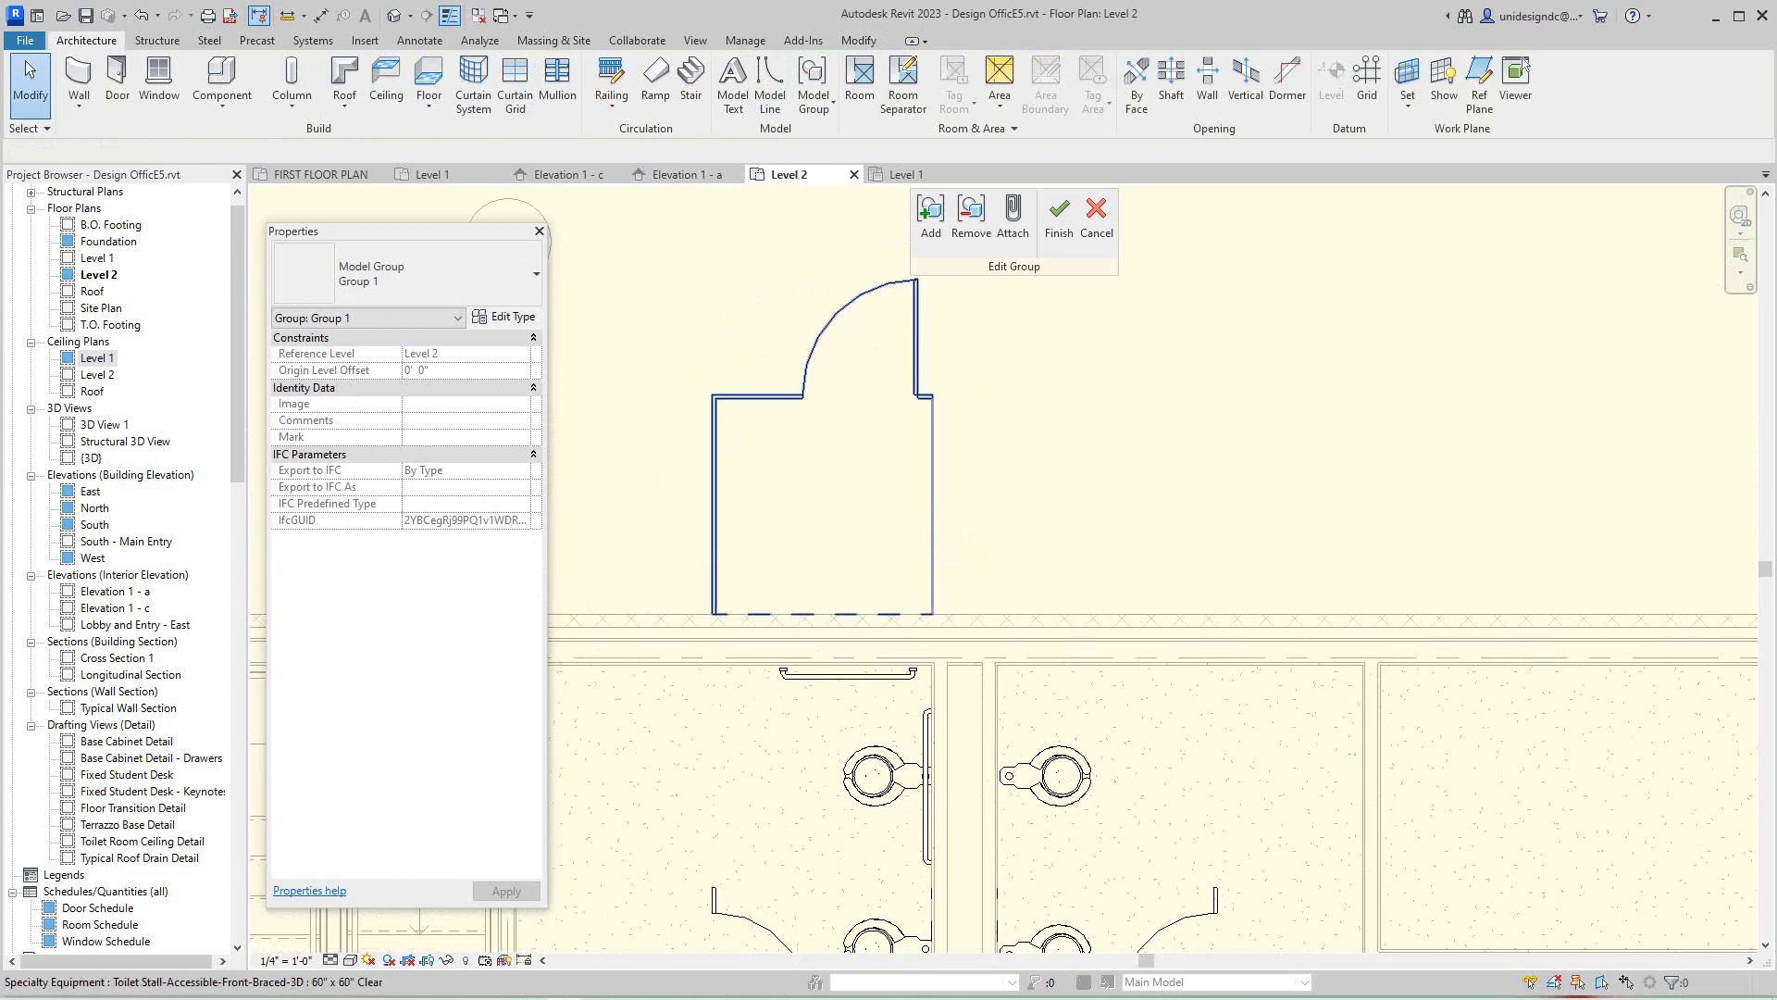
click(909, 532)
click(779, 537)
click(1004, 537)
scroll(1007, 535, down, 3)
scroll(1027, 678, up, 2)
scroll(1029, 700, up, 1)
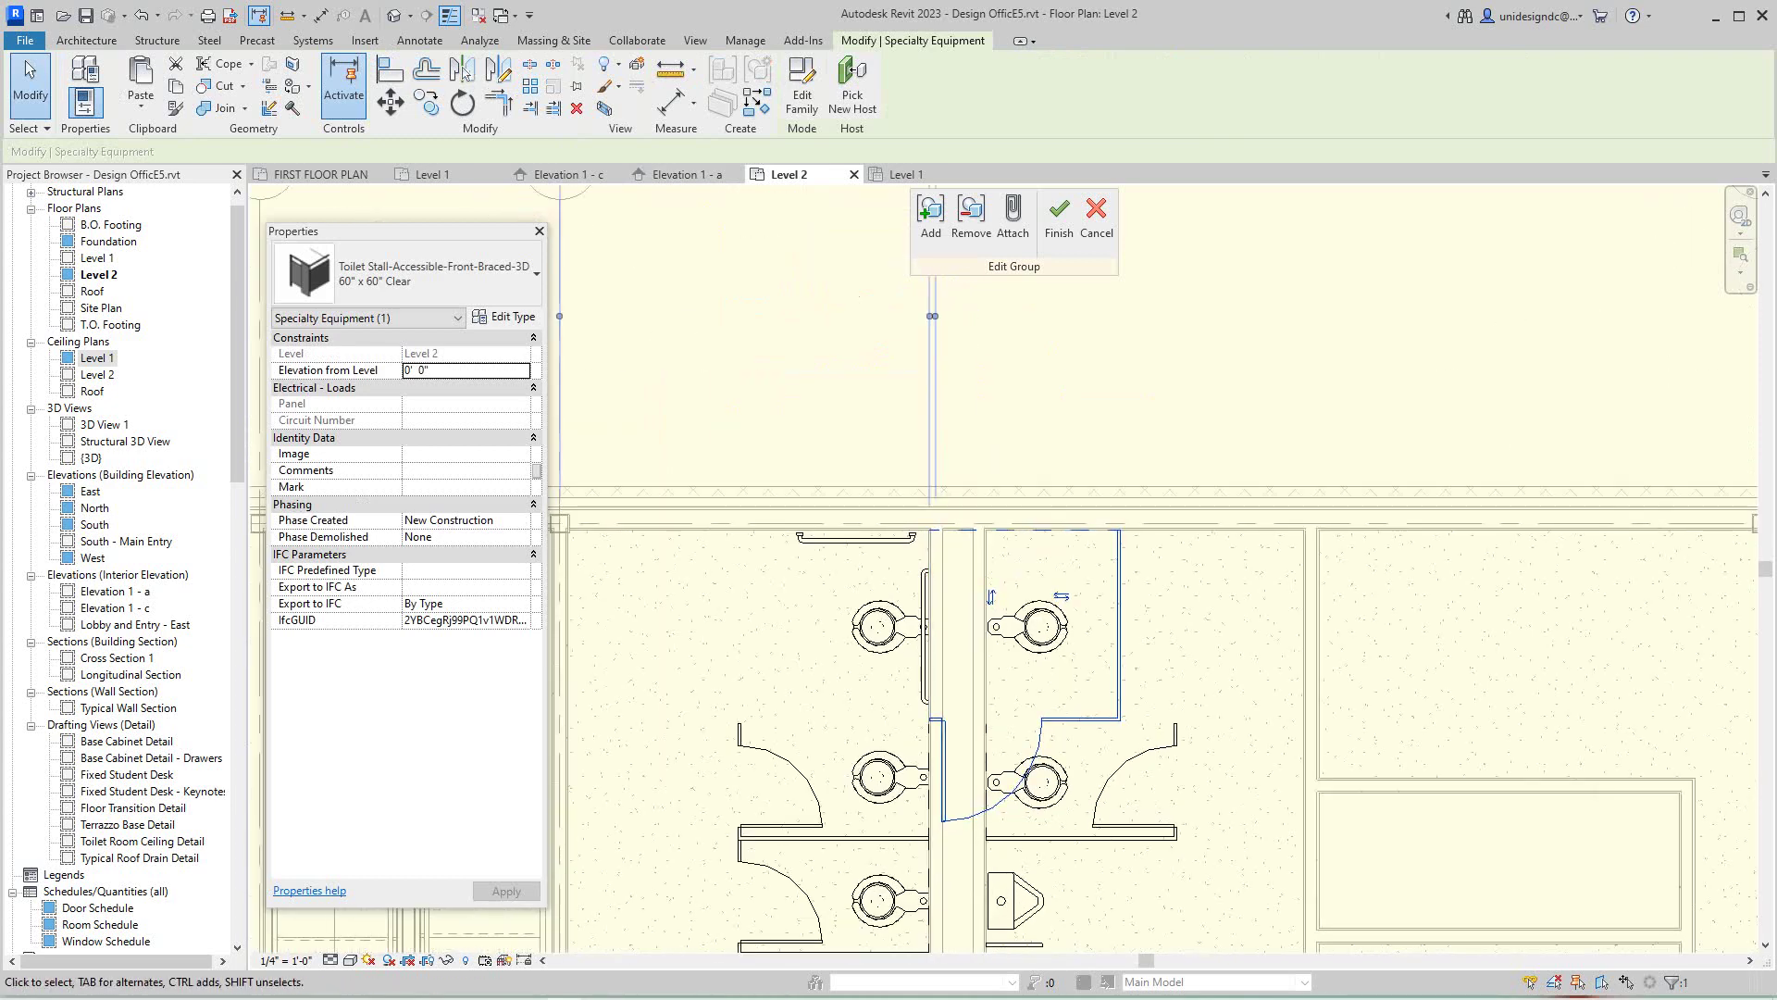
key(space)
key(Escape)
click(741, 602)
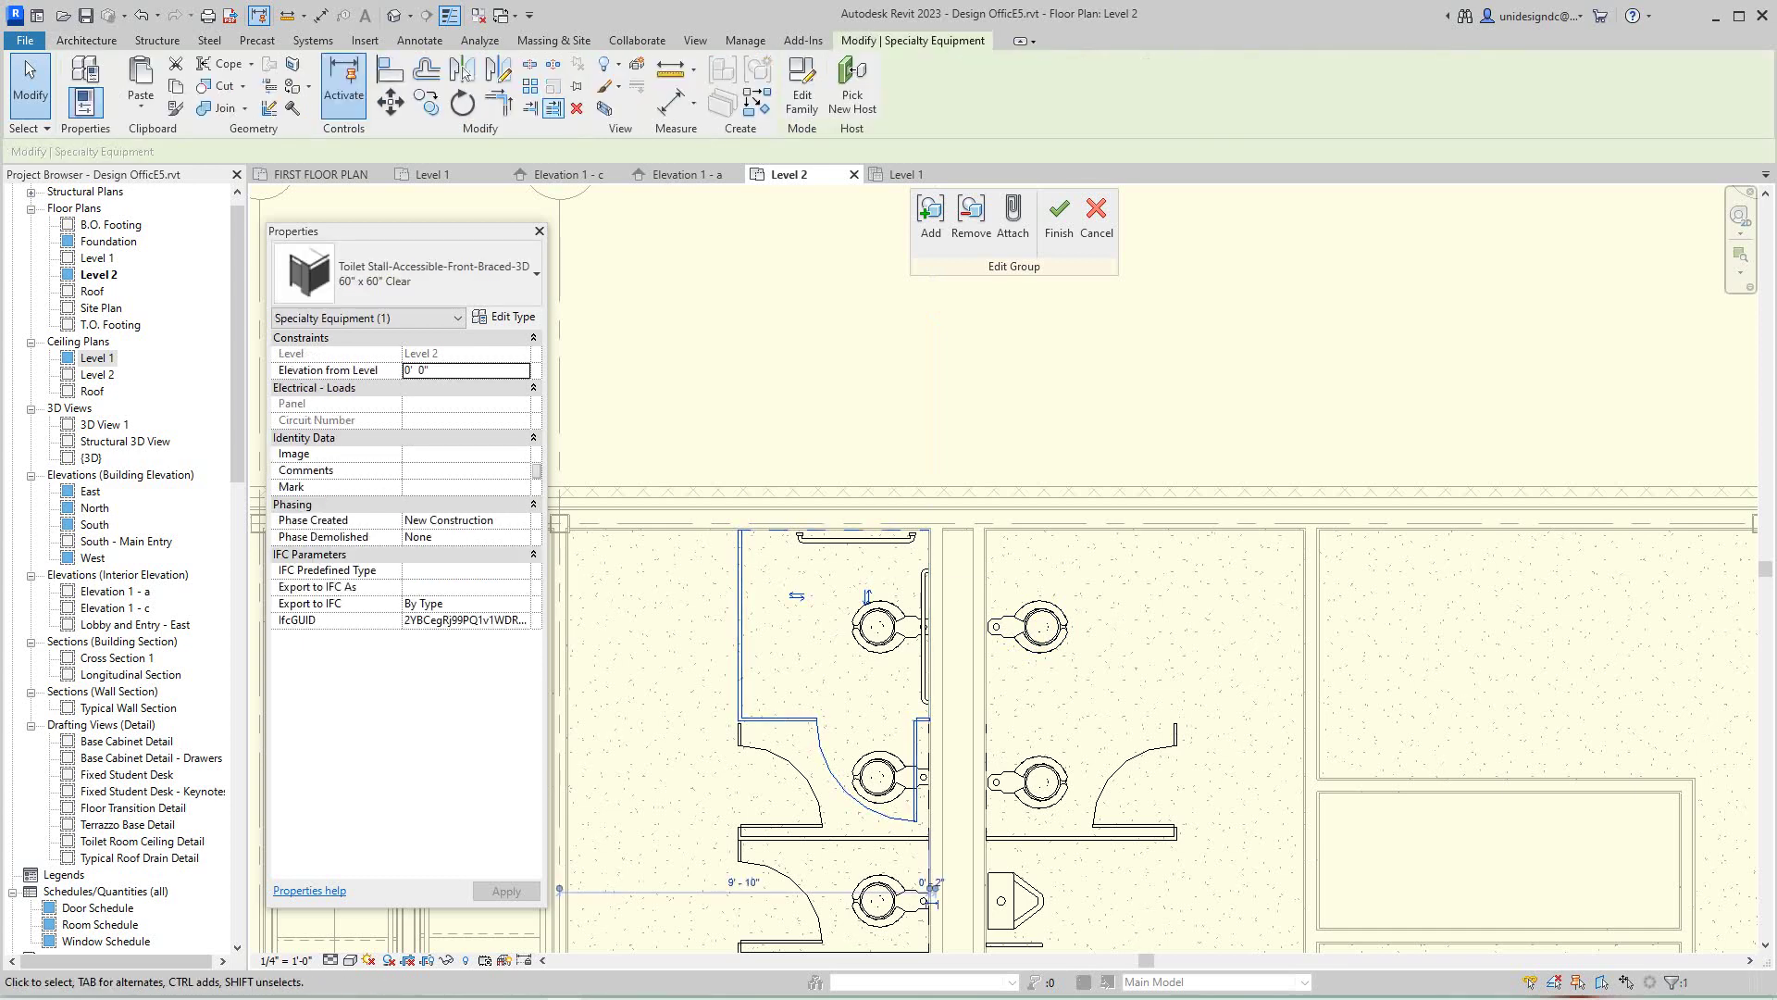
key(Escape)
scroll(821, 334, down, 1)
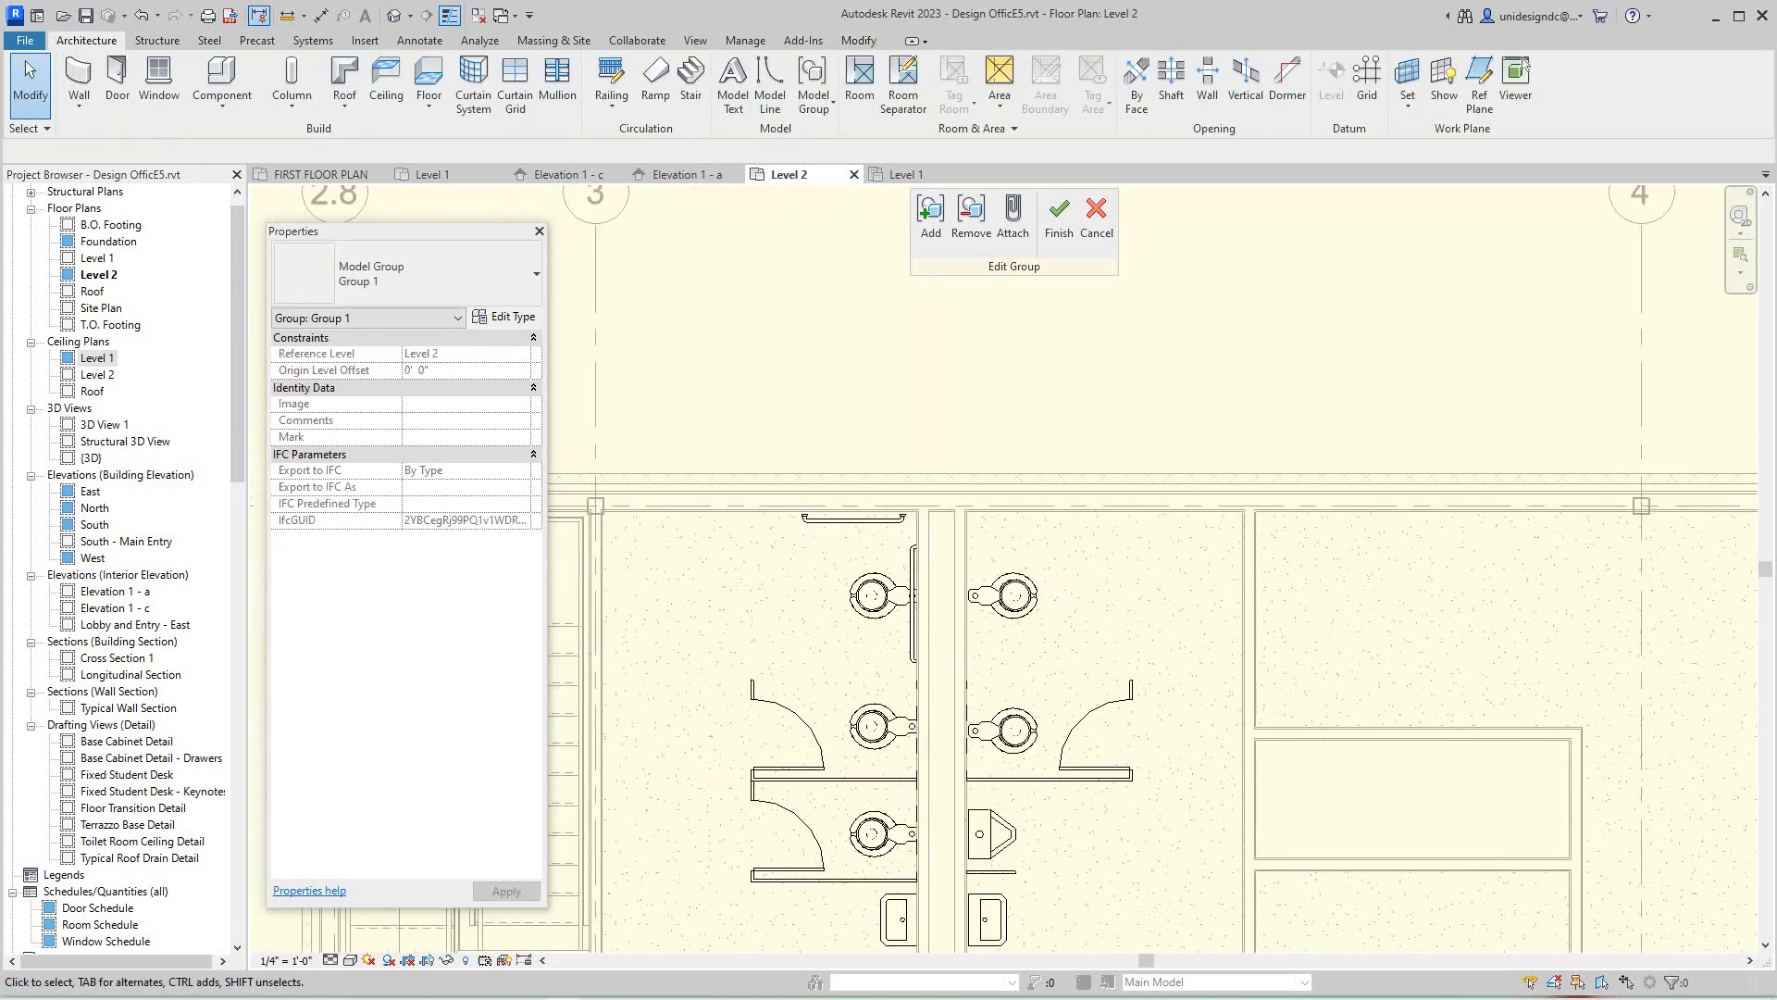
scroll(844, 401, up, 1)
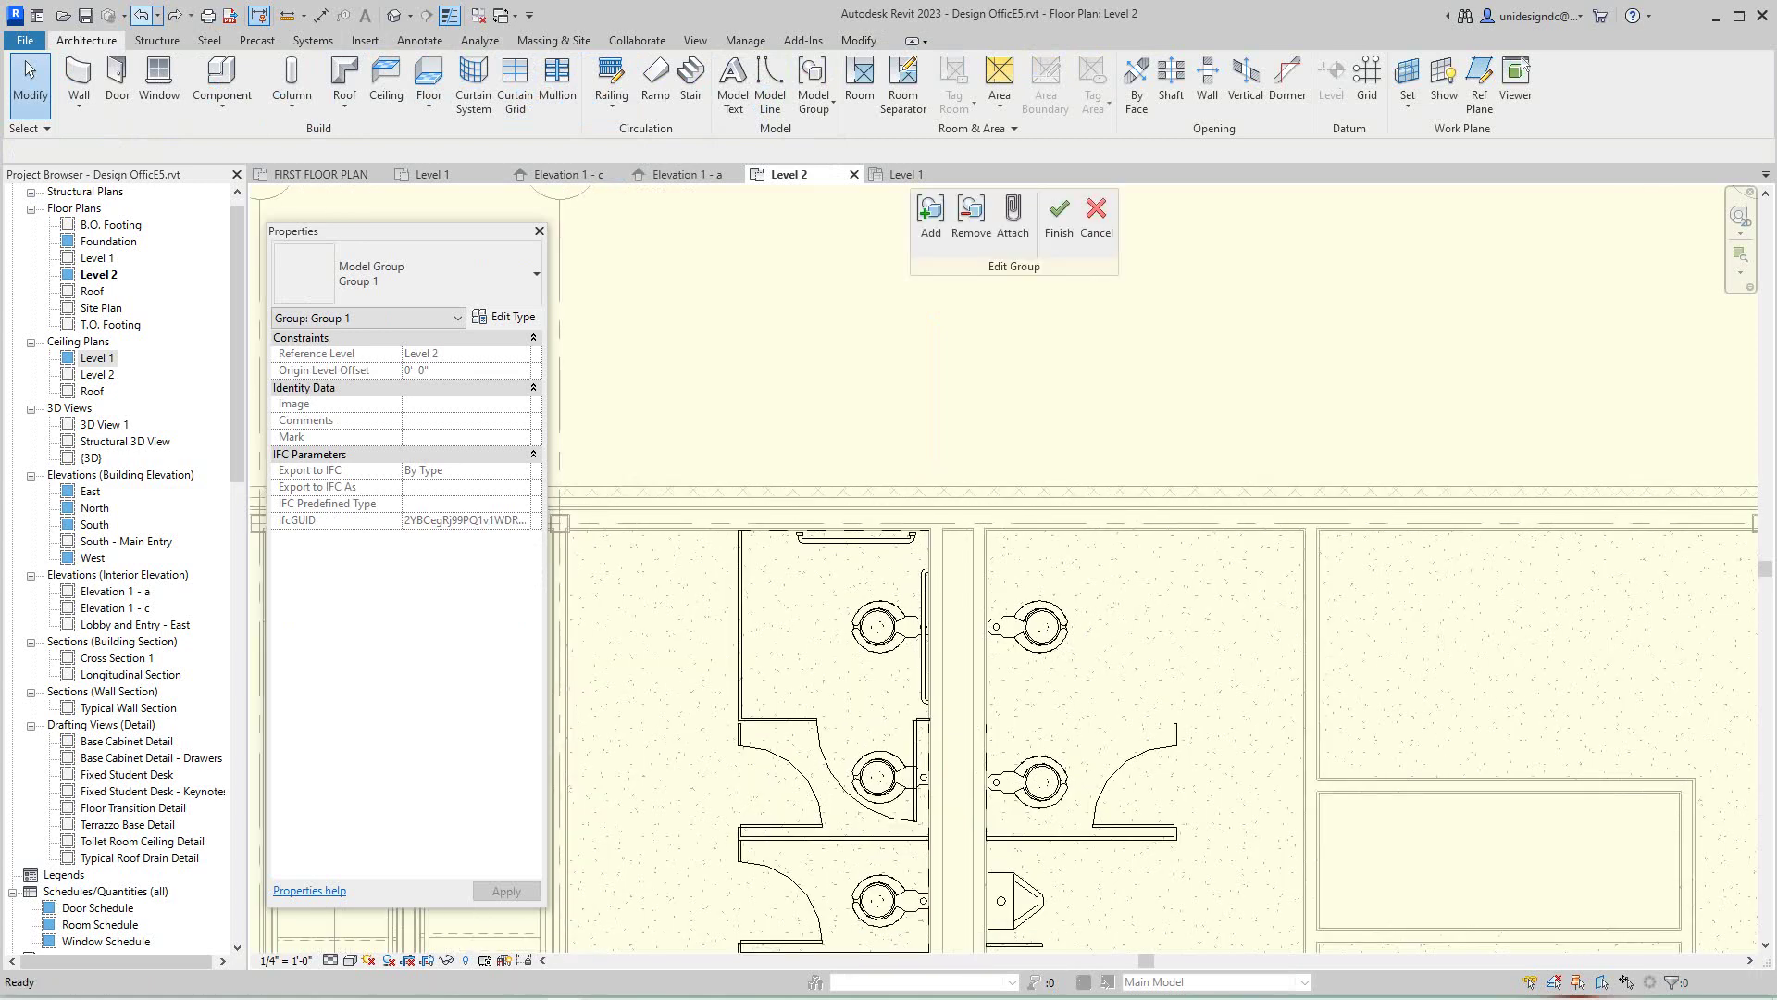
- Undo the stall edits and the placement of the Group 1 model group on Level 2
key(ctrl+z)
key(ctrl+z)
click(141, 15)
click(140, 15)
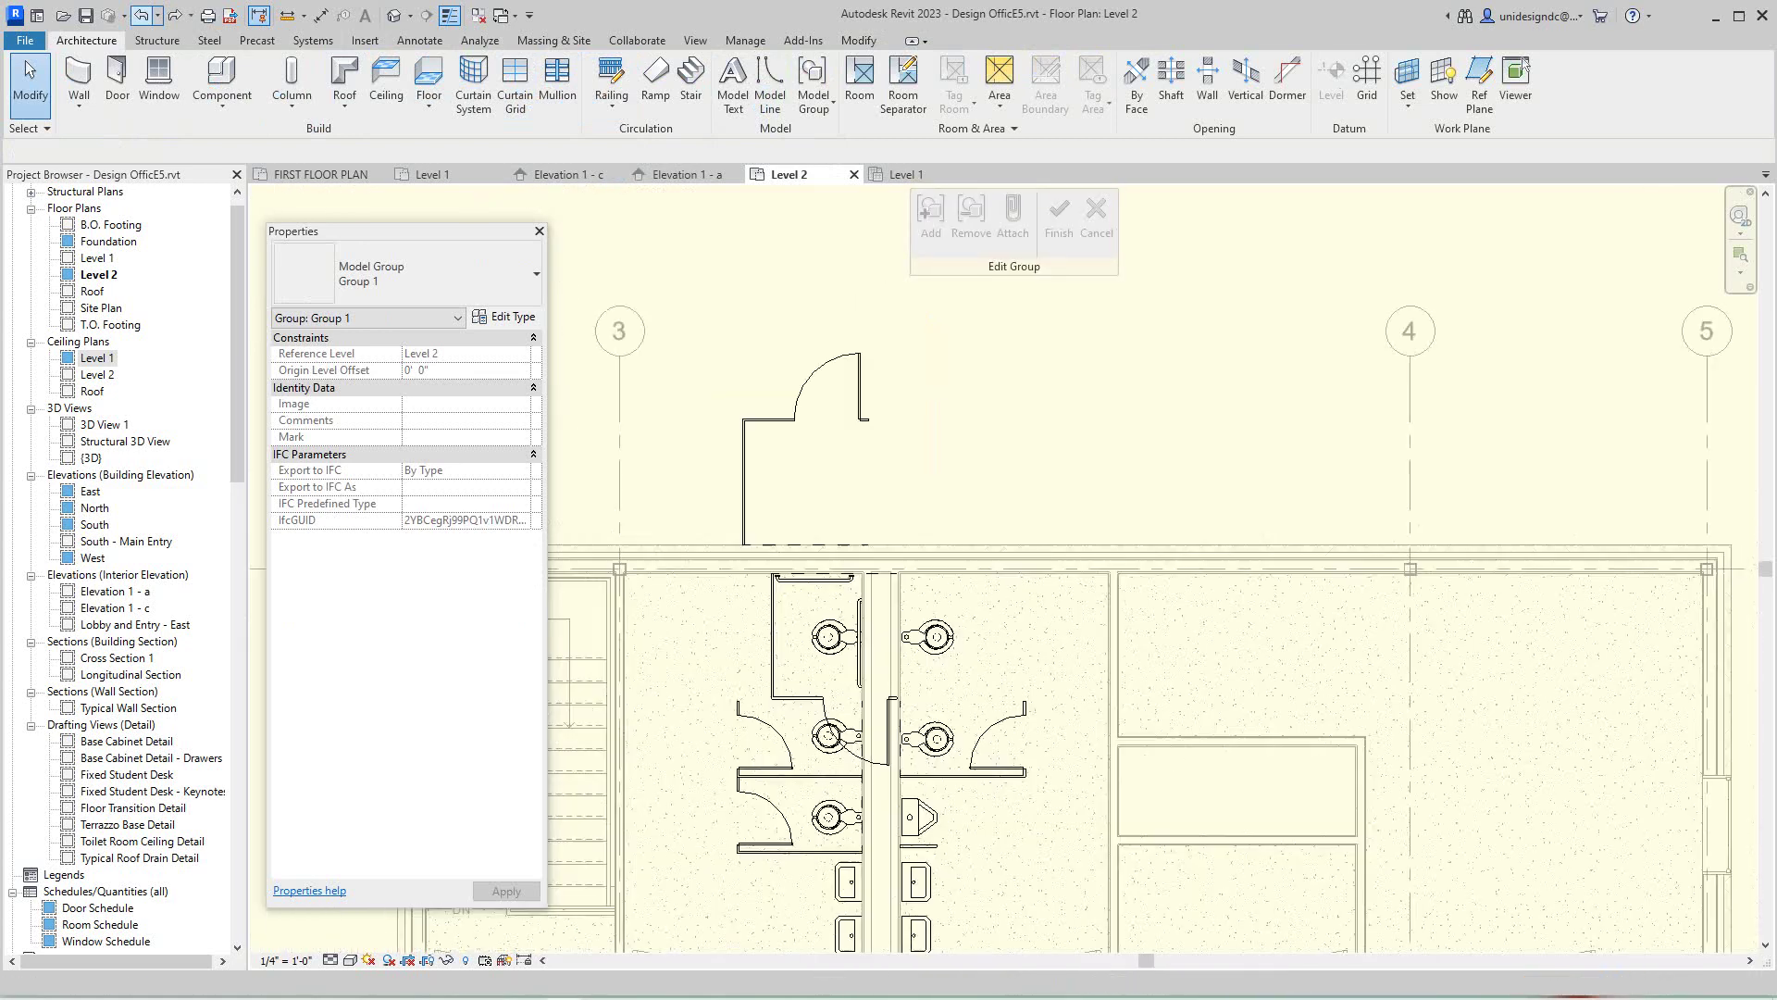
click(141, 15)
scroll(847, 576, up, 1)
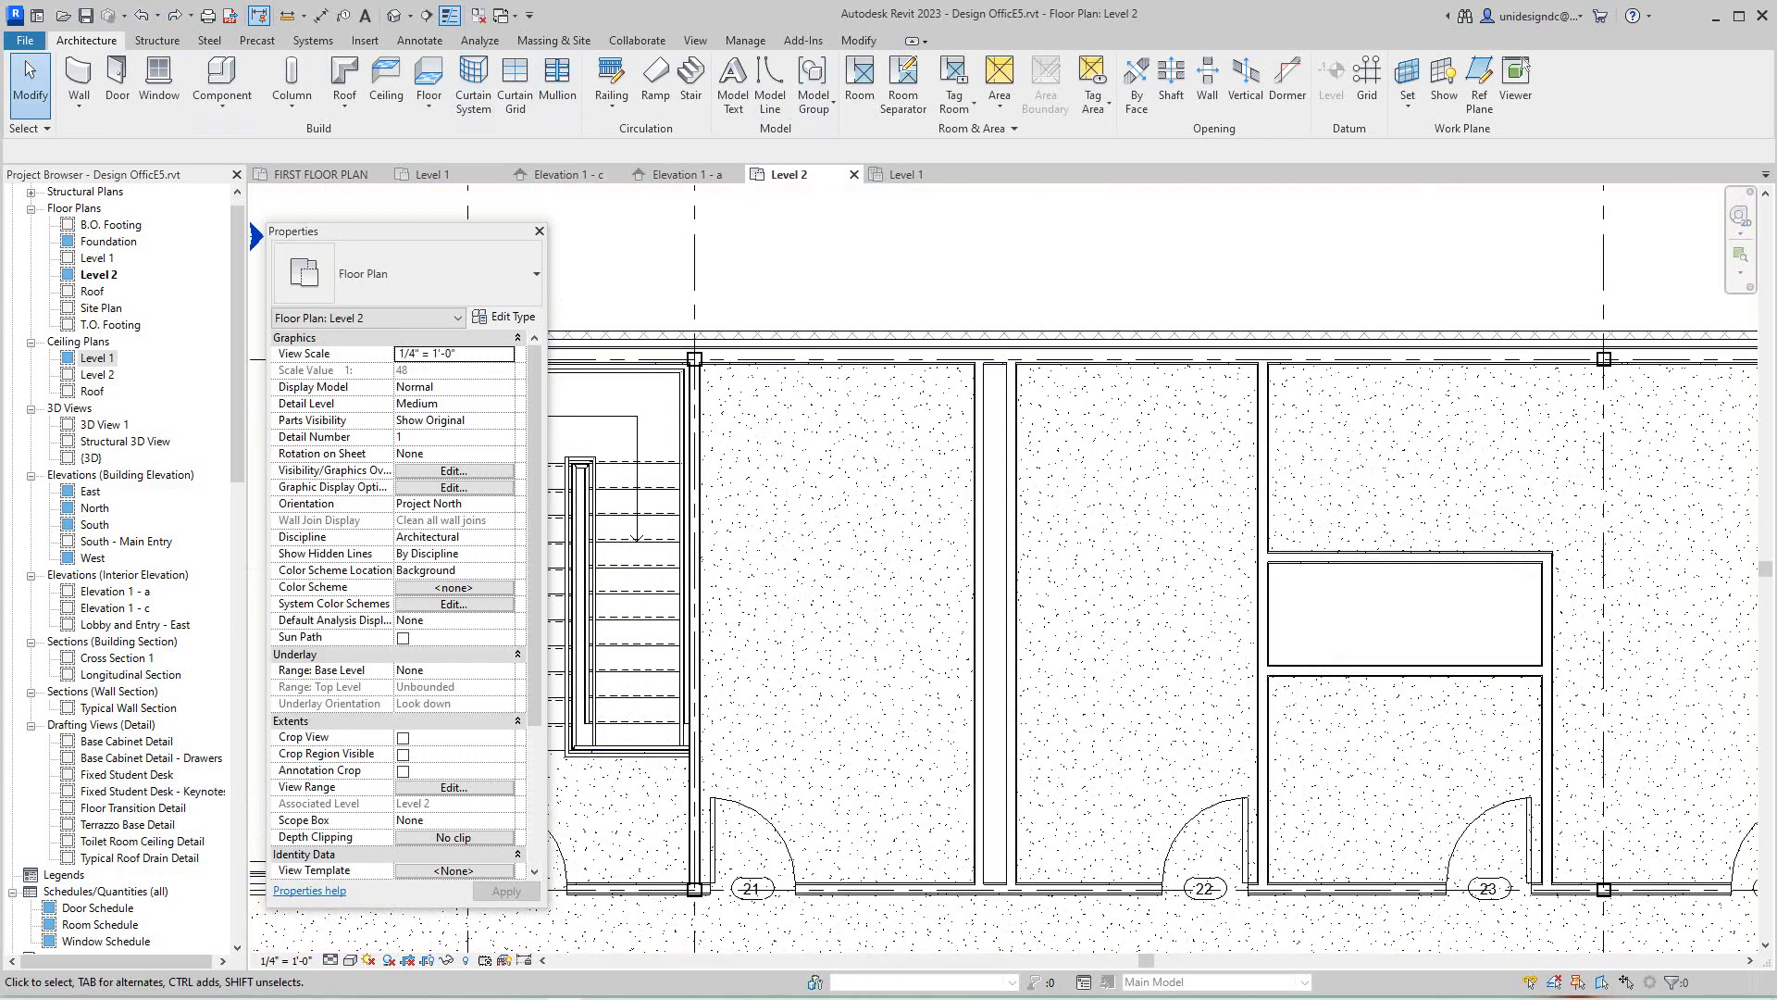
- Try again to place the Group 1 model group between the Level 2 plumbing walls, and cancel the placement
scroll(1046, 407, down, 1)
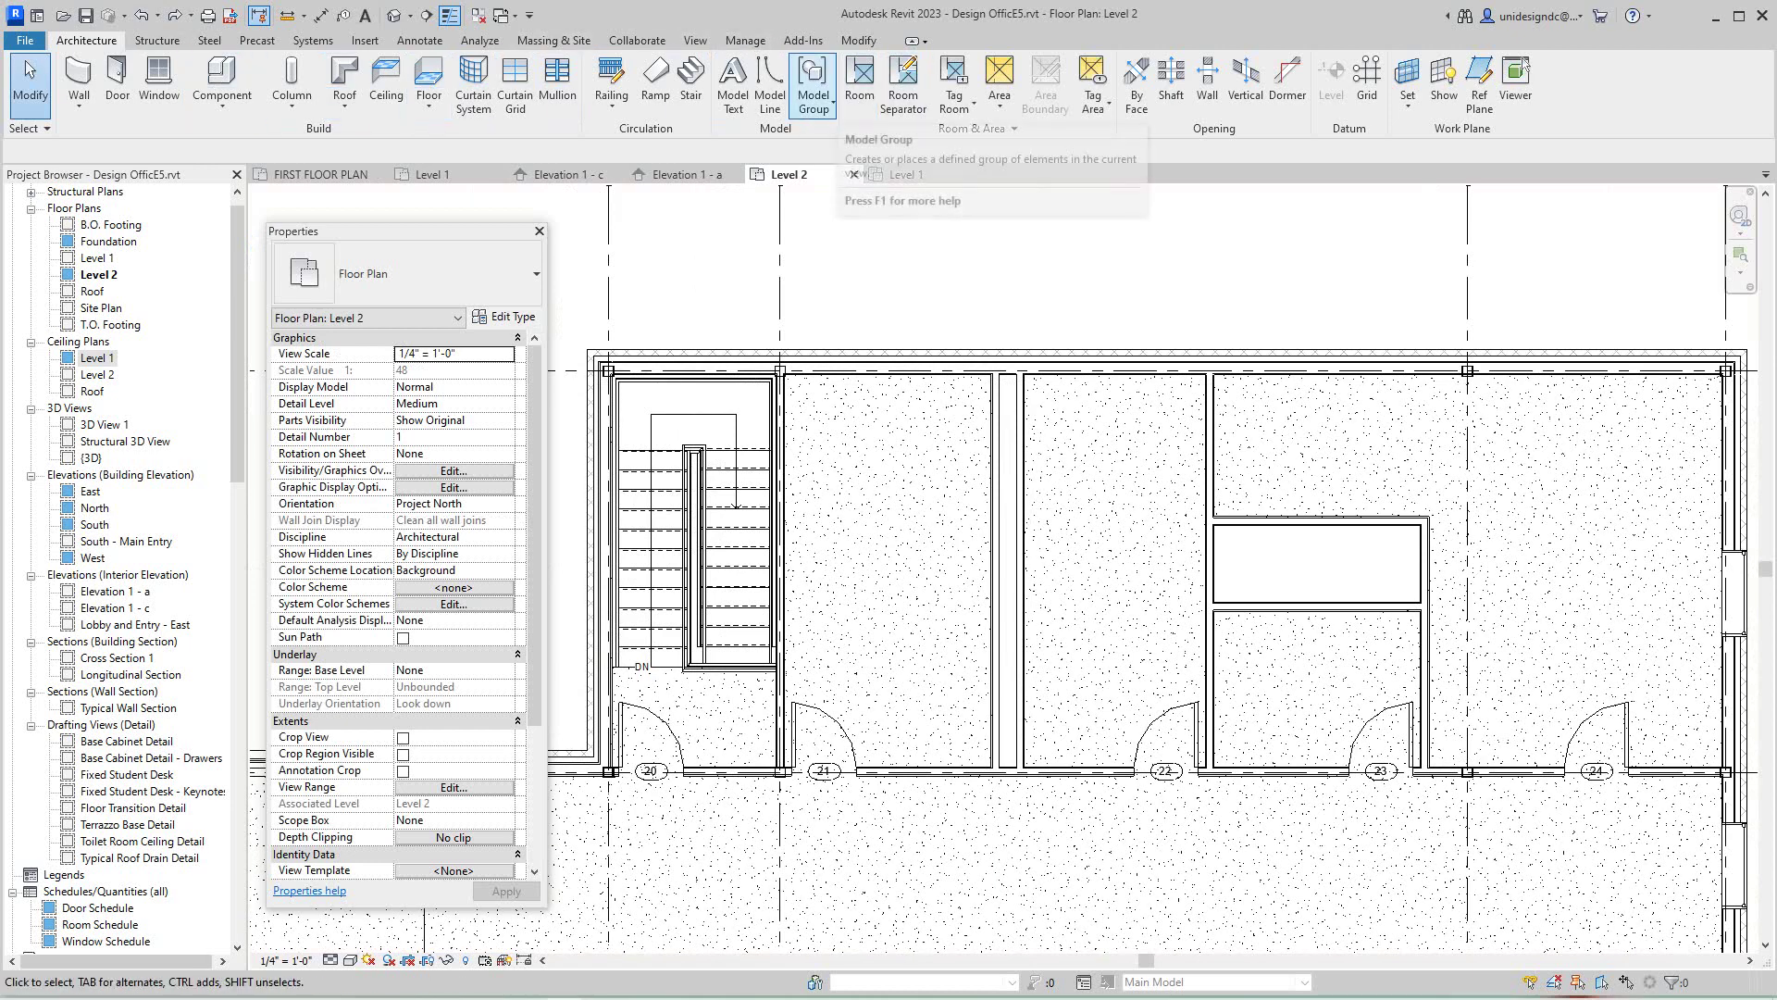
click(814, 92)
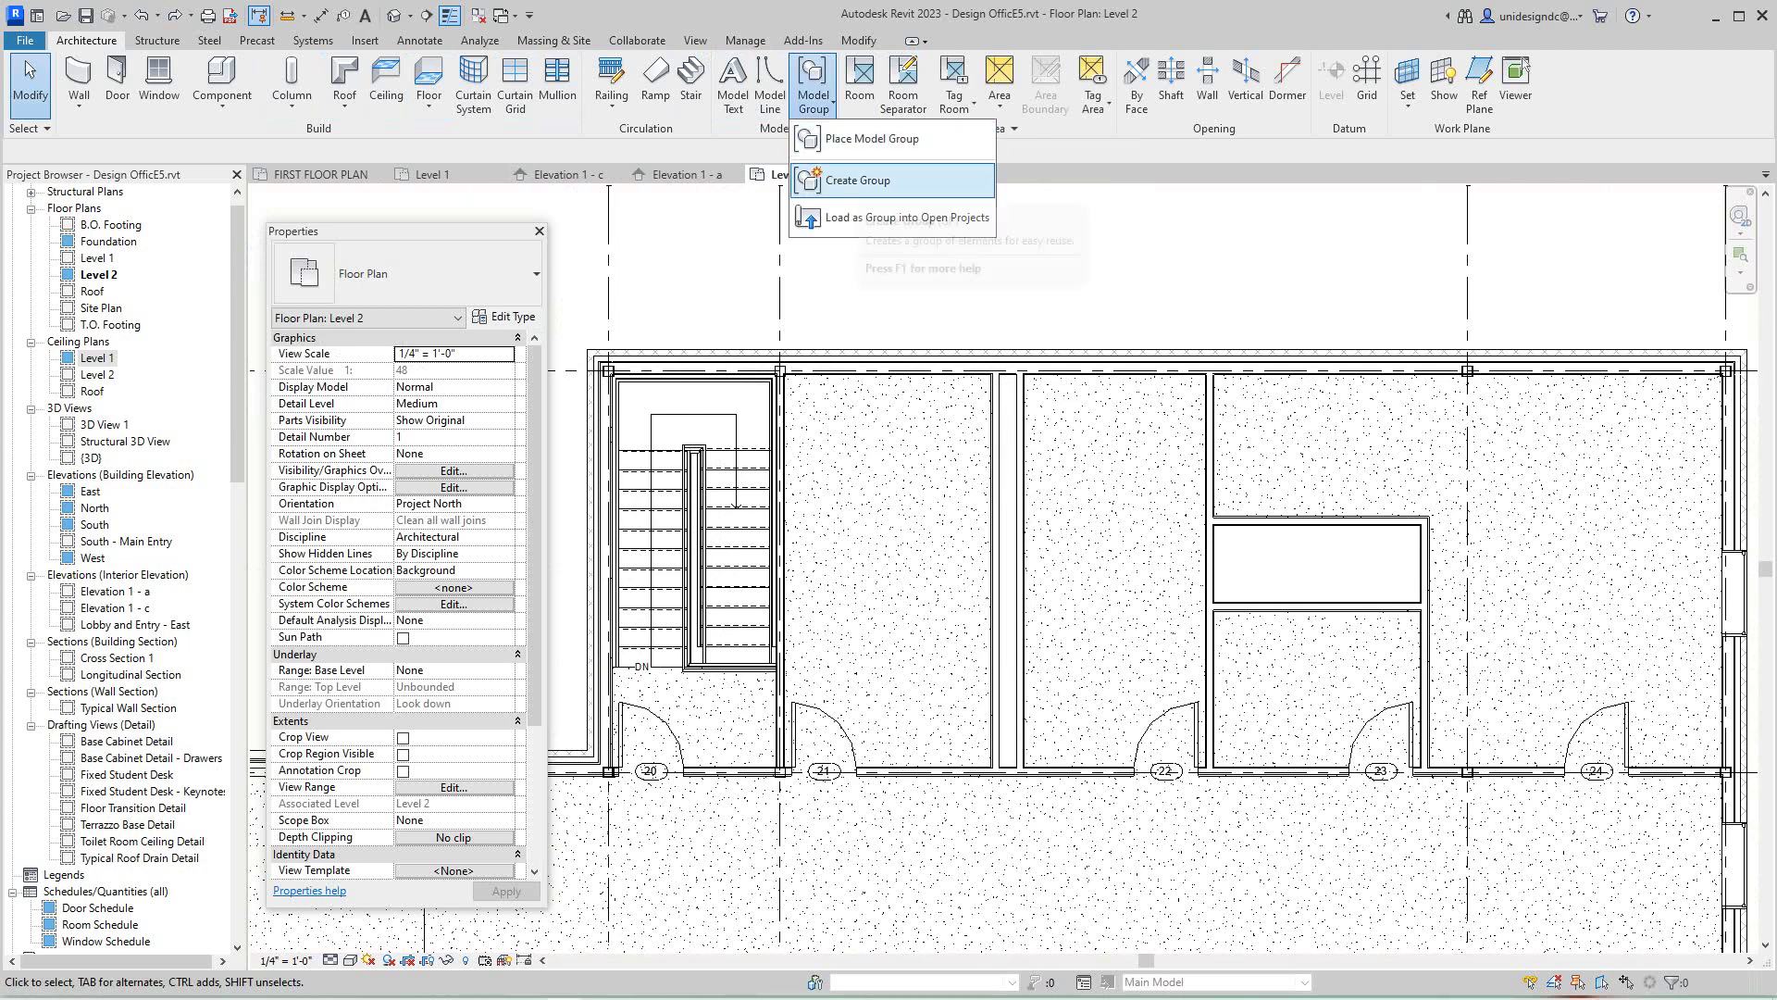
click(871, 138)
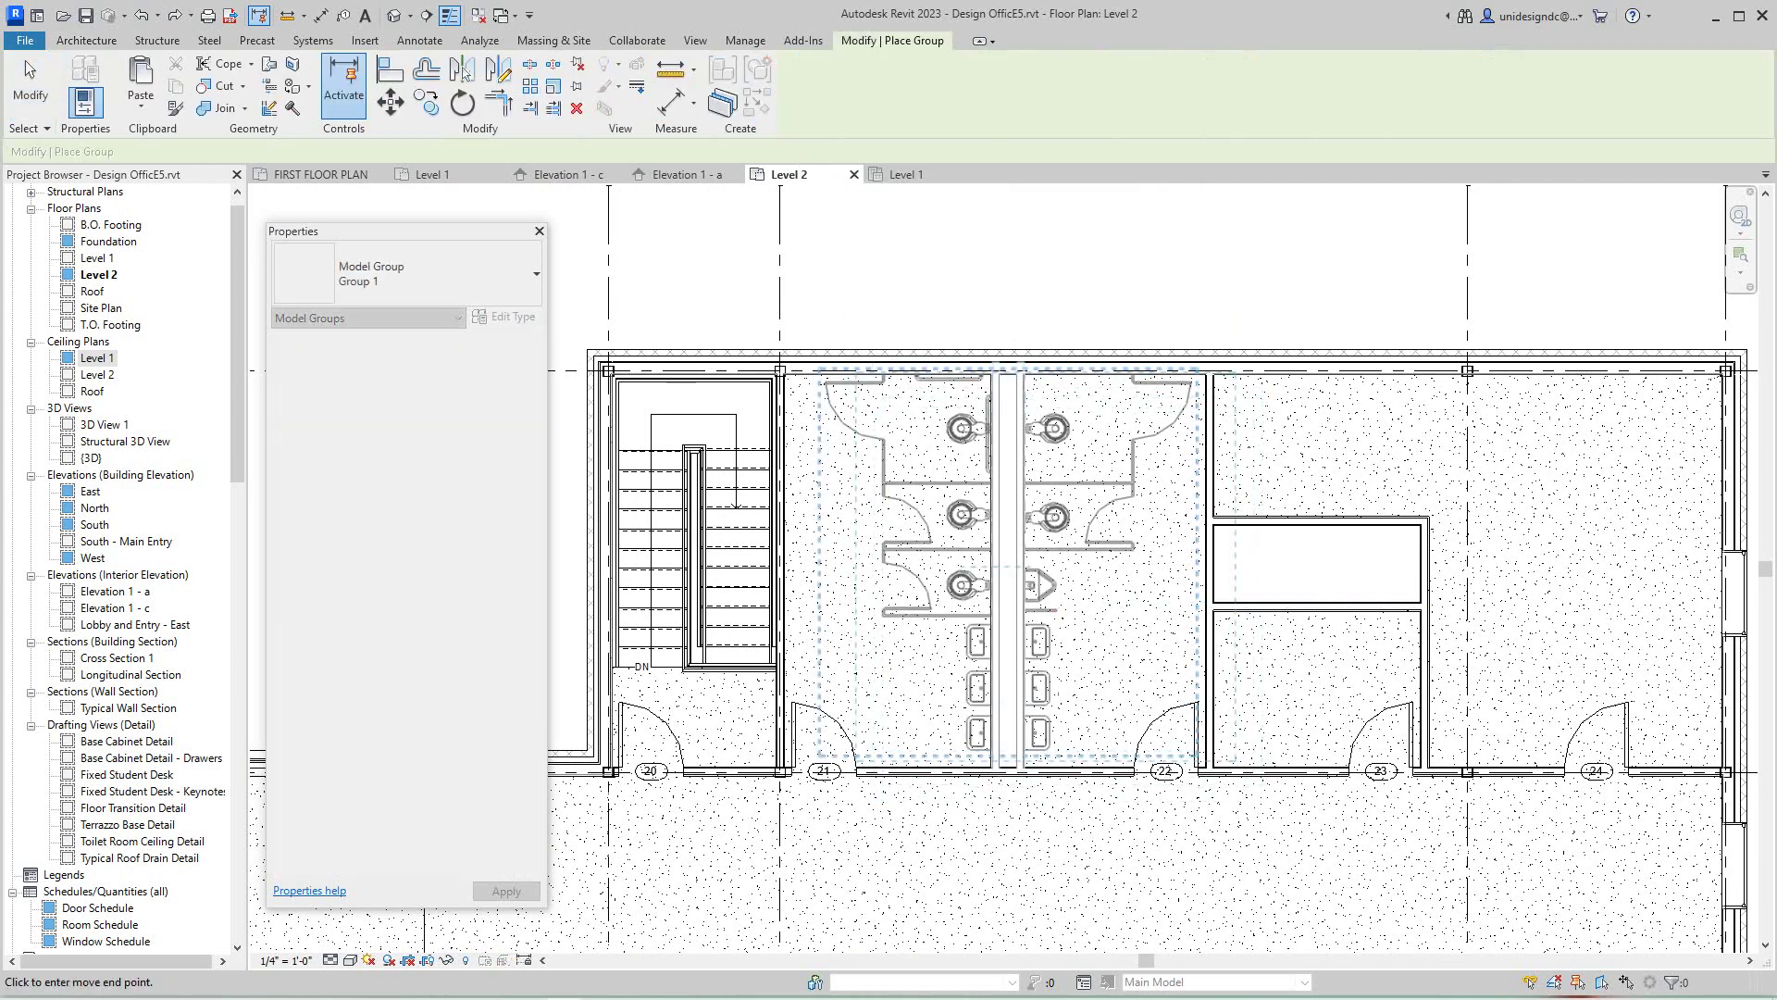
click(1009, 561)
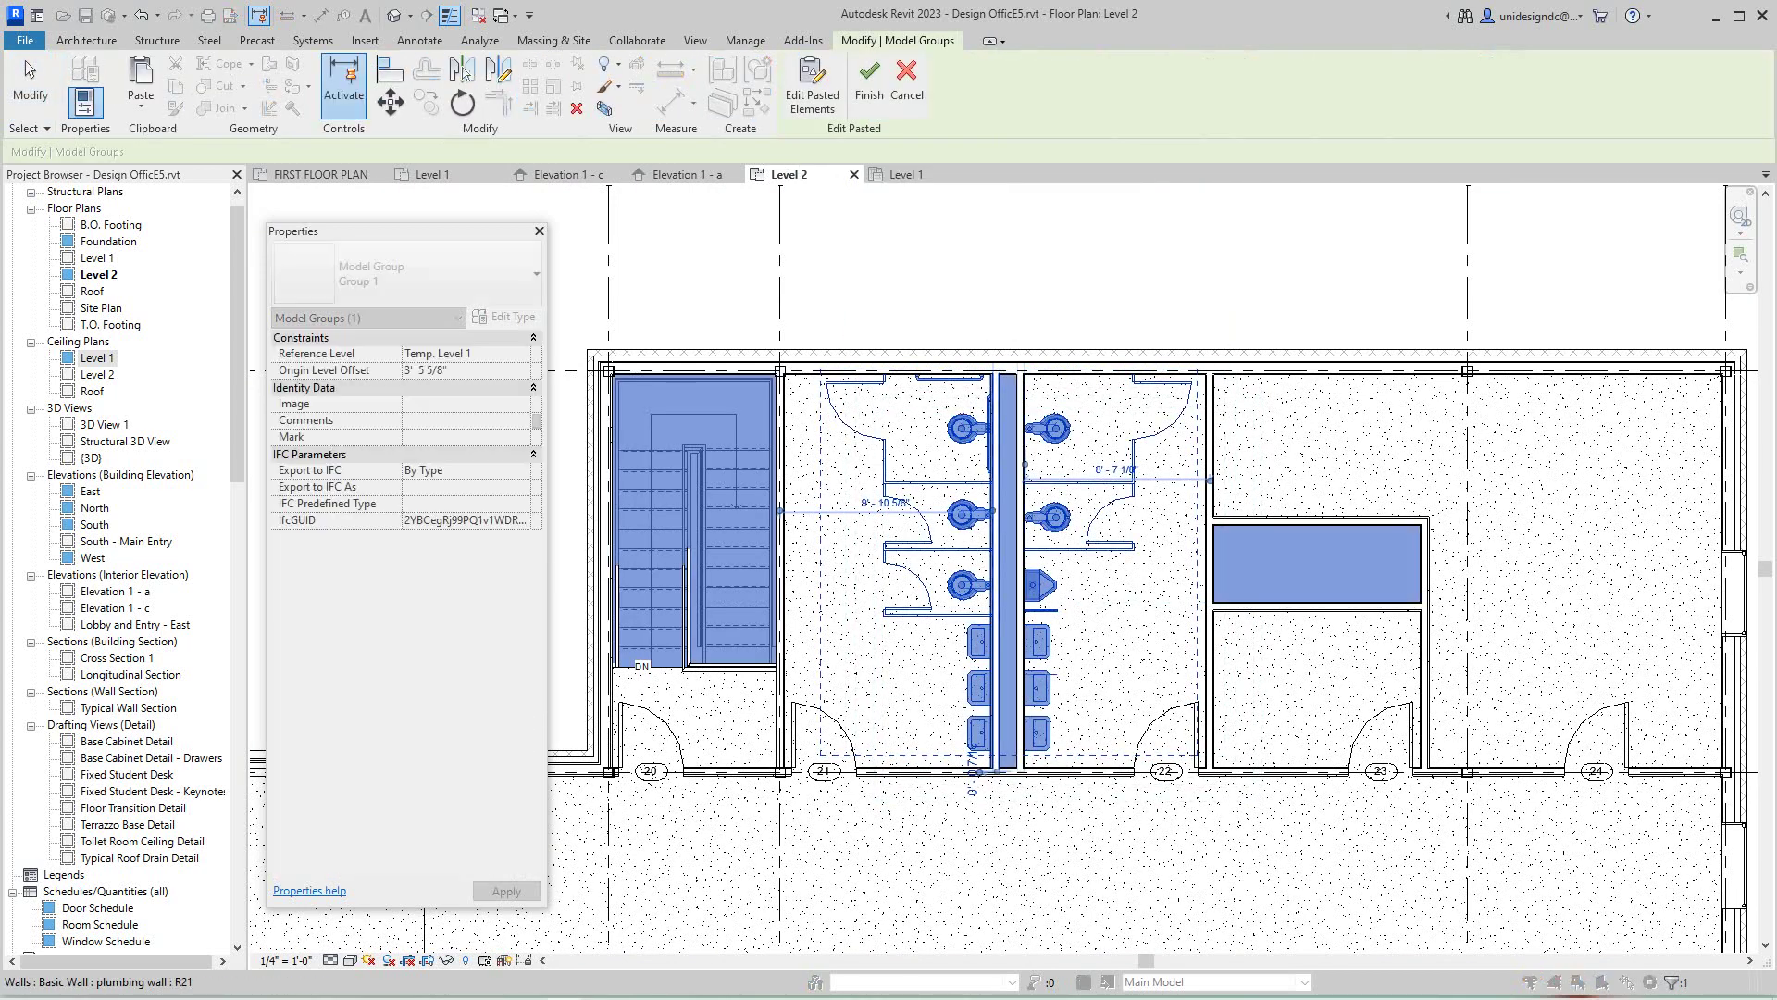
scroll(1236, 315, up, 2)
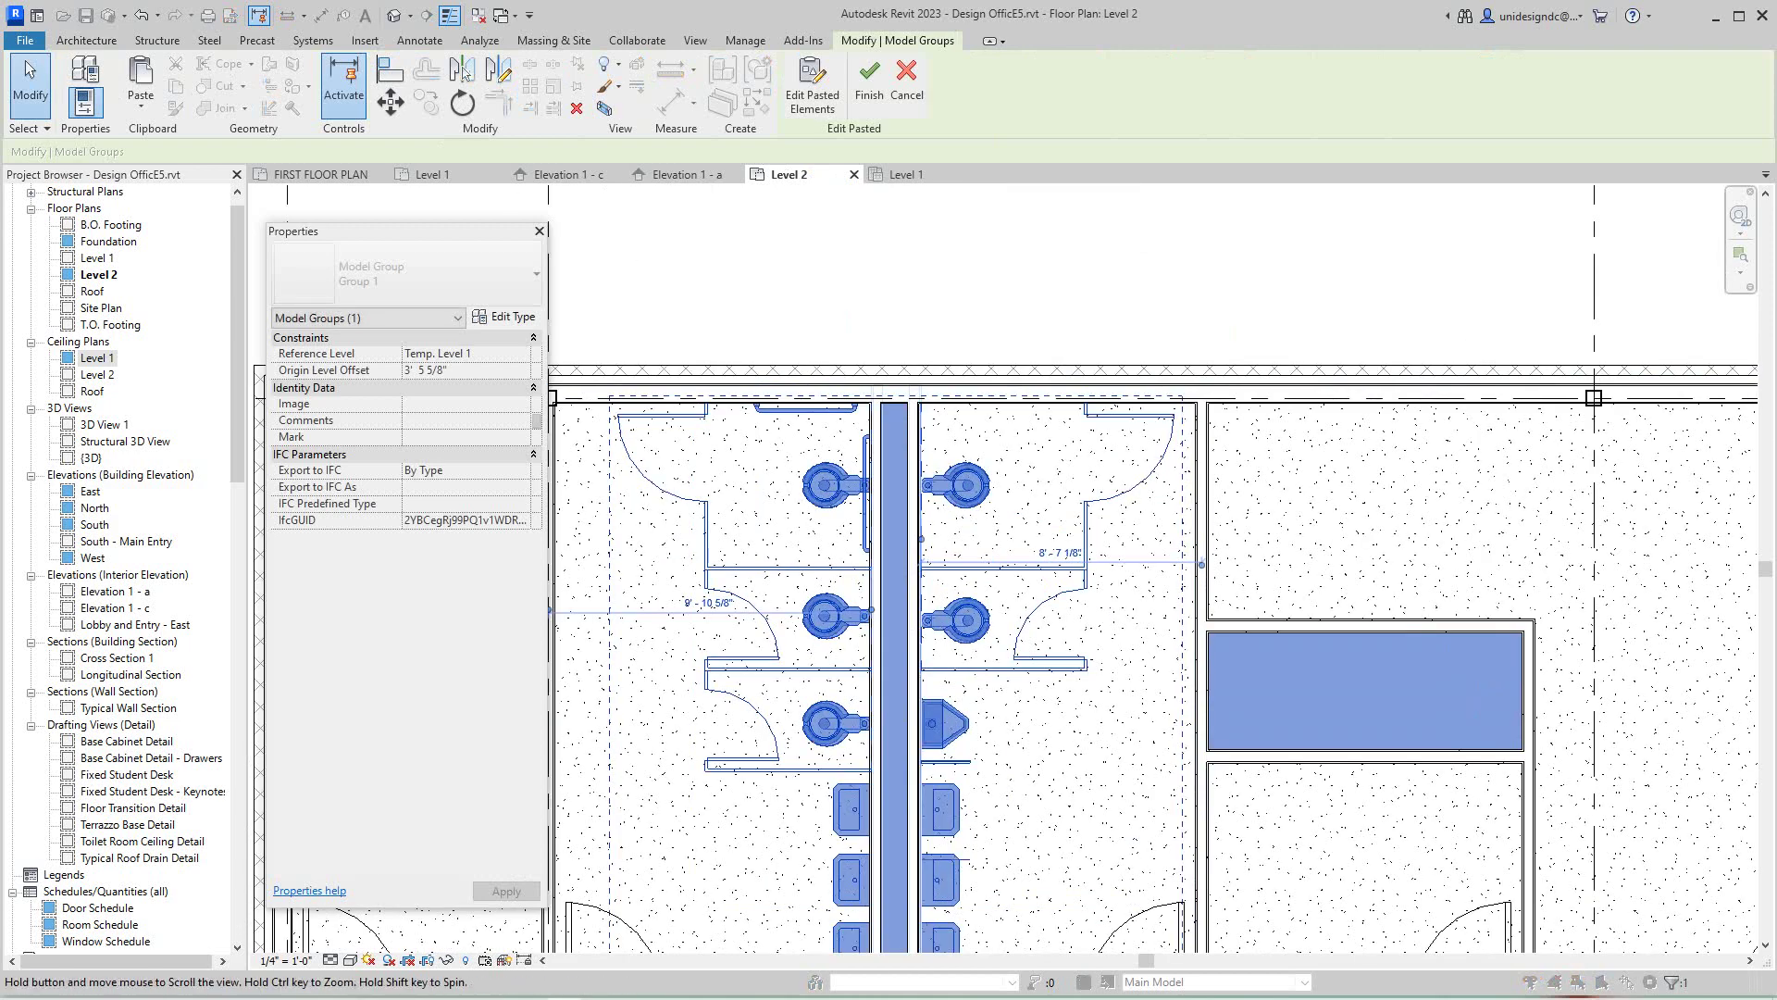
middle_drag(1236, 315, 1311, 260)
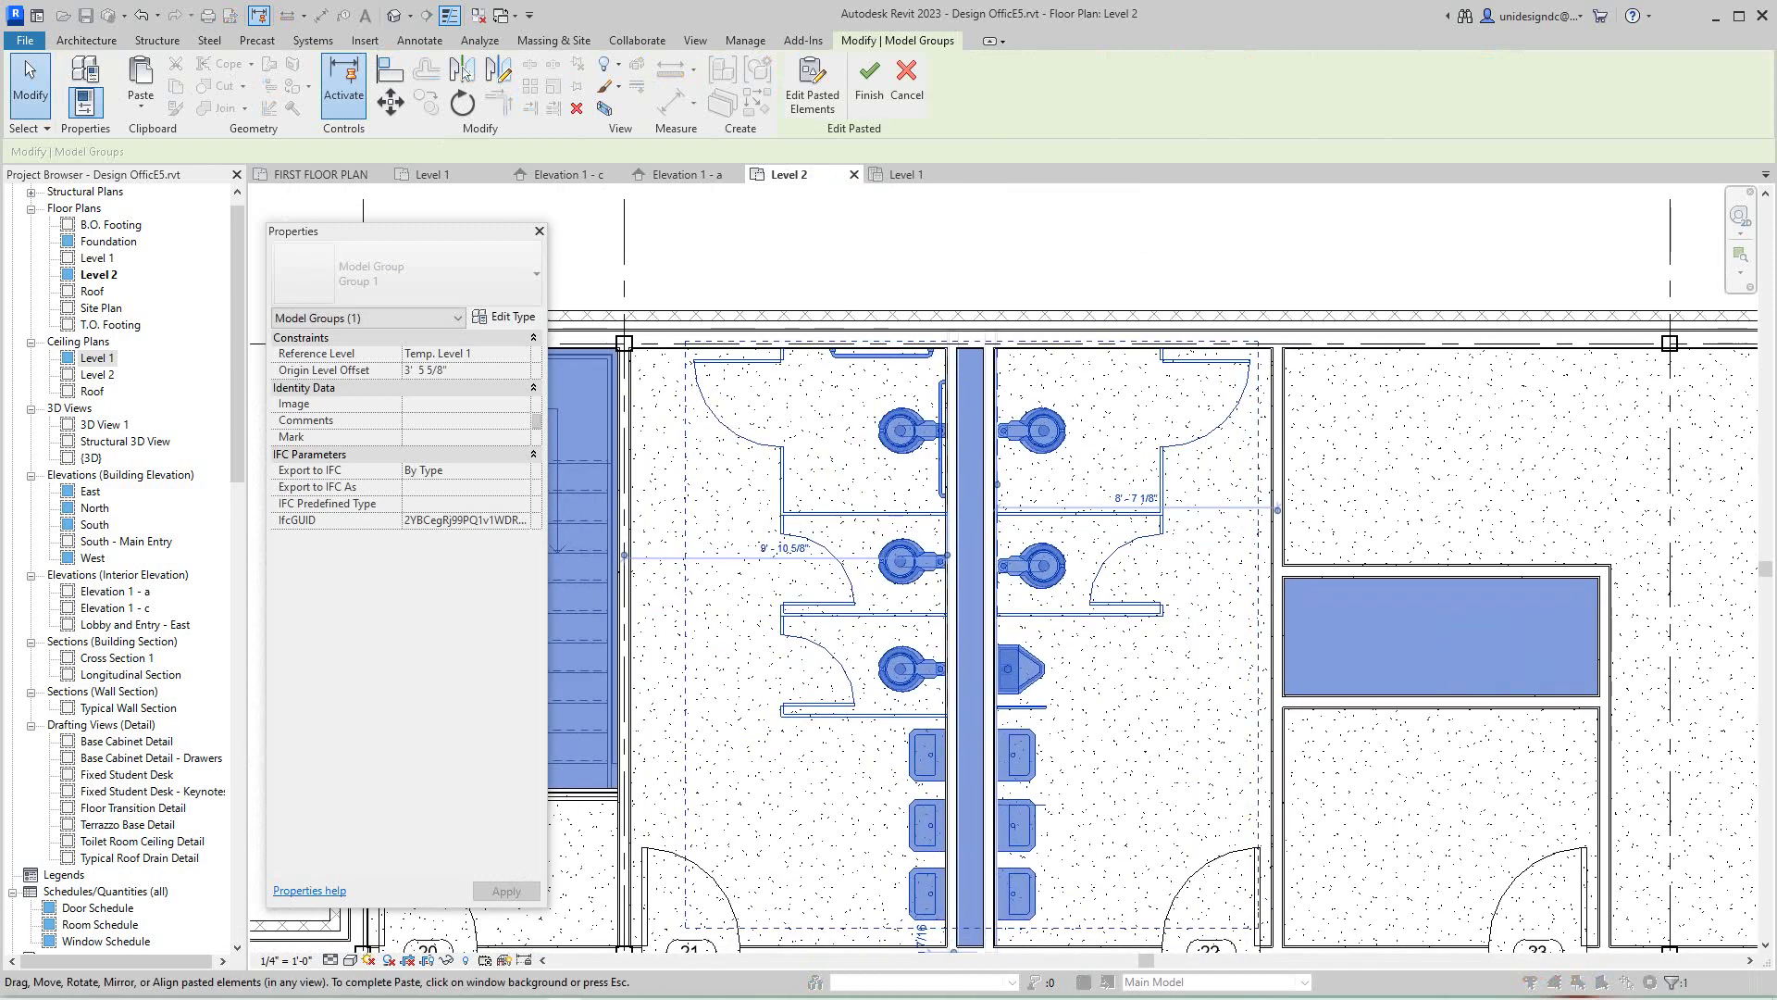
click(869, 85)
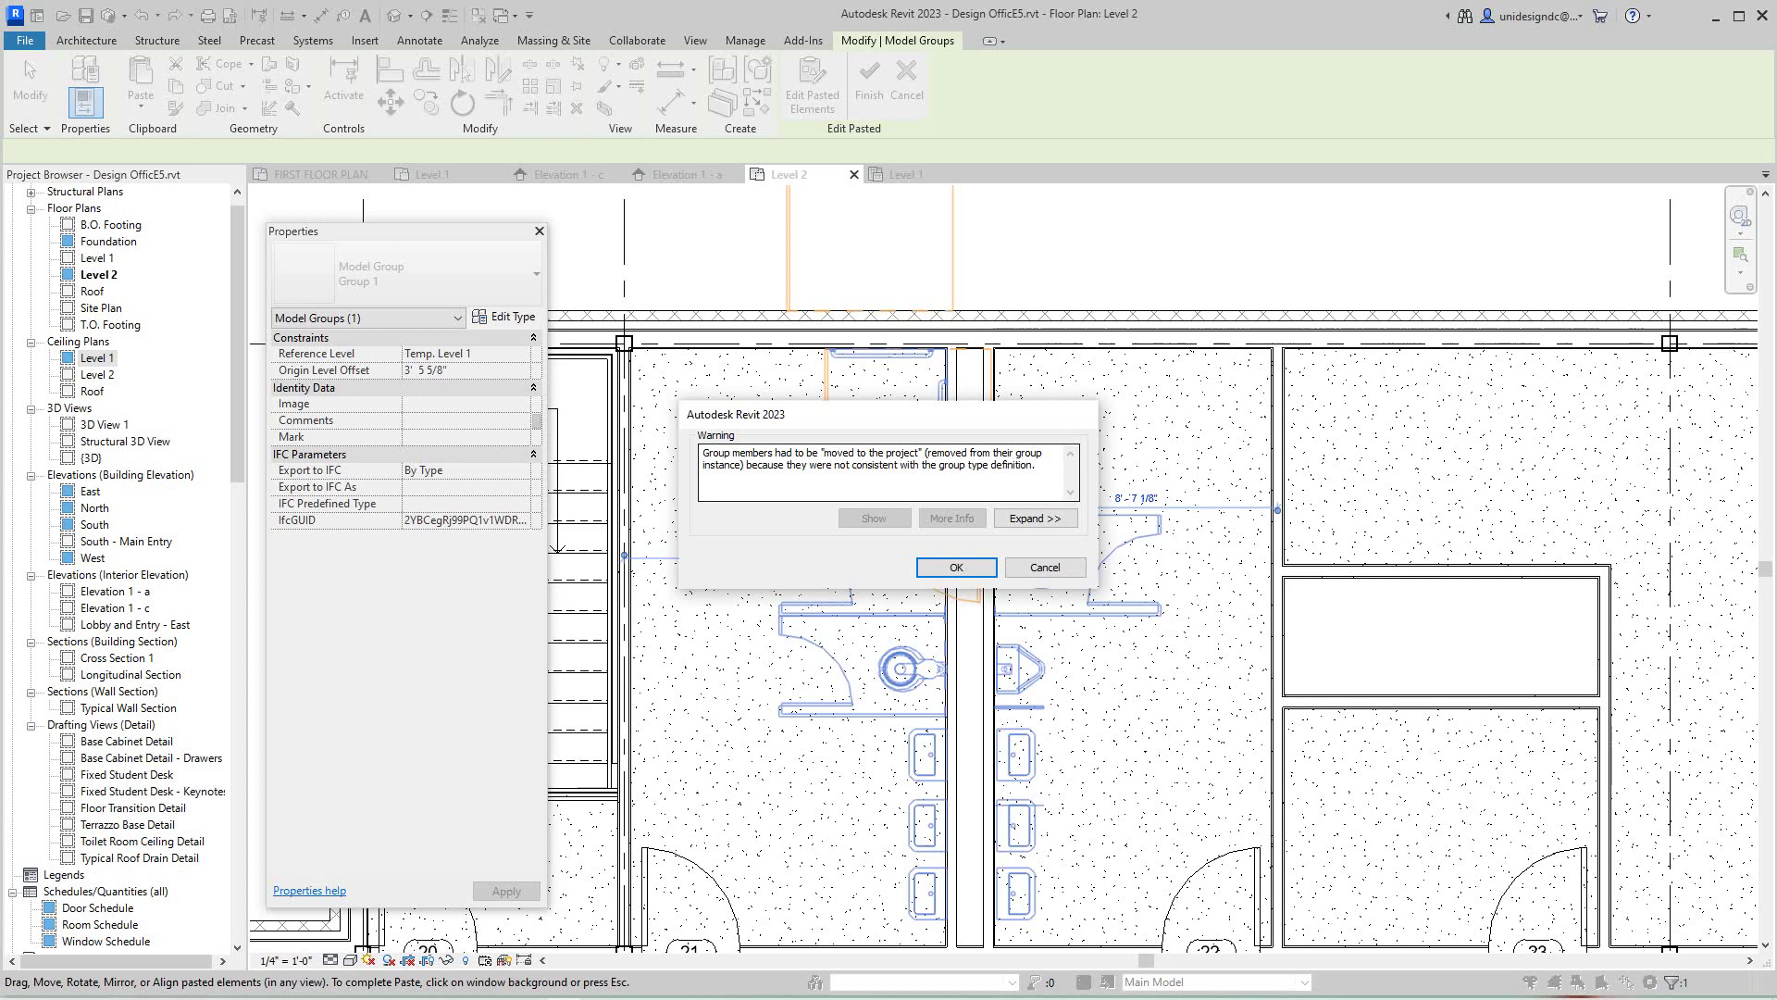
click(1046, 565)
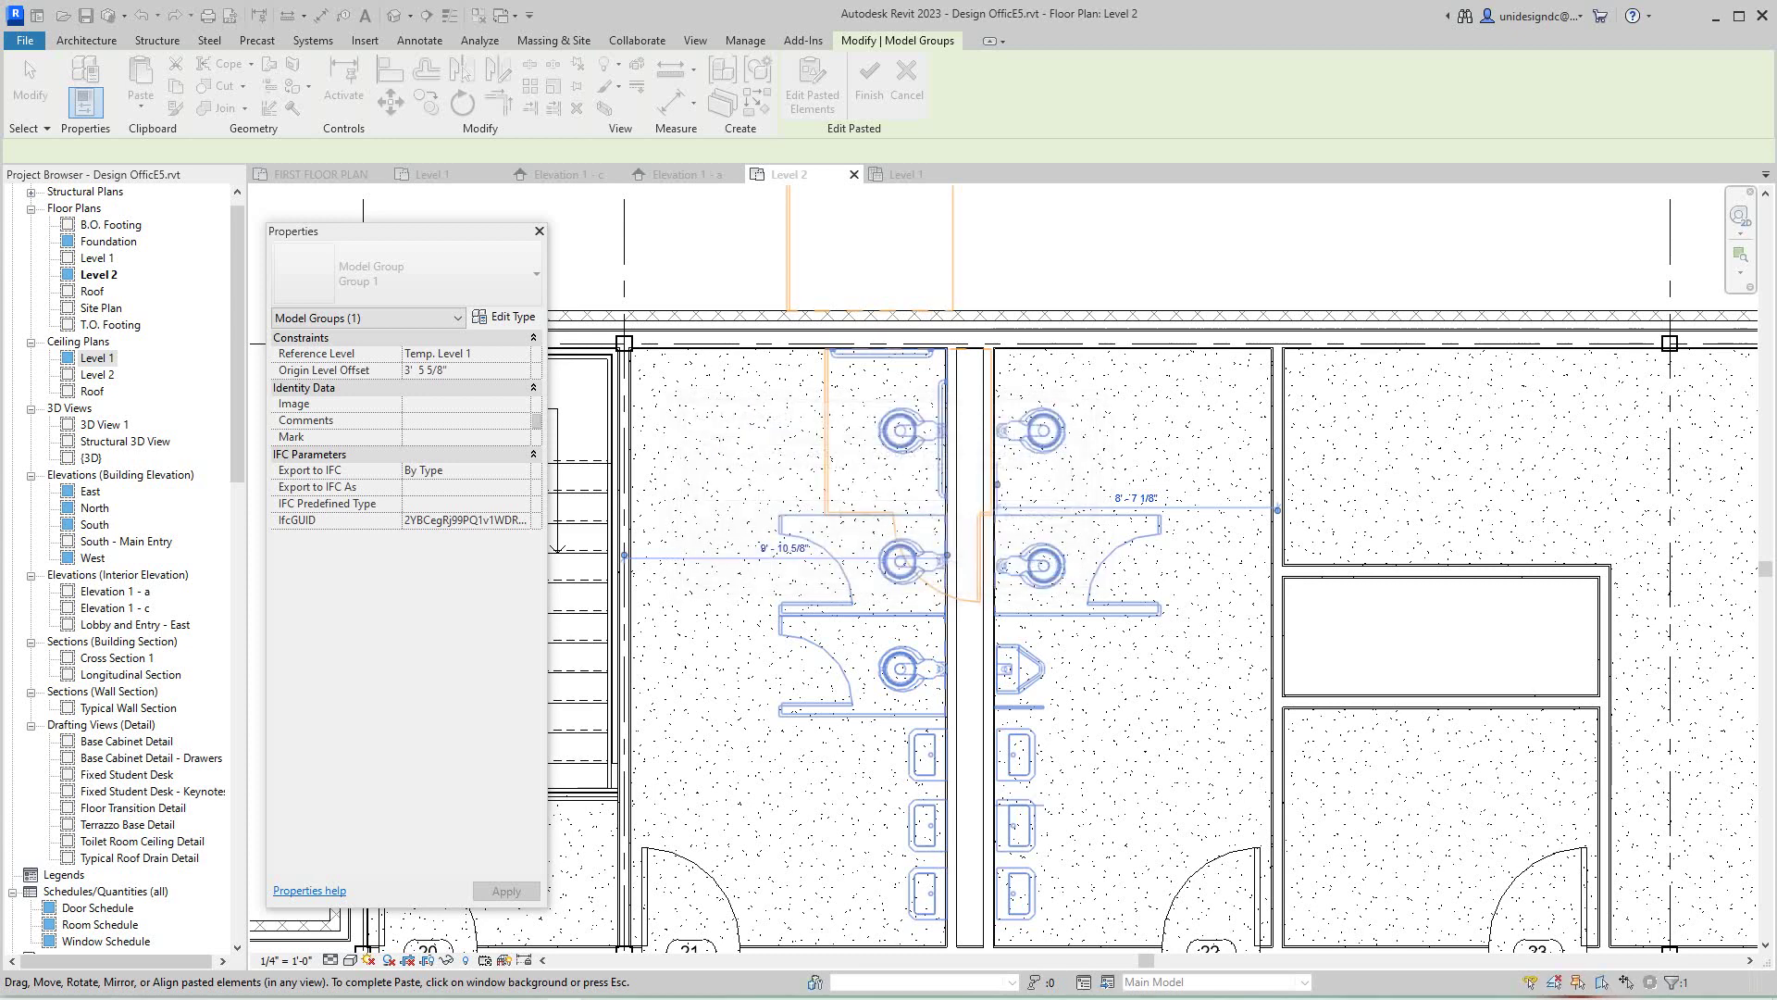
scroll(1047, 564, down, 2)
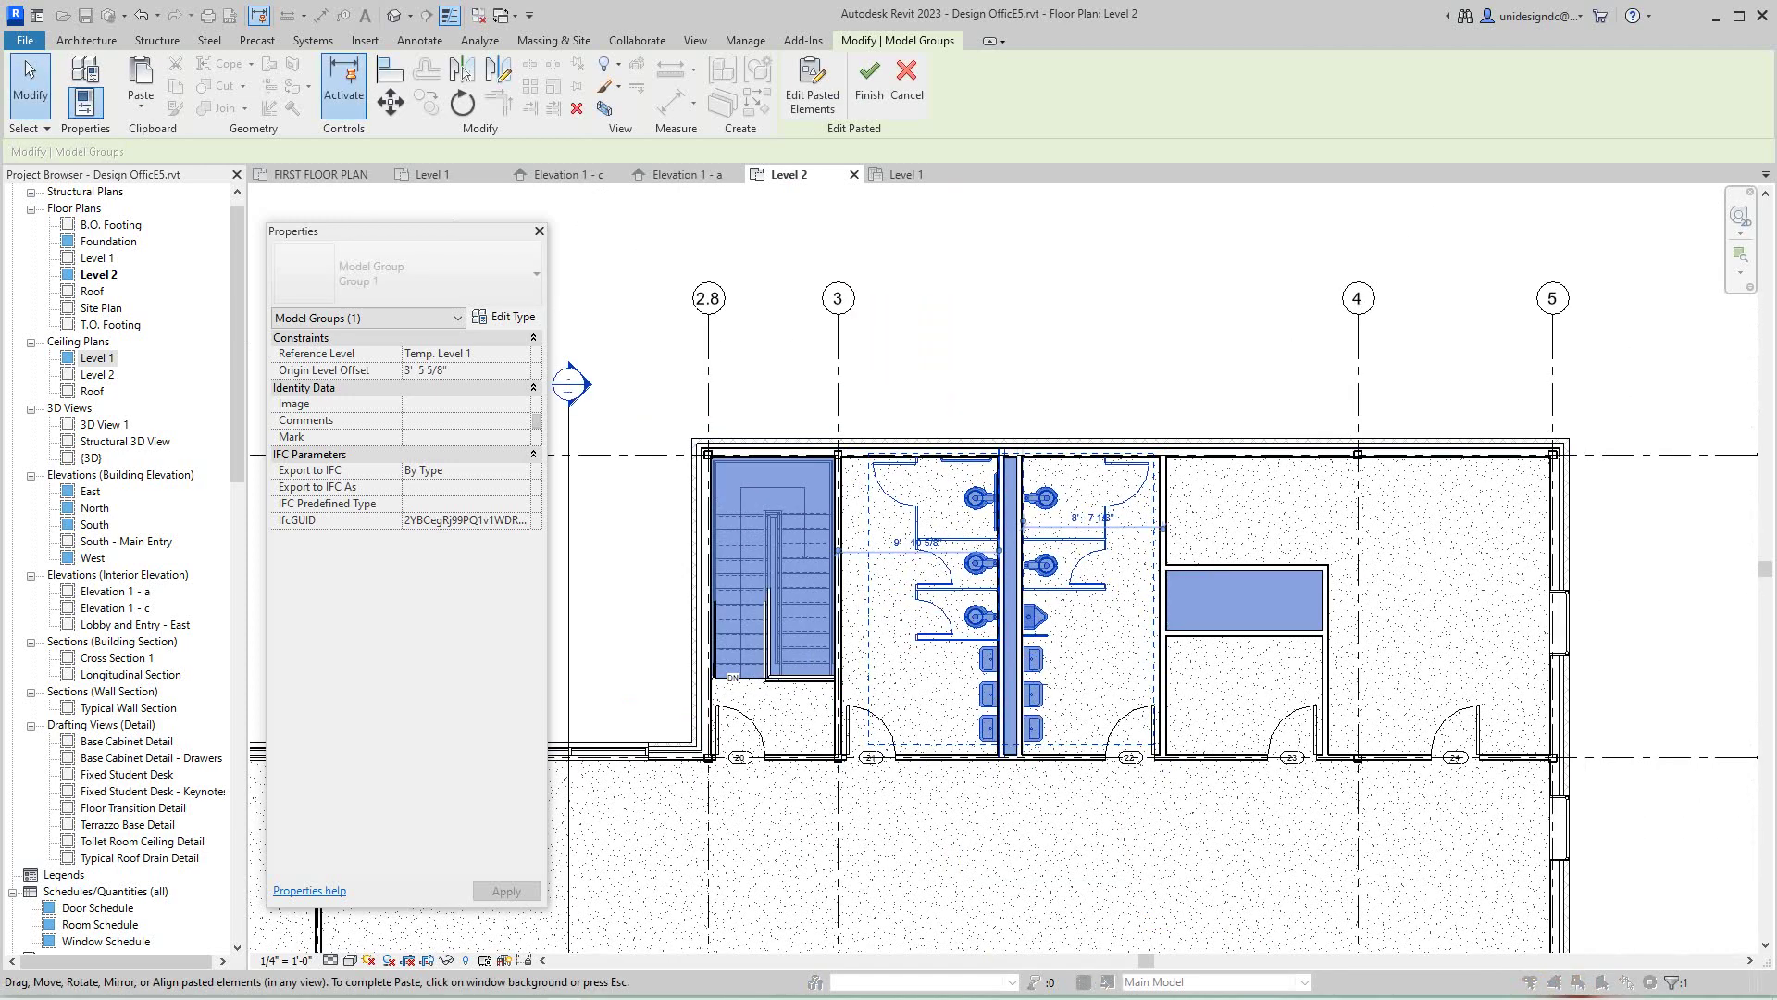
scroll(970, 361, down, 1)
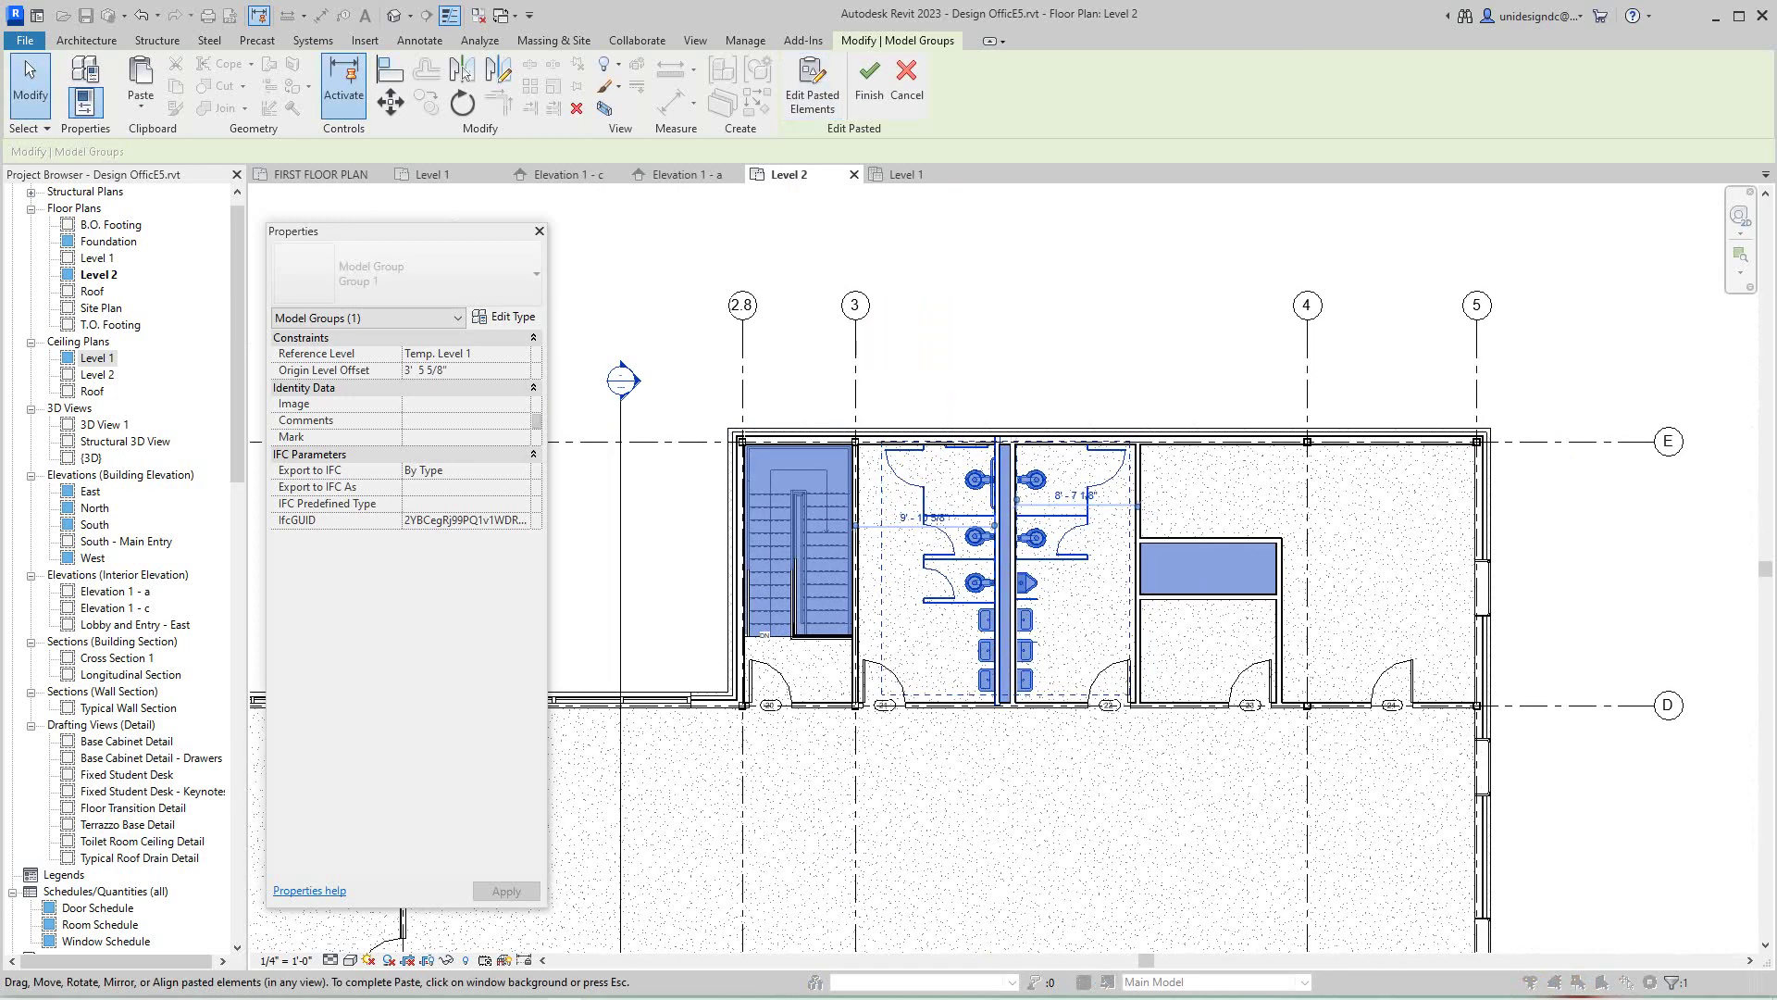
click(906, 84)
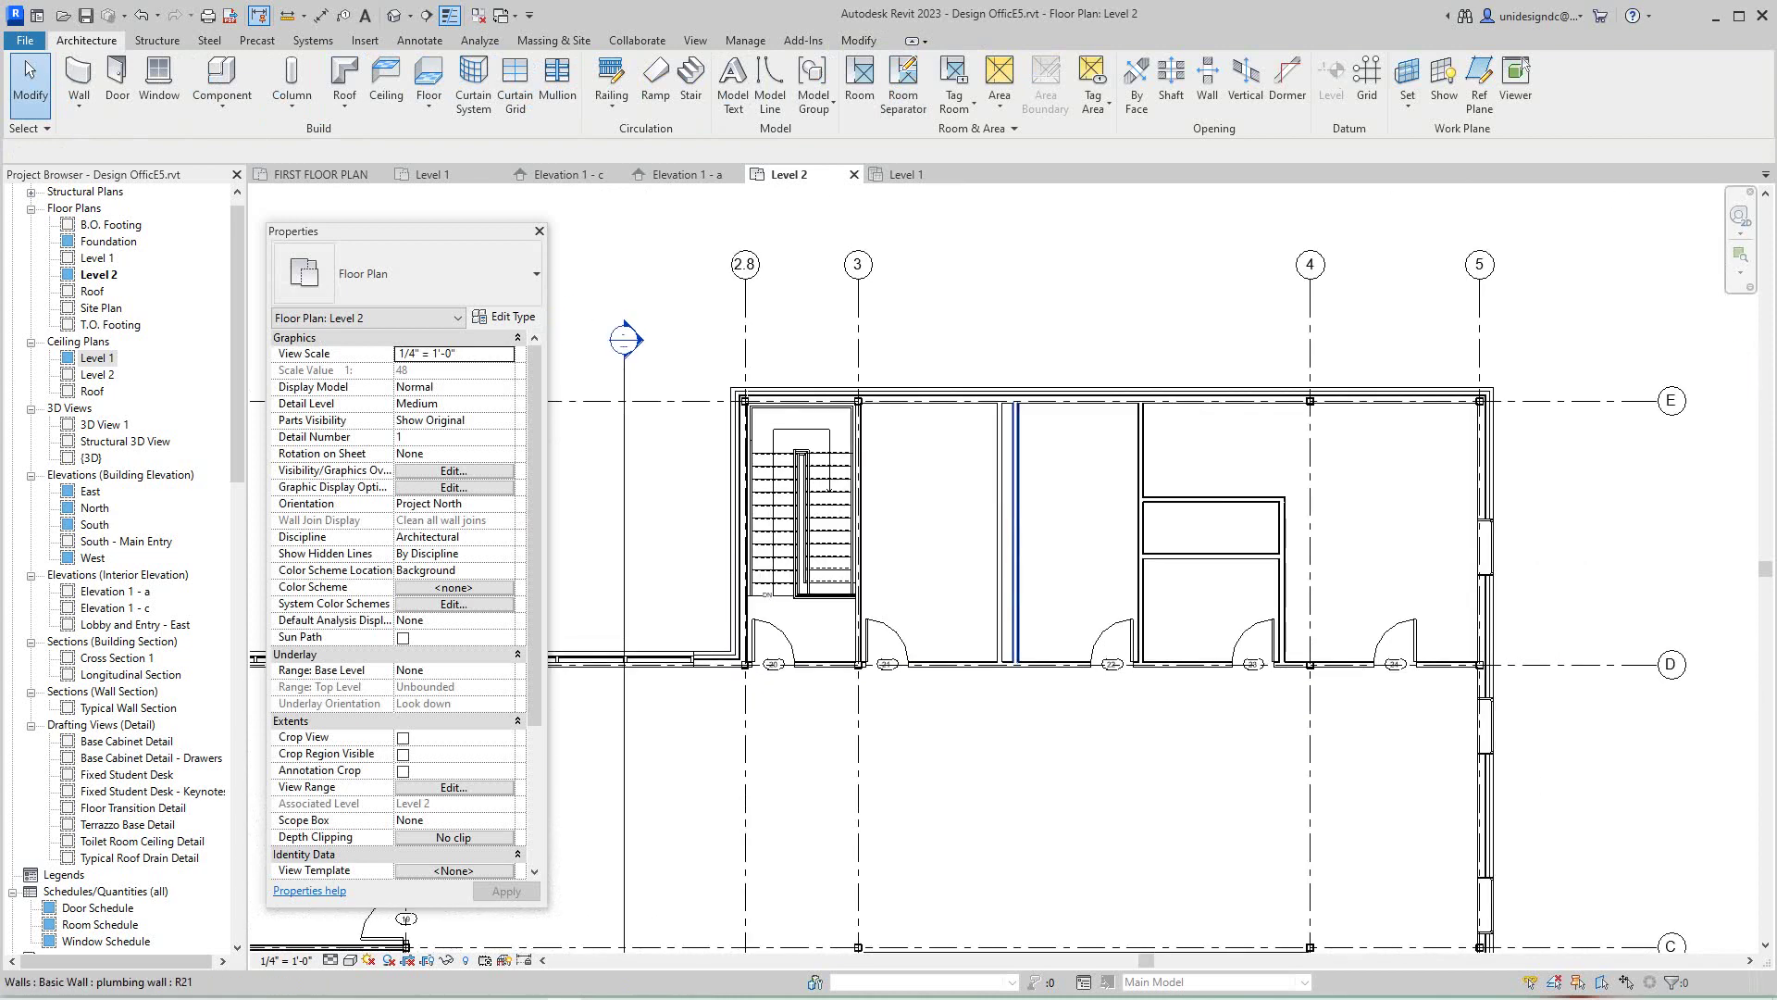
- Switch to the Level 1 floor plan and ungroup the Toilet 1 restroom fixtures group
scroll(906, 462, down, 1)
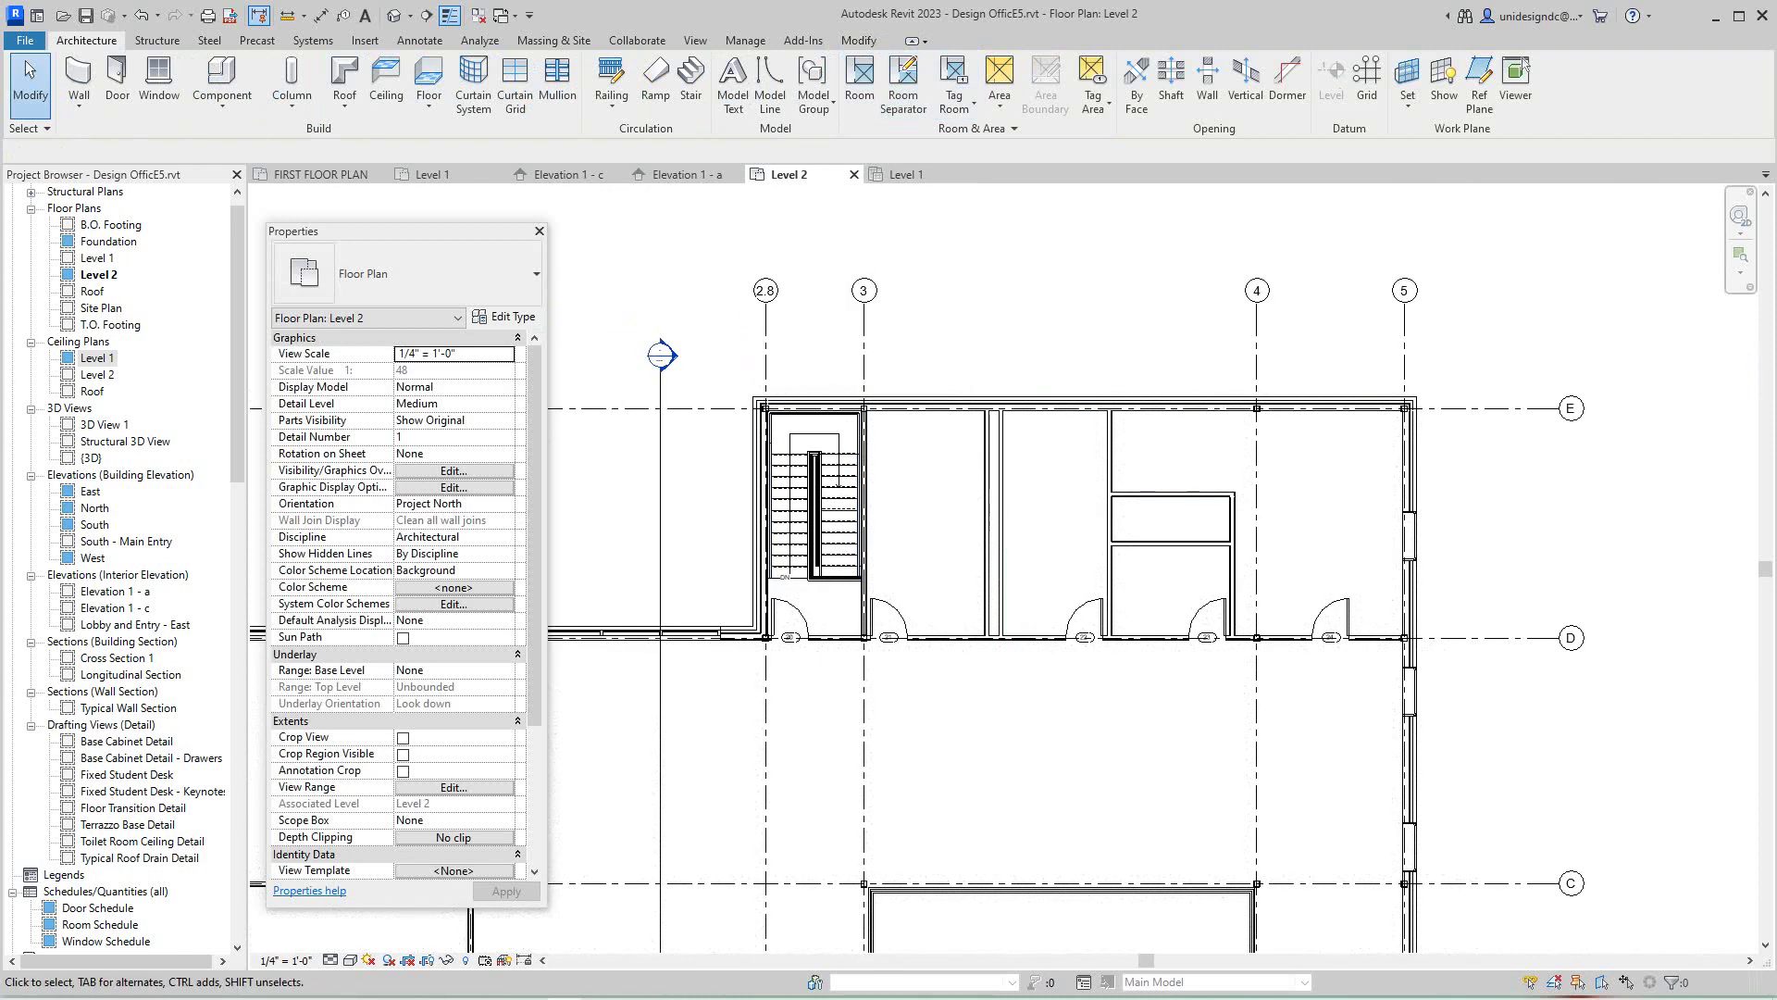
click(903, 174)
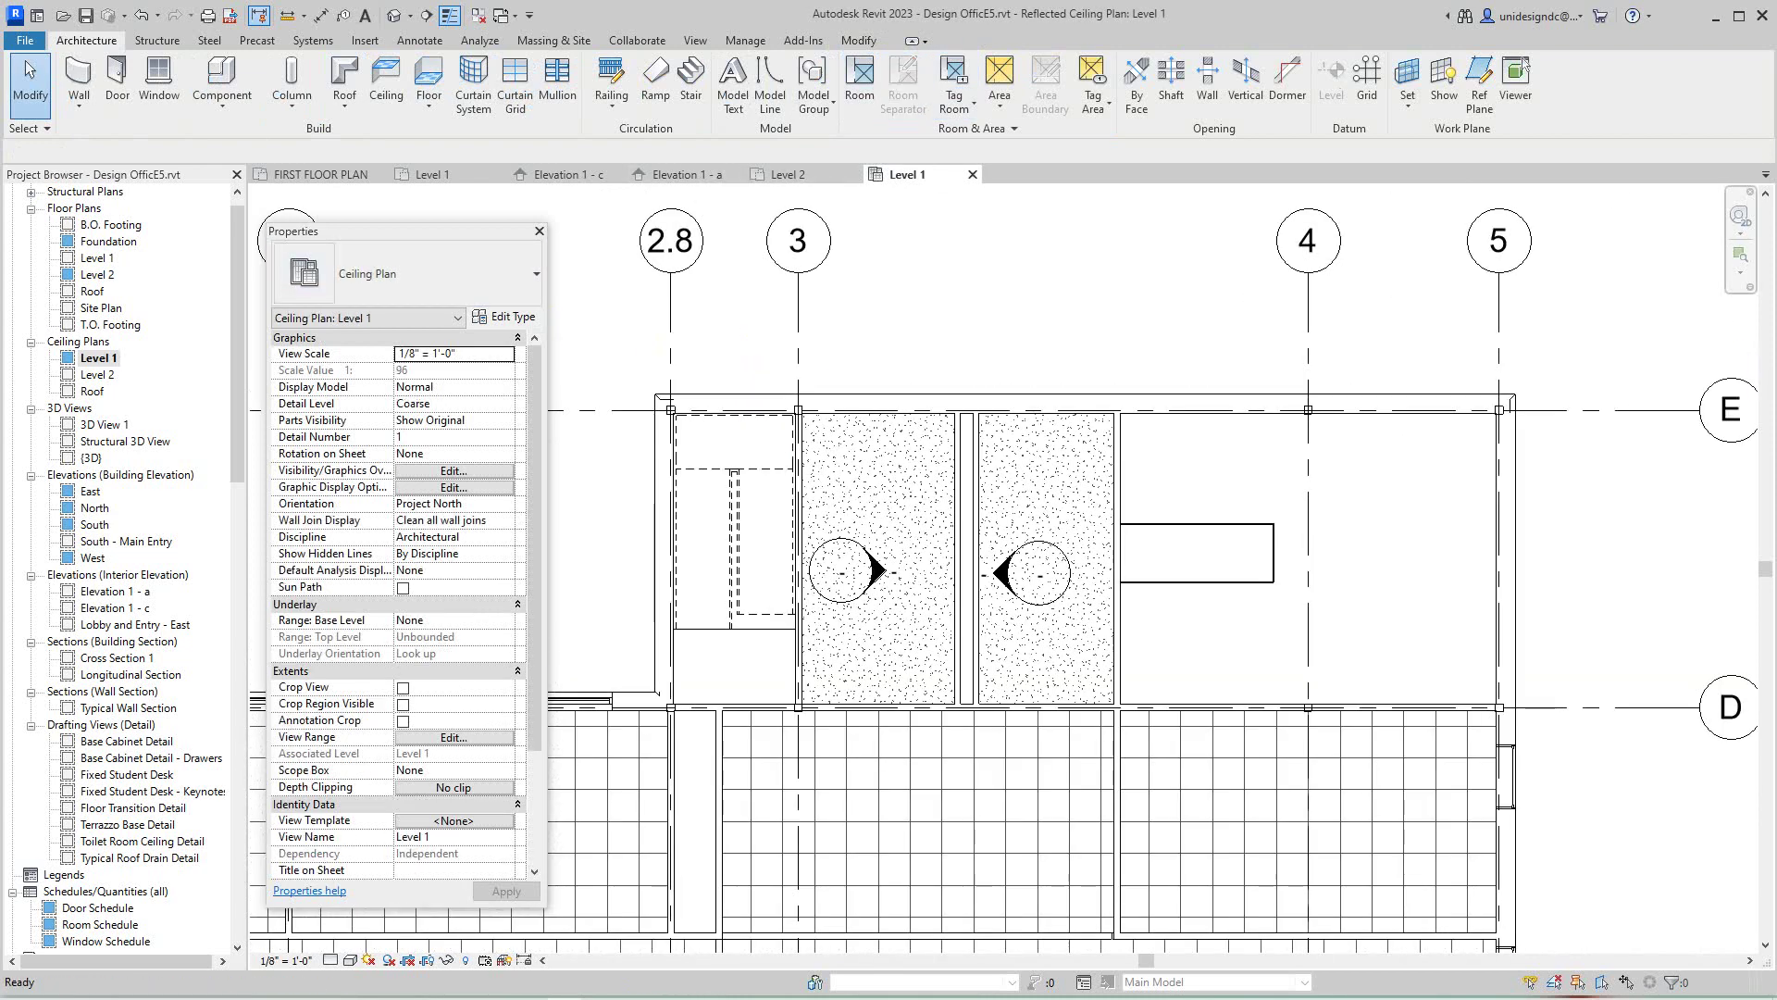
scroll(1017, 566, down, 1)
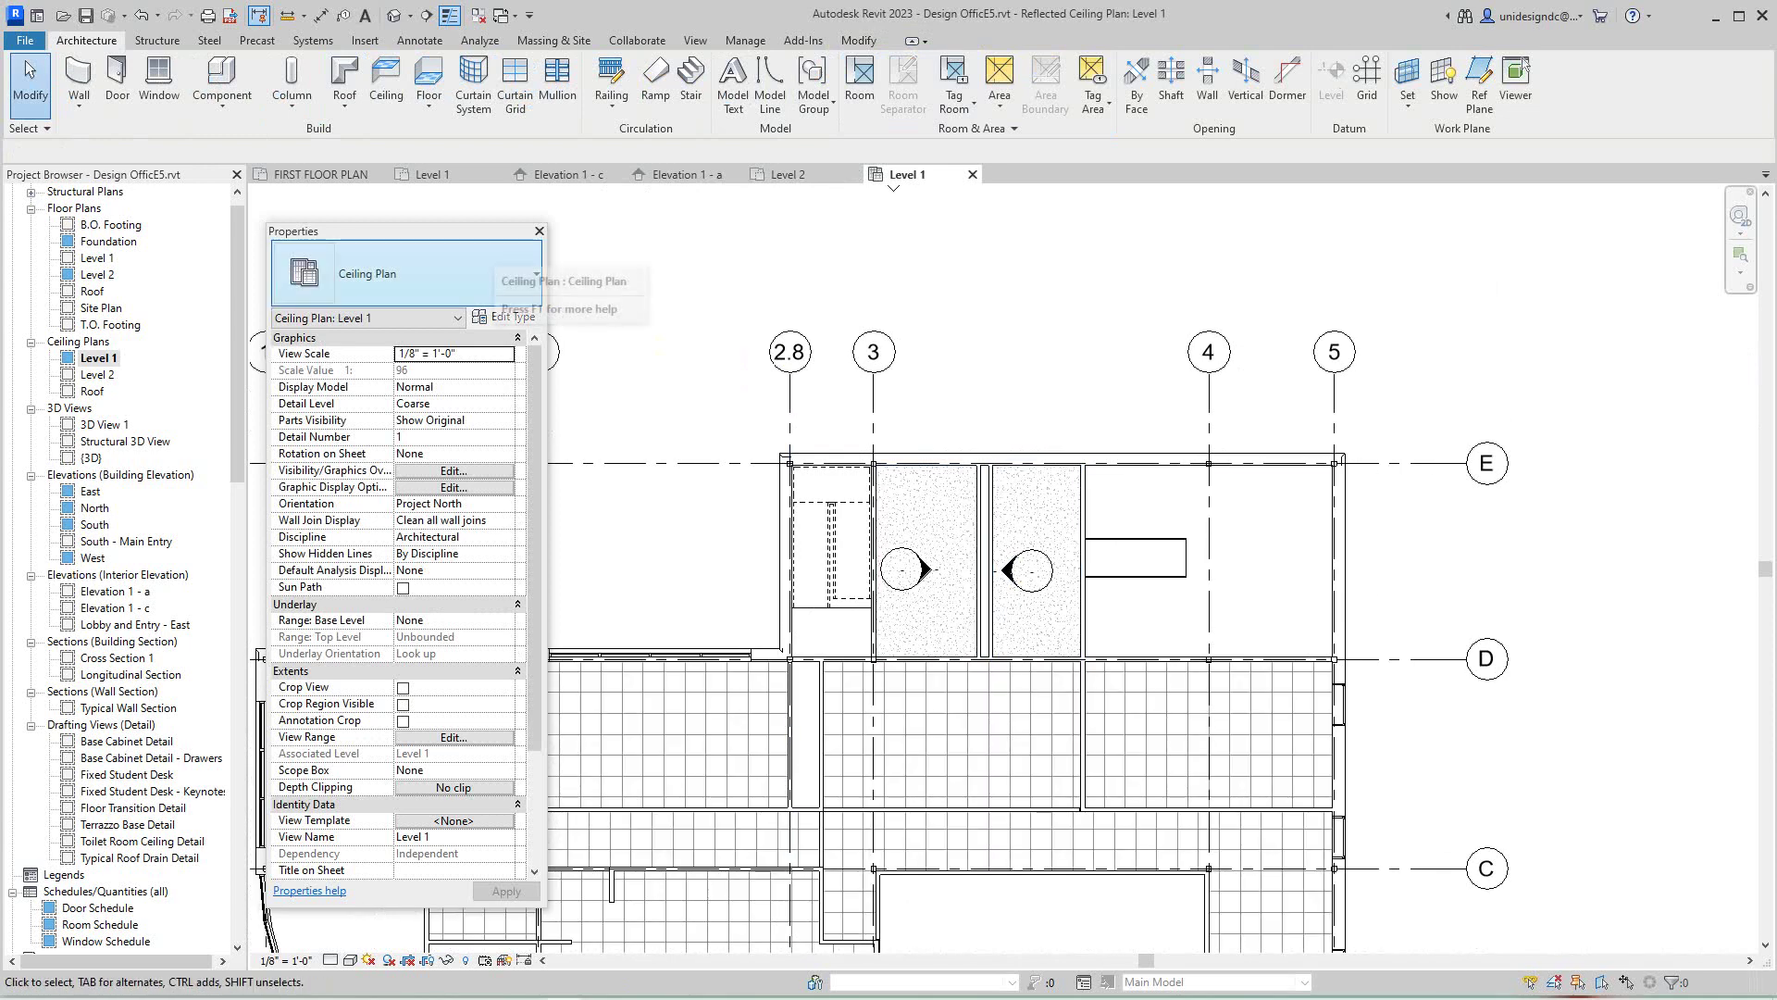
click(431, 174)
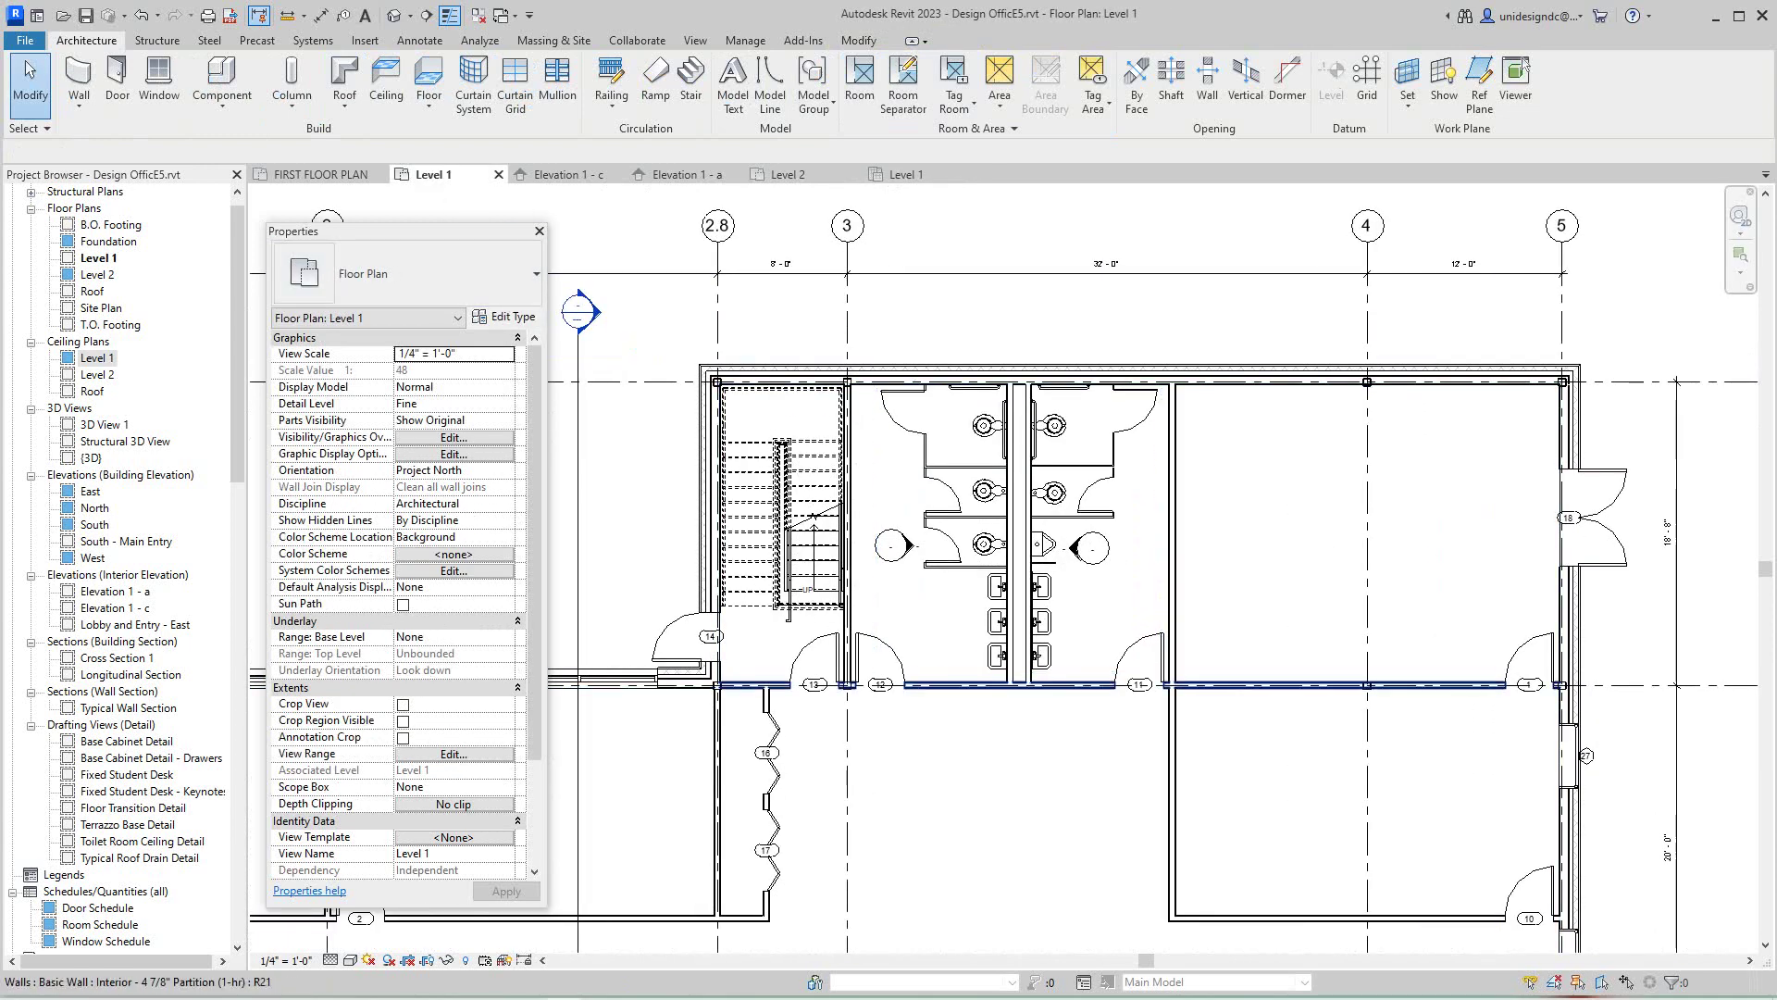
click(1043, 675)
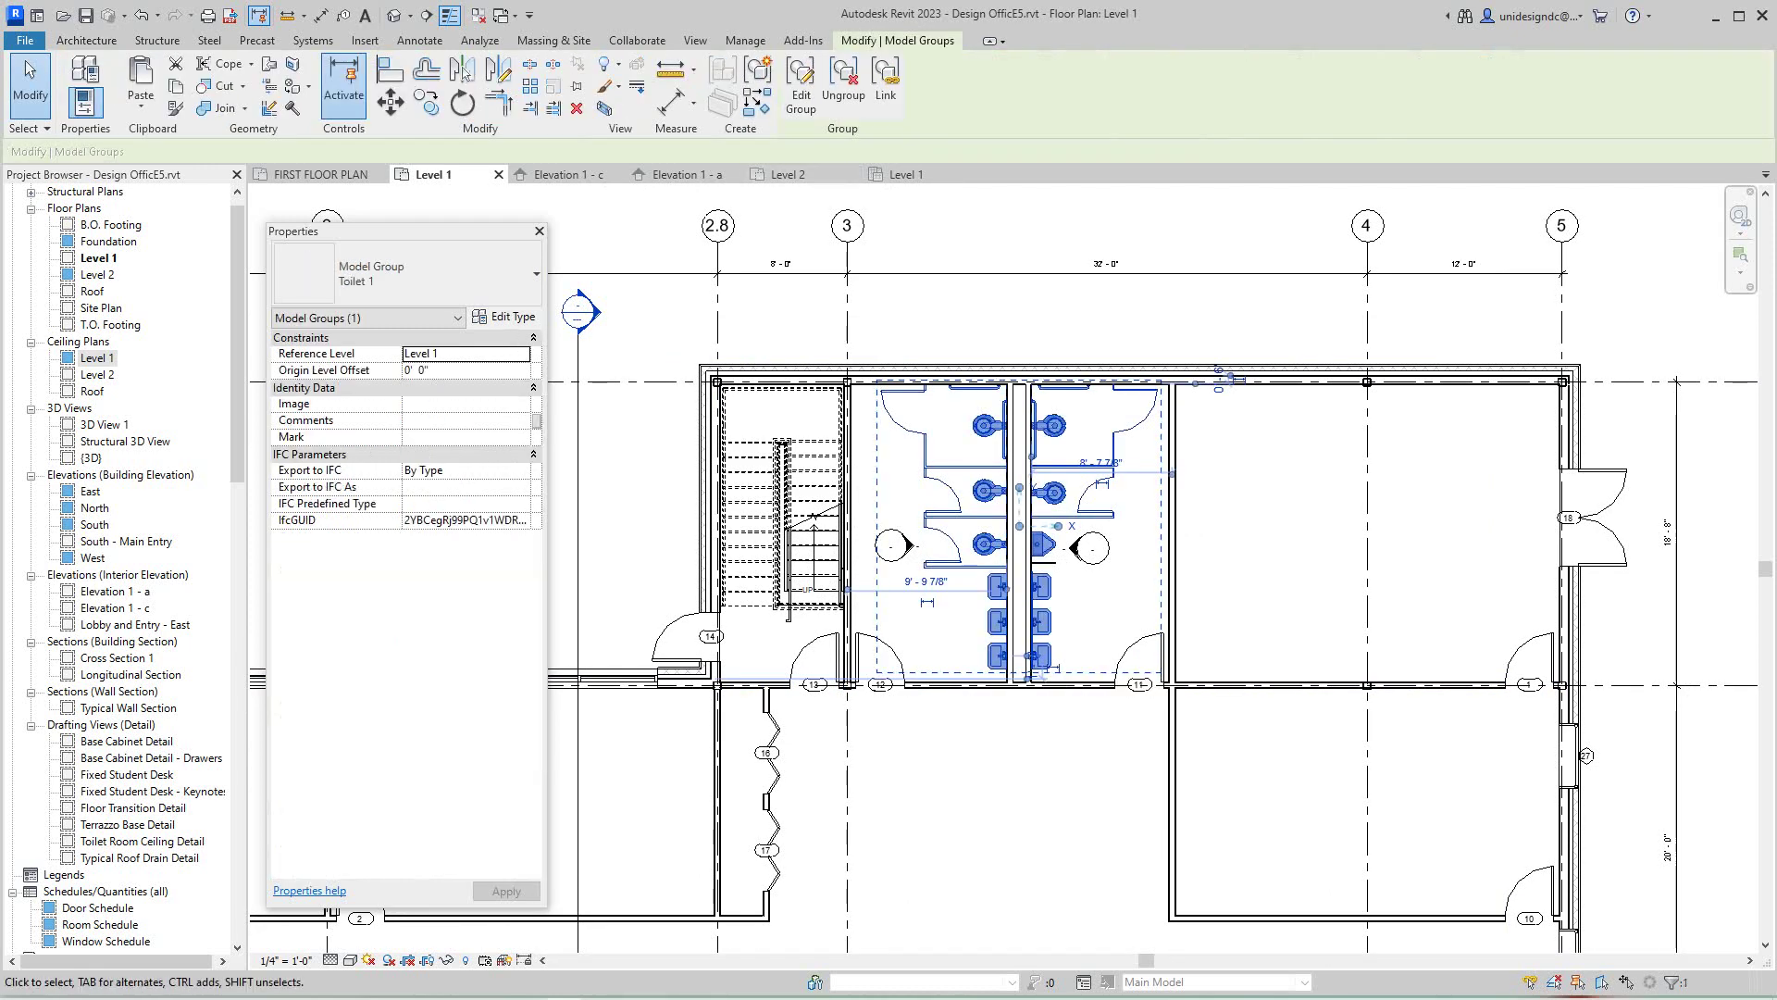
click(843, 78)
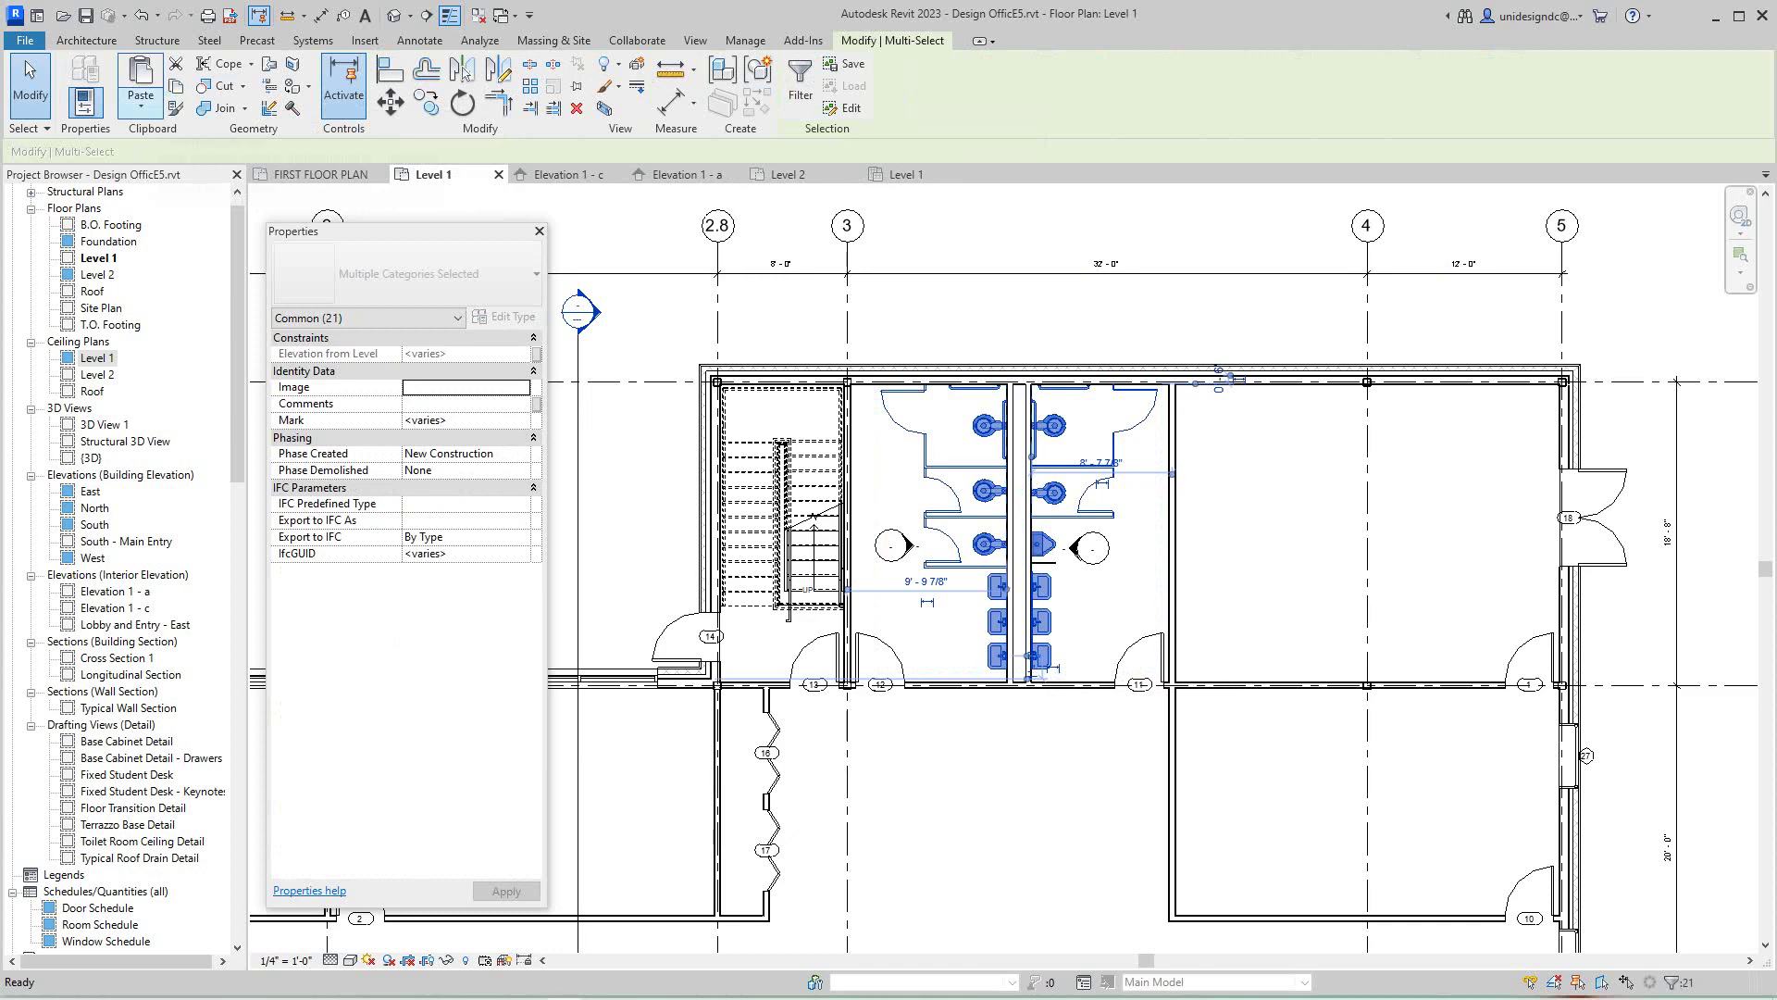
- Paste the copied restroom fixtures aligned to Level 2, clear the selection and return to the Level 2 floor plan
click(141, 108)
click(205, 175)
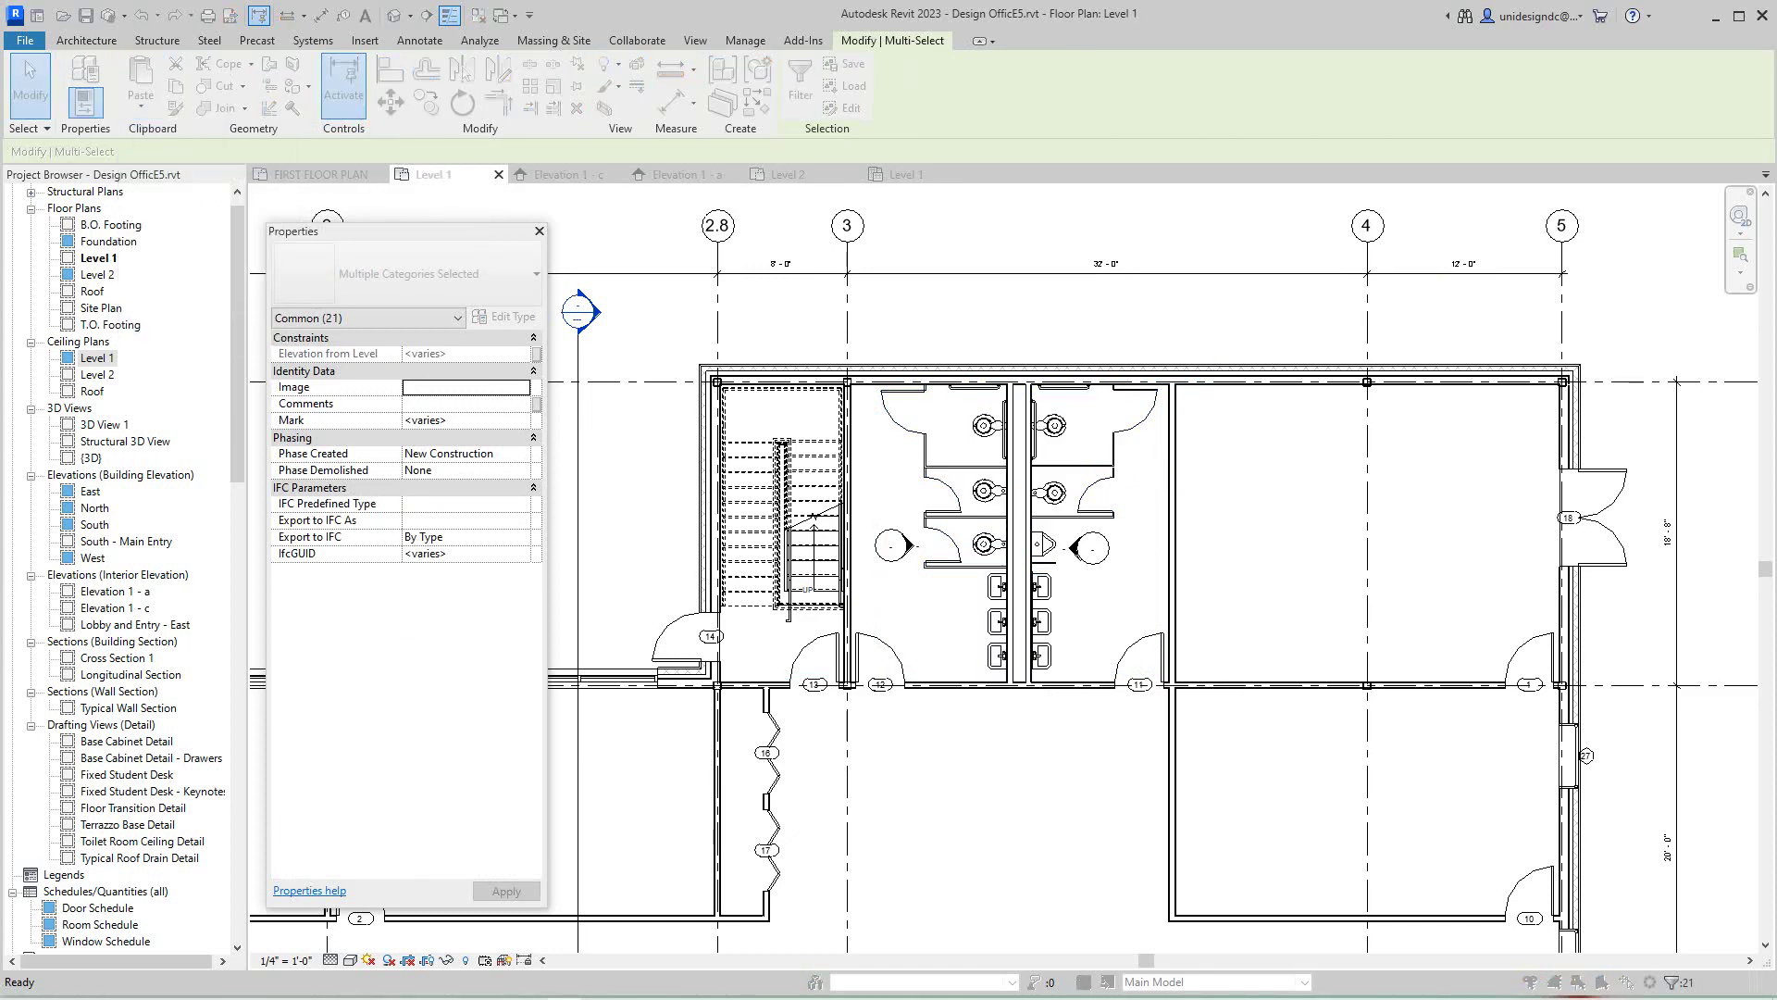
click(794, 405)
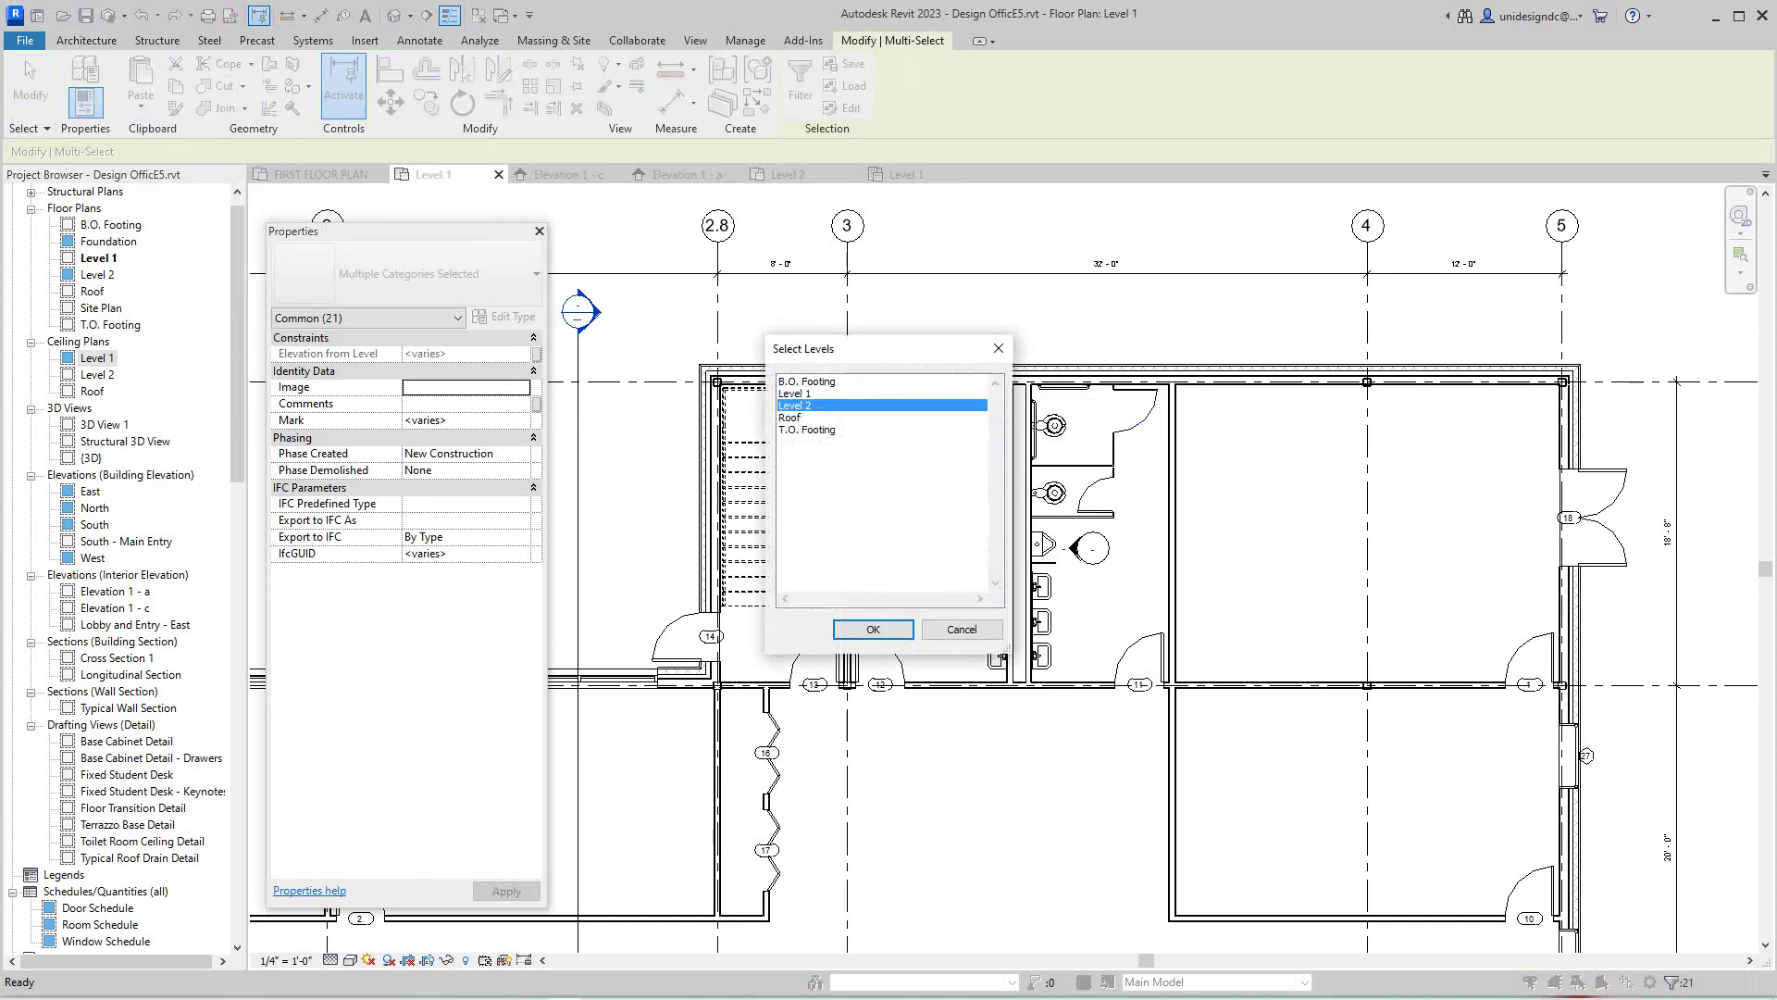
click(873, 629)
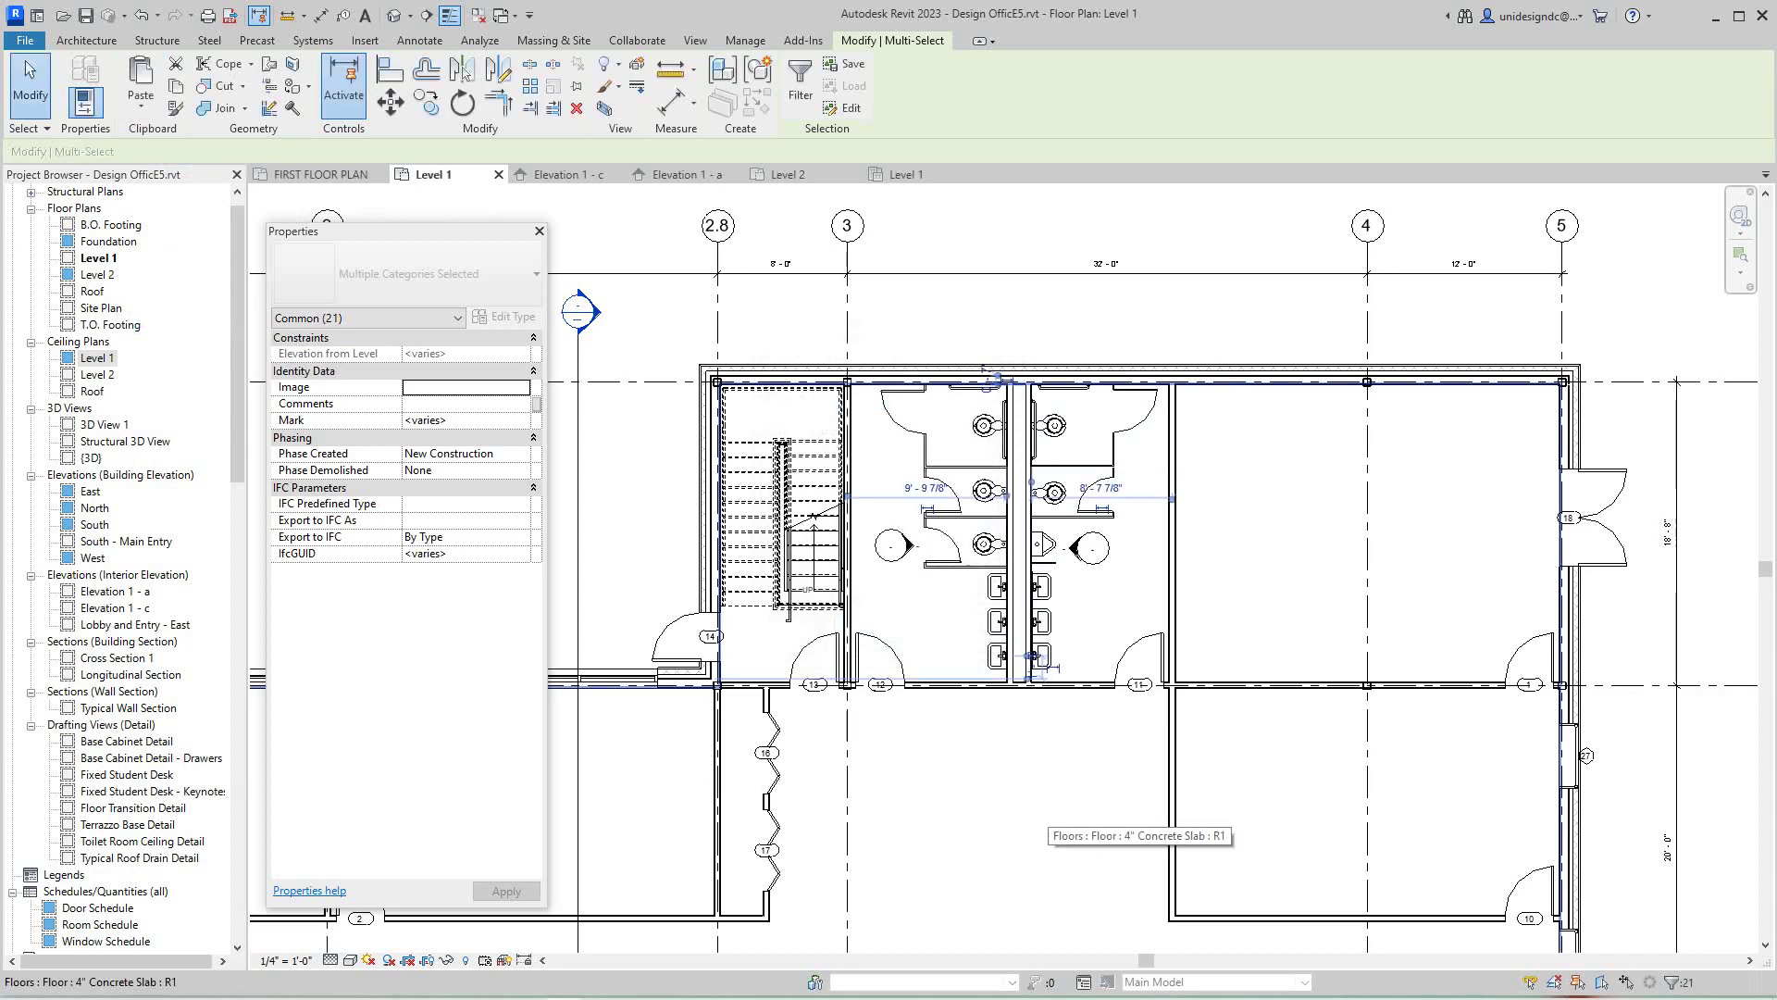
click(1042, 816)
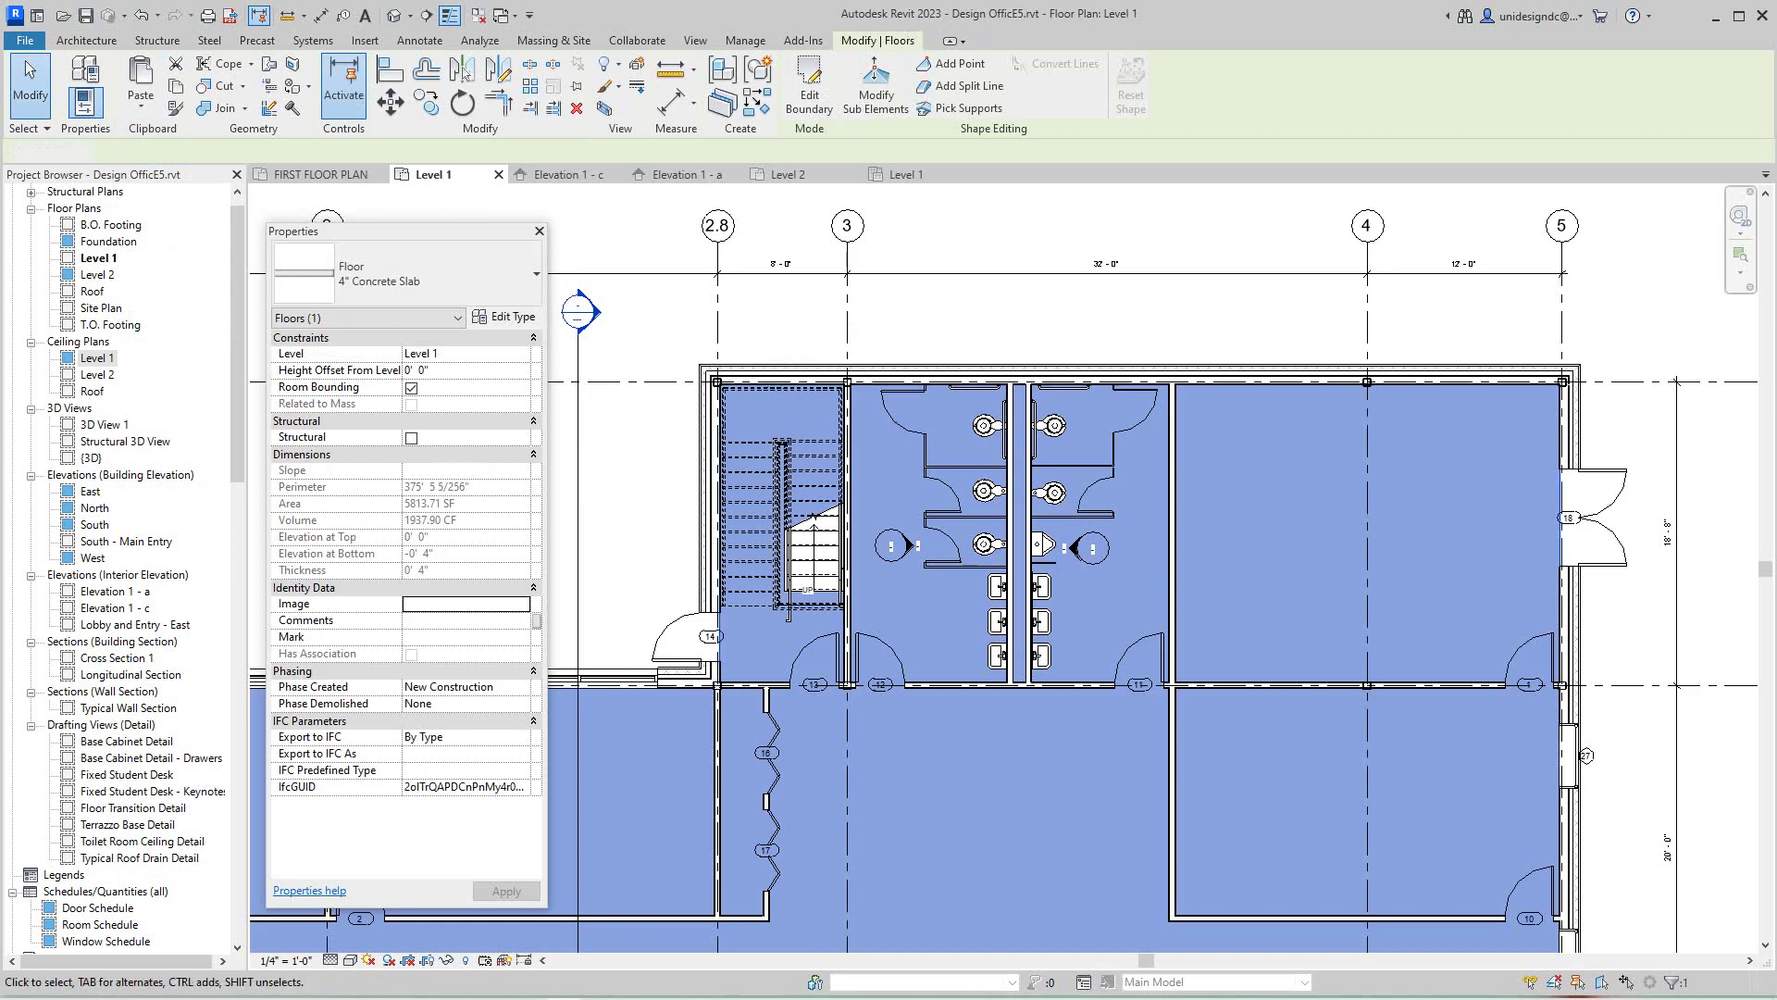
click(1011, 339)
click(789, 174)
scroll(1053, 346, up, 4)
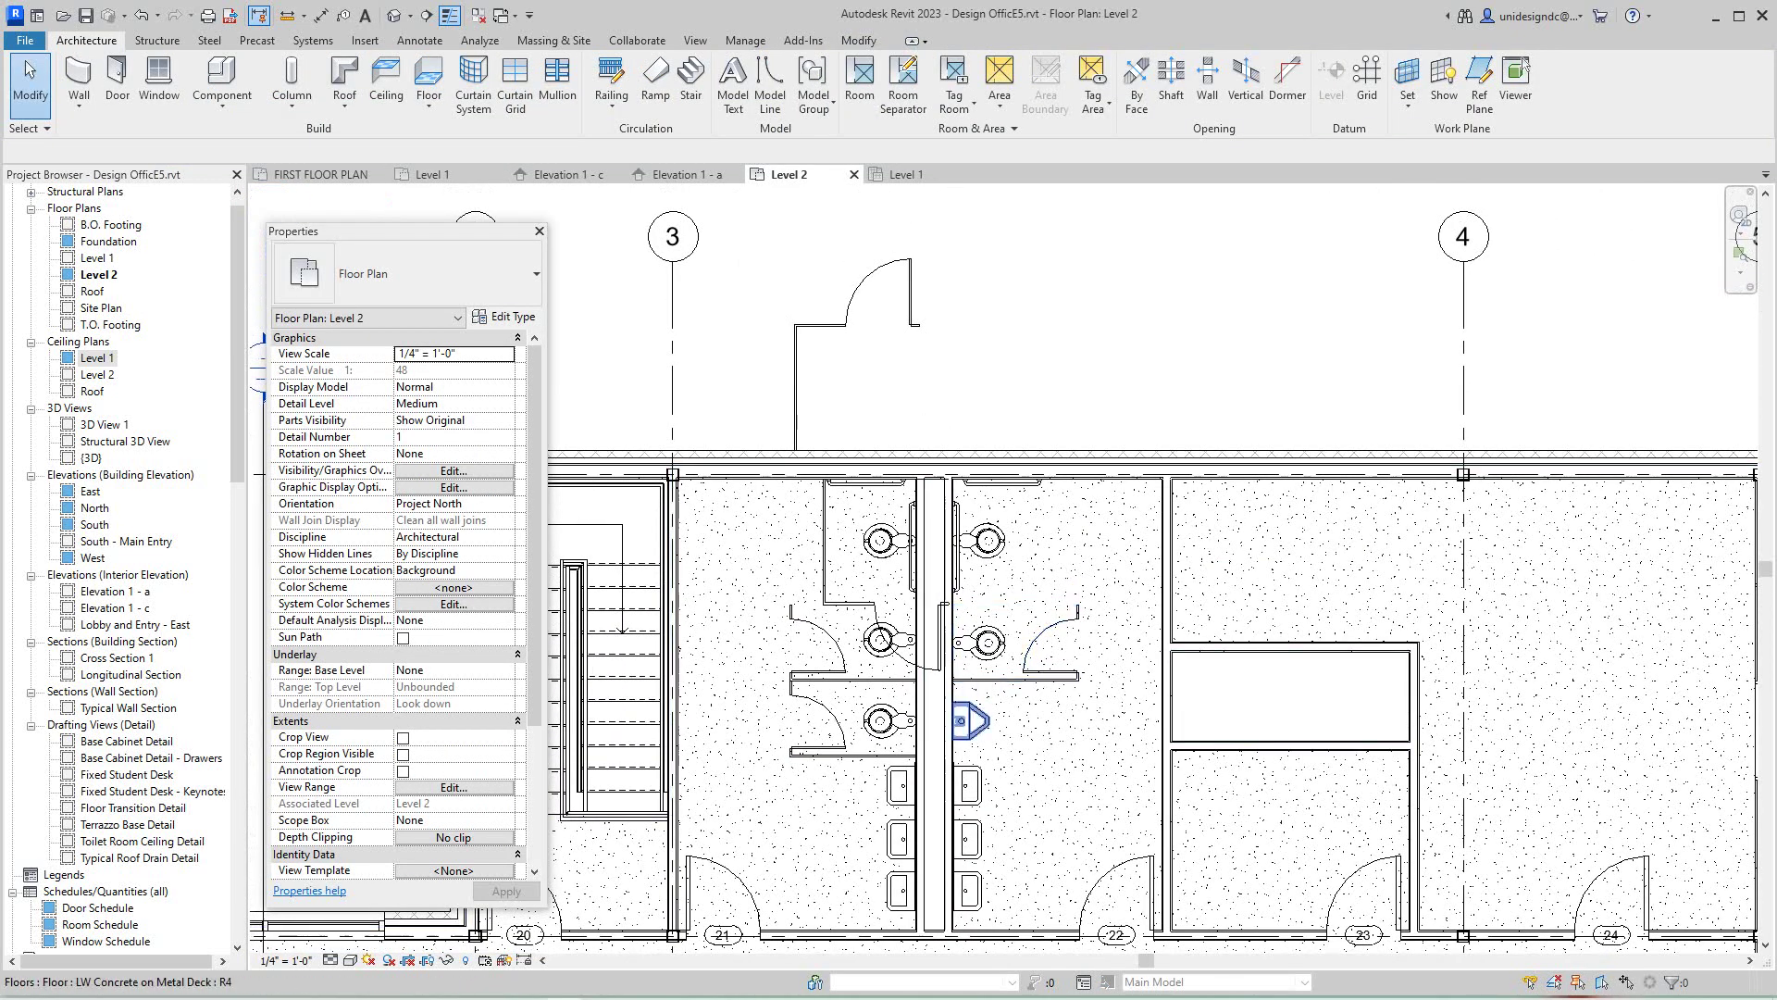
- Delete the misplaced accessible toilet stalls on Level 2, one overlapping the plumbing walls and one outside the exterior wall
click(913, 659)
key(Delete)
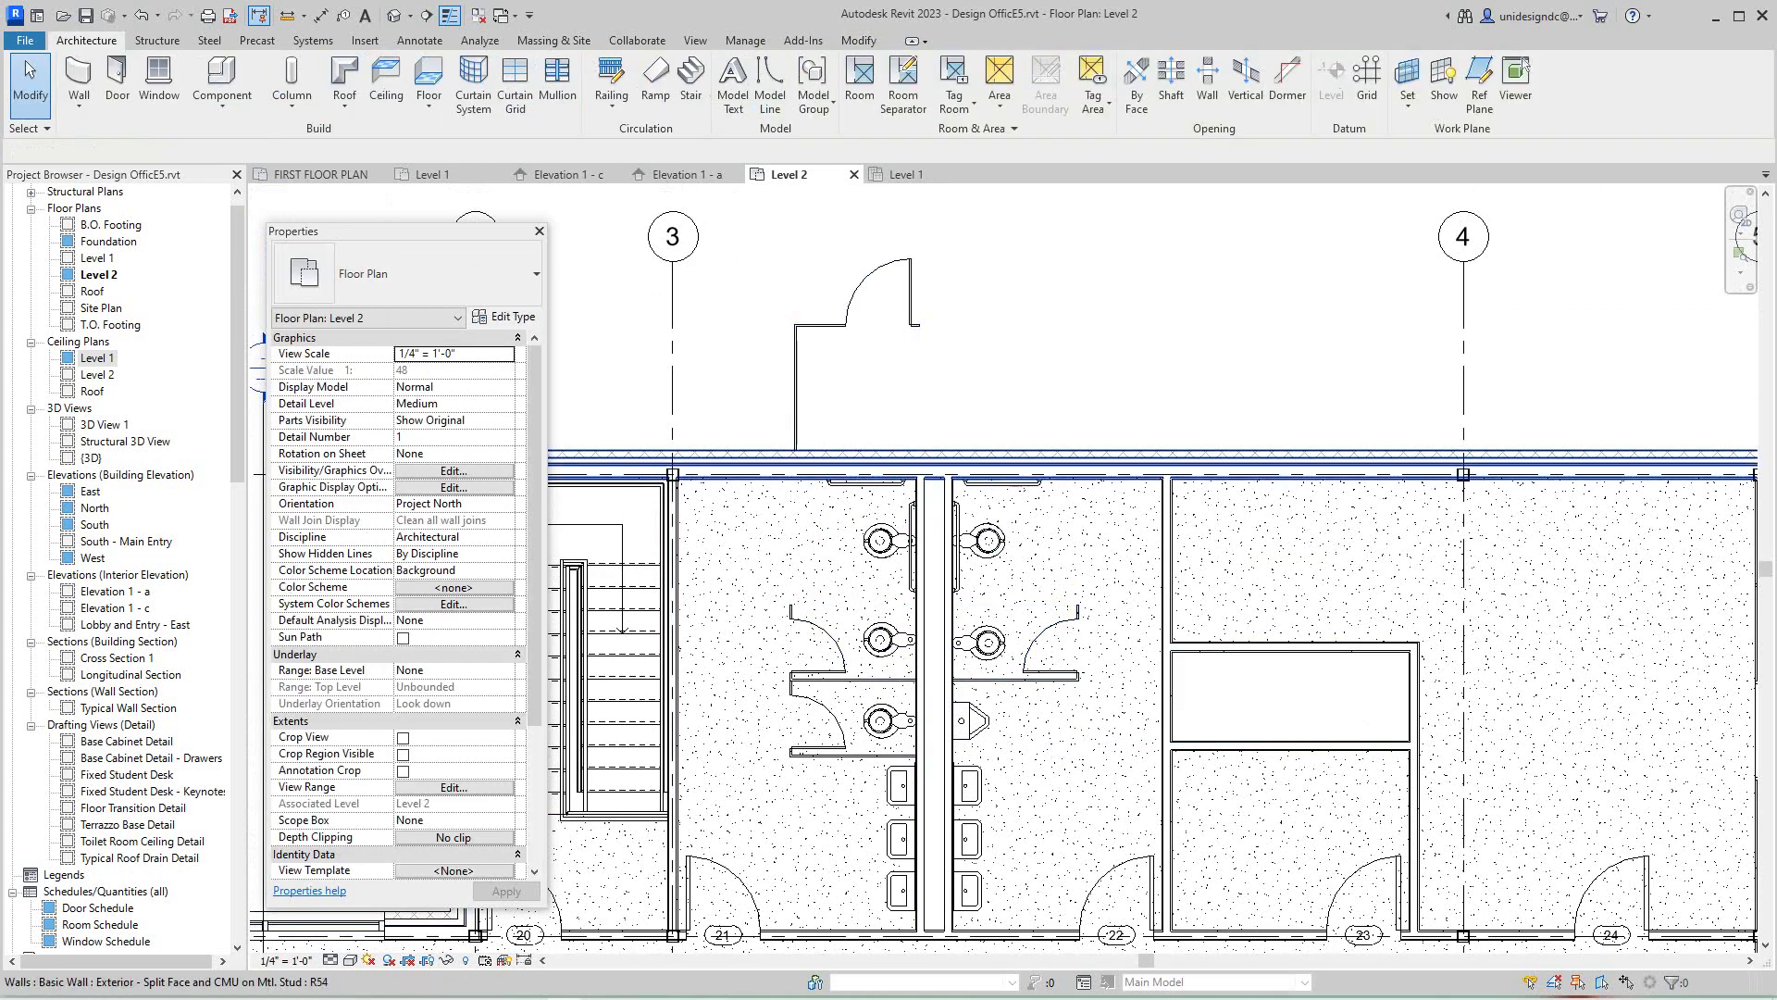
click(918, 389)
key(Escape)
- Place a Toilet Stall-Accessible-Front-Braced-3D, 60" x 60" Clear, around the toilet west of the plumbing chase beside the exterior wall, declining the save reminder
scroll(859, 658, up, 3)
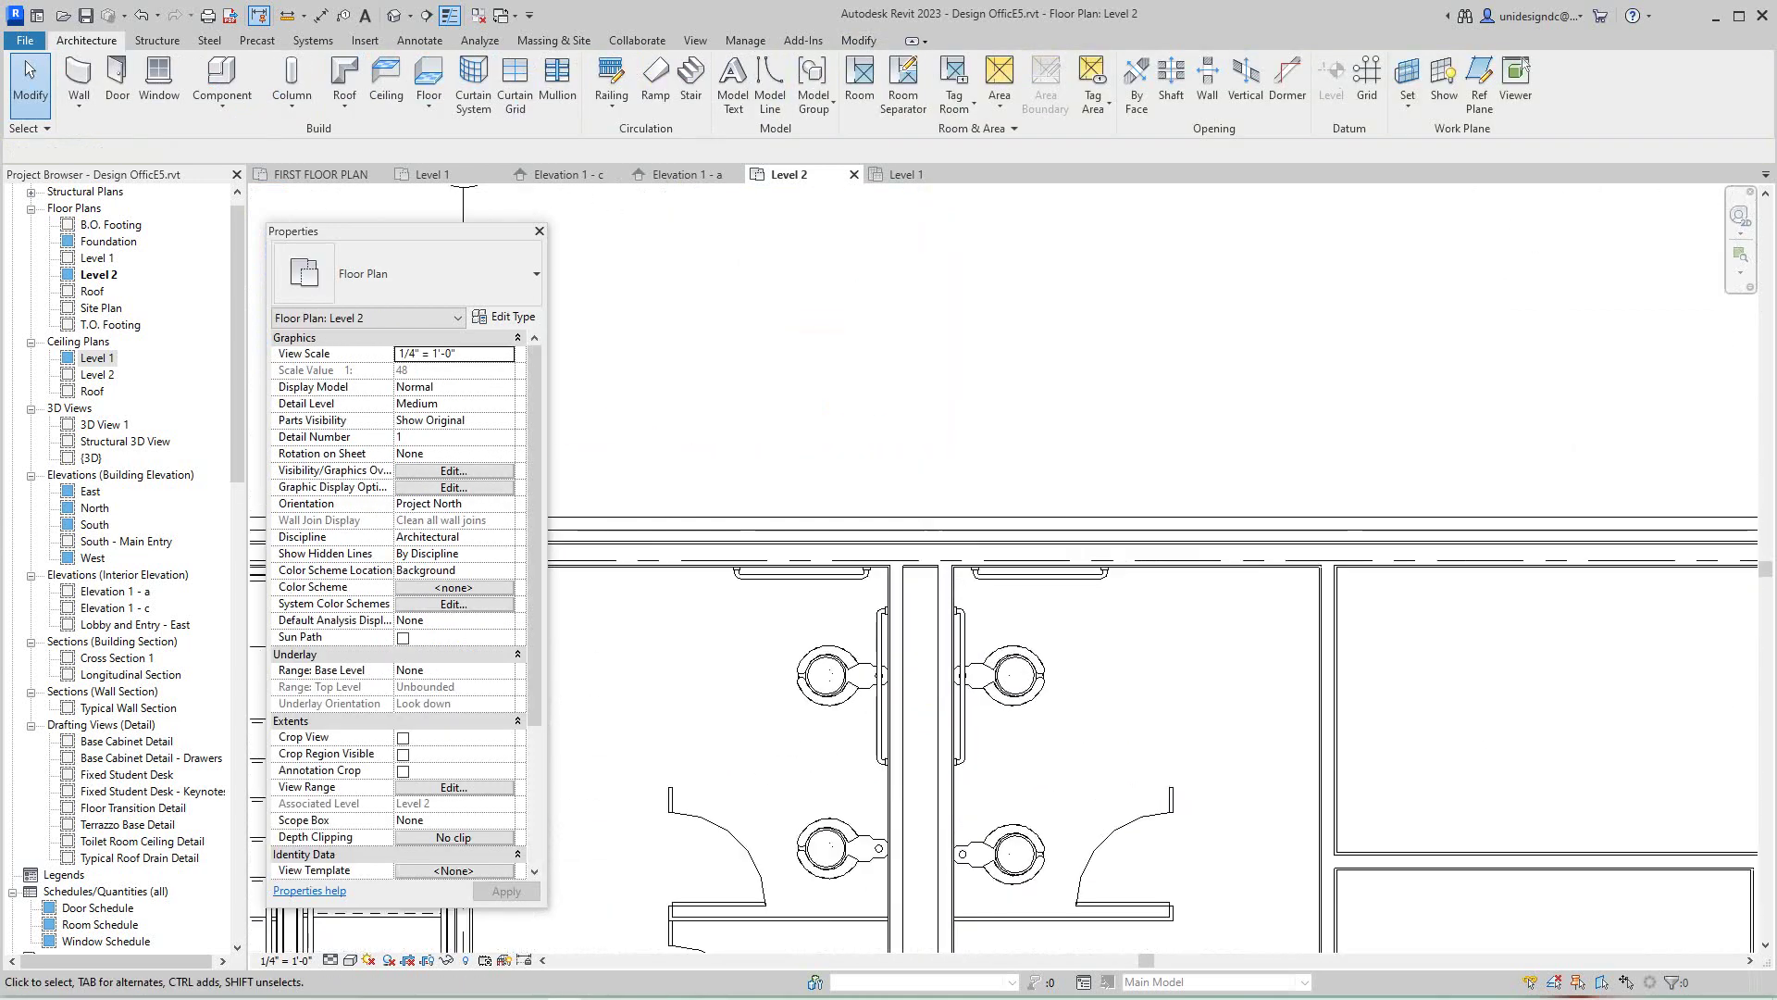
mouse_move(1152, 569)
middle_down()
mouse_move(1148, 542)
mouse_move(1173, 560)
middle_up()
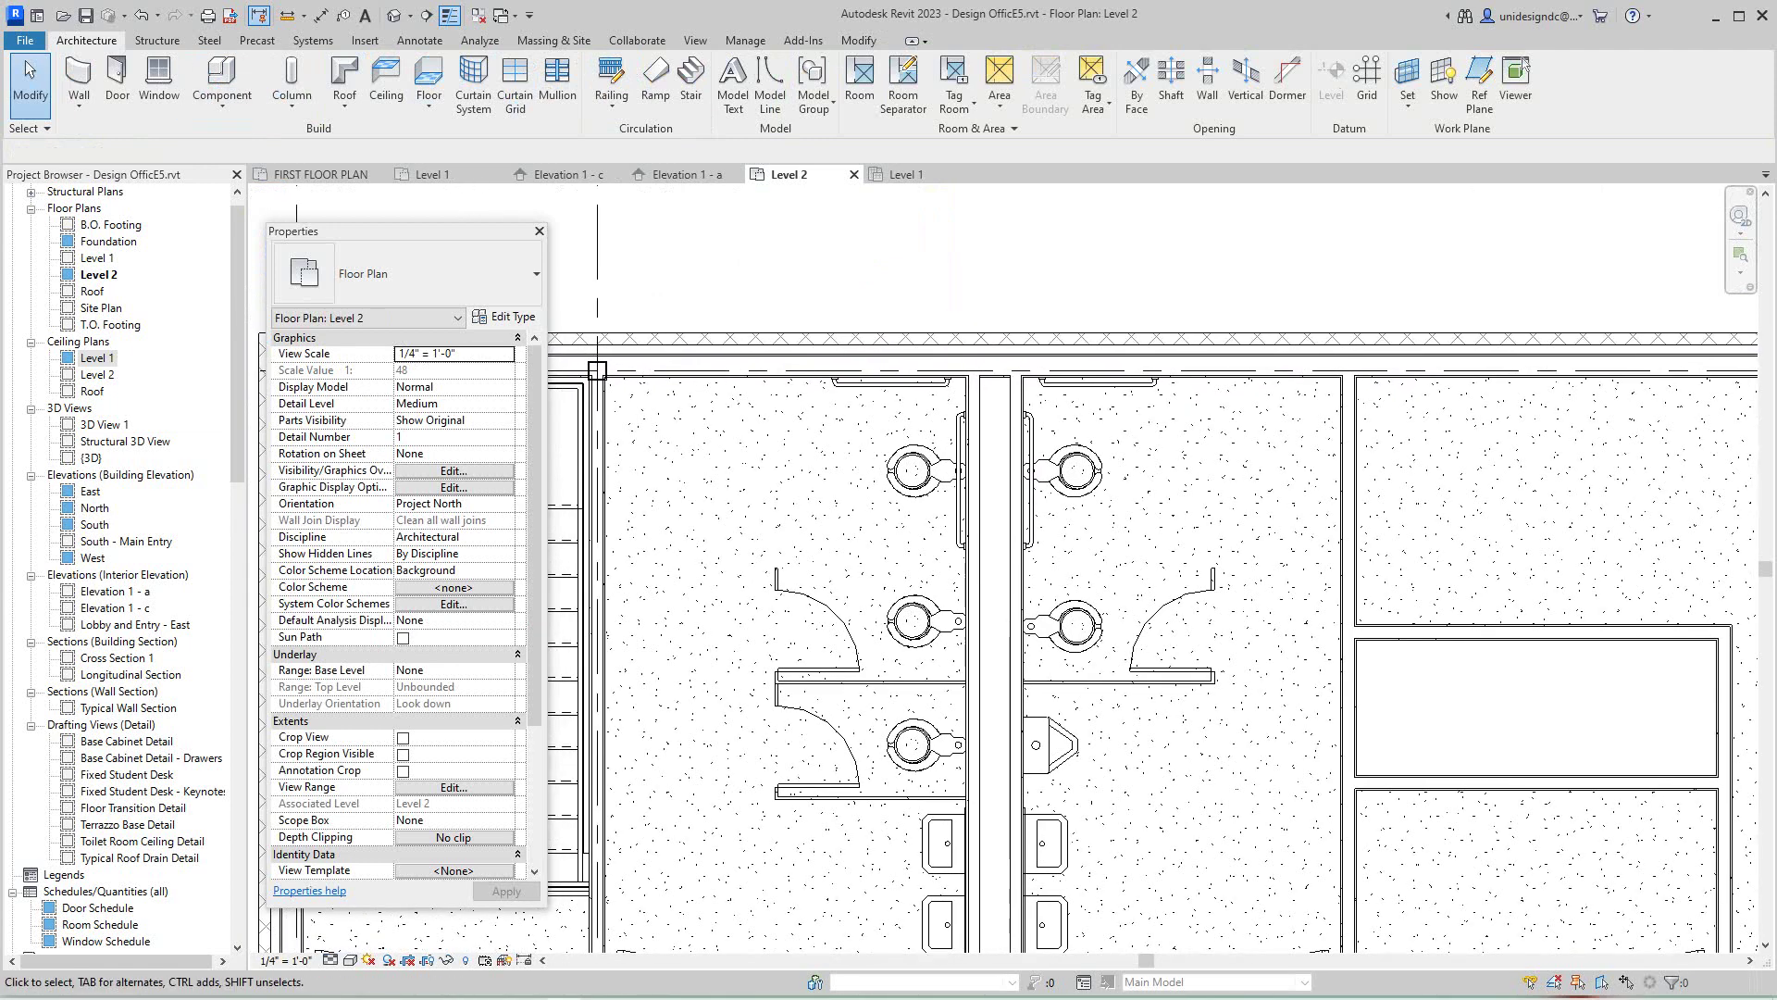
middle_drag(879, 649, 943, 627)
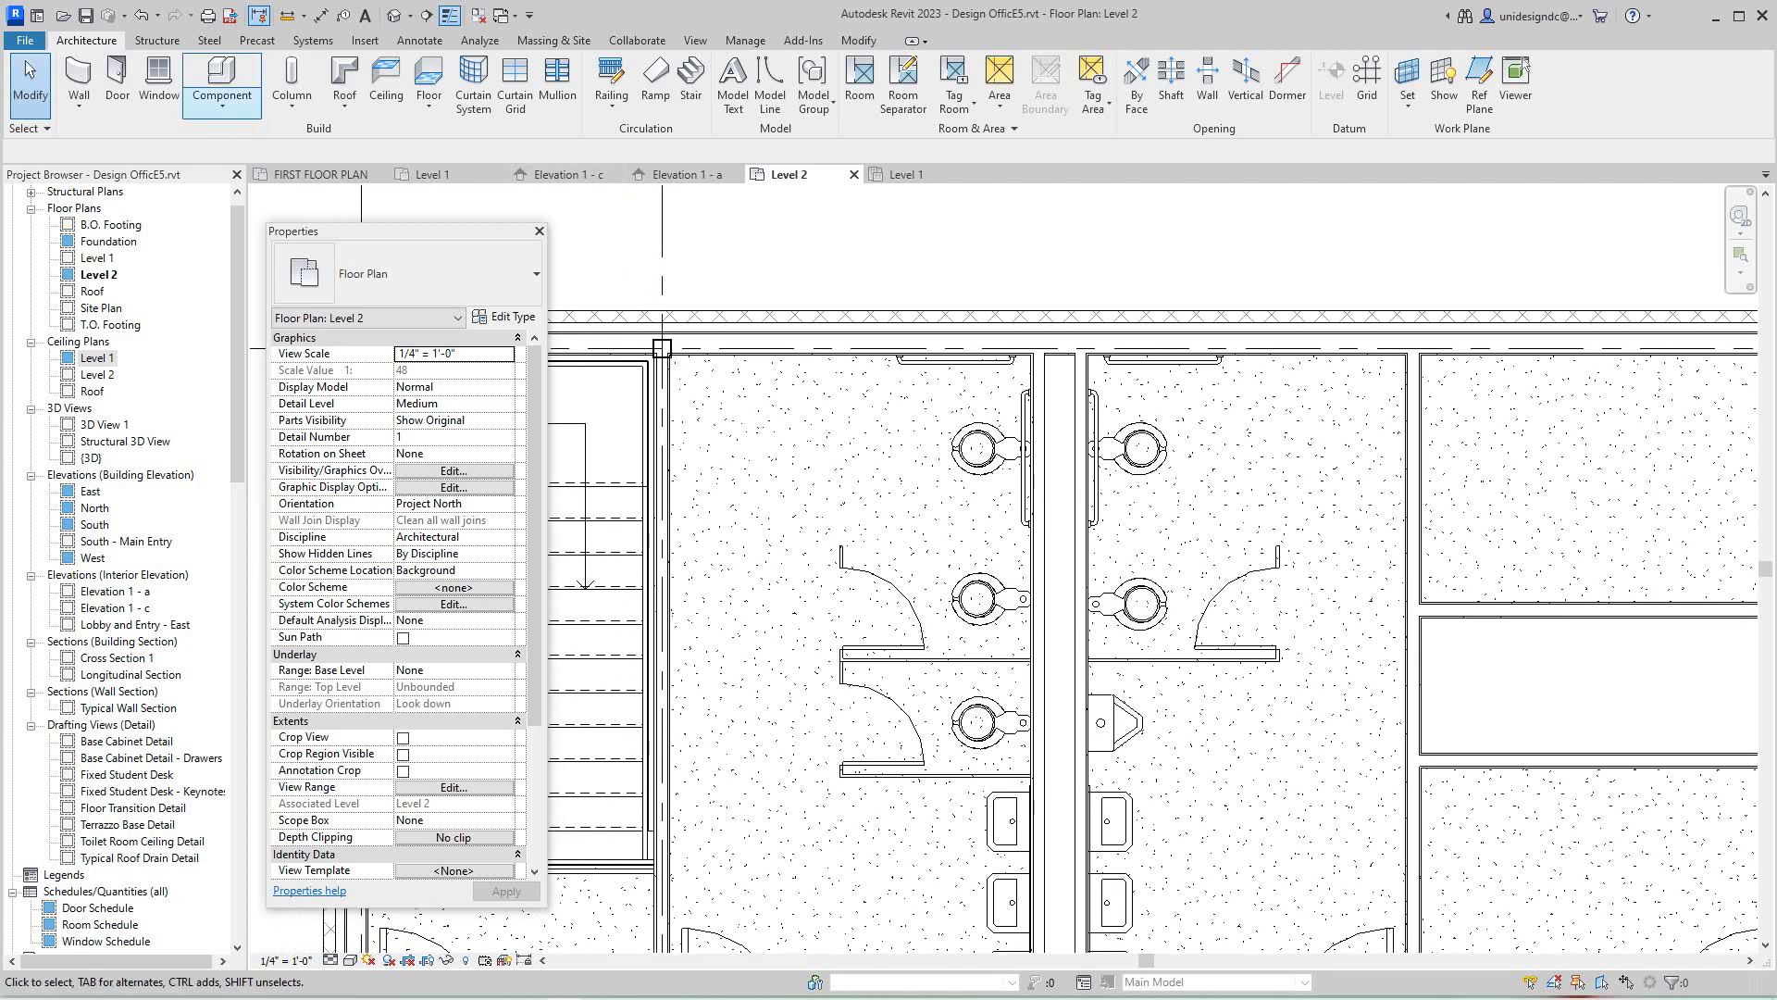
click(222, 103)
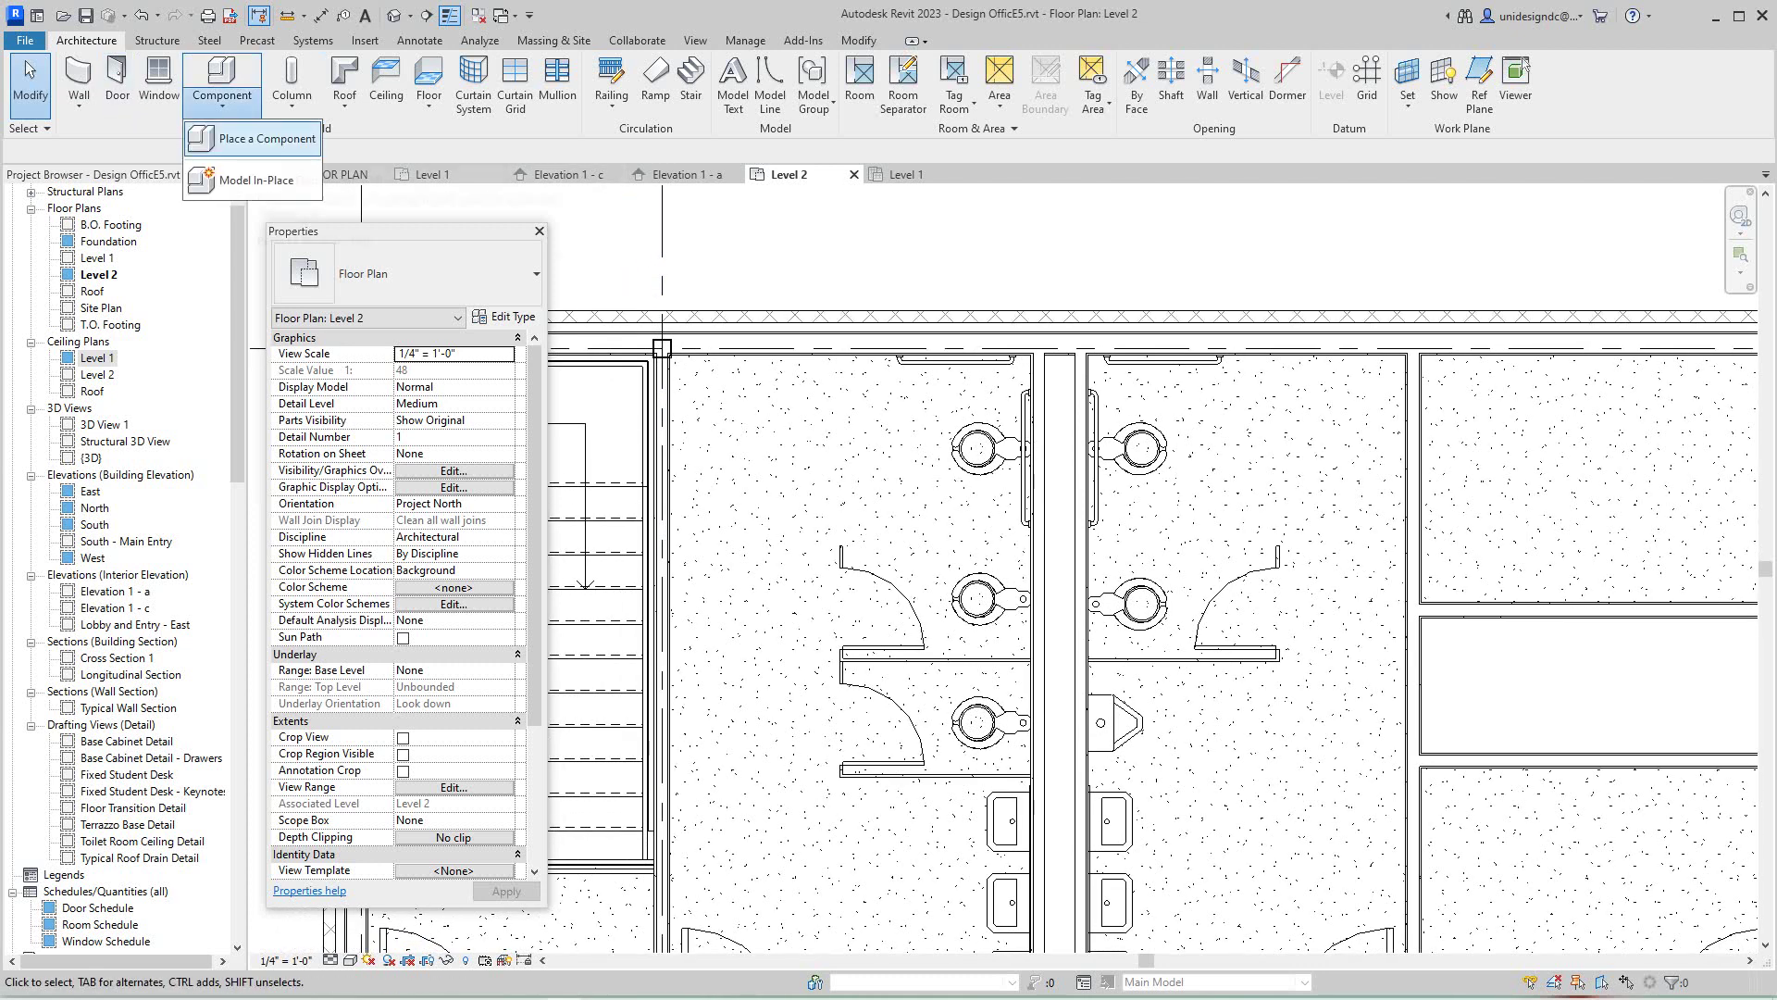
click(252, 139)
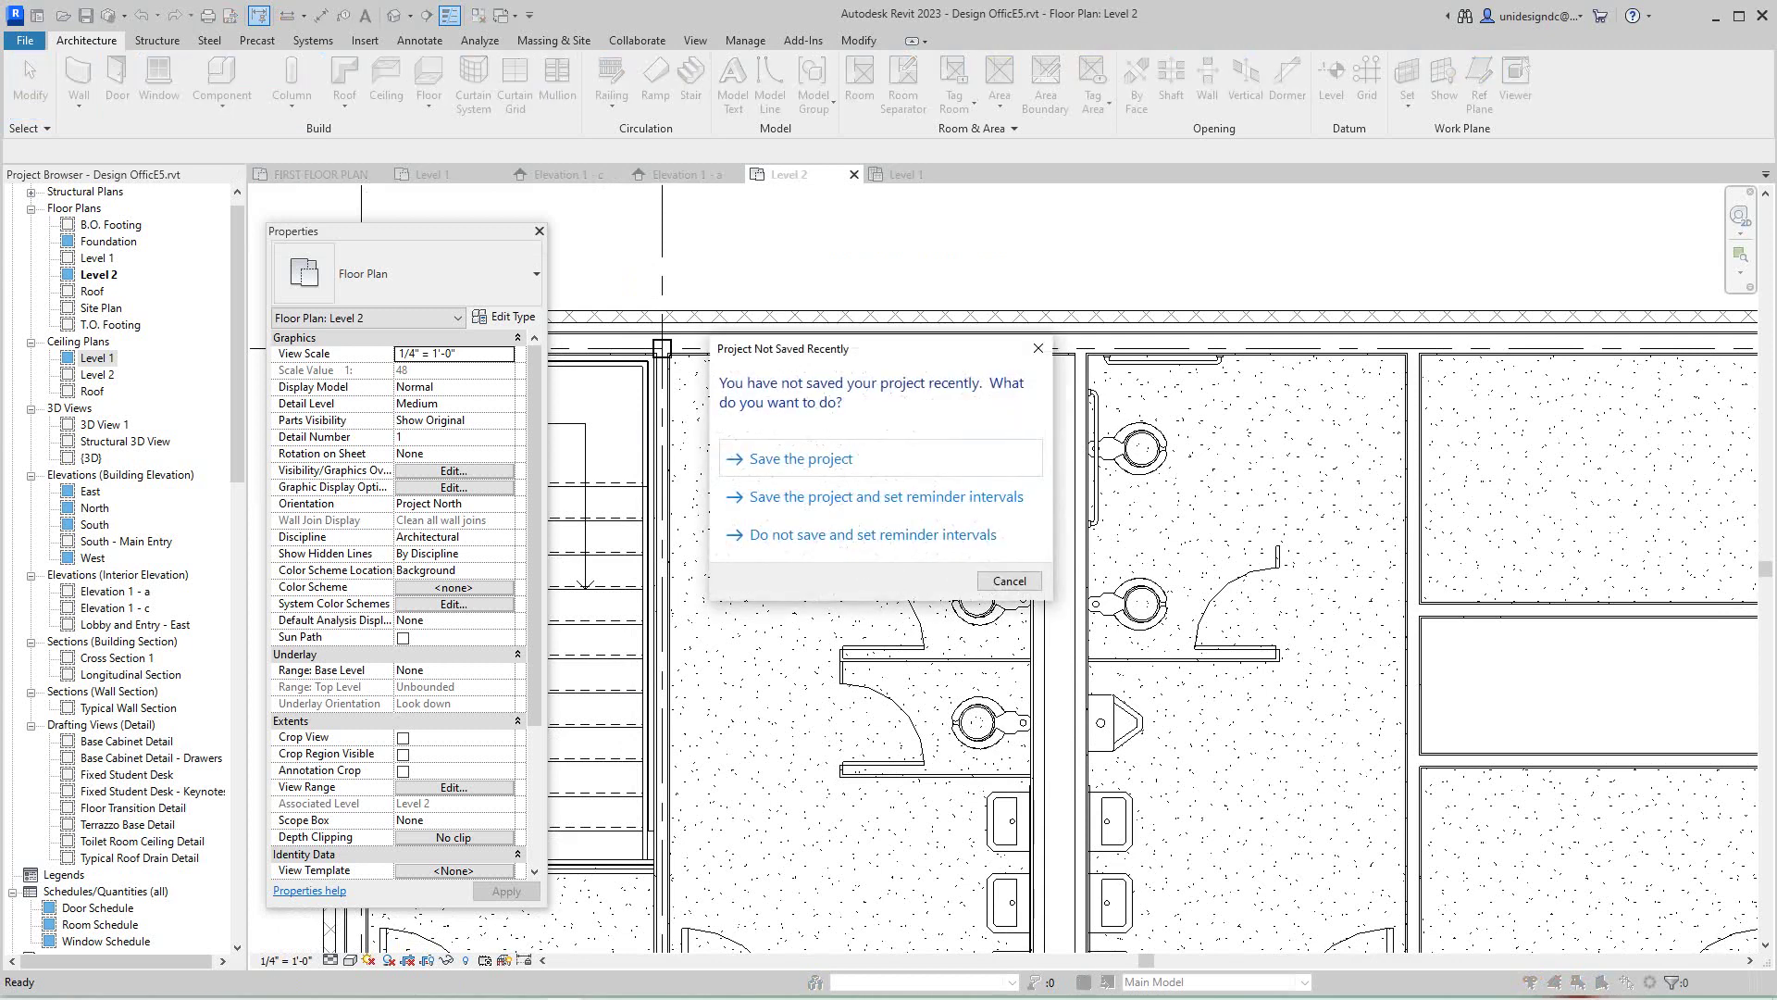
click(1008, 580)
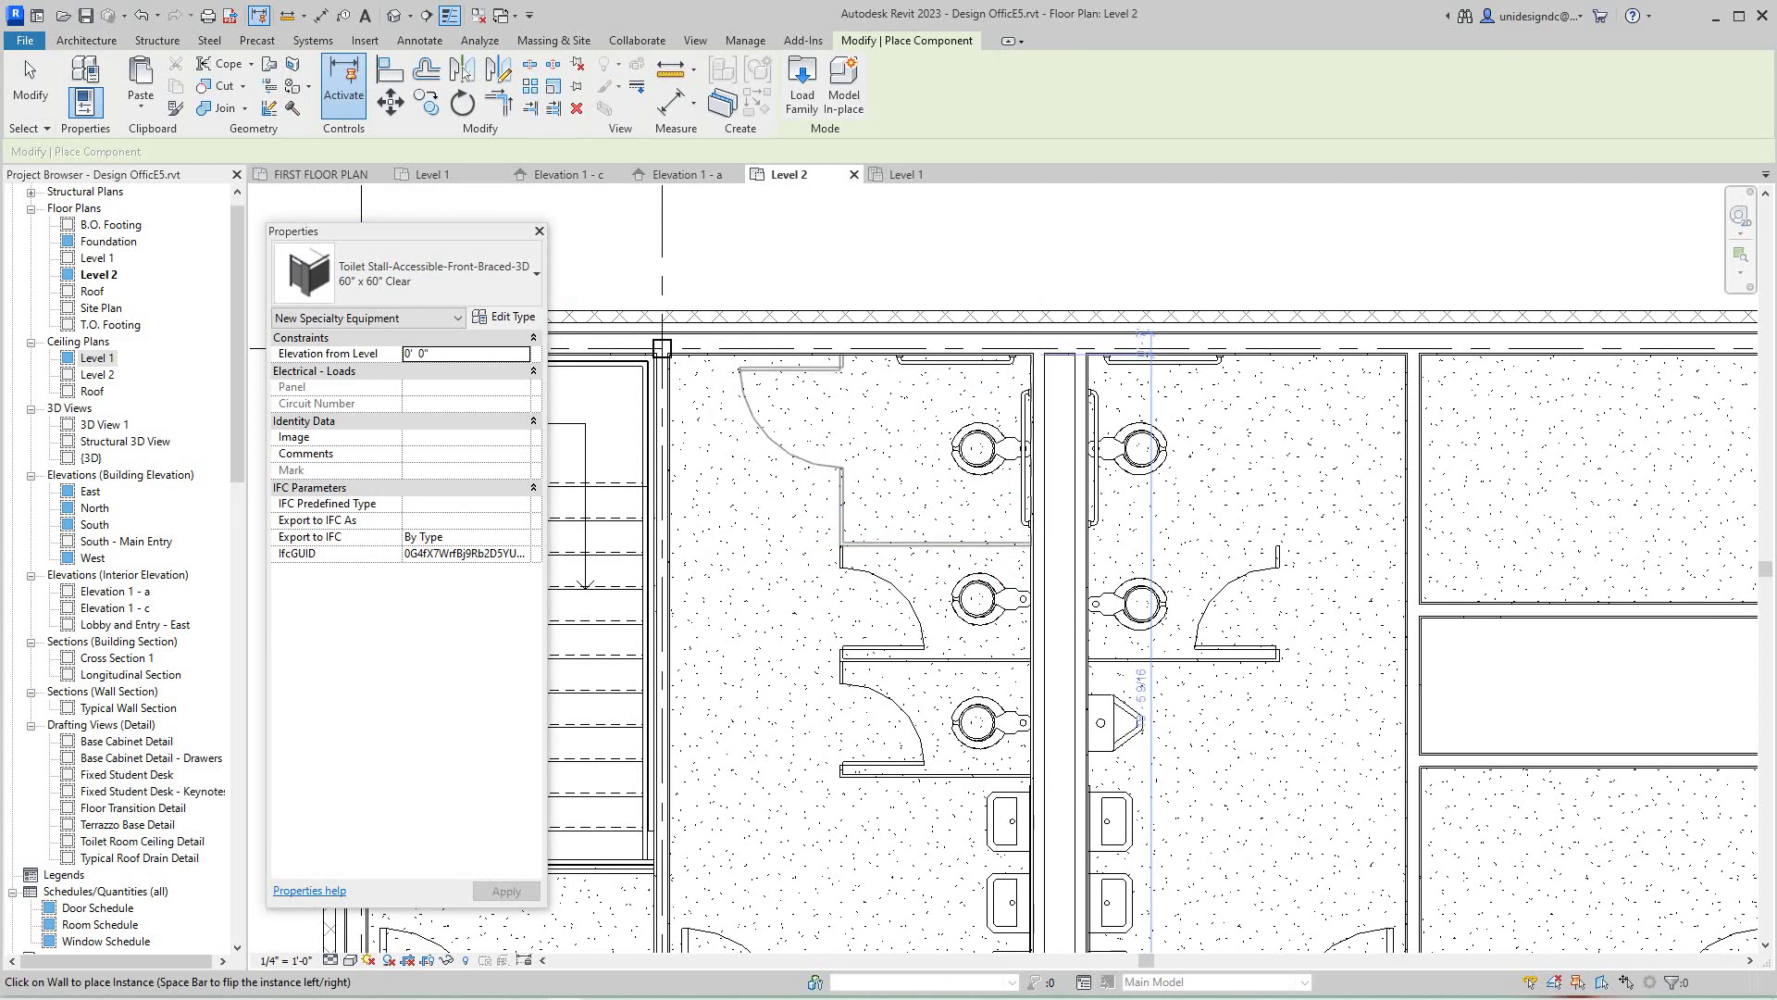
click(1032, 356)
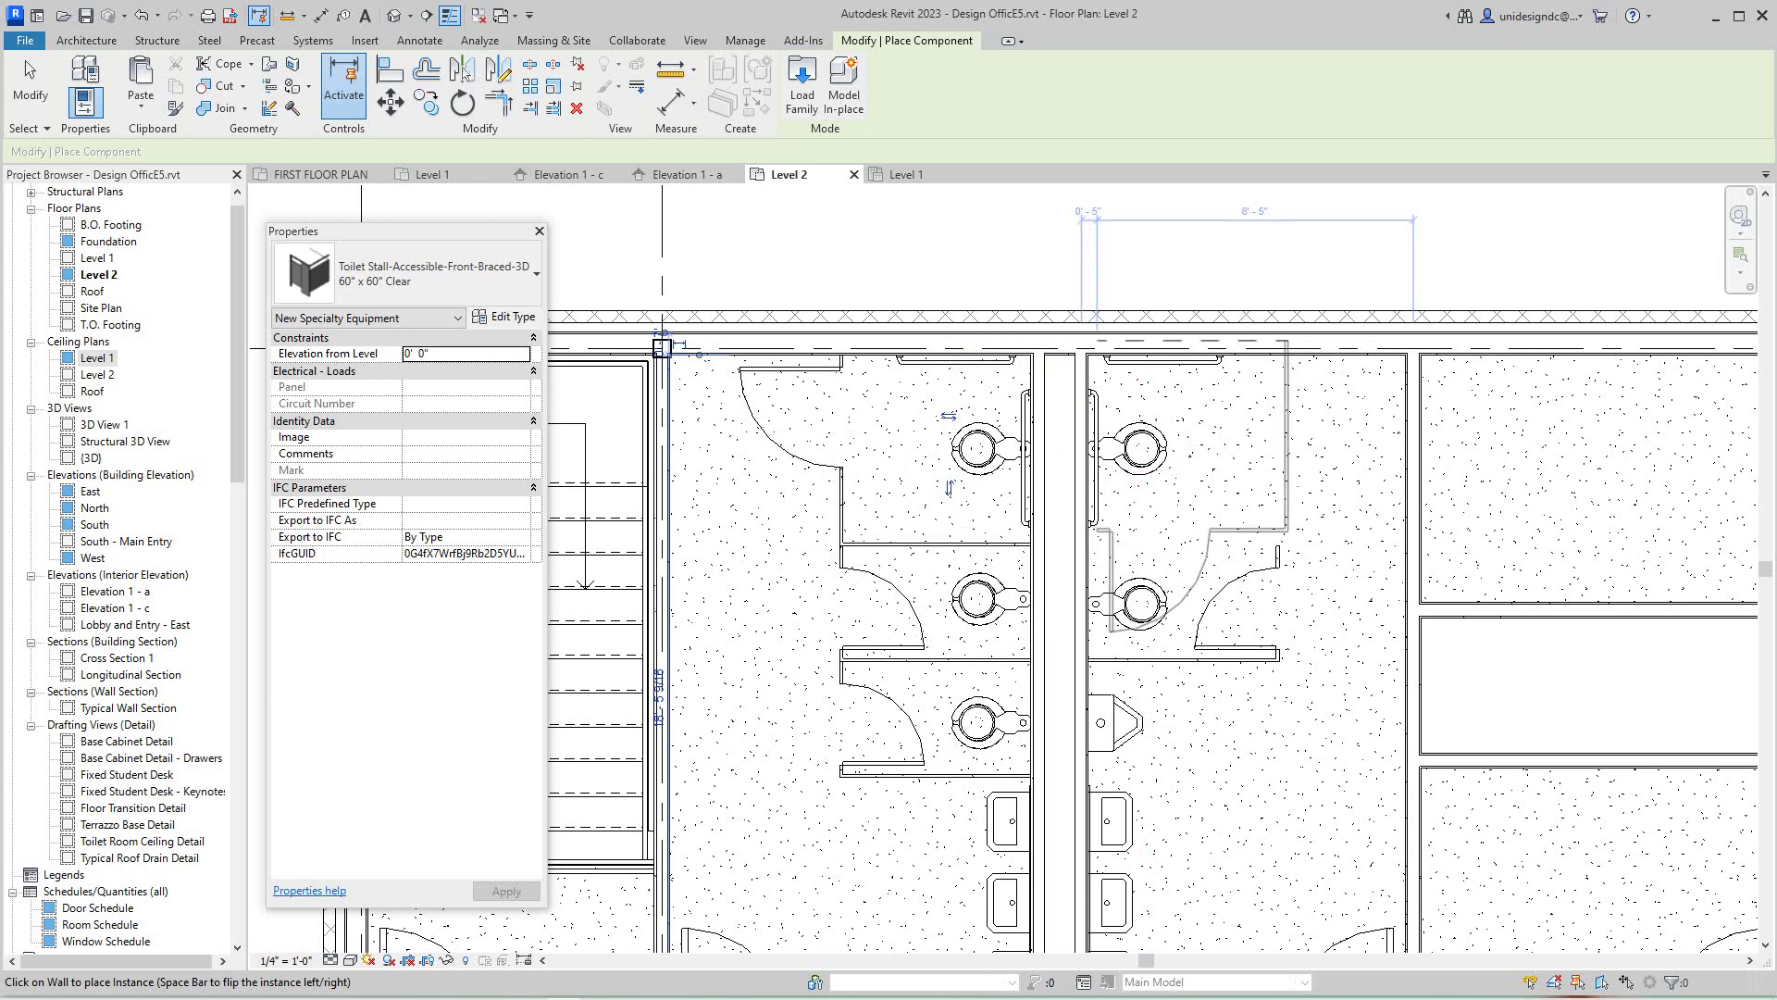
- Try to place a second accessible stall in the restroom east of the chase, flip it and move it farther east
click(1097, 345)
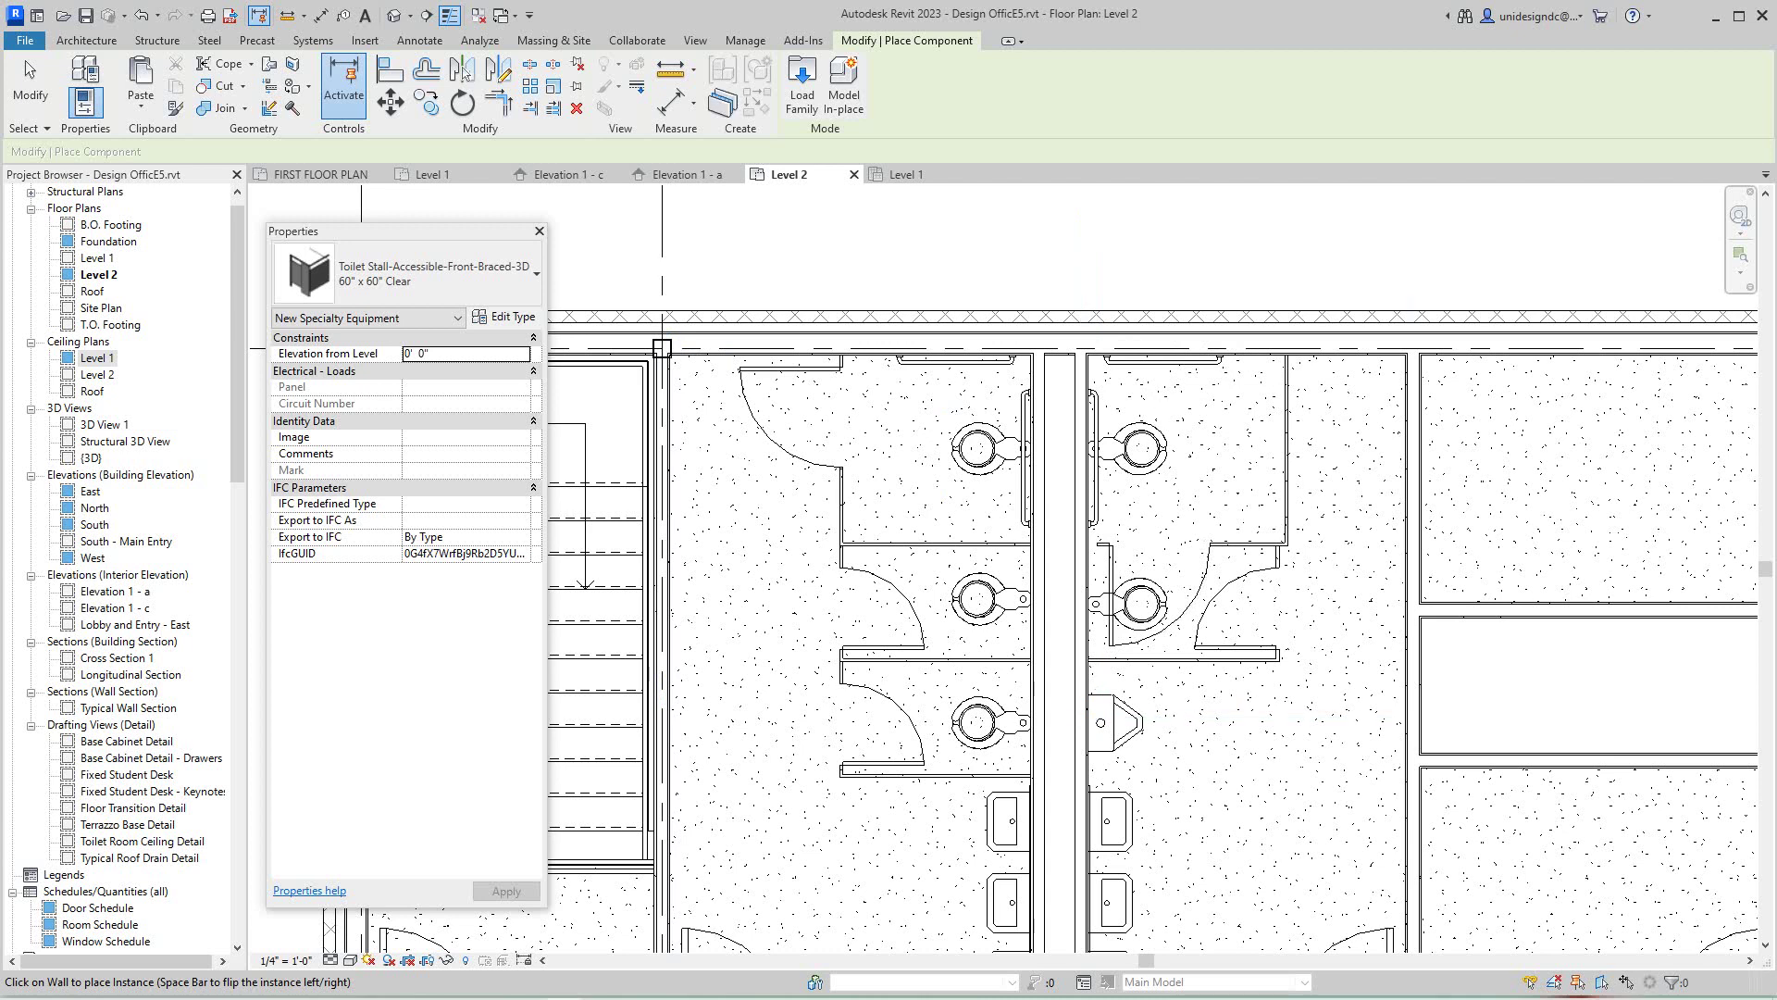
key(Escape)
click(1286, 435)
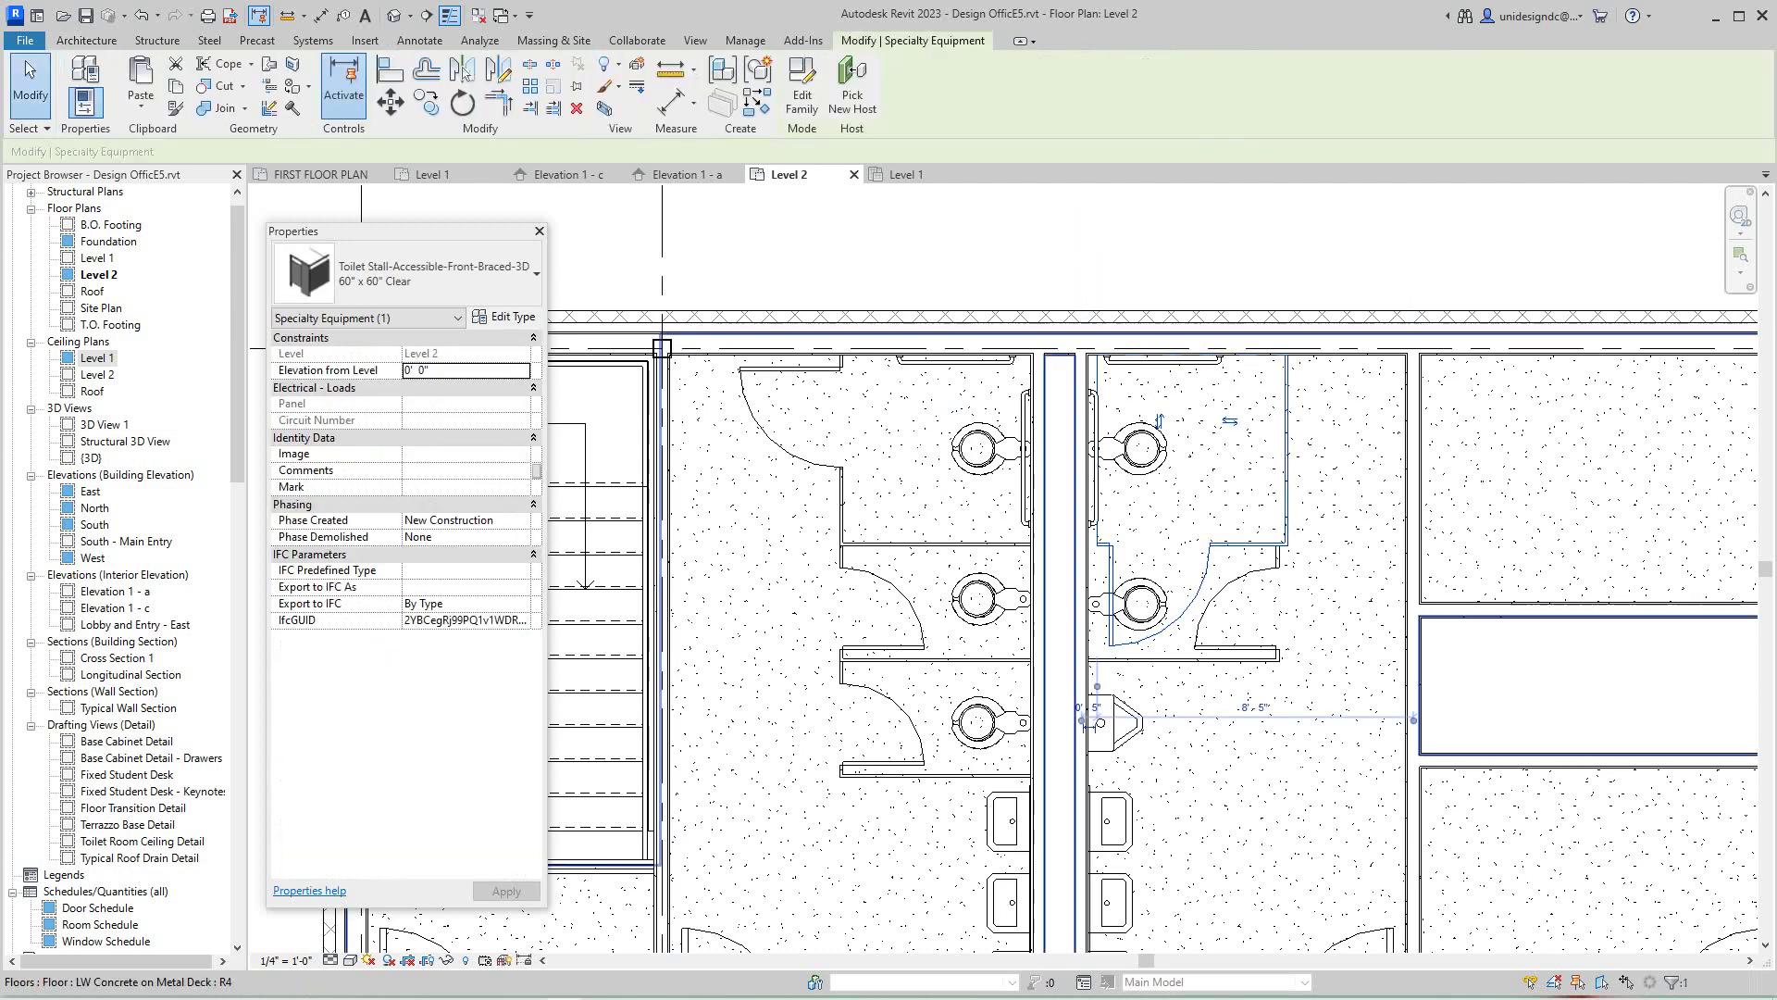
click(1230, 421)
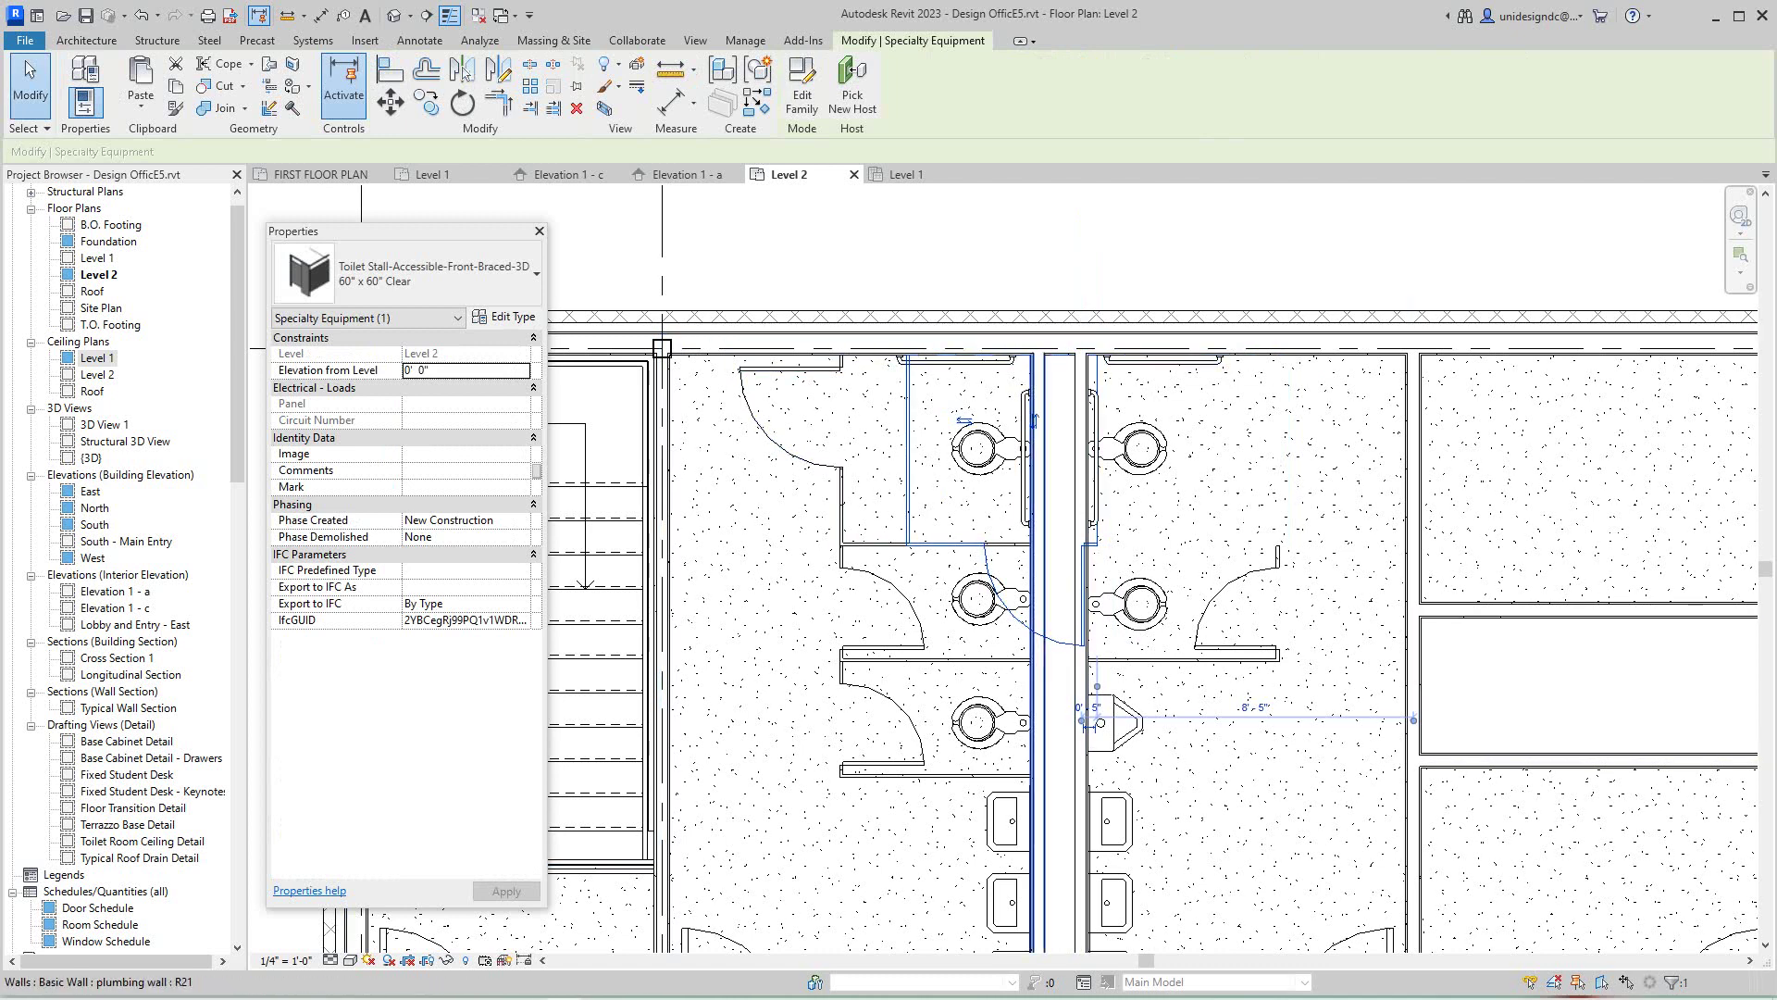
drag(1037, 634, 1372, 634)
drag(1353, 543, 1370, 544)
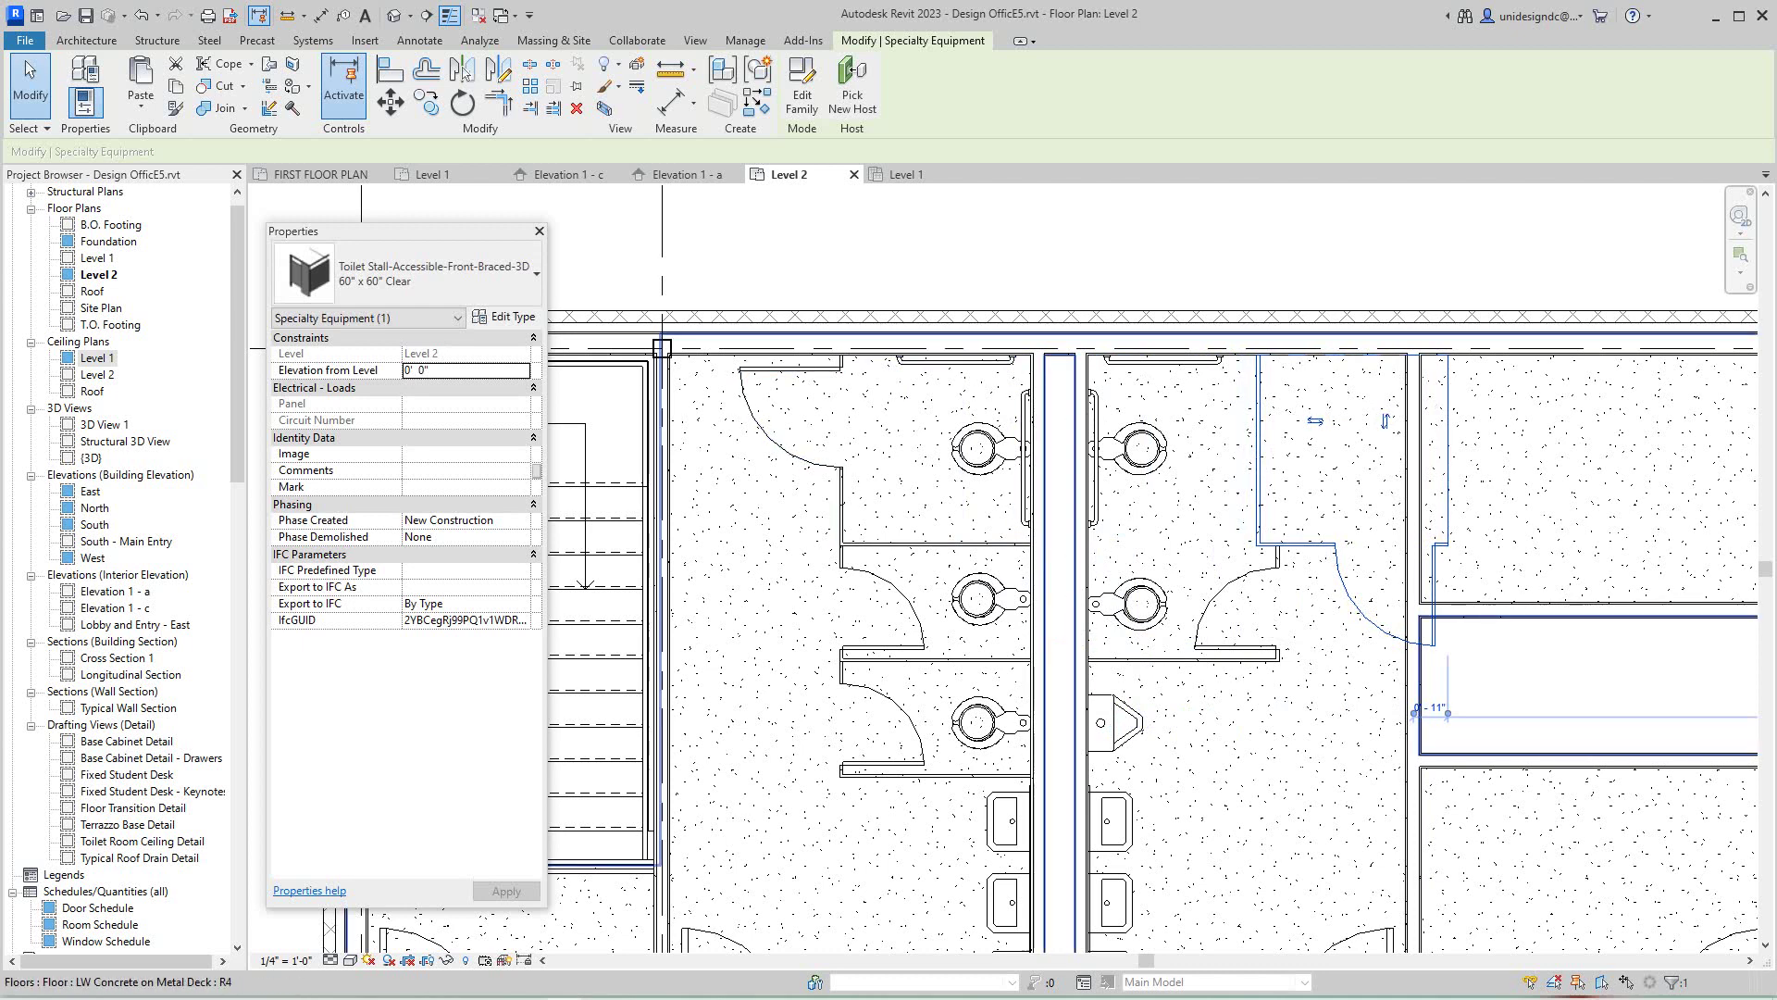
key(ctrl+z)
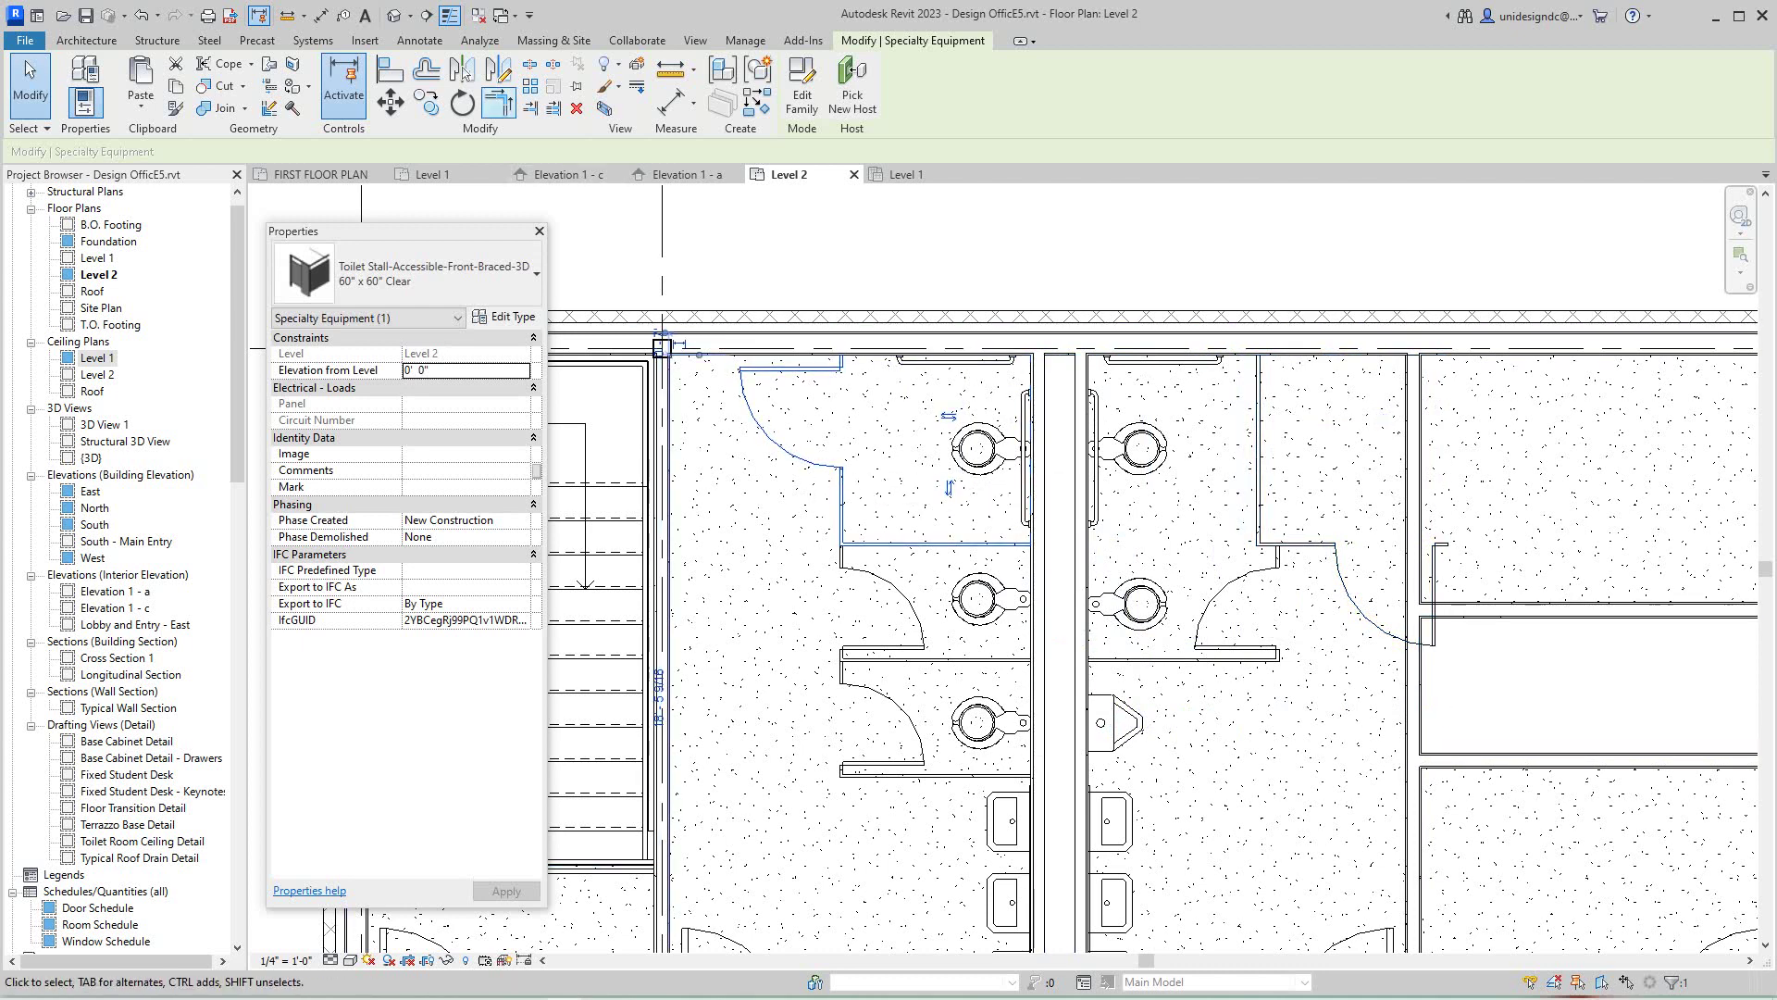
- Try to mirror a copy of the west restroom's accessible stall about the centerline of the plumbing chase
click(498, 70)
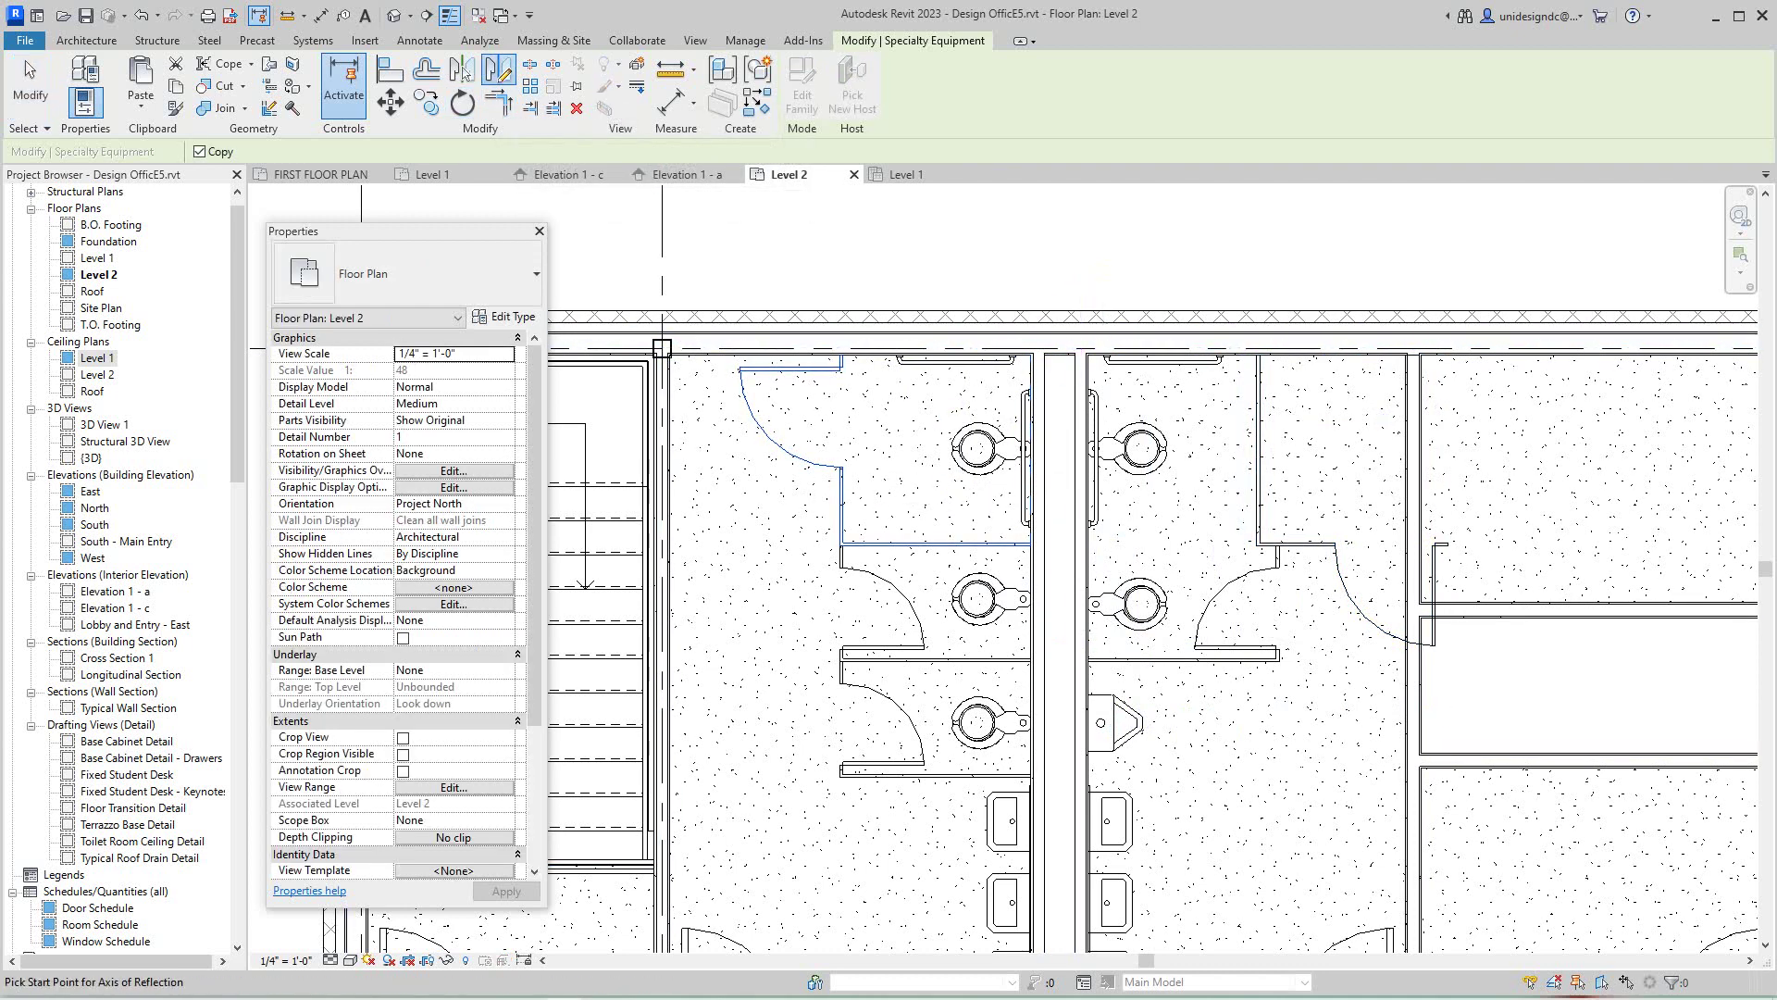
click(1059, 351)
click(1059, 269)
key(Escape)
scroll(1081, 641, up, 1)
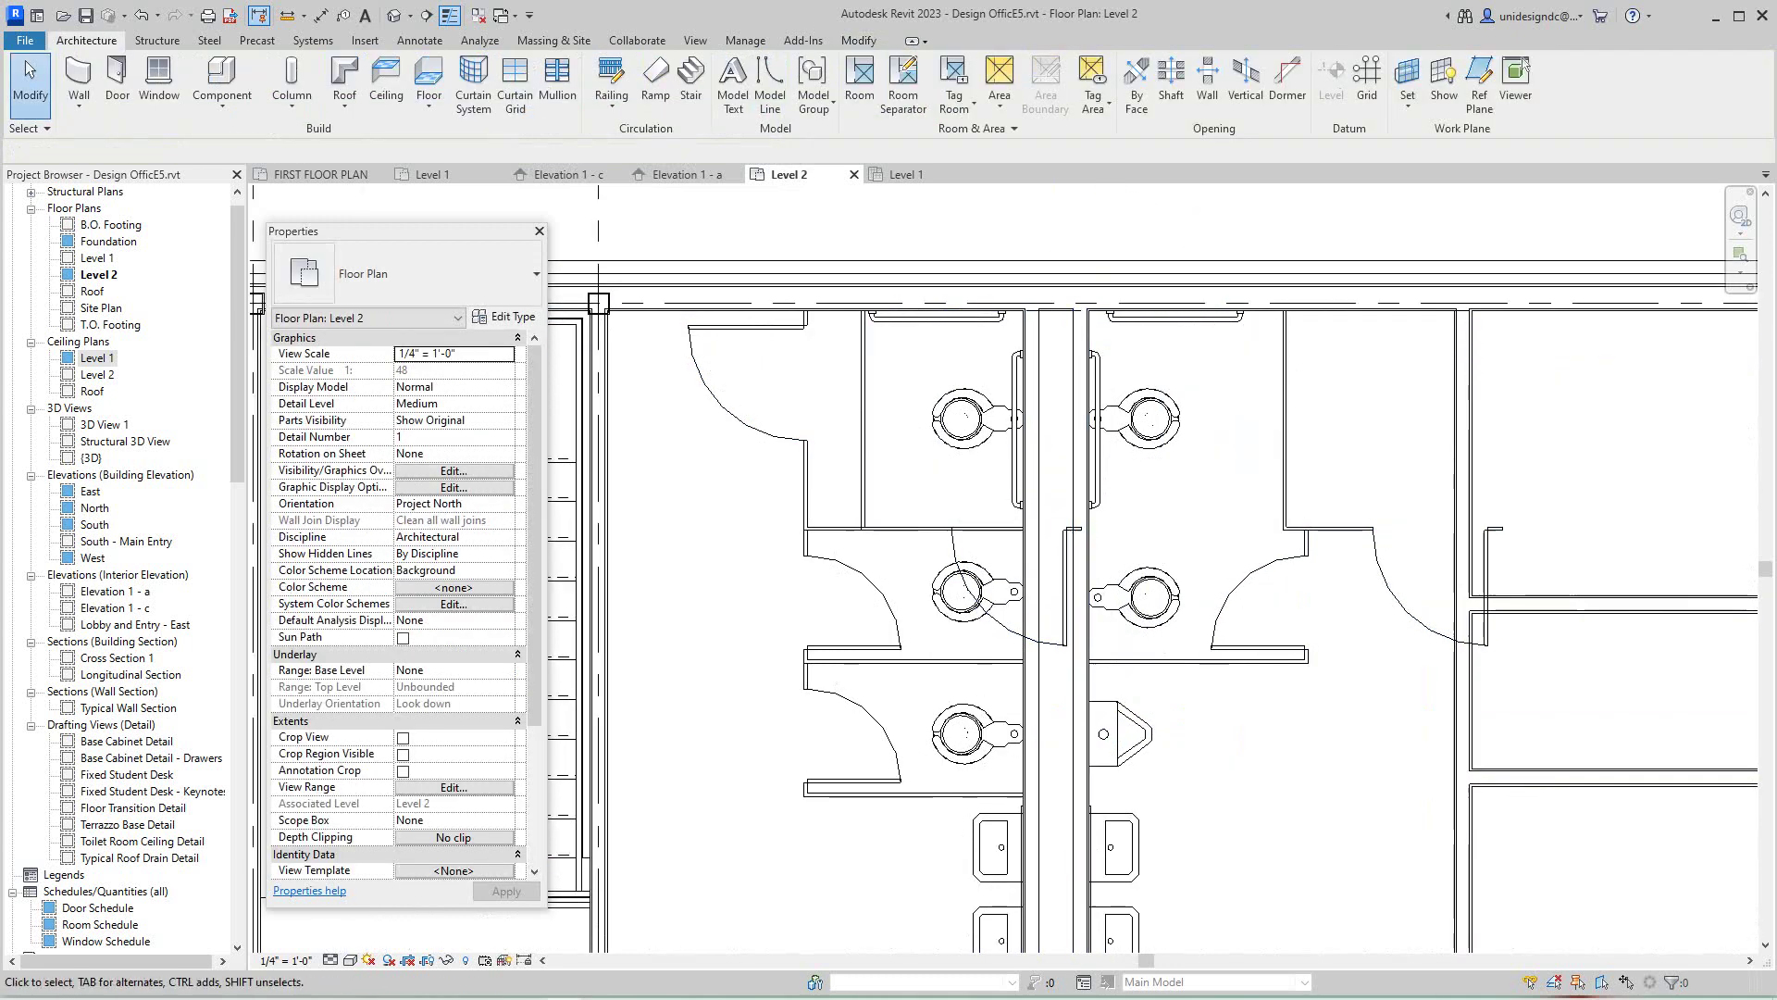
- Delete the accessible stall overlapping the plumbing chase and the one crossing the east restroom's far wall
click(1058, 645)
key(Delete)
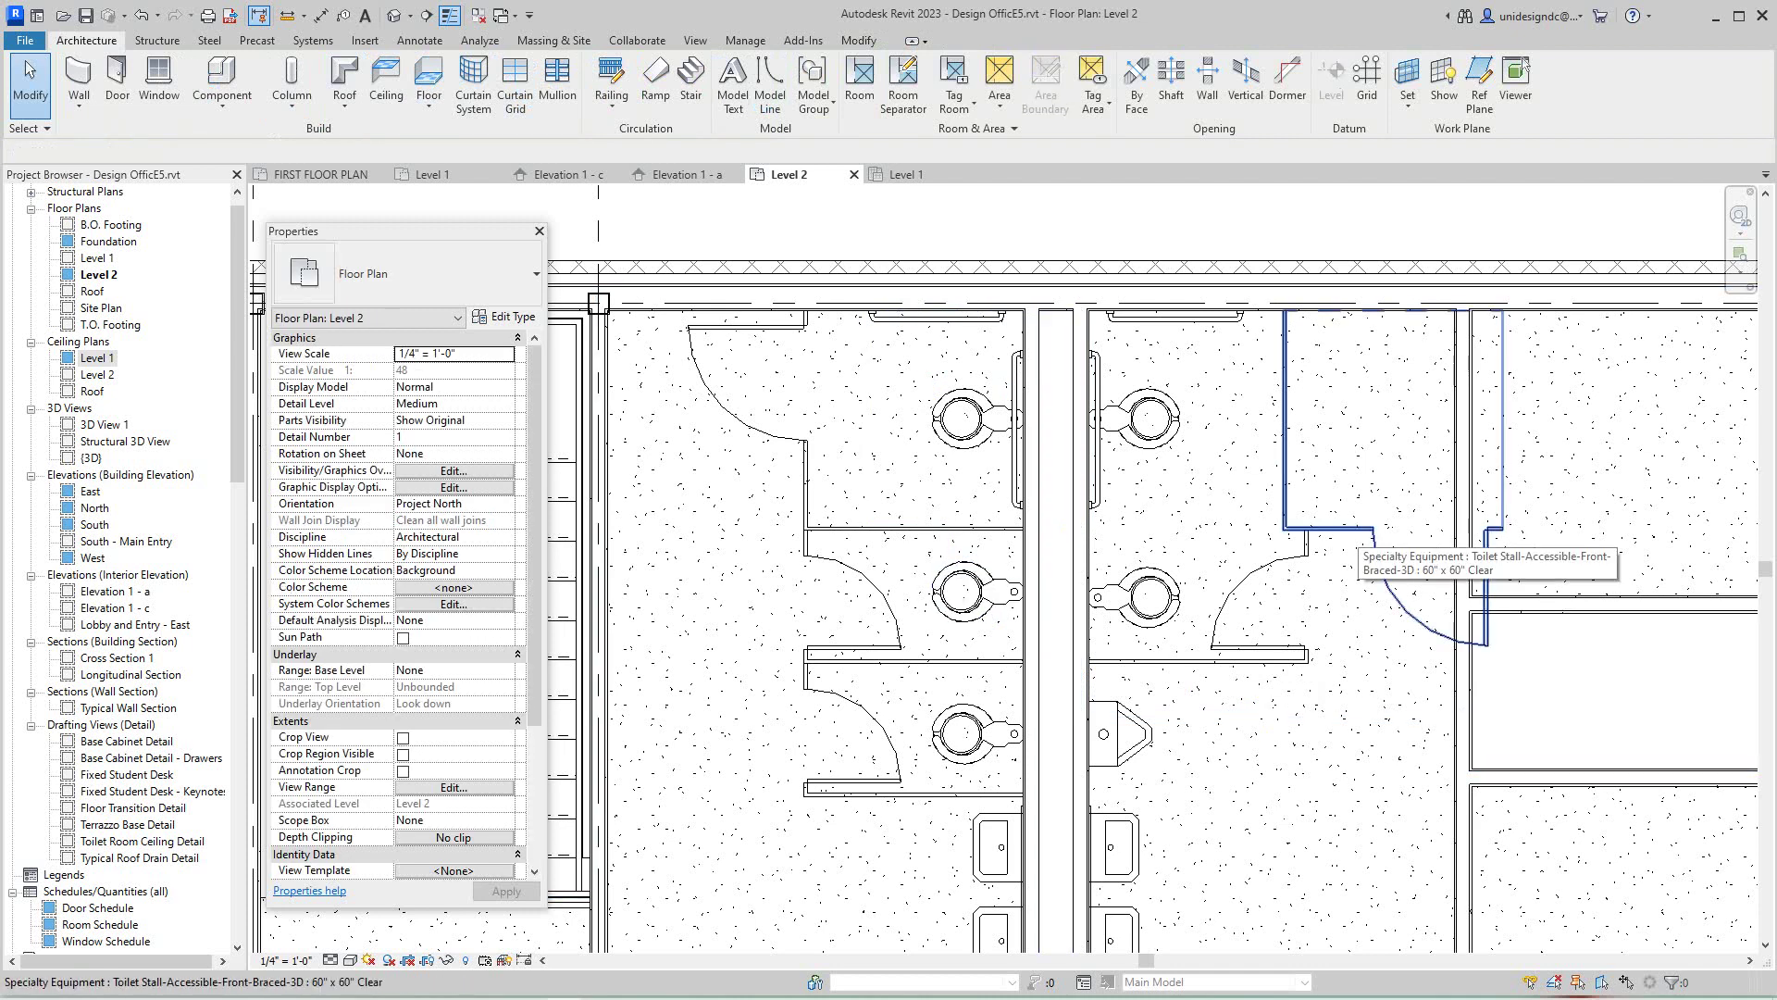
click(1353, 535)
key(Delete)
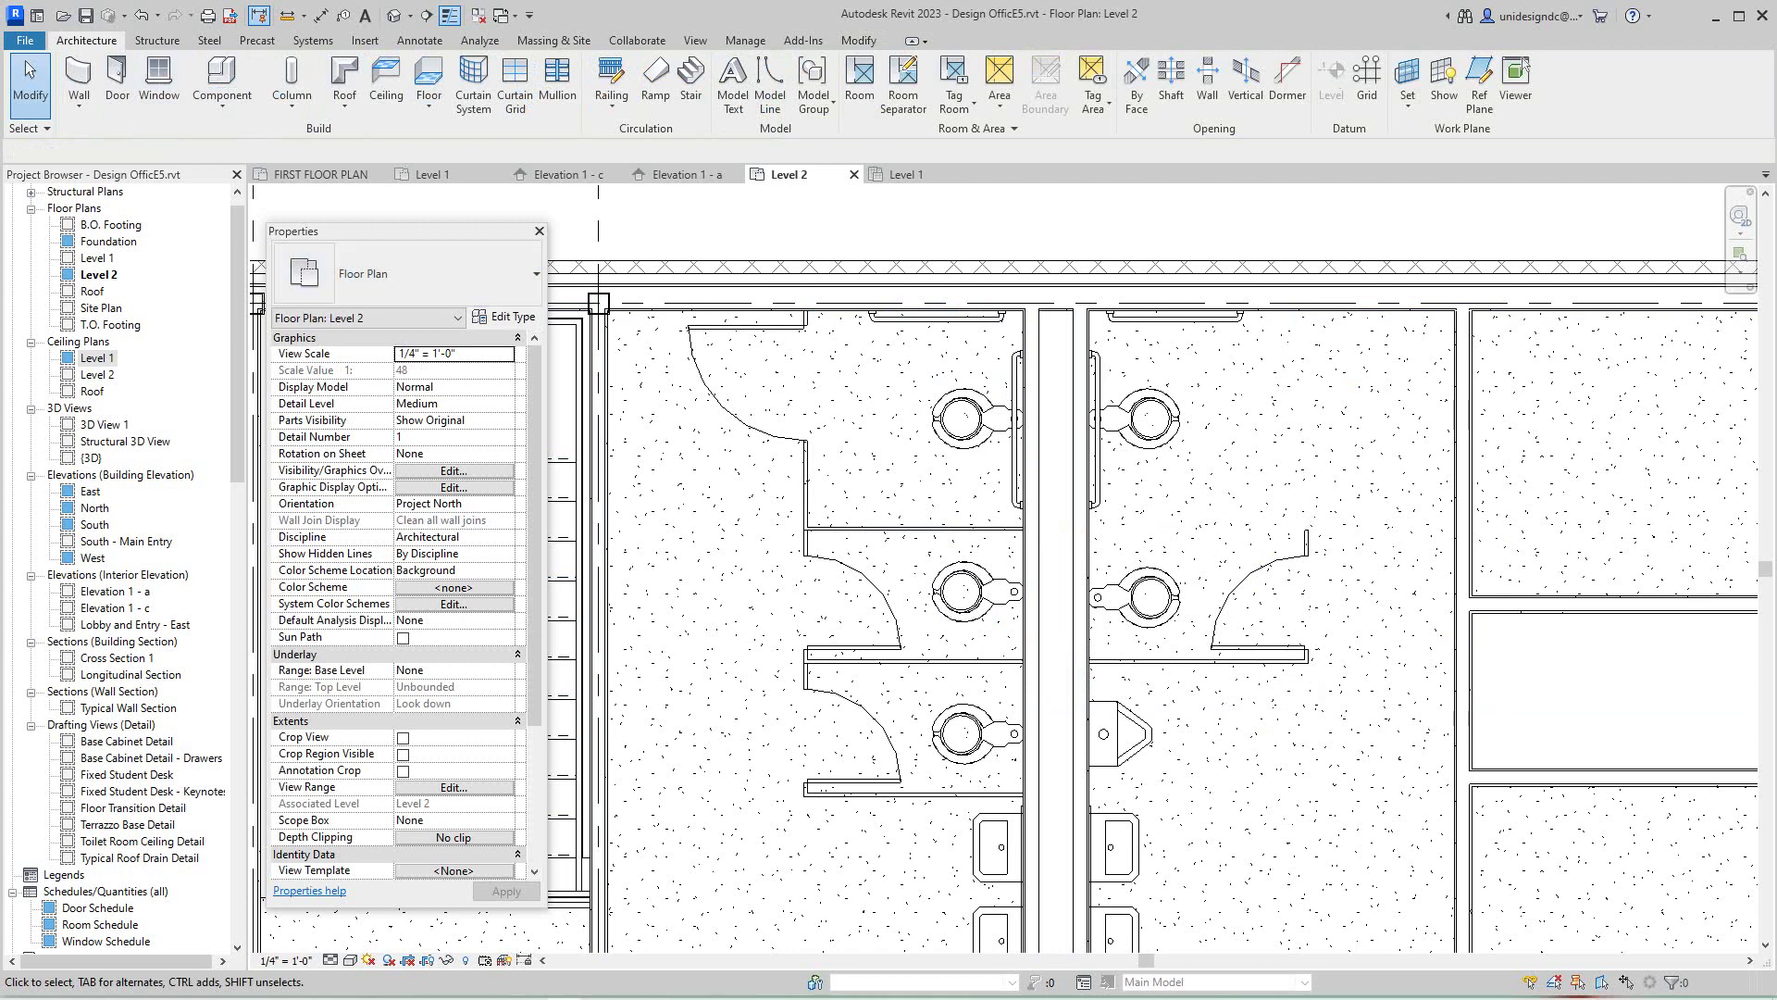
- Place a 60" x 60" Clear accessible toilet stall against the east face of the plumbing chase and flip it
click(222, 104)
click(250, 138)
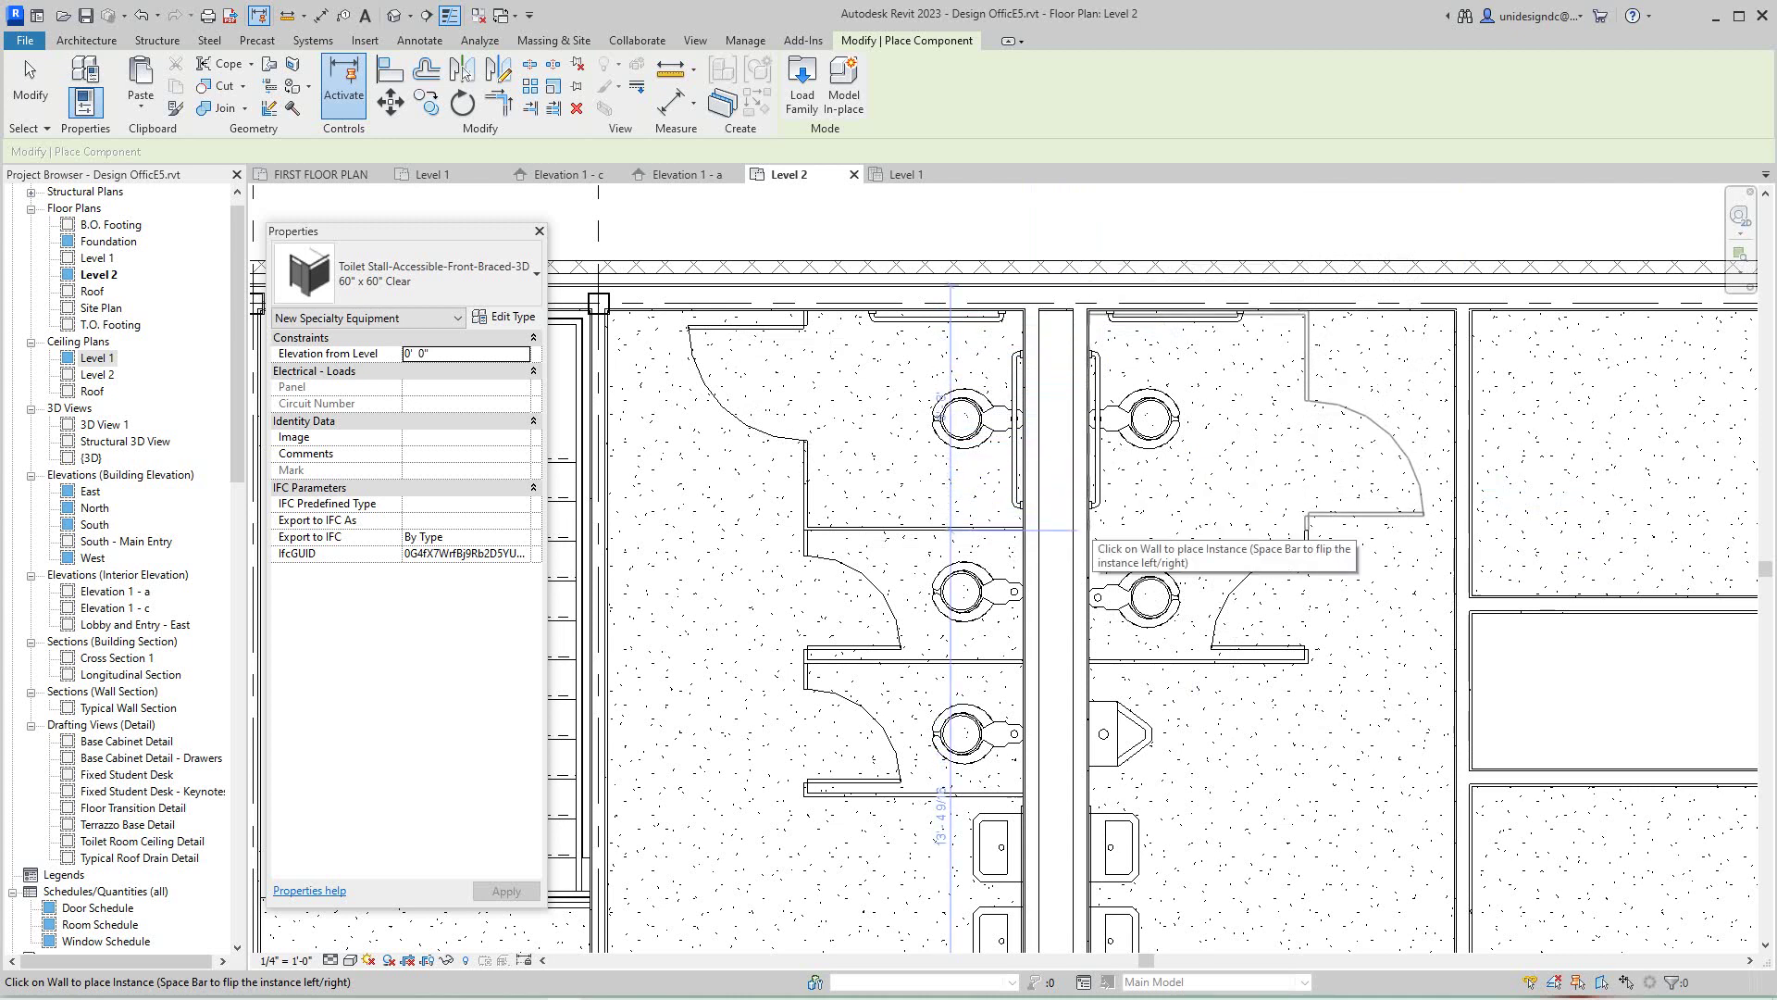
click(1082, 523)
click(1182, 377)
key(Escape)
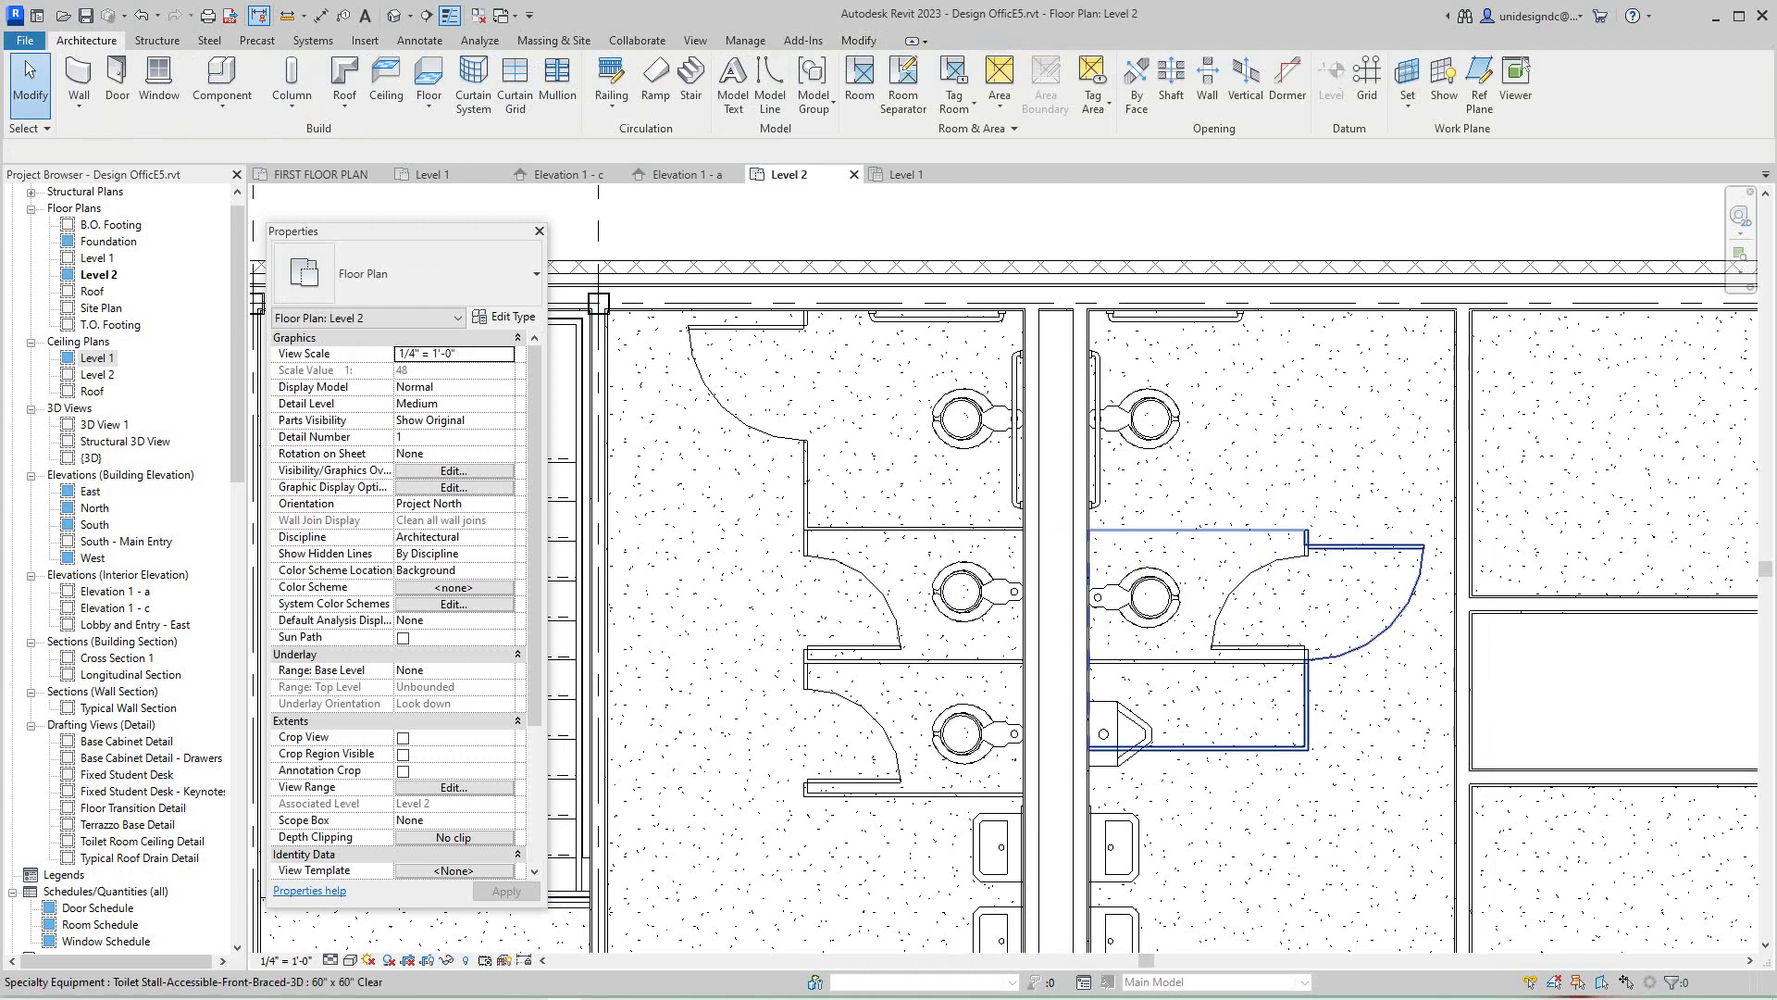
- Move the east restroom's accessible stall 5' 1" north to the inner face of the exterior wall and clear the selection
click(1372, 639)
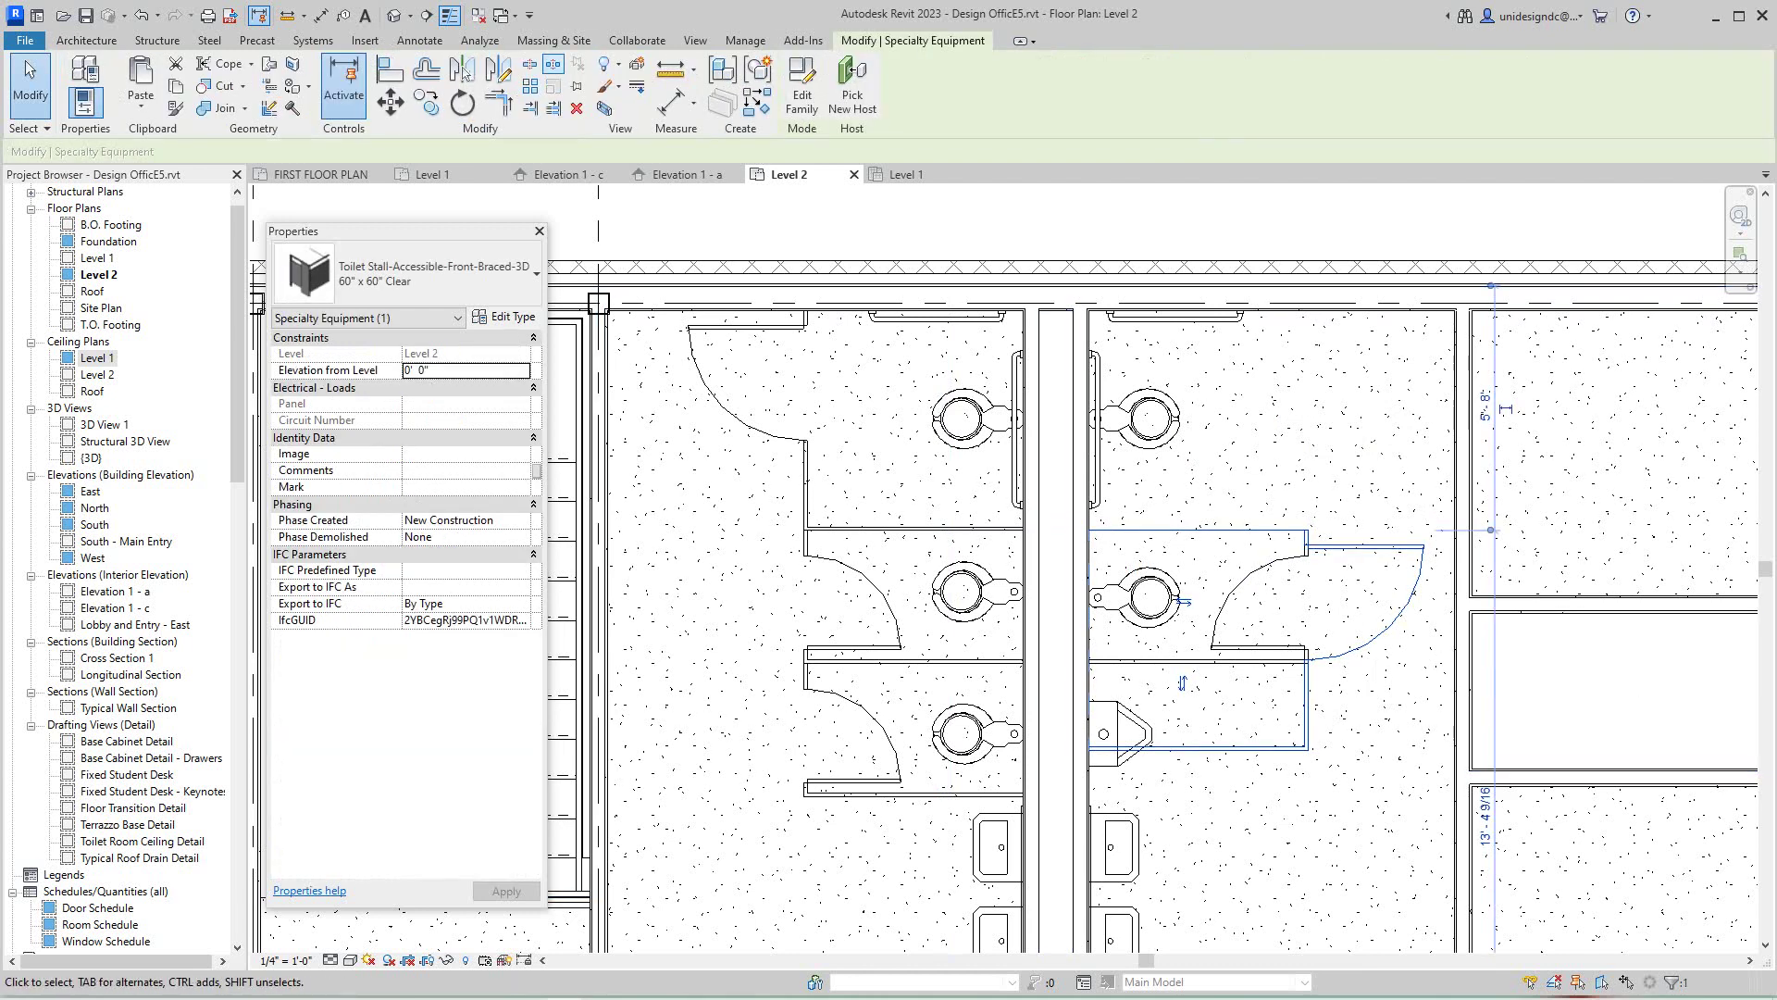
click(389, 102)
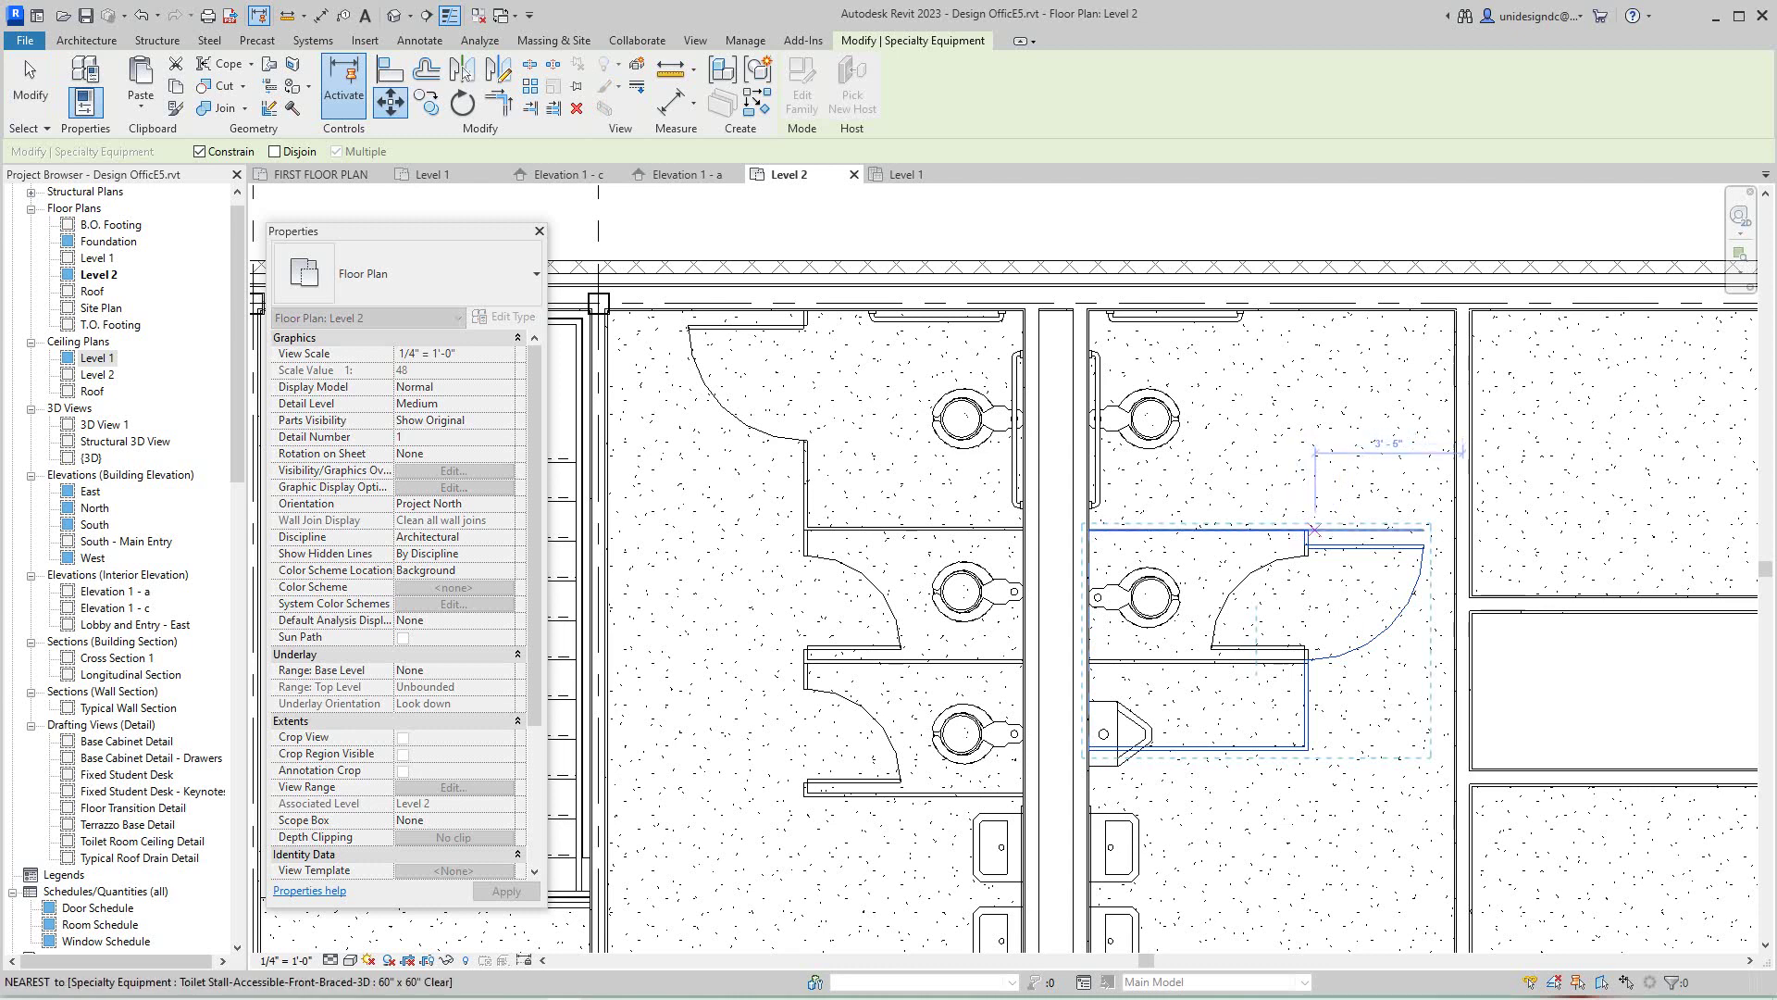
click(1309, 530)
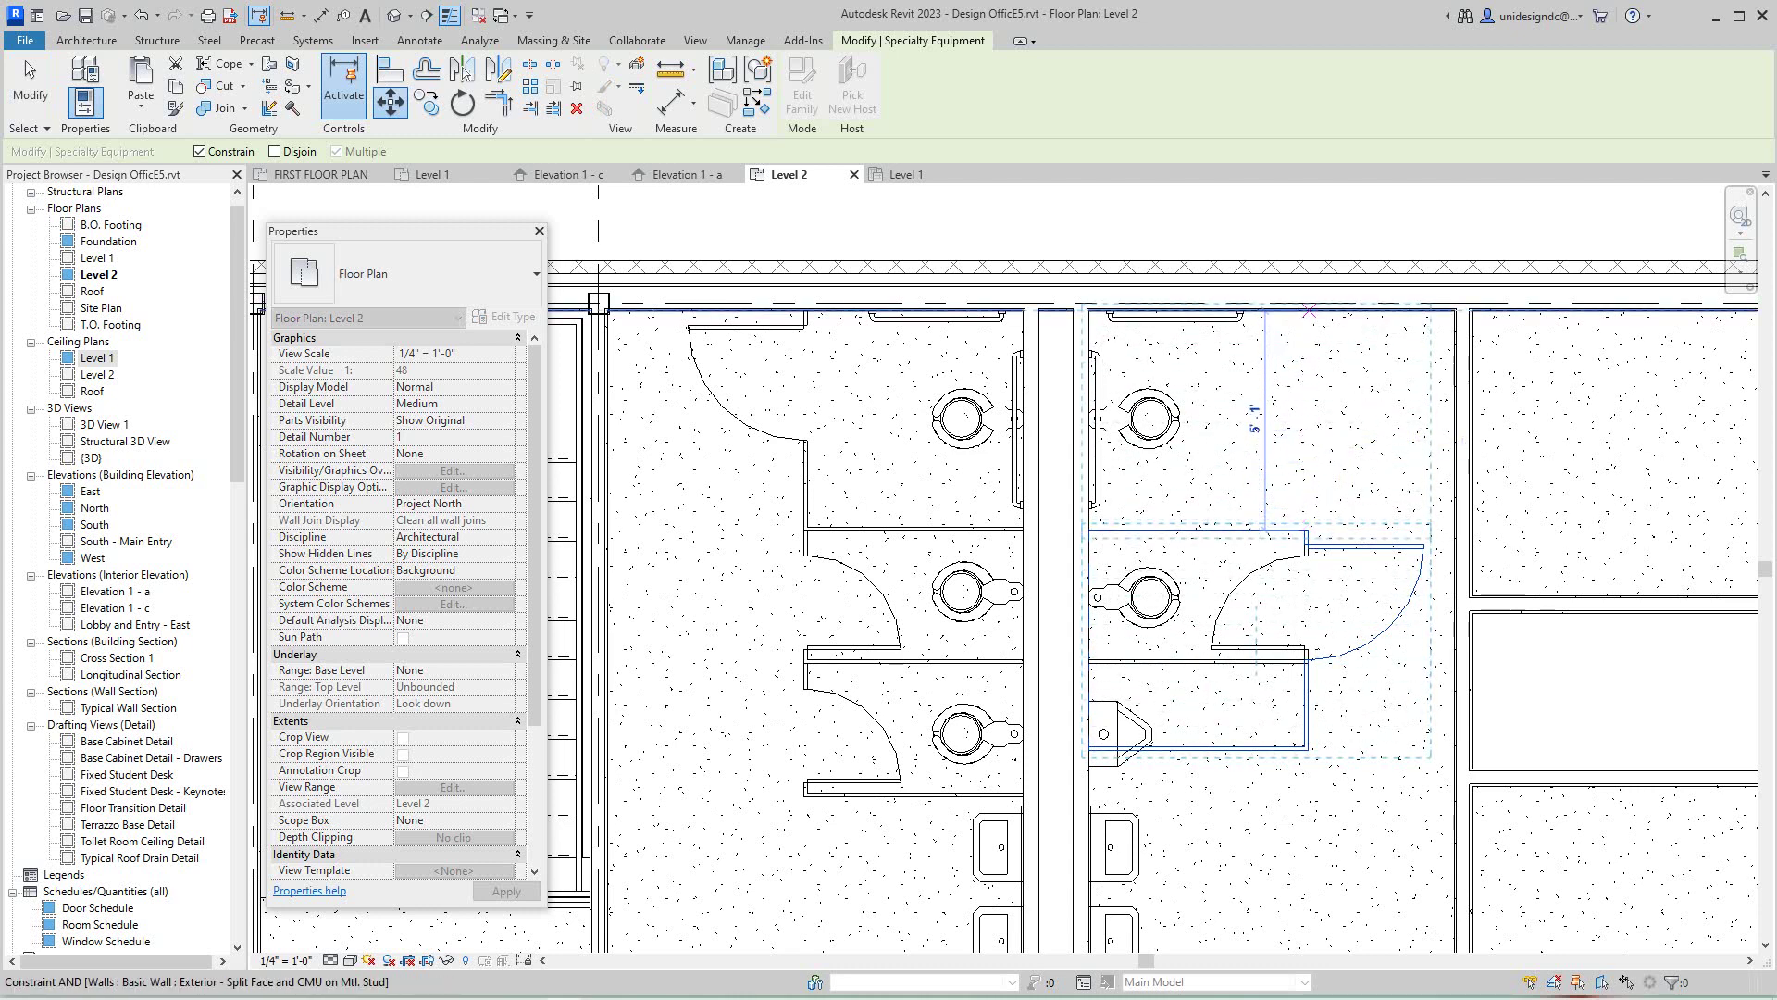
click(1309, 313)
scroll(1377, 533, down, 2)
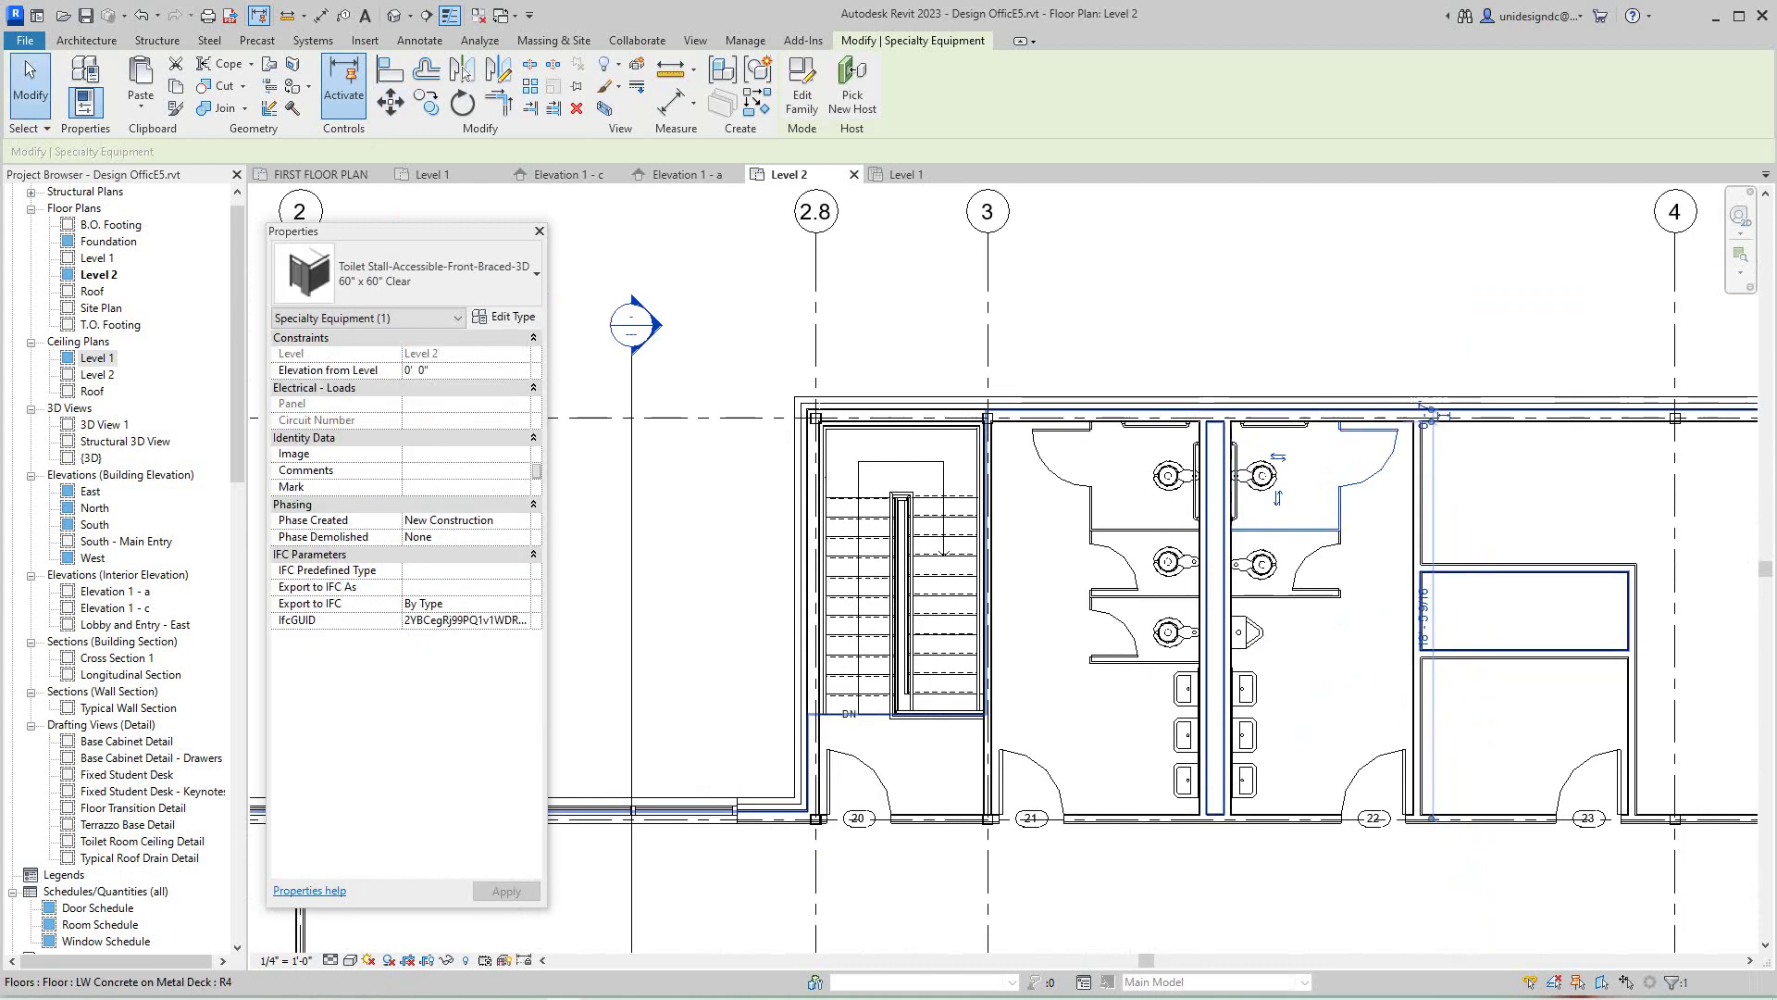
middle_drag(1377, 533, 1146, 397)
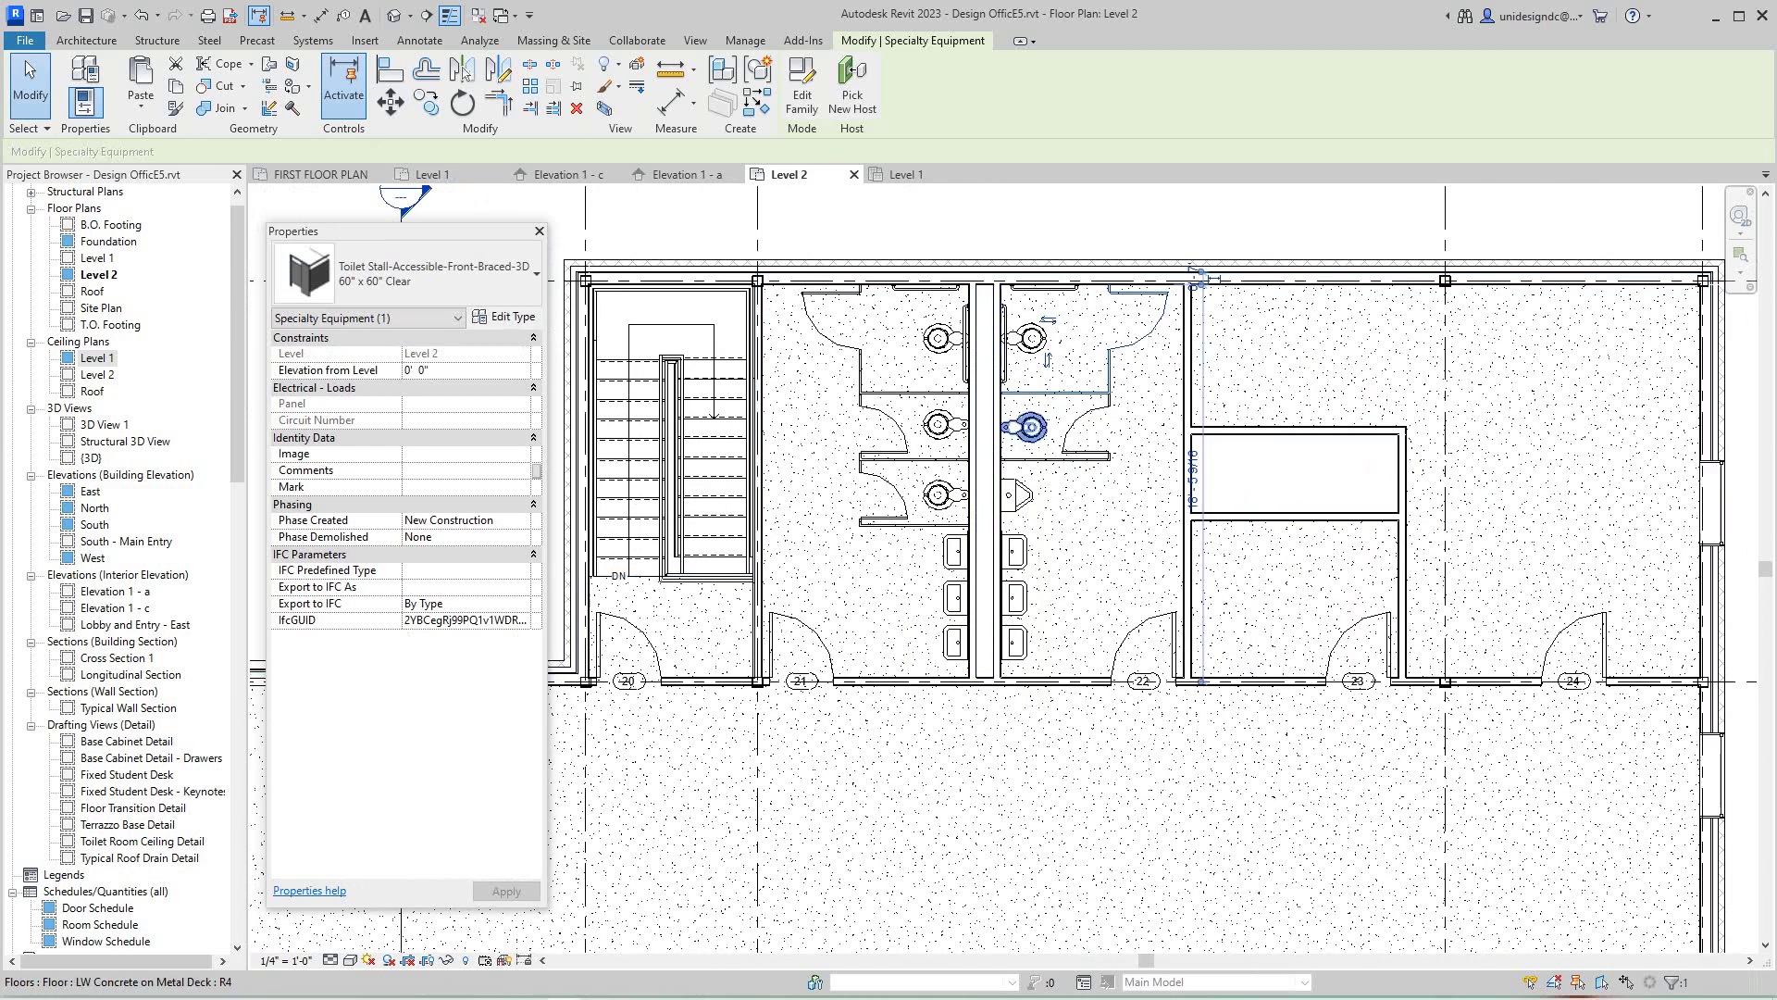
click(1016, 224)
- Switch to the Level 1 floor plan and examine the restroom stall layout and the interior elevation markers
scroll(1017, 224, down, 1)
scroll(1124, 490, down, 3)
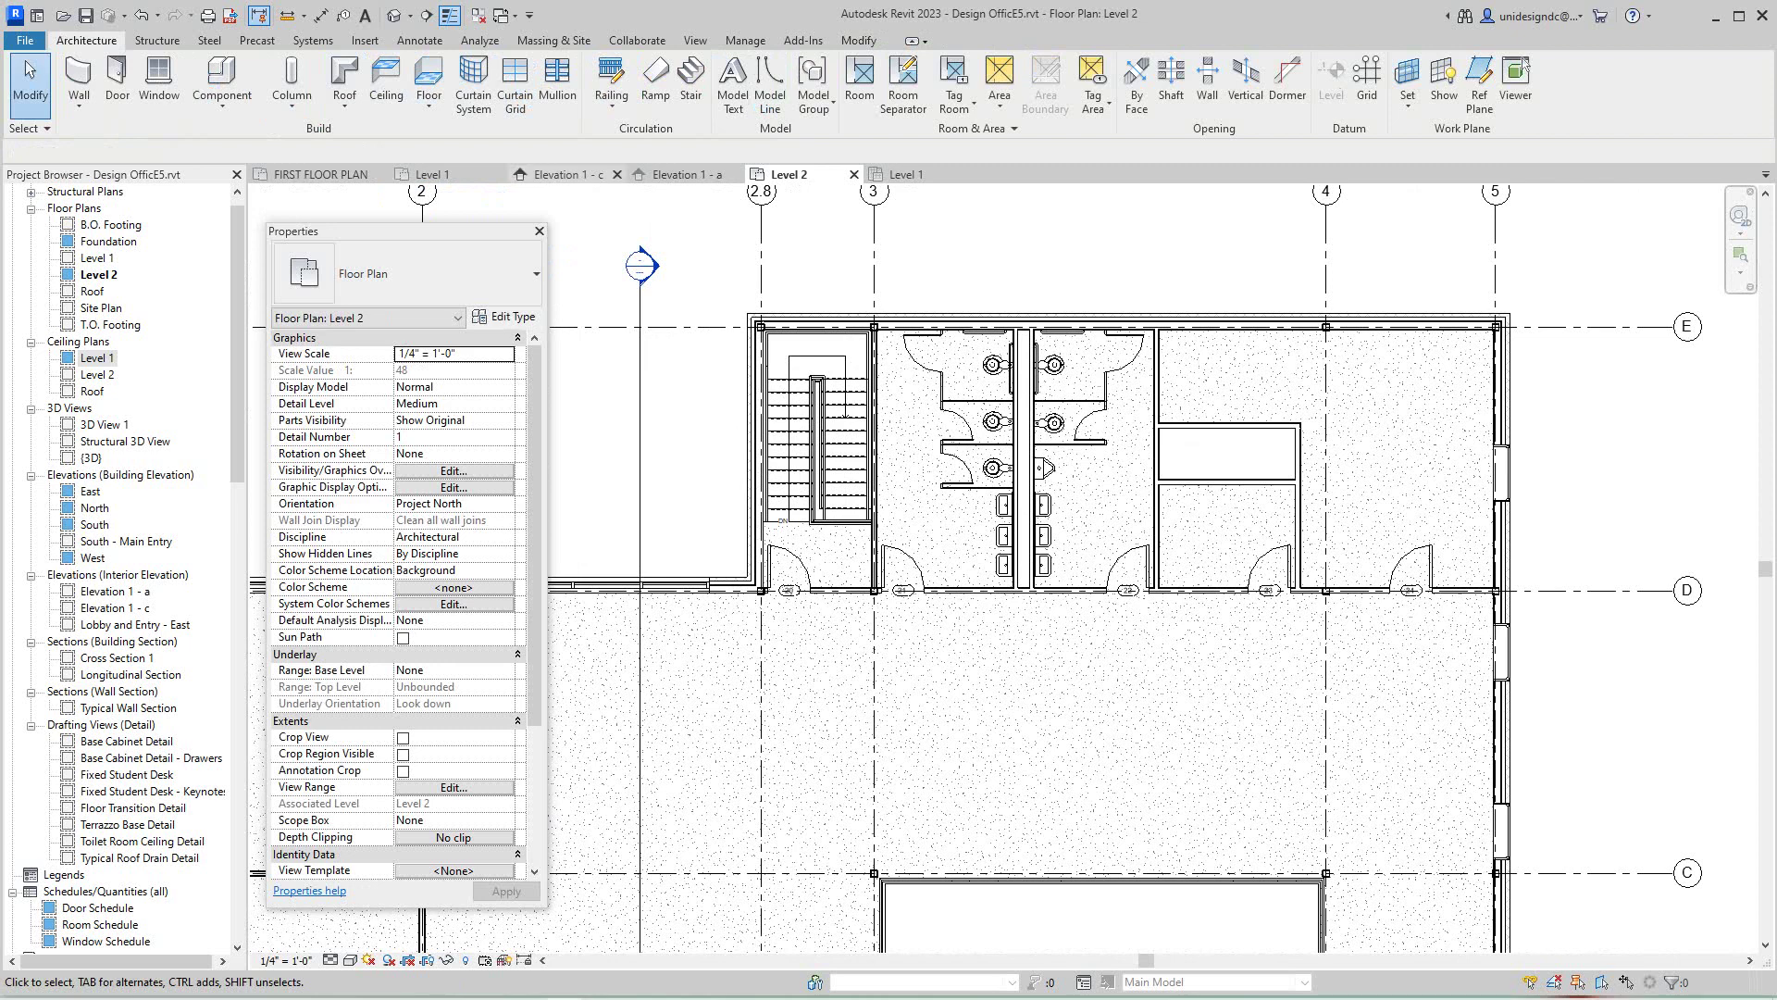
click(432, 174)
scroll(932, 561, up, 2)
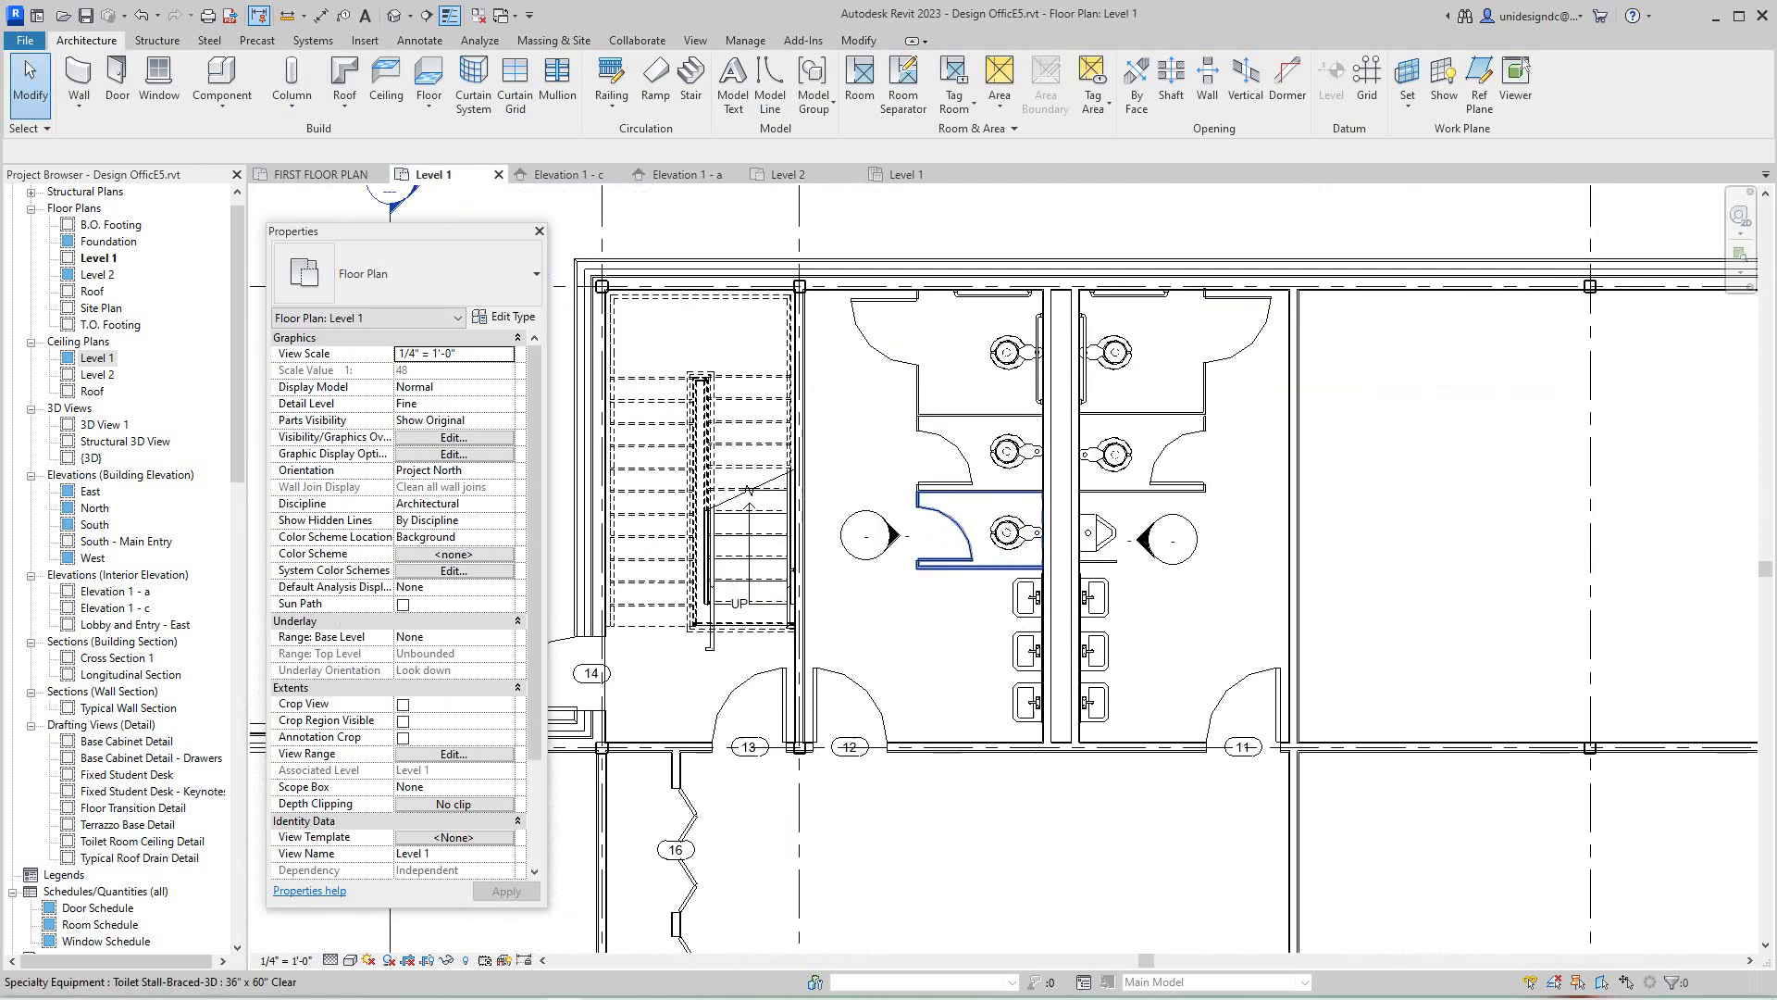
click(1172, 540)
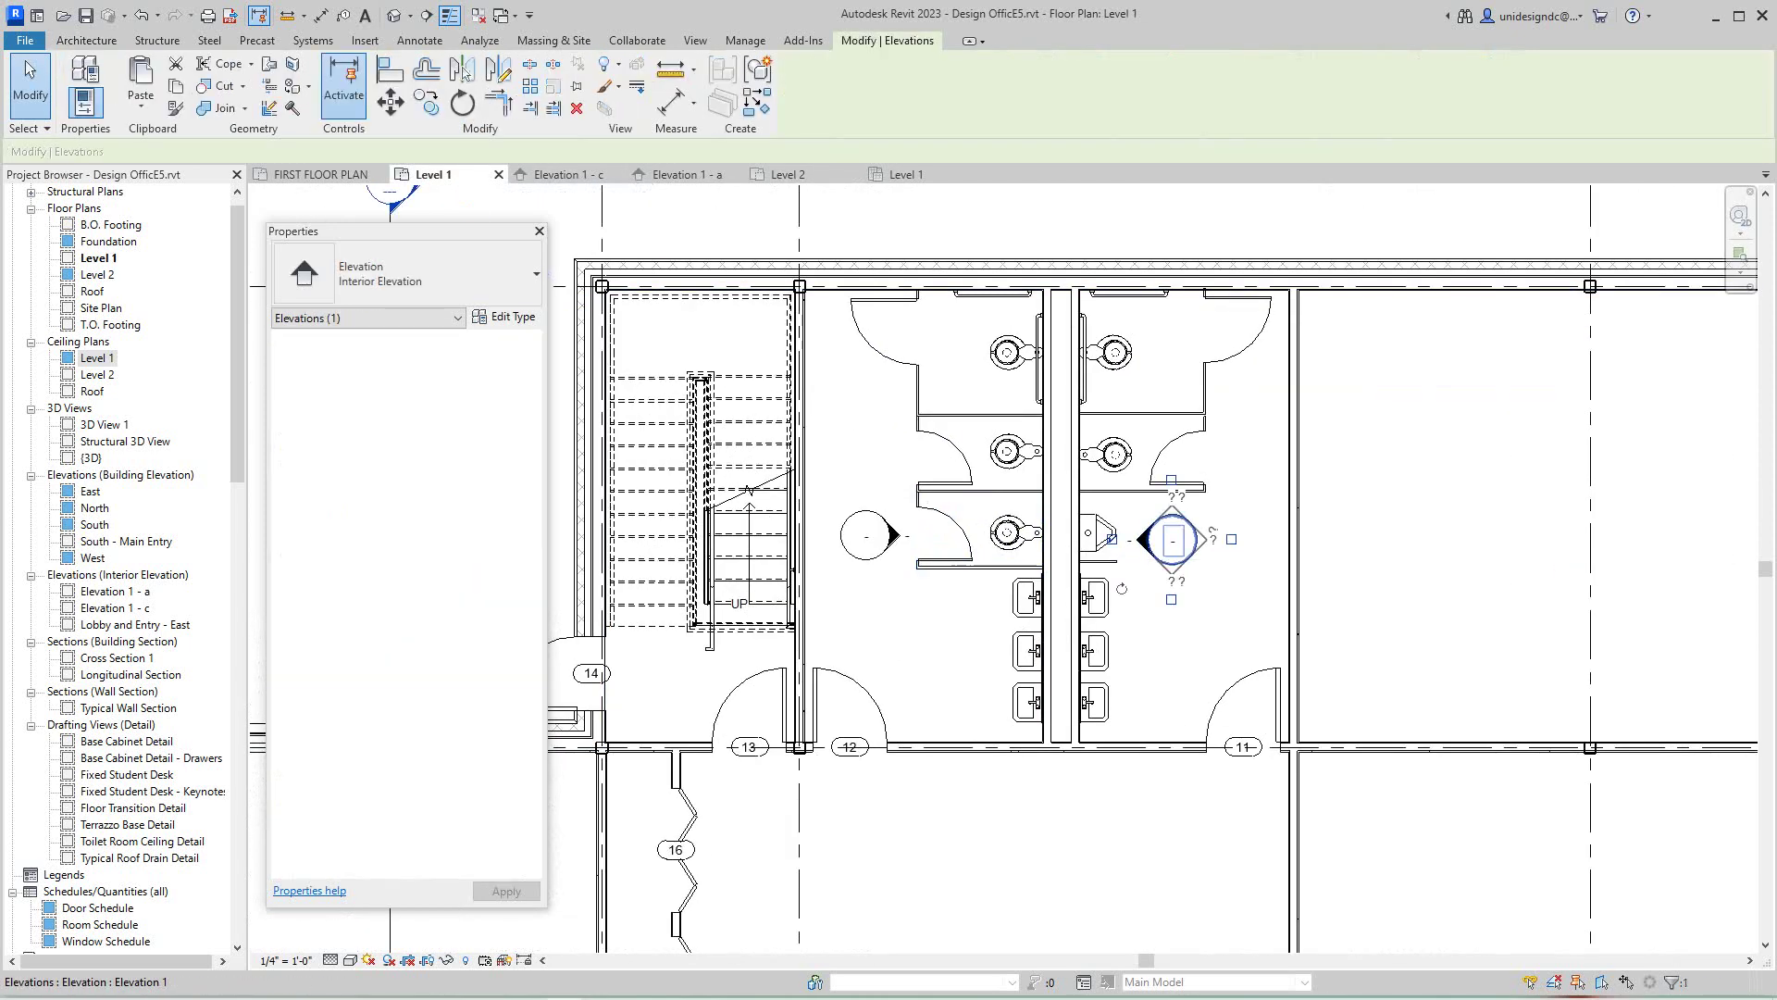
key(Escape)
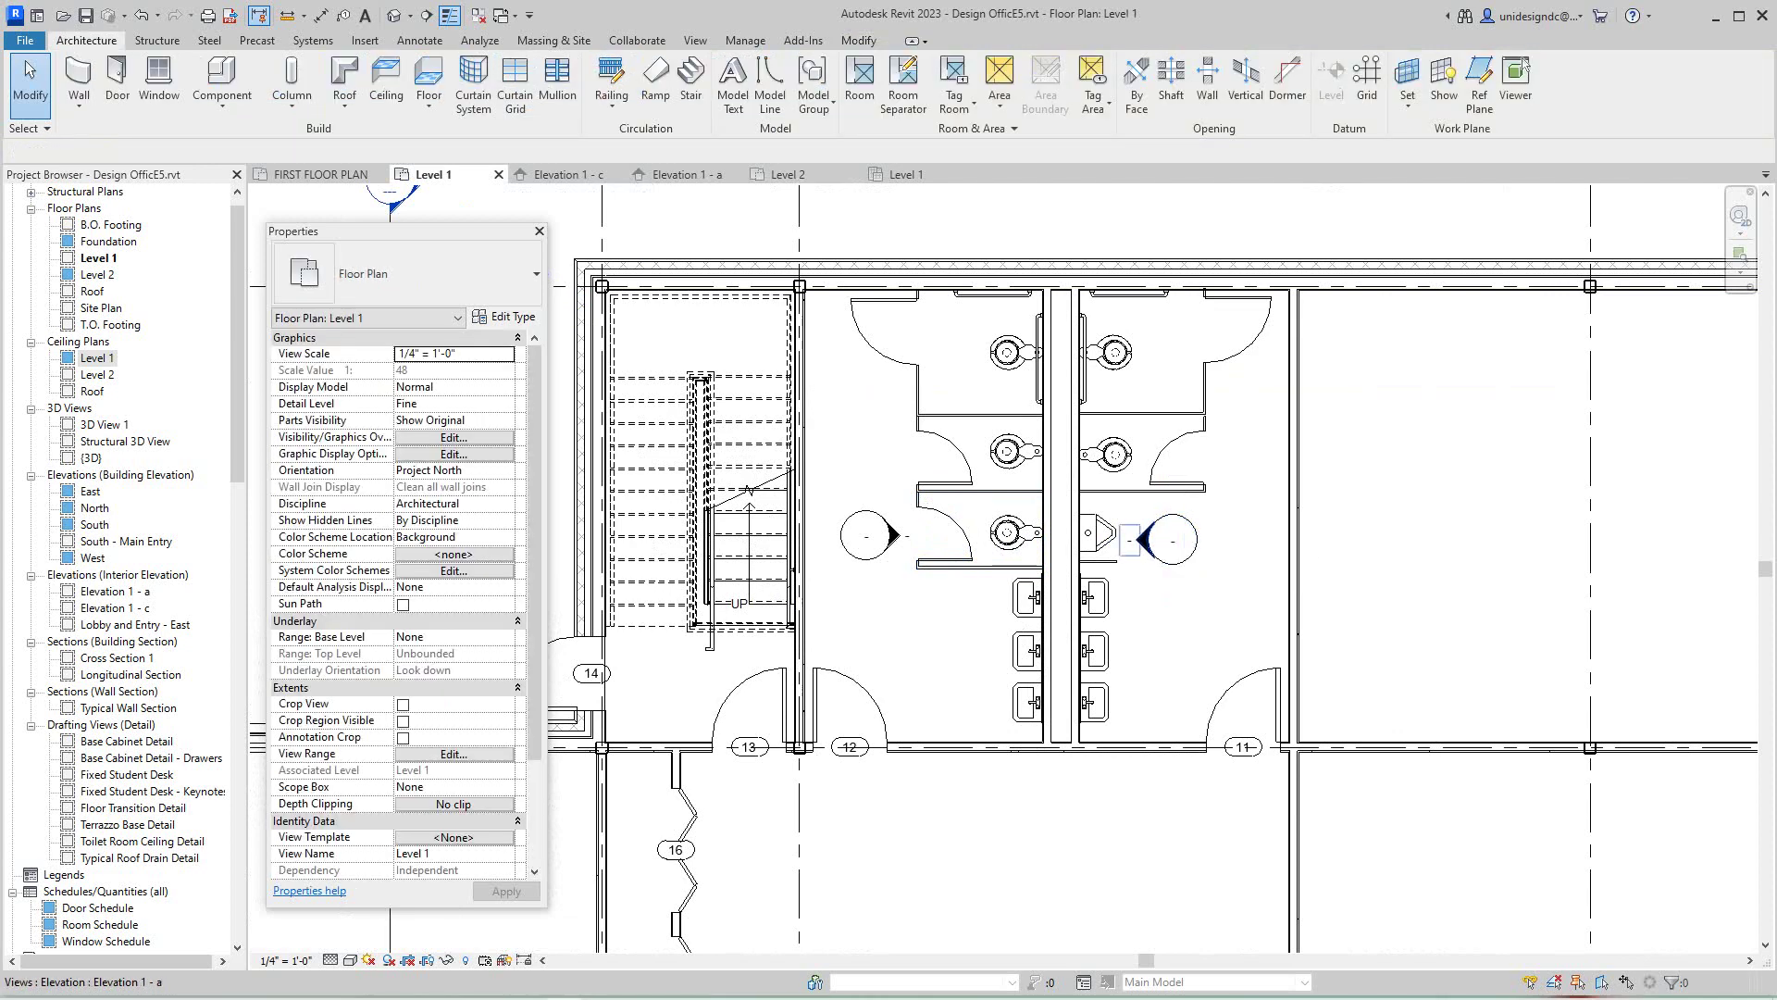
scroll(1131, 541, down, 2)
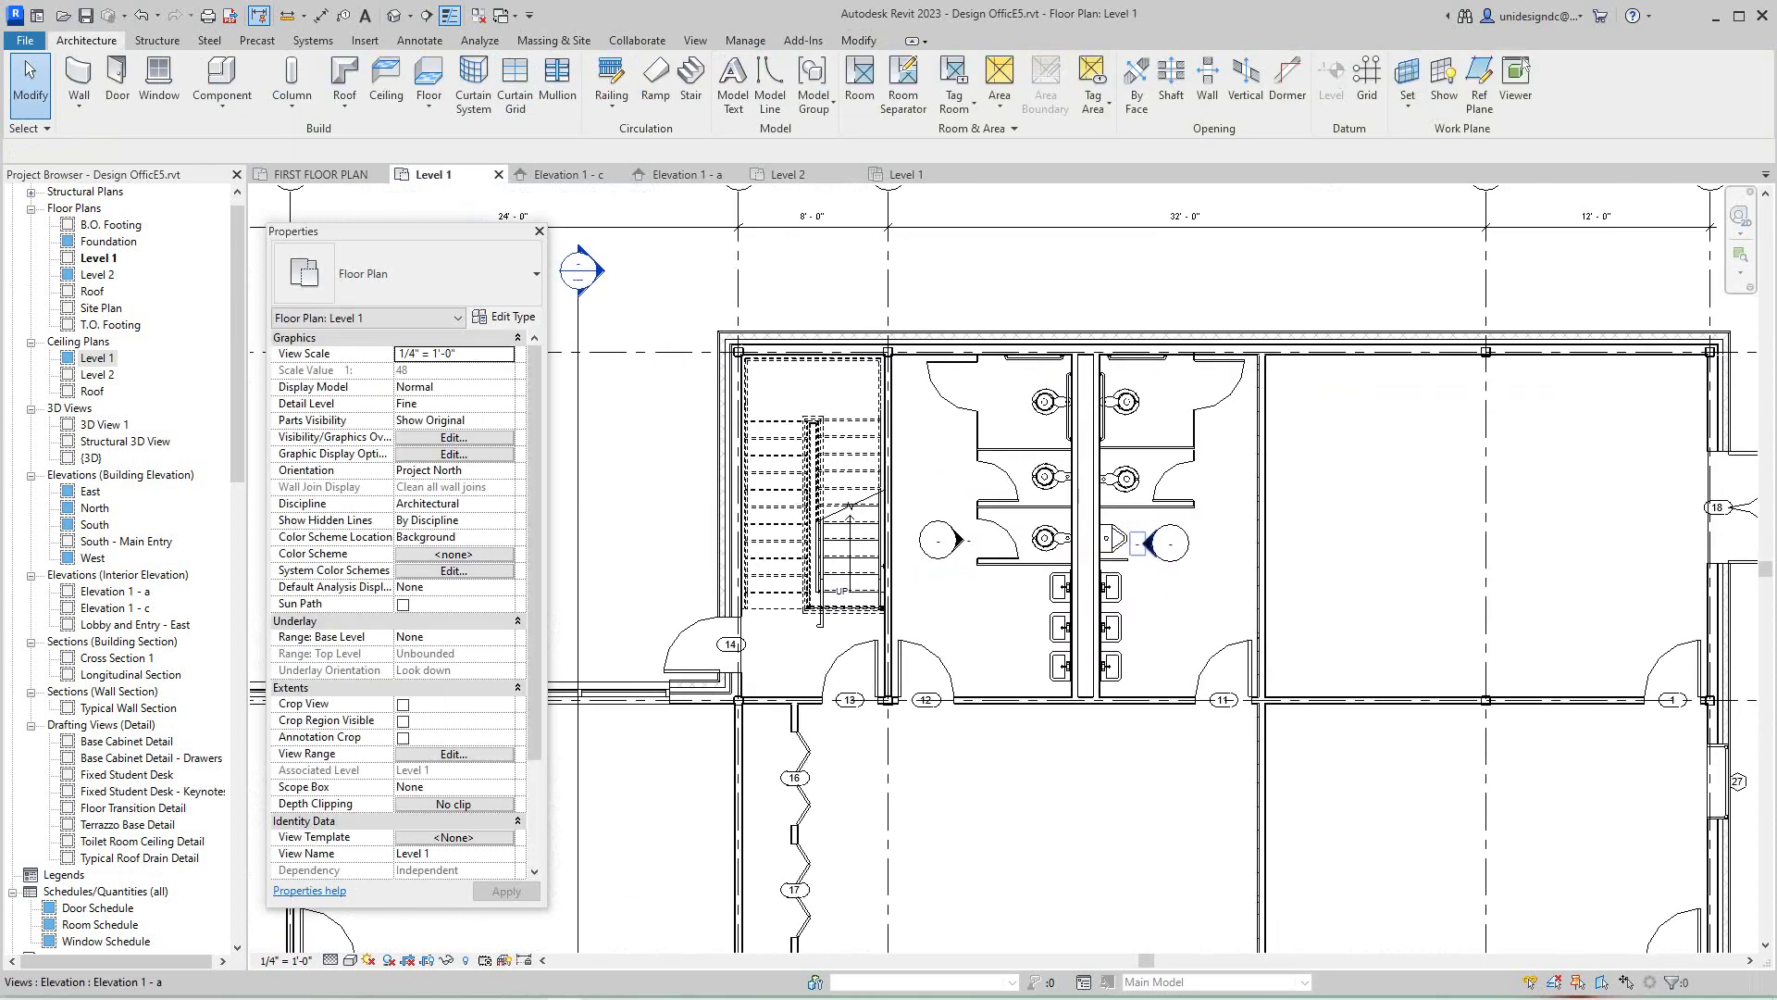
scroll(998, 407, up, 3)
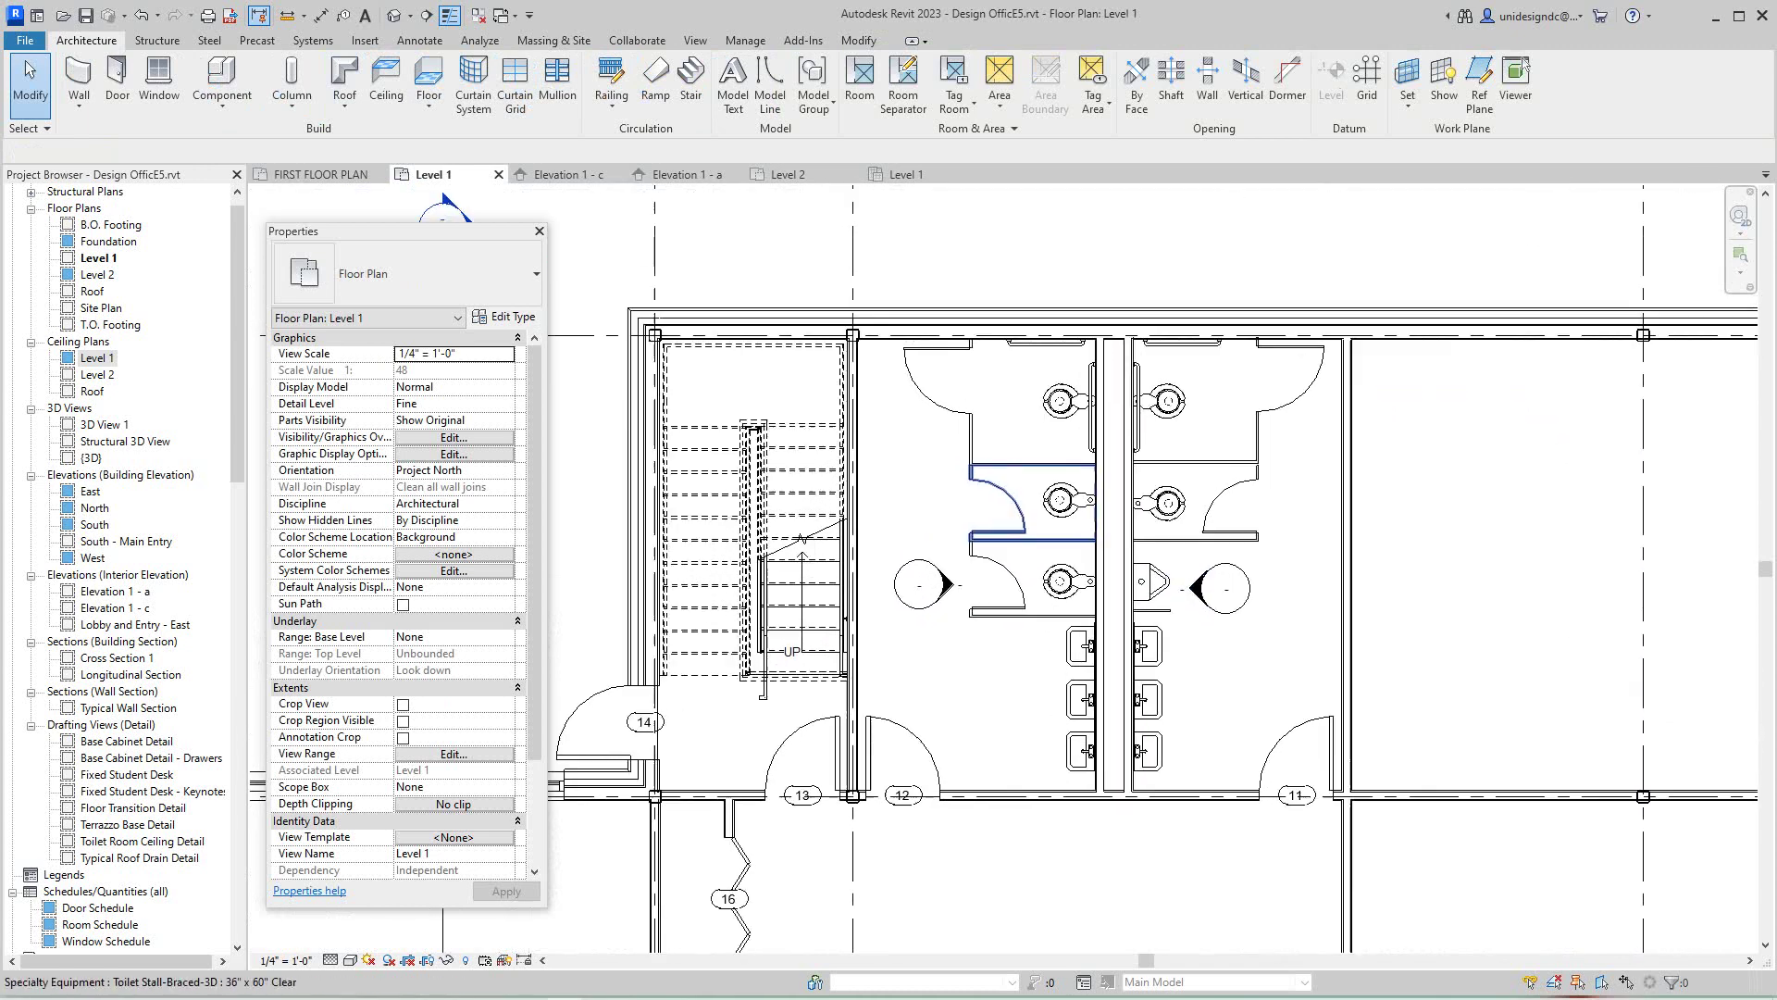